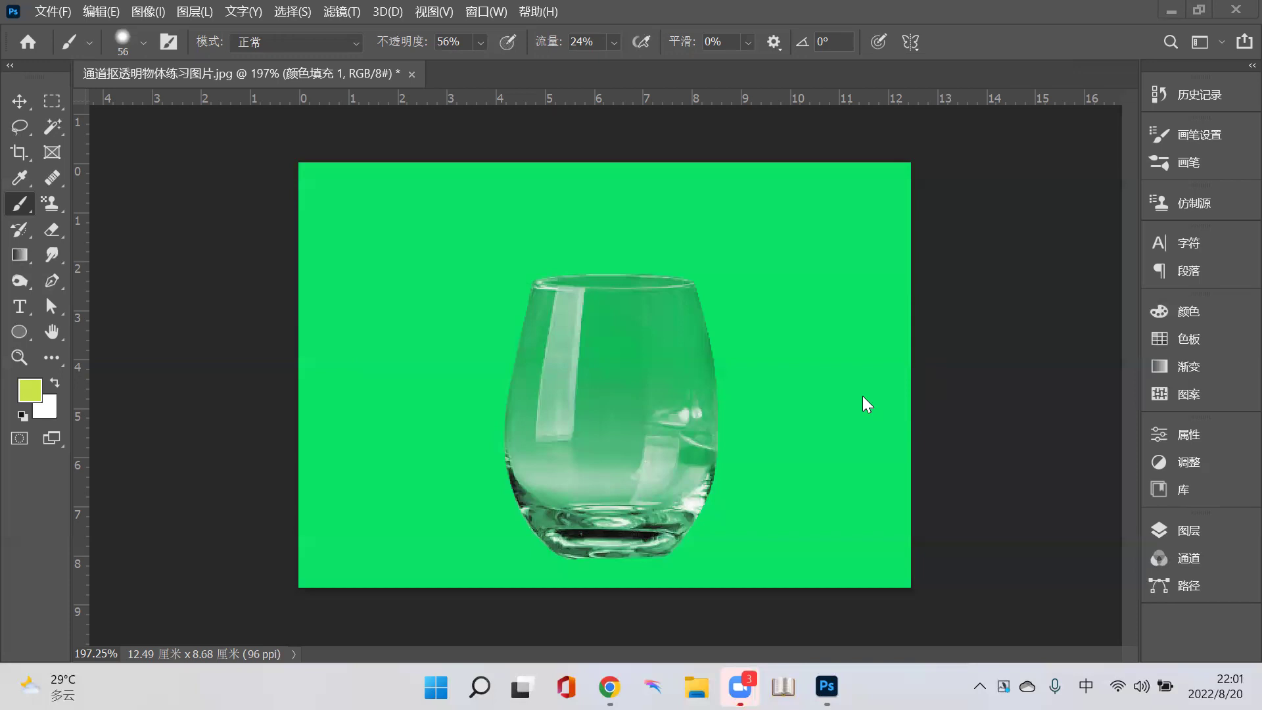
- Select 图层 0 and toggle the visibility of the layers above it to compare the original photo with the finished cutout
click(1183, 530)
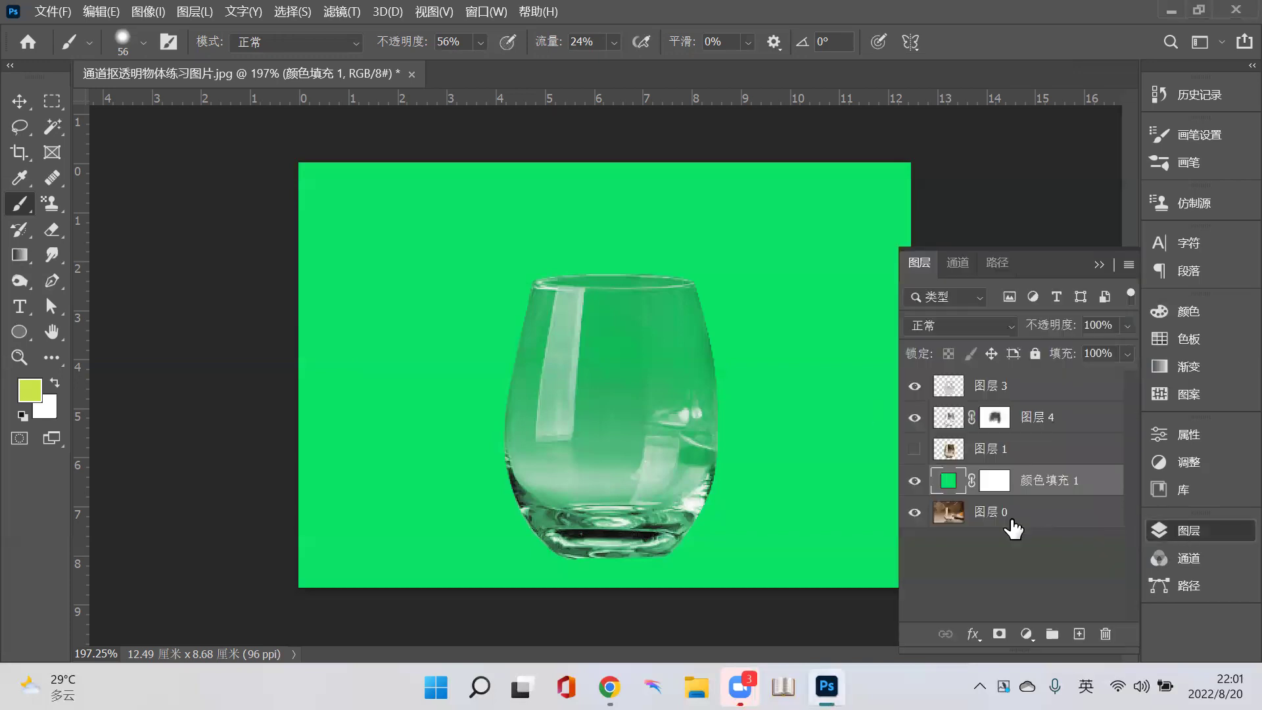
click(1068, 517)
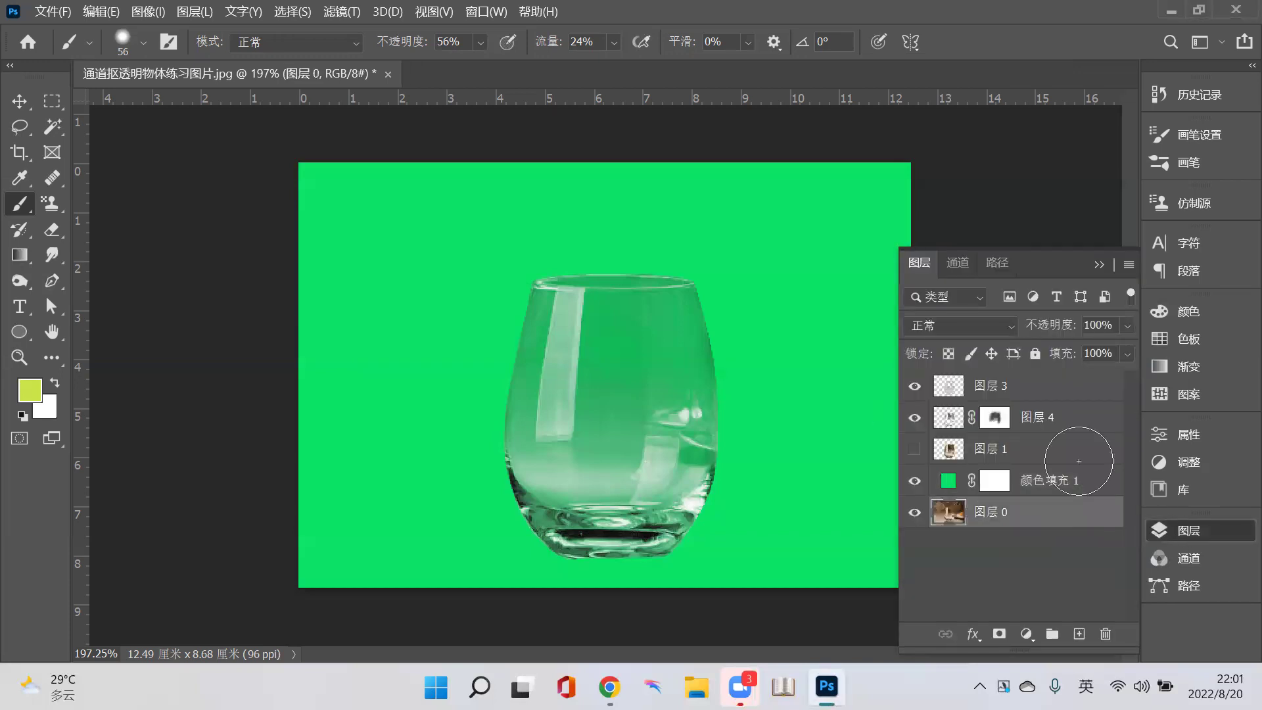
click(1177, 529)
drag(910, 386, 917, 490)
click(1206, 531)
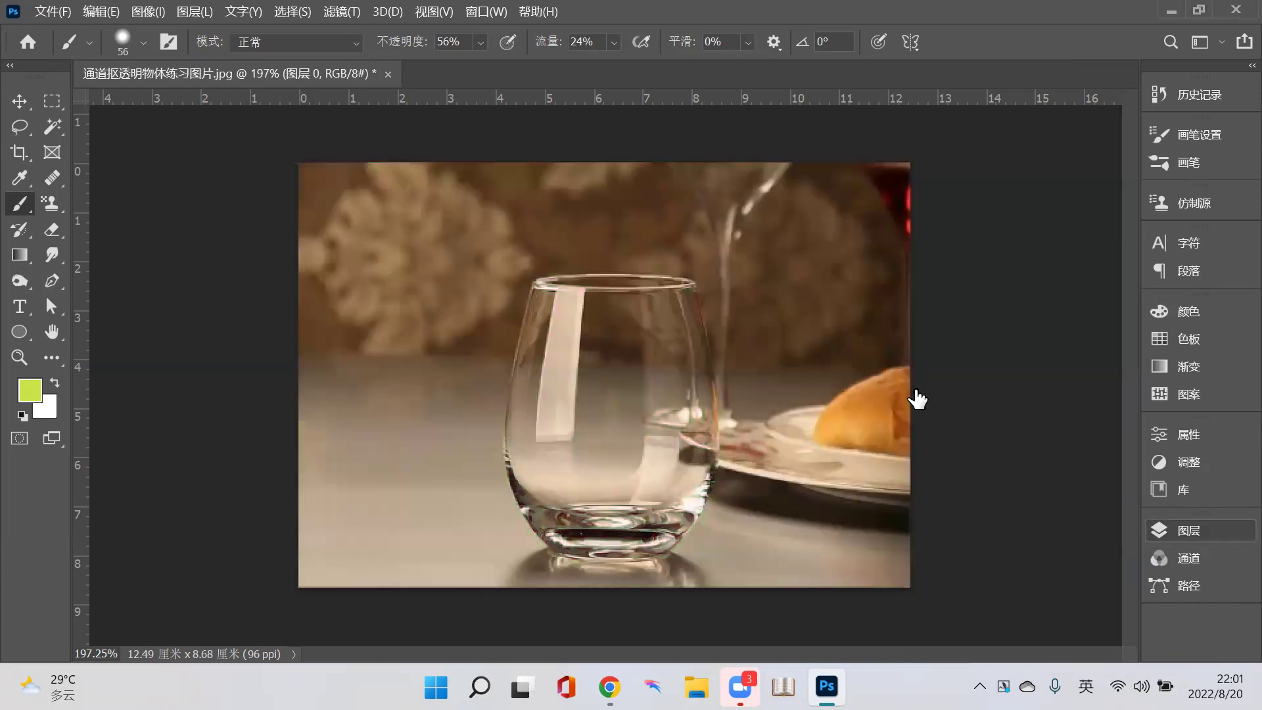
key(F7)
drag(916, 398, 913, 484)
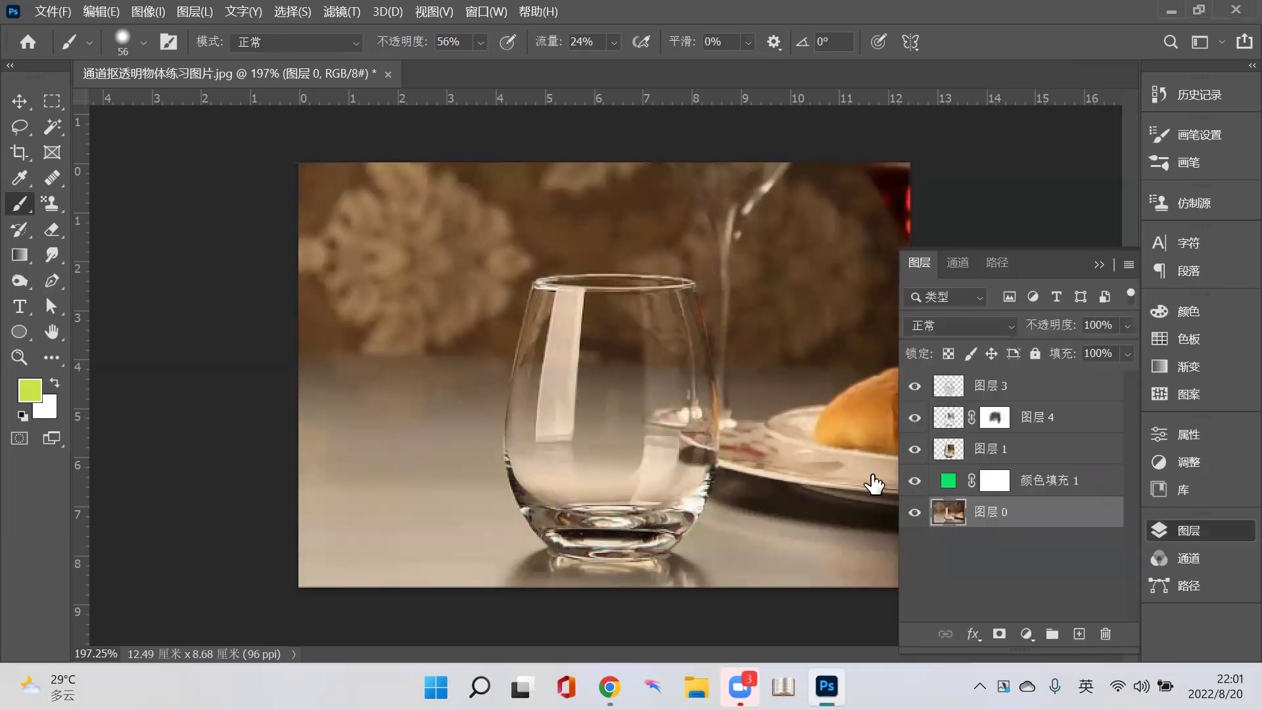
click(914, 449)
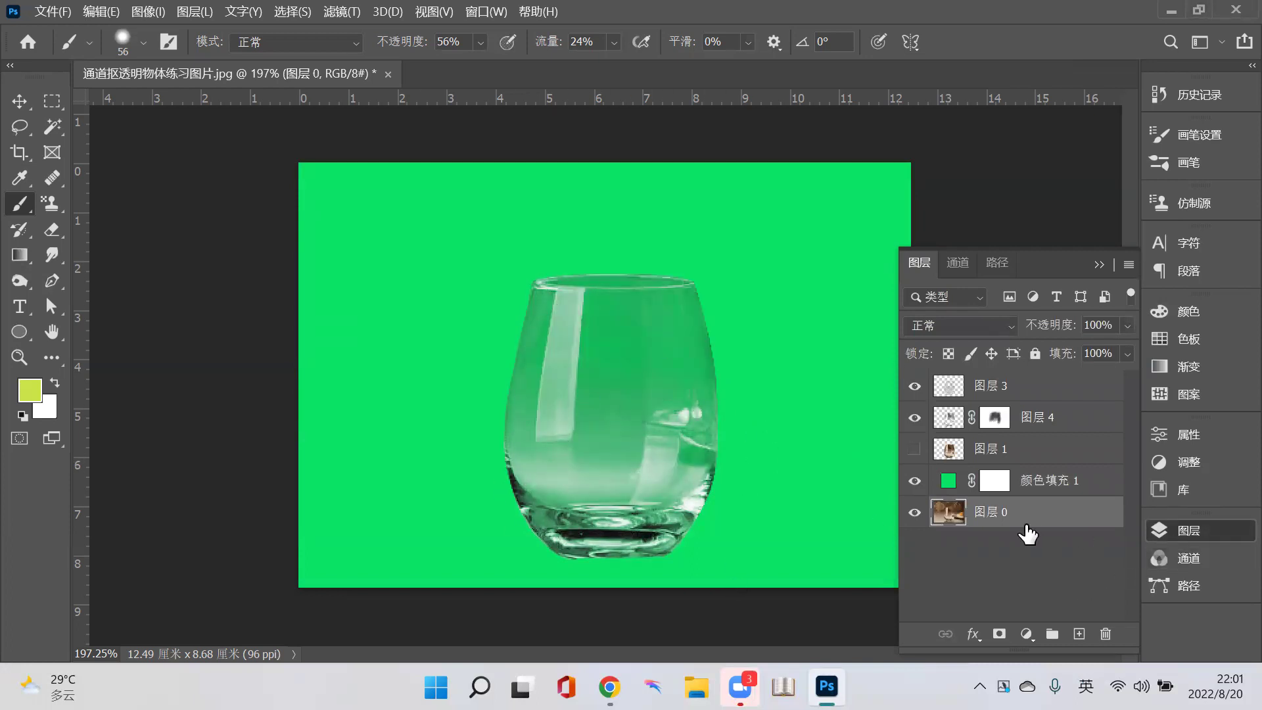
- Duplicate 图层 0 into a new document, leaving the document name blank
right_click(948, 512)
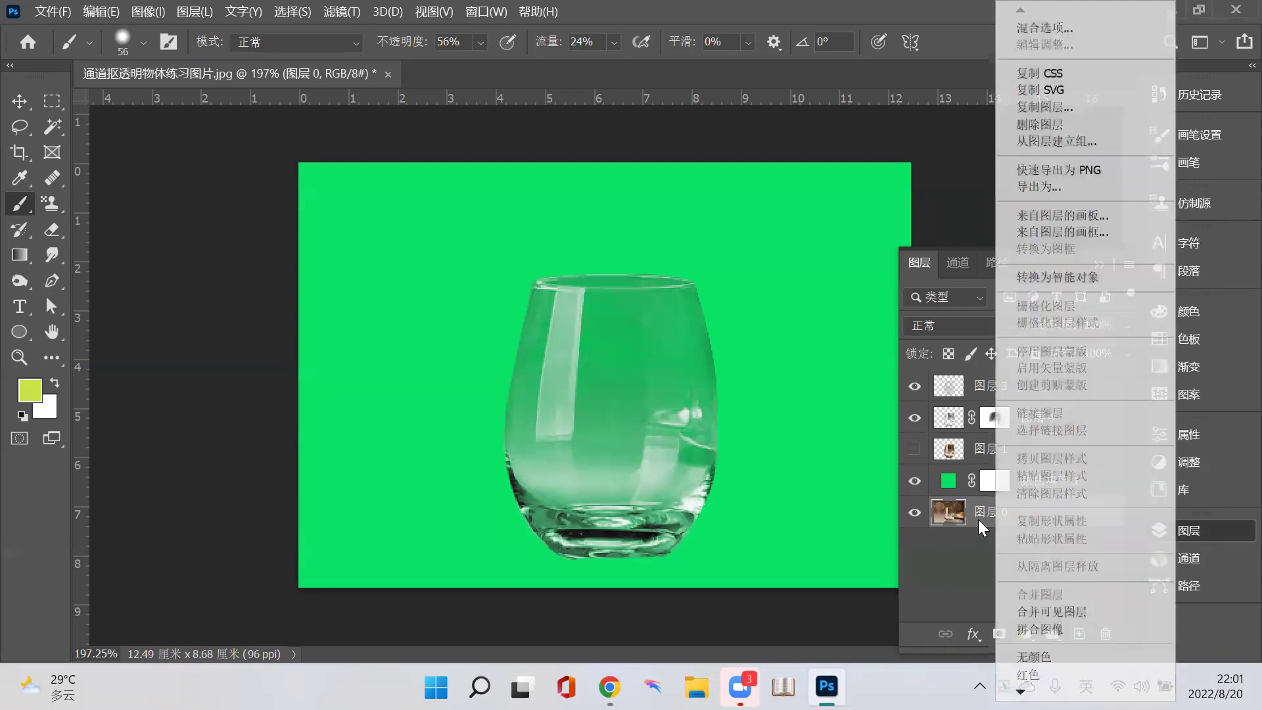
click(1055, 107)
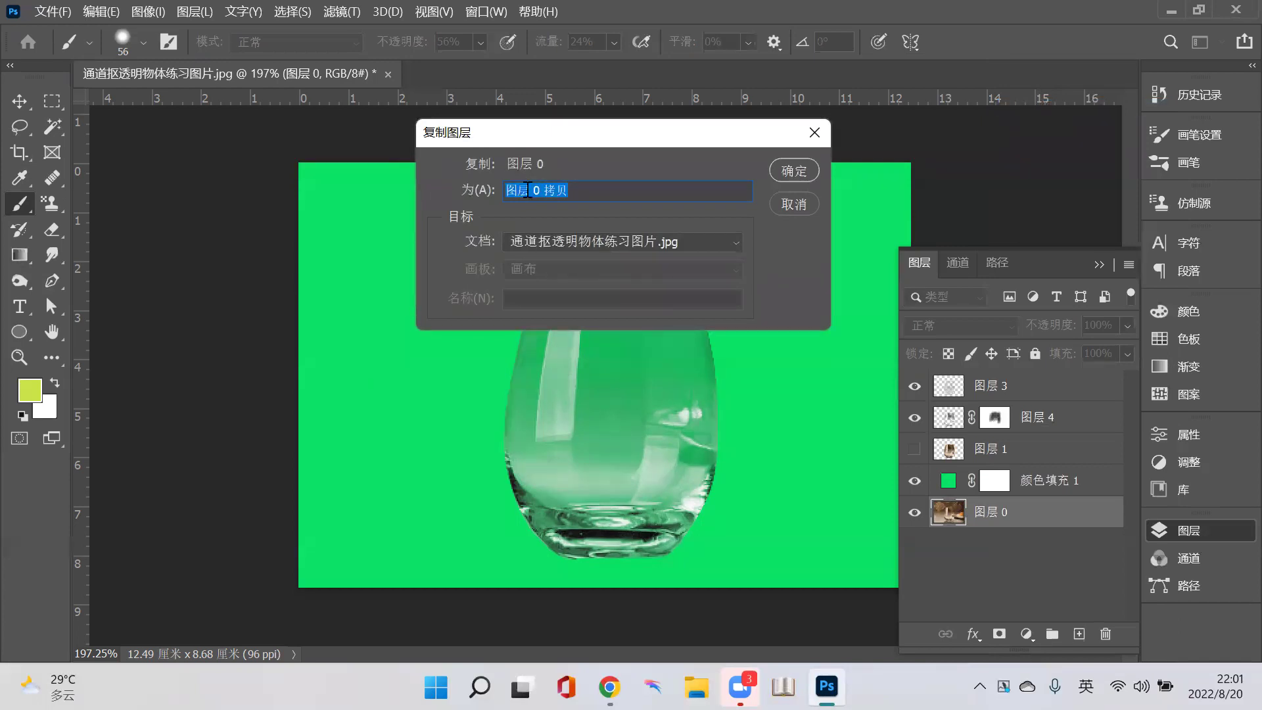
click(621, 241)
click(526, 277)
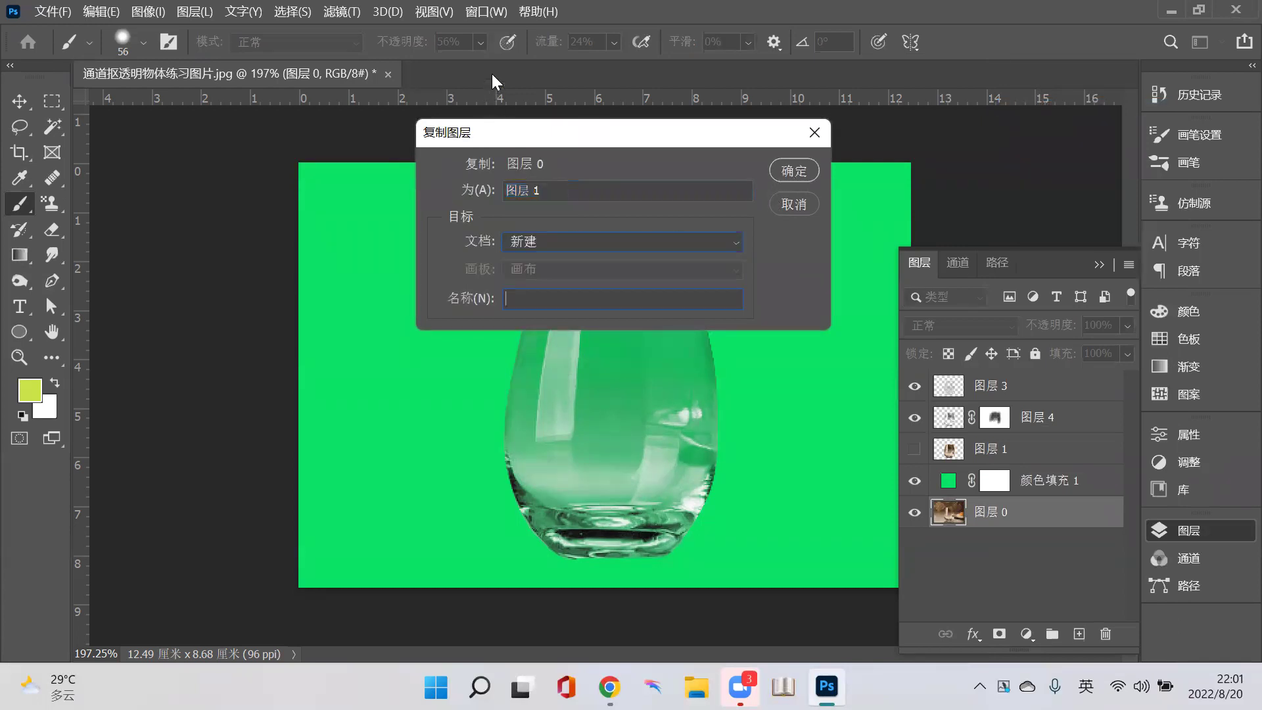
key(Return)
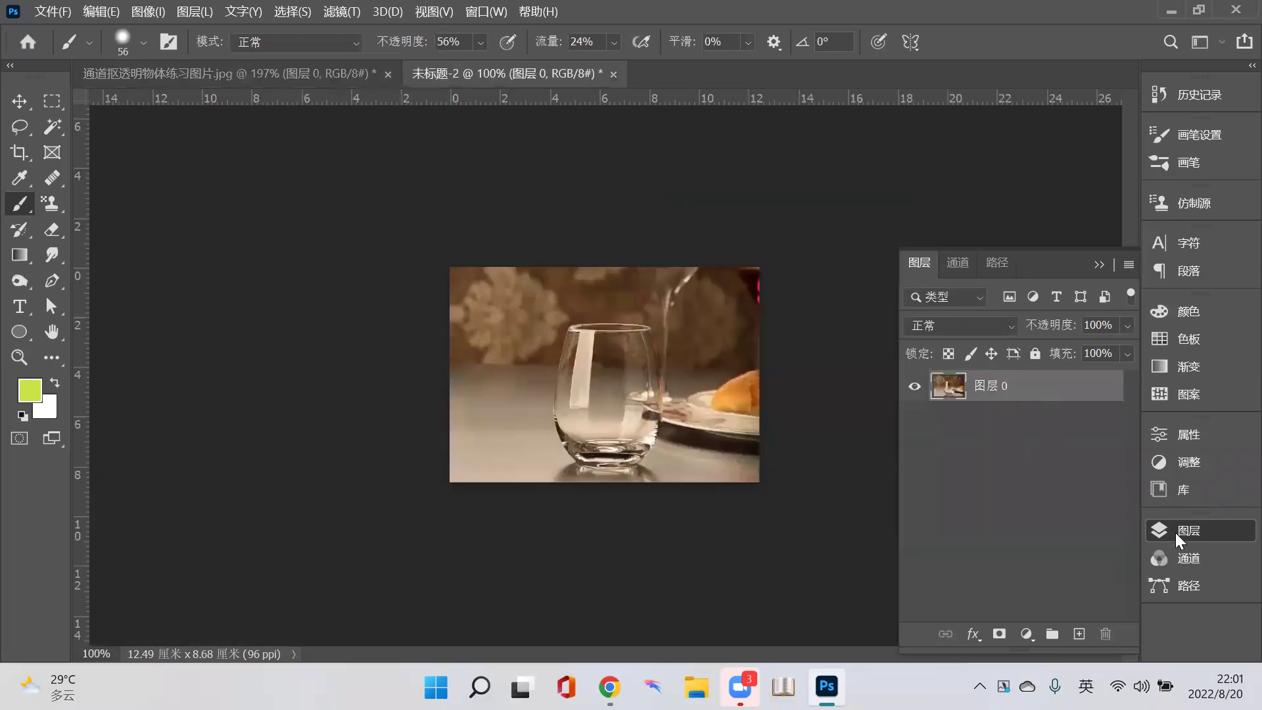
- Duplicate 图层 0 within the new document and hide the original layer beneath the copy
key(z)
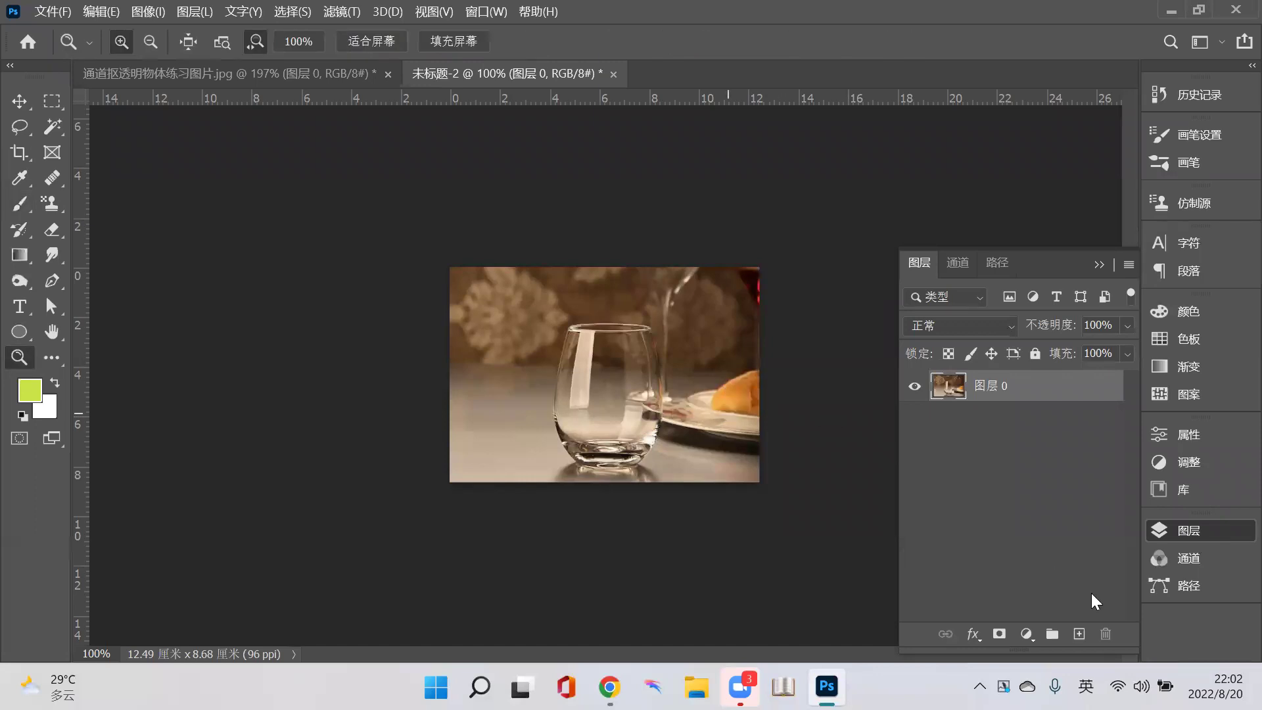
key(ctrl+0)
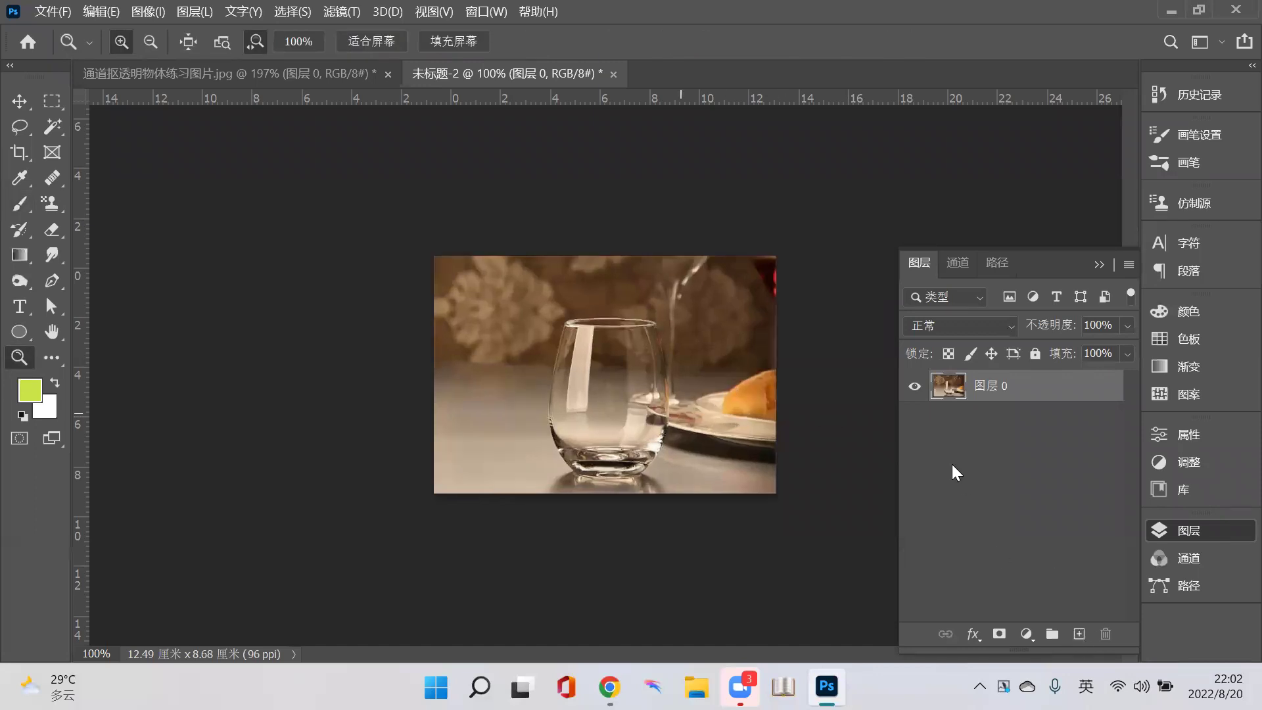
key(ctrl+plus)
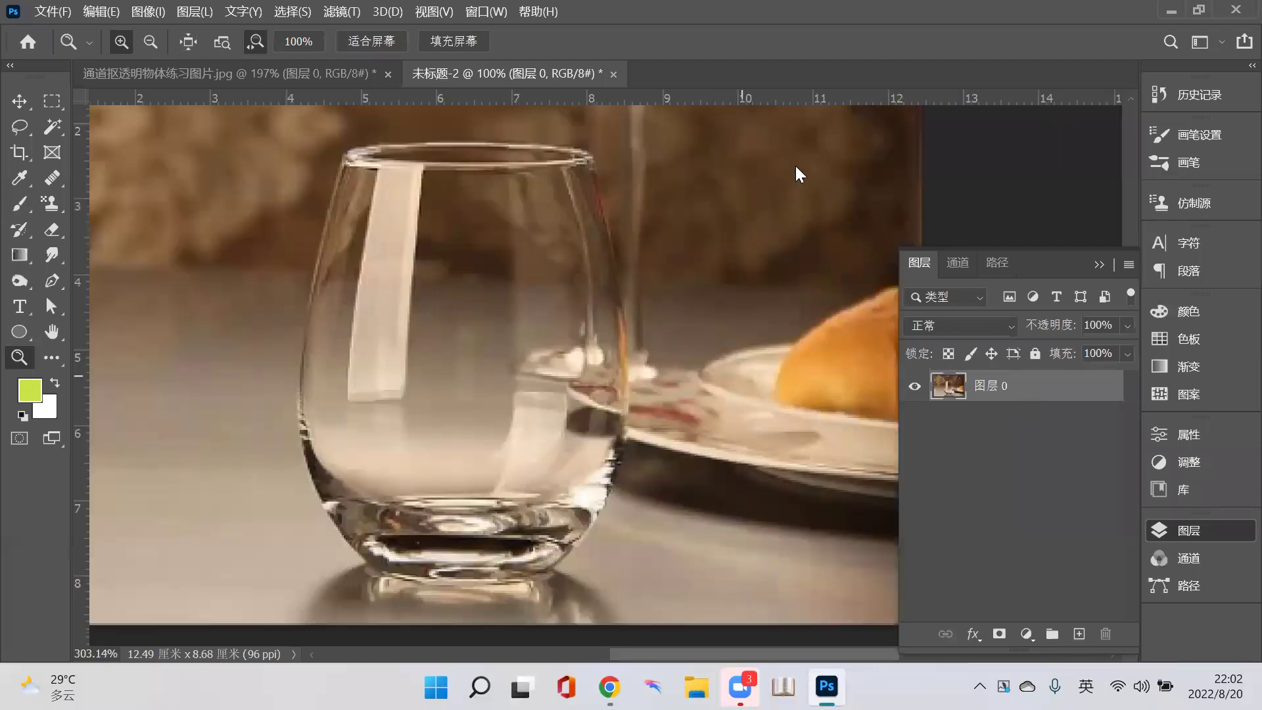
key(ctrl+0)
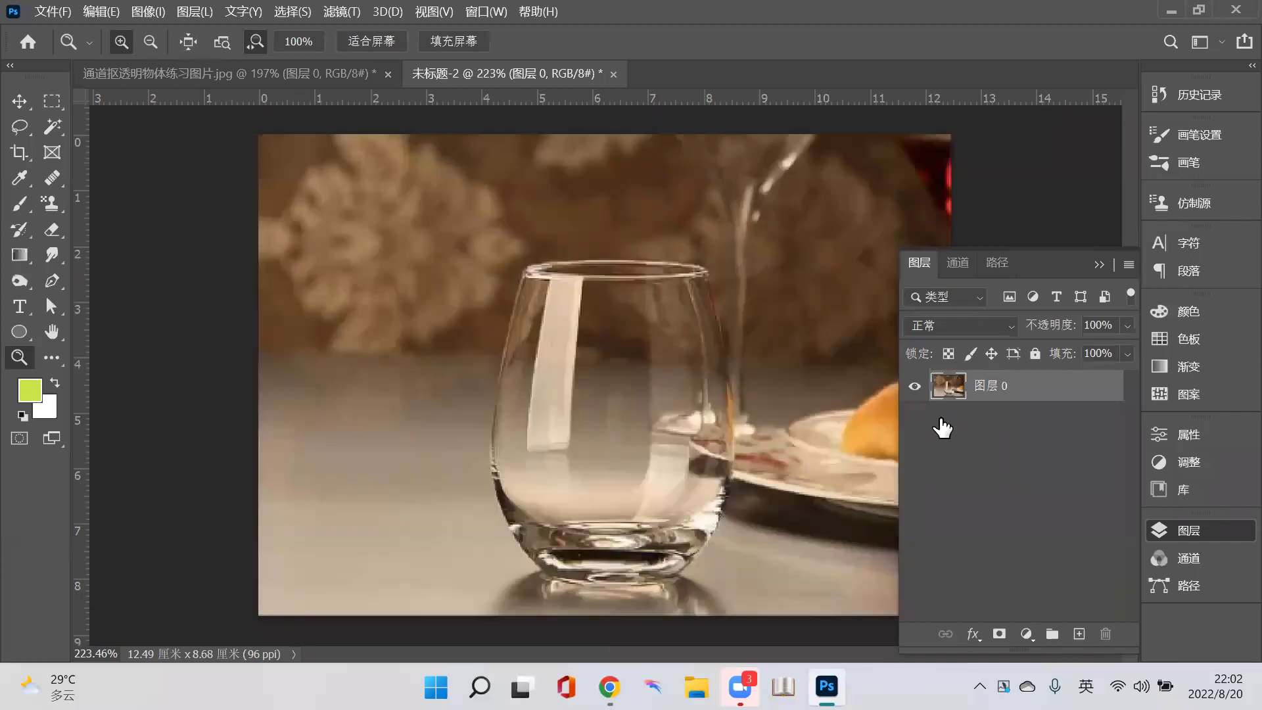
right_click(1023, 422)
key(Up)
key(Up)
key(Up)
key(Up)
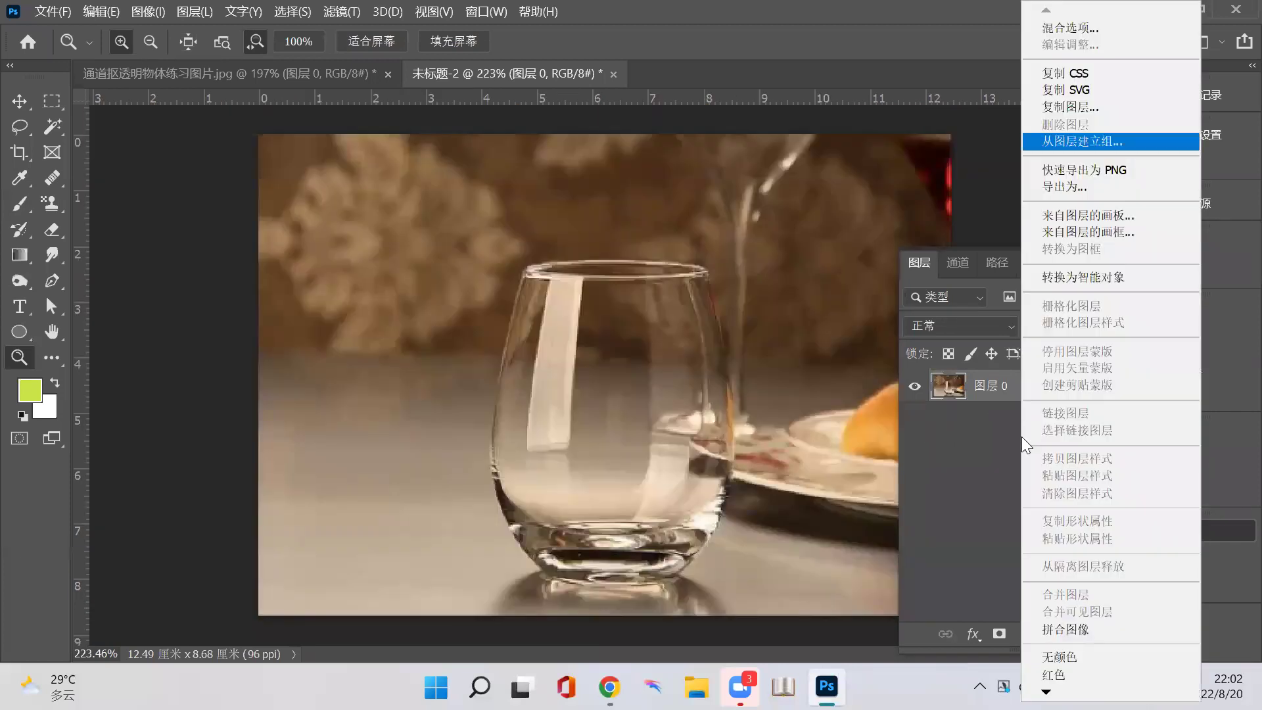
key(Up)
key(Up)
key(Return)
key(Return)
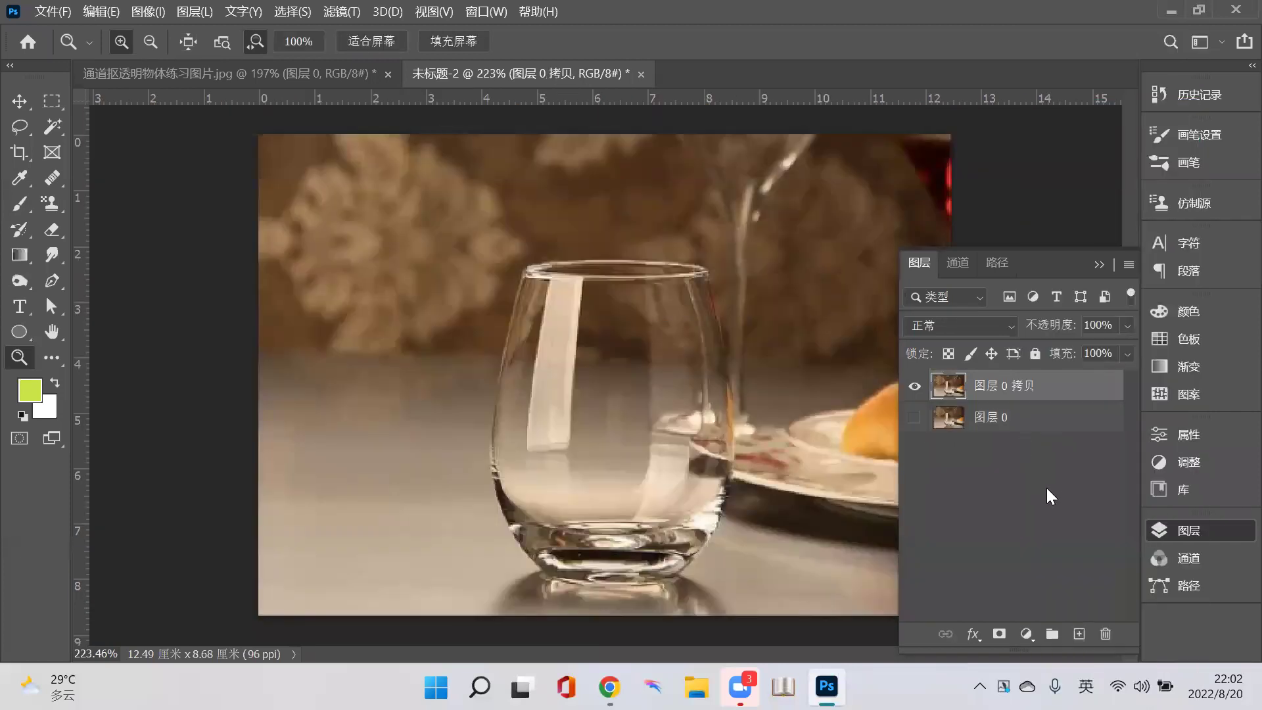
click(1187, 527)
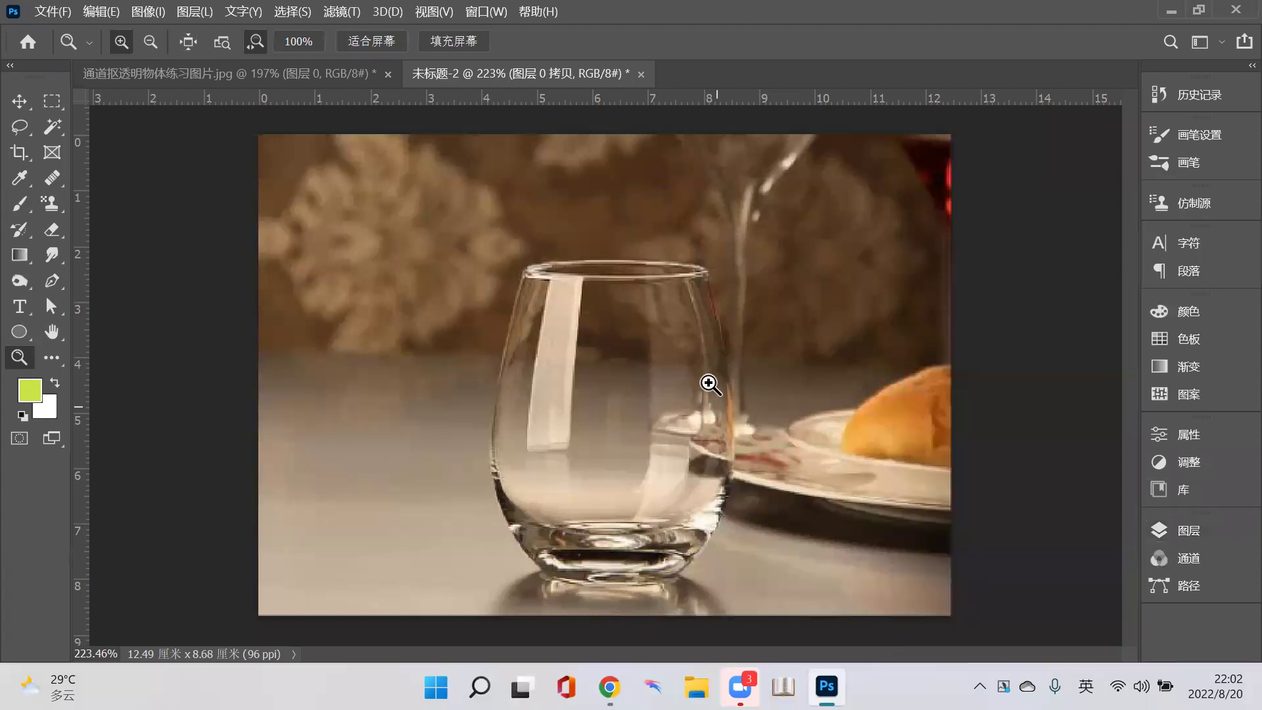
- Start a Pen tool path at the rim's left corner and trace the glass's upper rim to its right corner
click(710, 385)
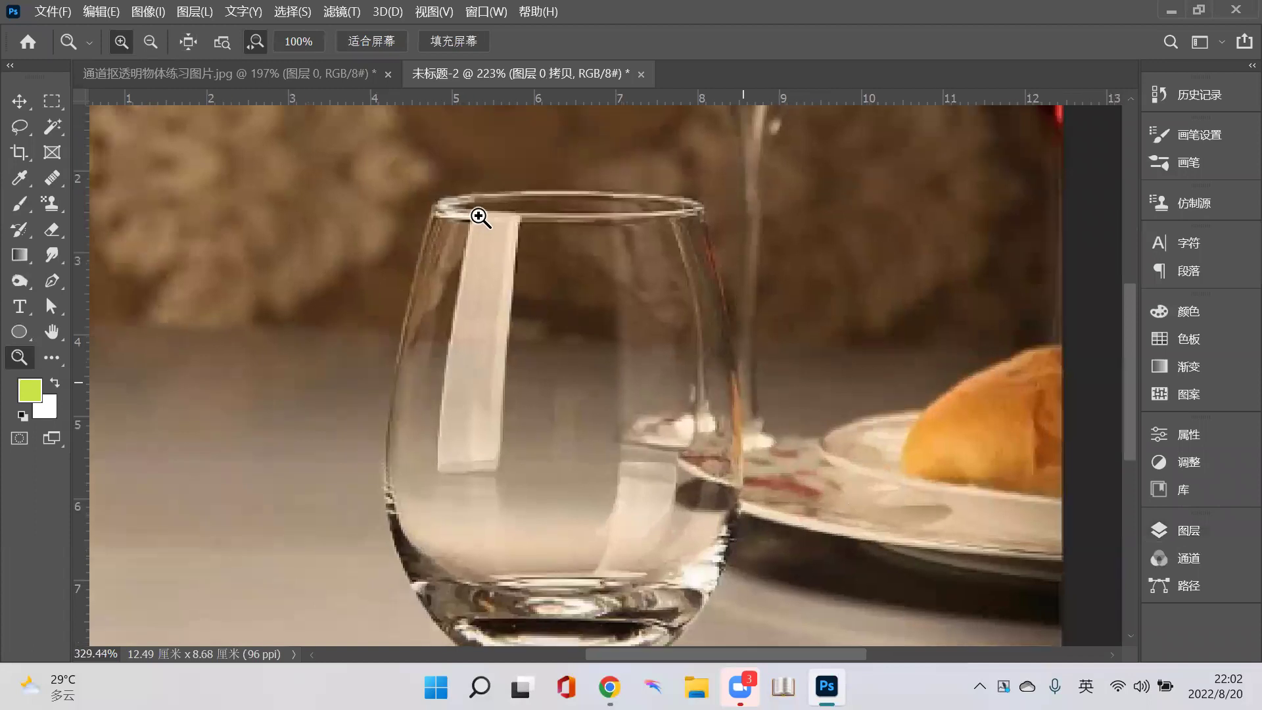
drag(532, 387, 609, 383)
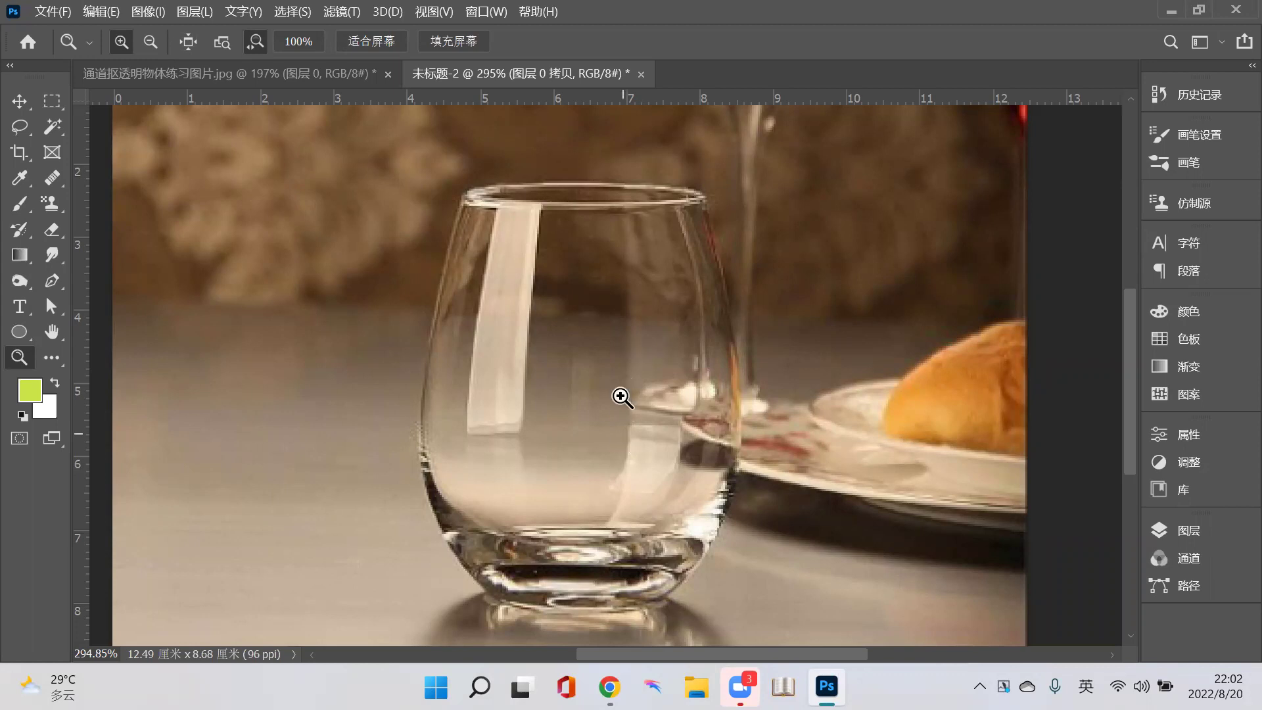
click(631, 437)
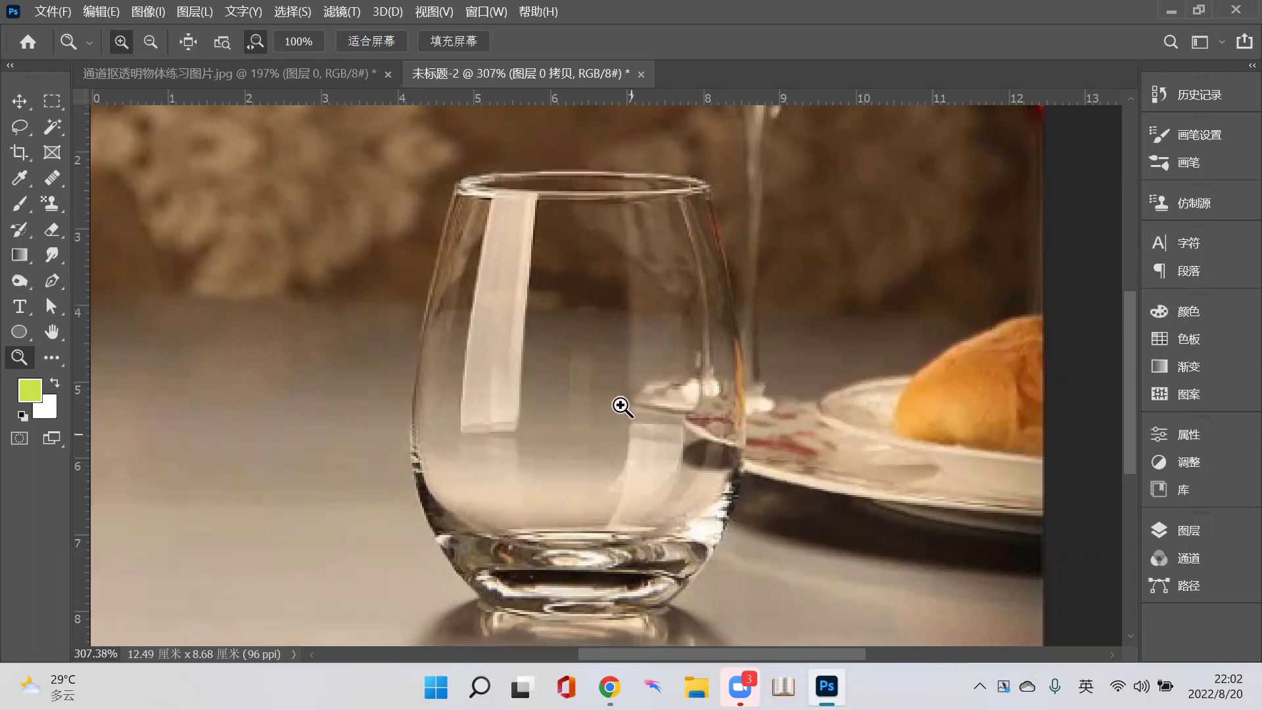
scroll(504, 221, down, 1)
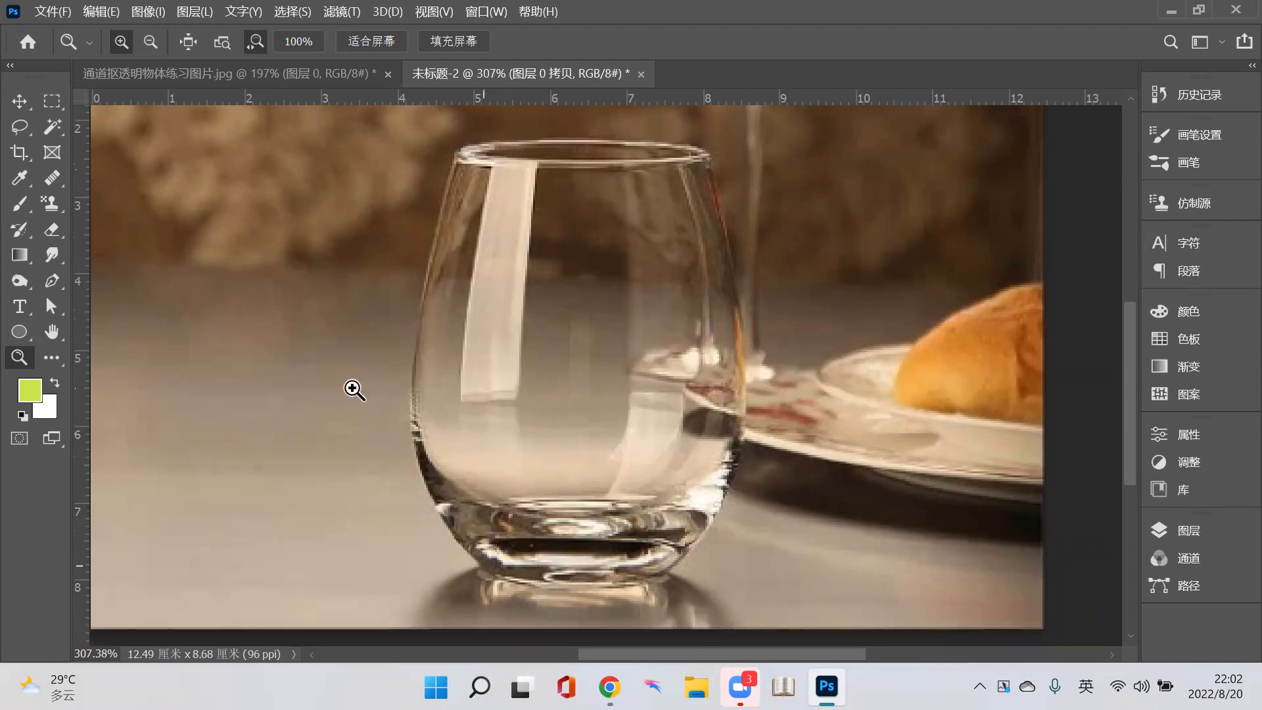
click(53, 283)
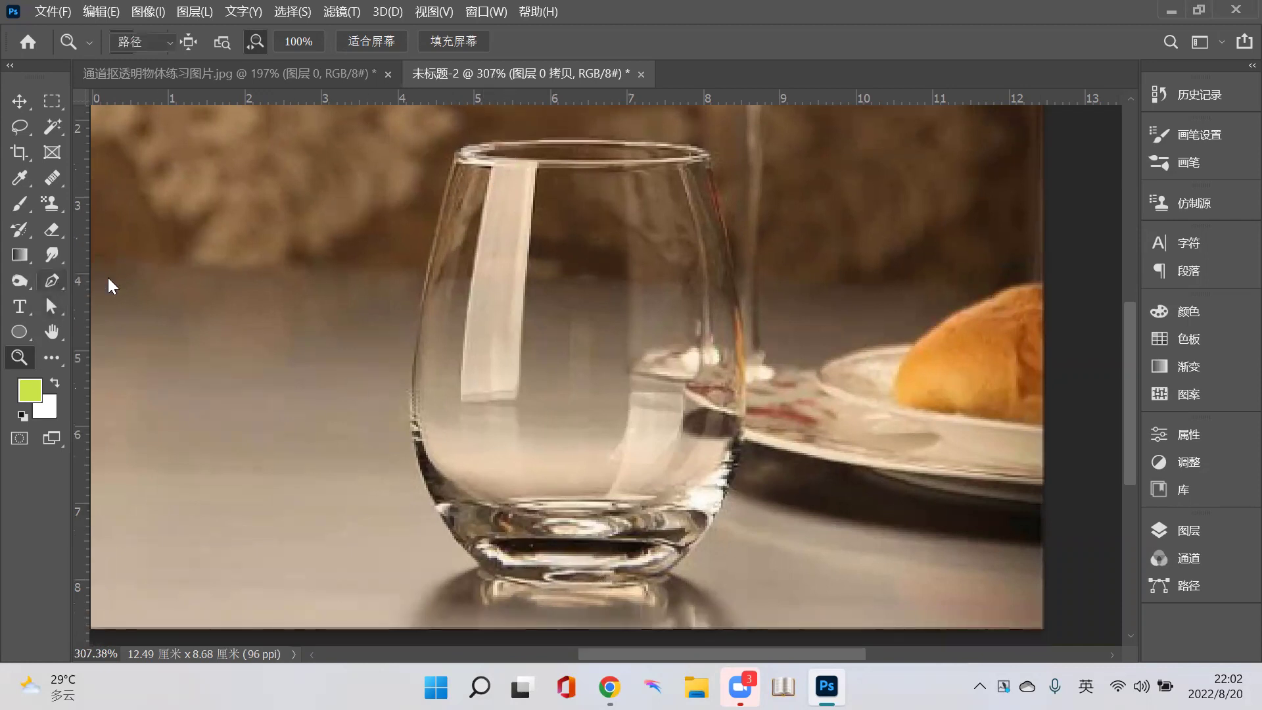
right_click(53, 281)
click(127, 275)
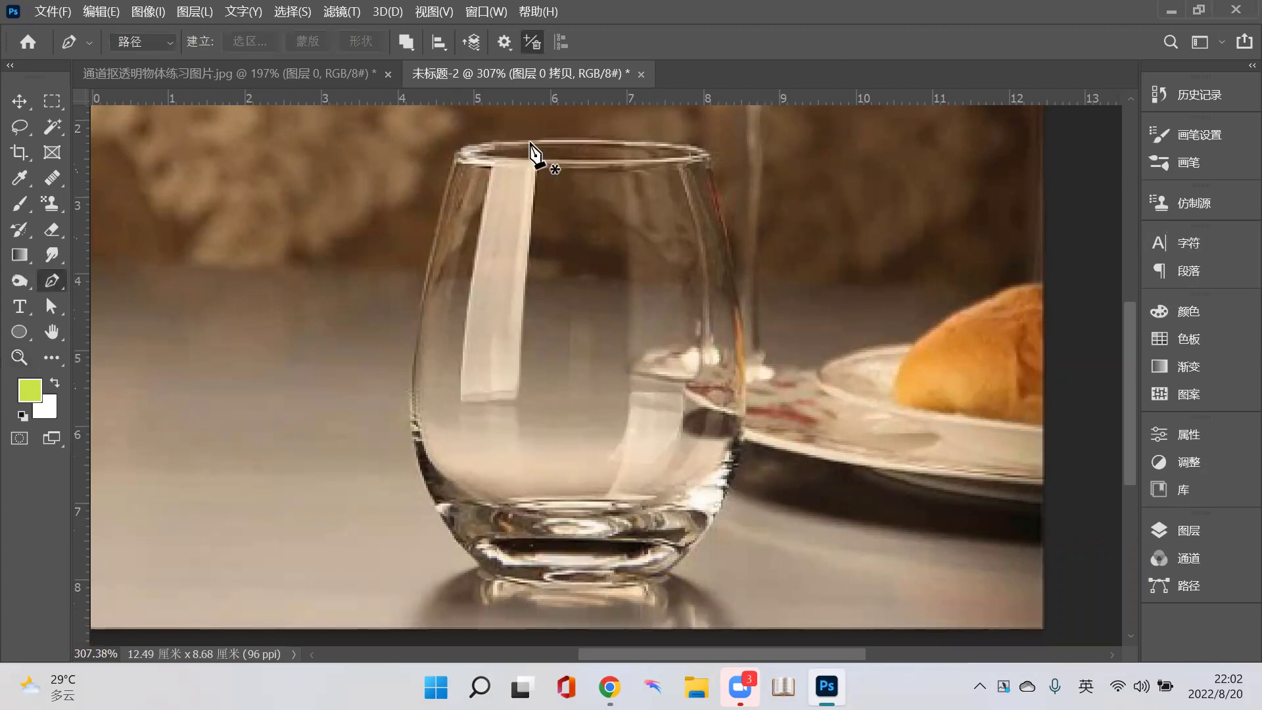
drag(457, 156, 494, 150)
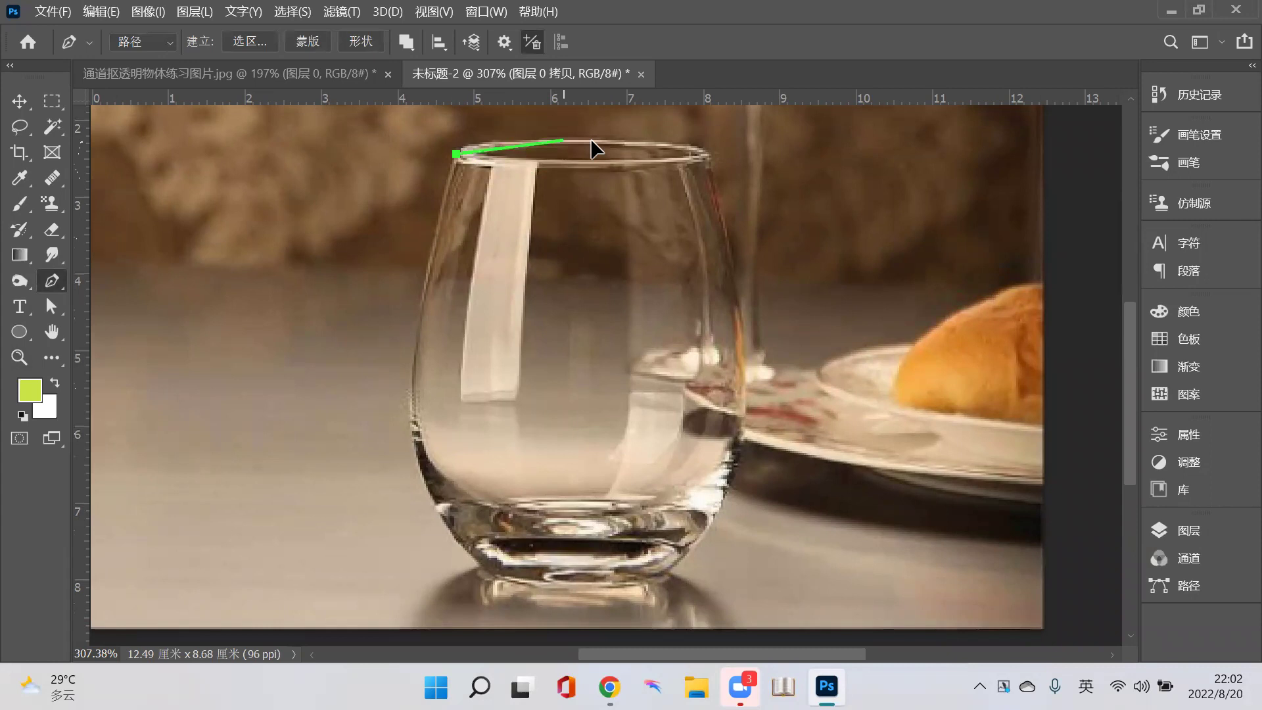
drag(563, 140, 592, 140)
drag(654, 149, 653, 140)
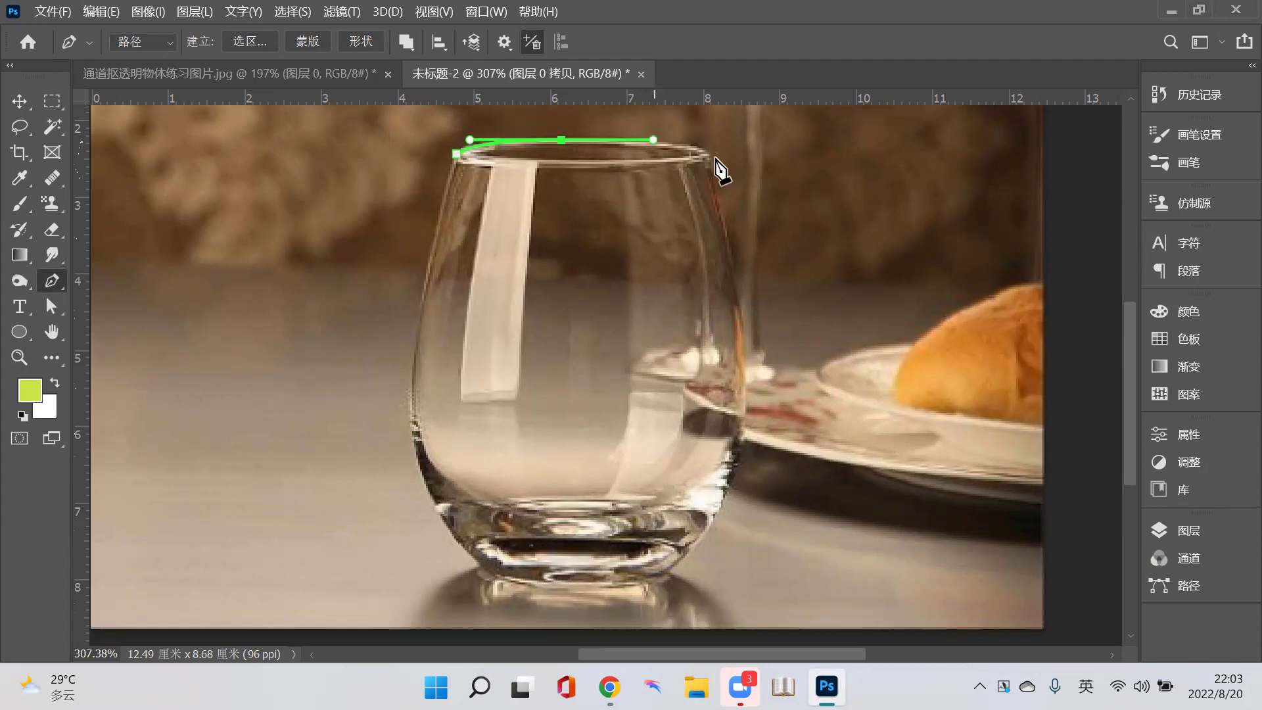
drag(710, 152, 717, 157)
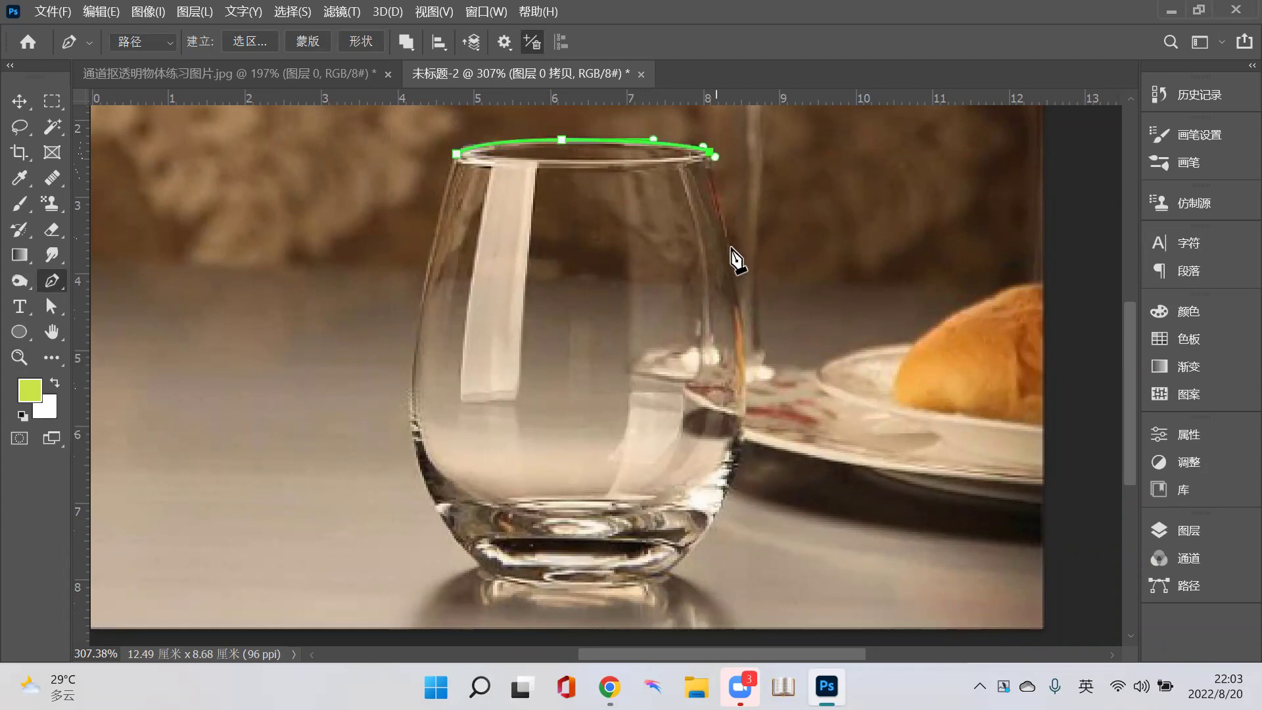
- Continue the path with curved segments down the glass's right side and along its base
drag(743, 340, 746, 381)
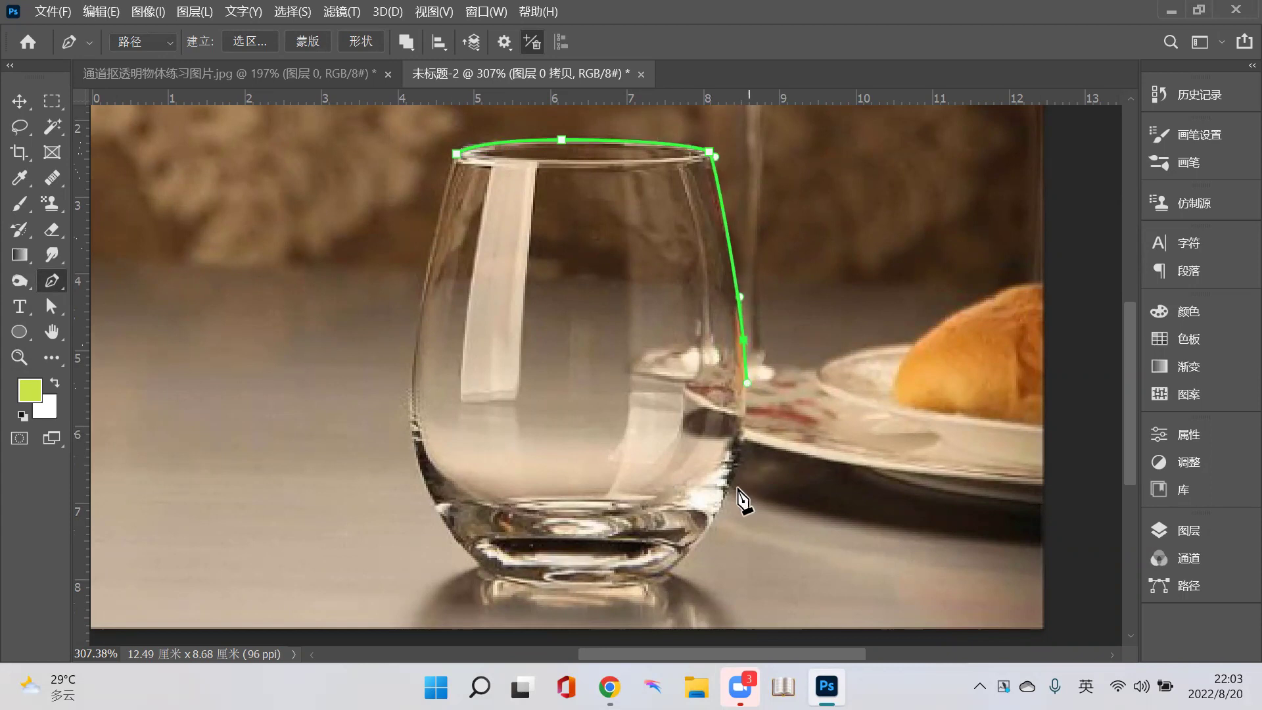
drag(731, 490, 715, 524)
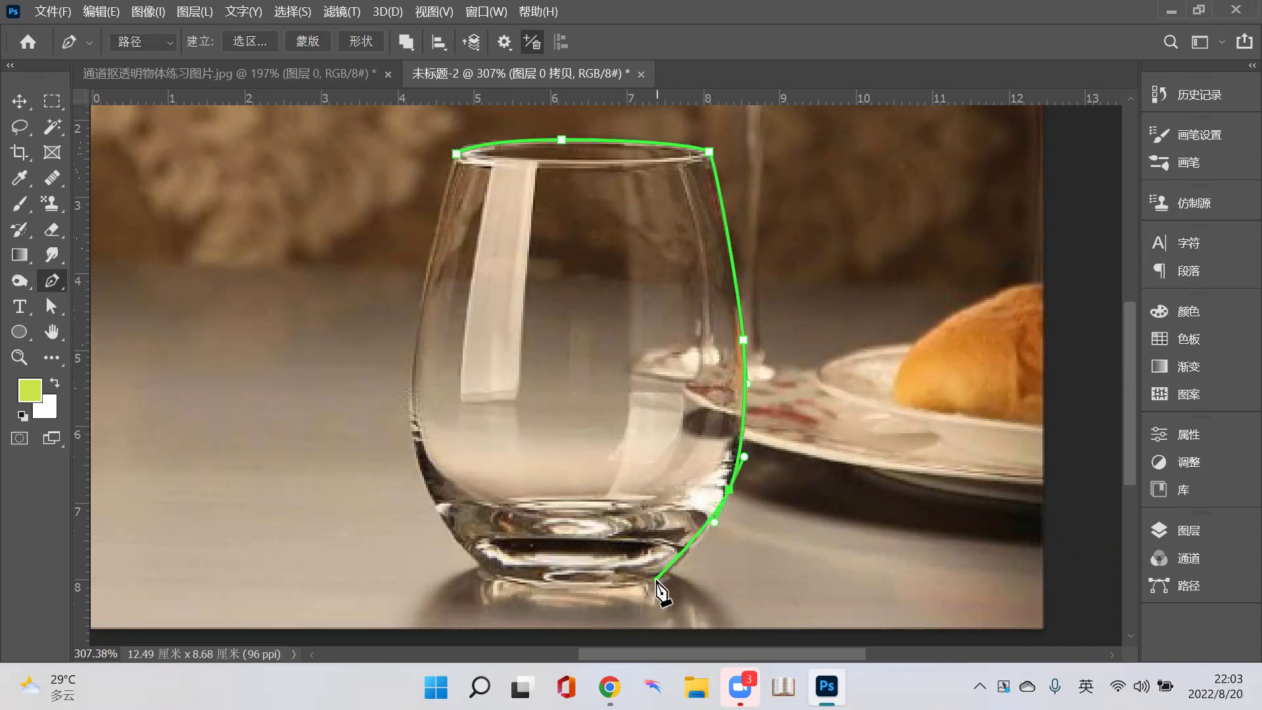
click(656, 579)
drag(590, 587, 552, 585)
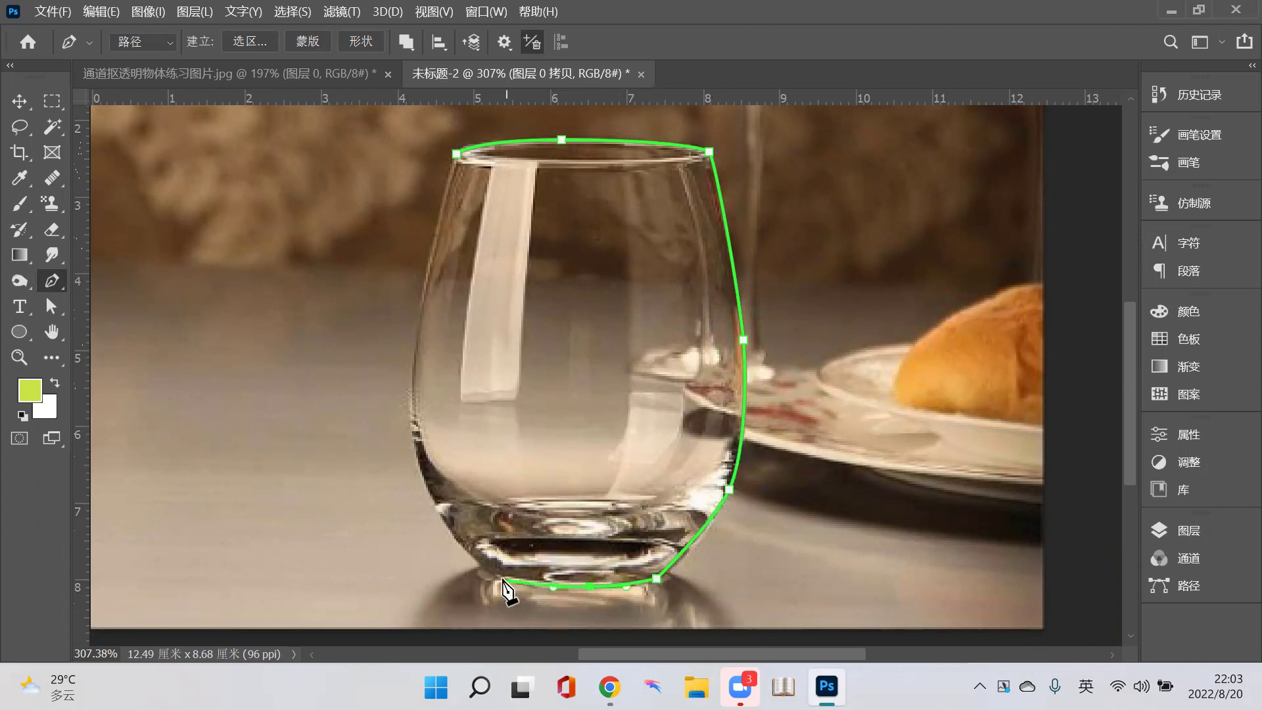
- Continue the path up the glass's left side and close it at the starting anchor on the rim
click(436, 510)
drag(436, 510, 420, 473)
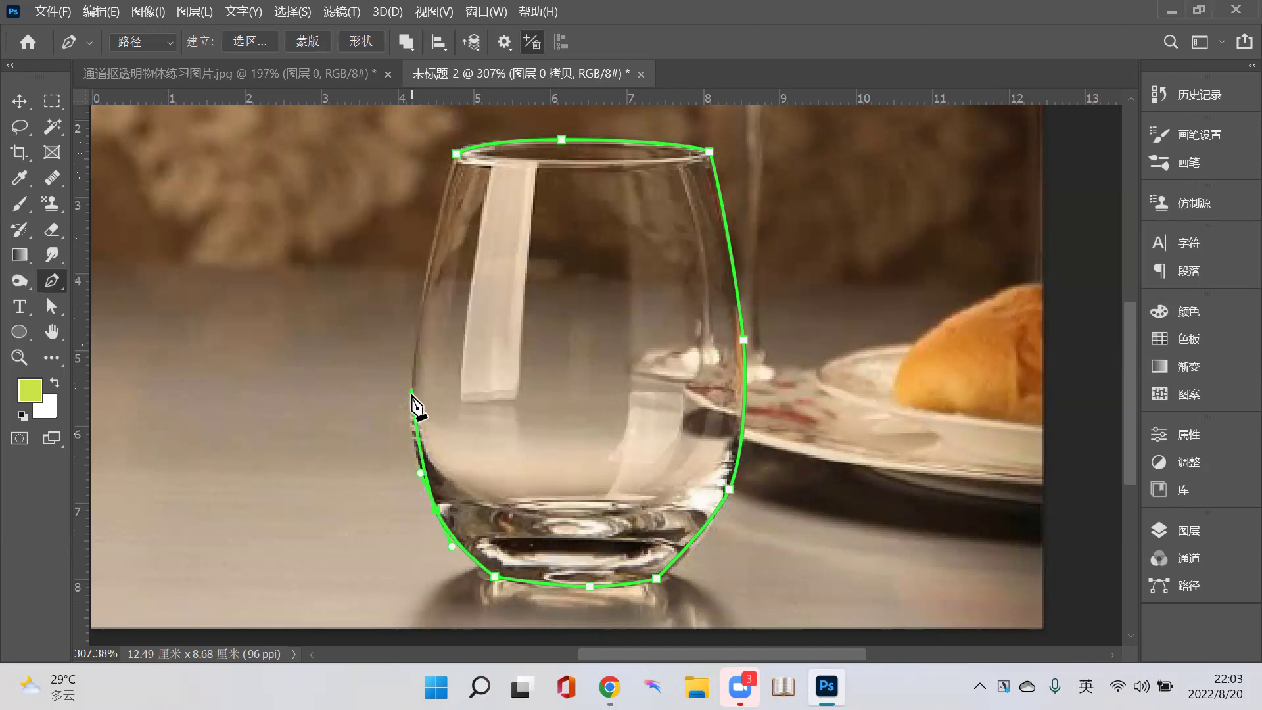
drag(412, 392, 410, 350)
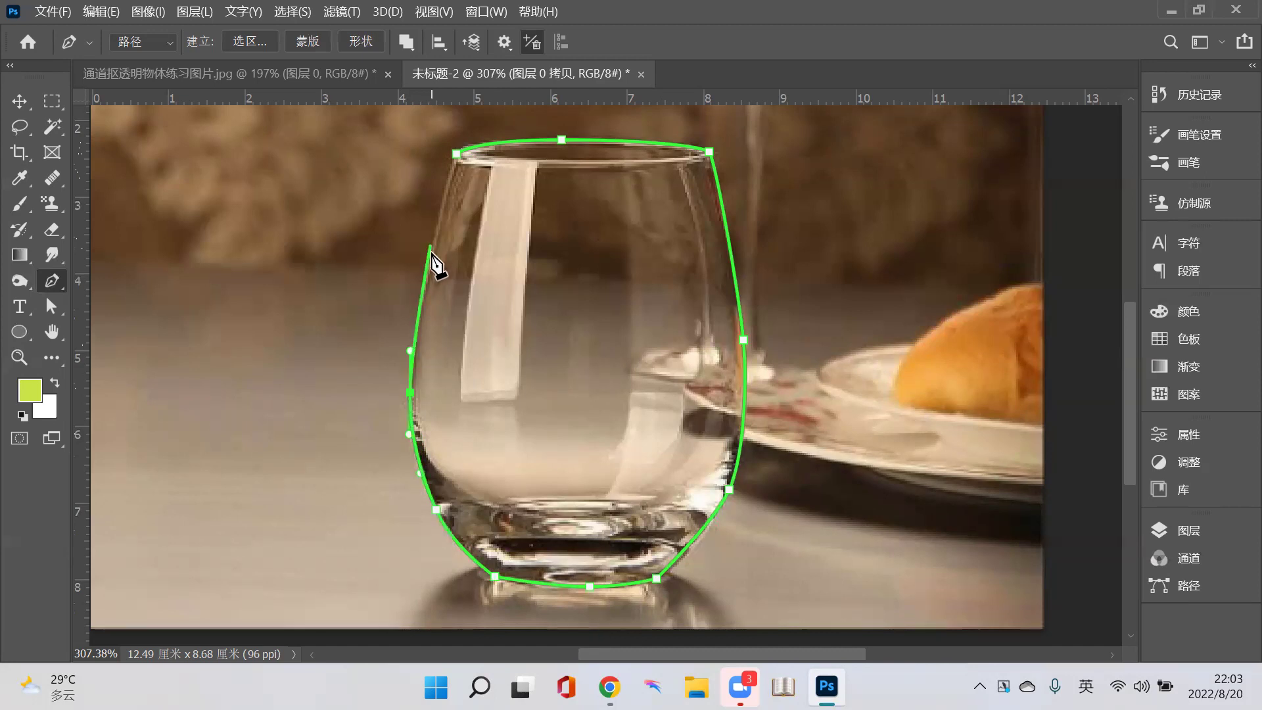
drag(430, 253, 437, 220)
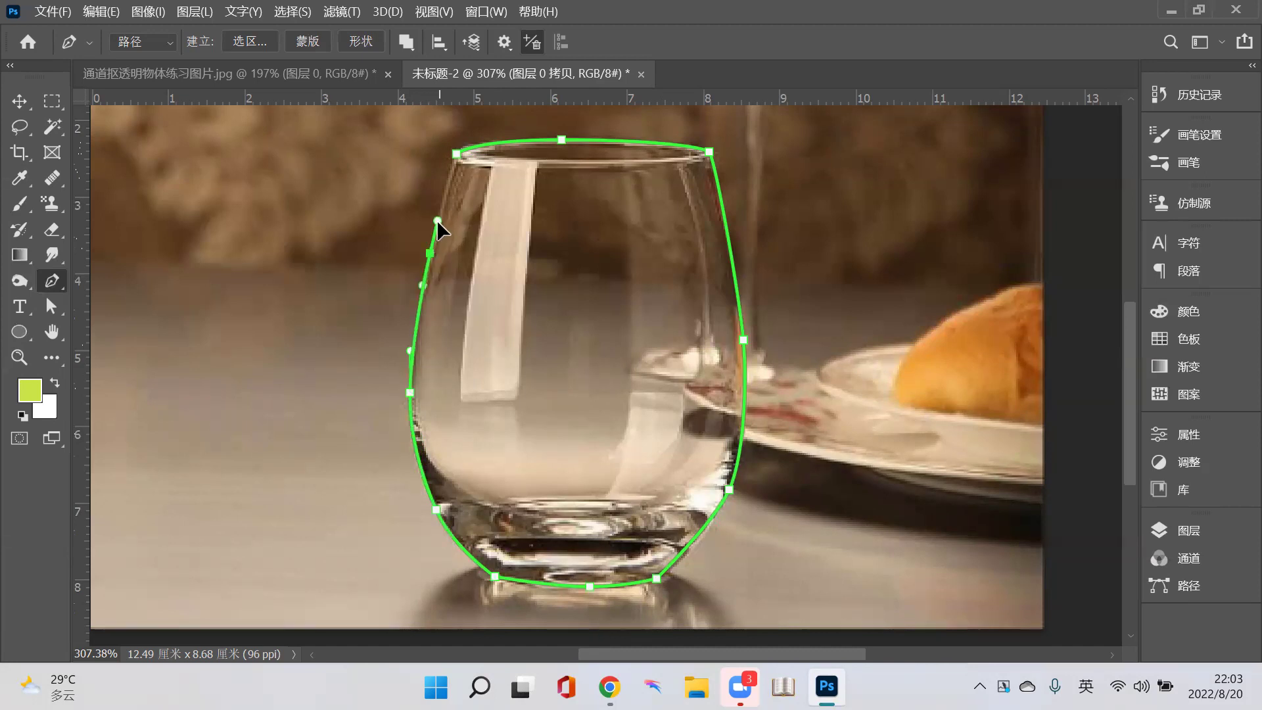
click(457, 156)
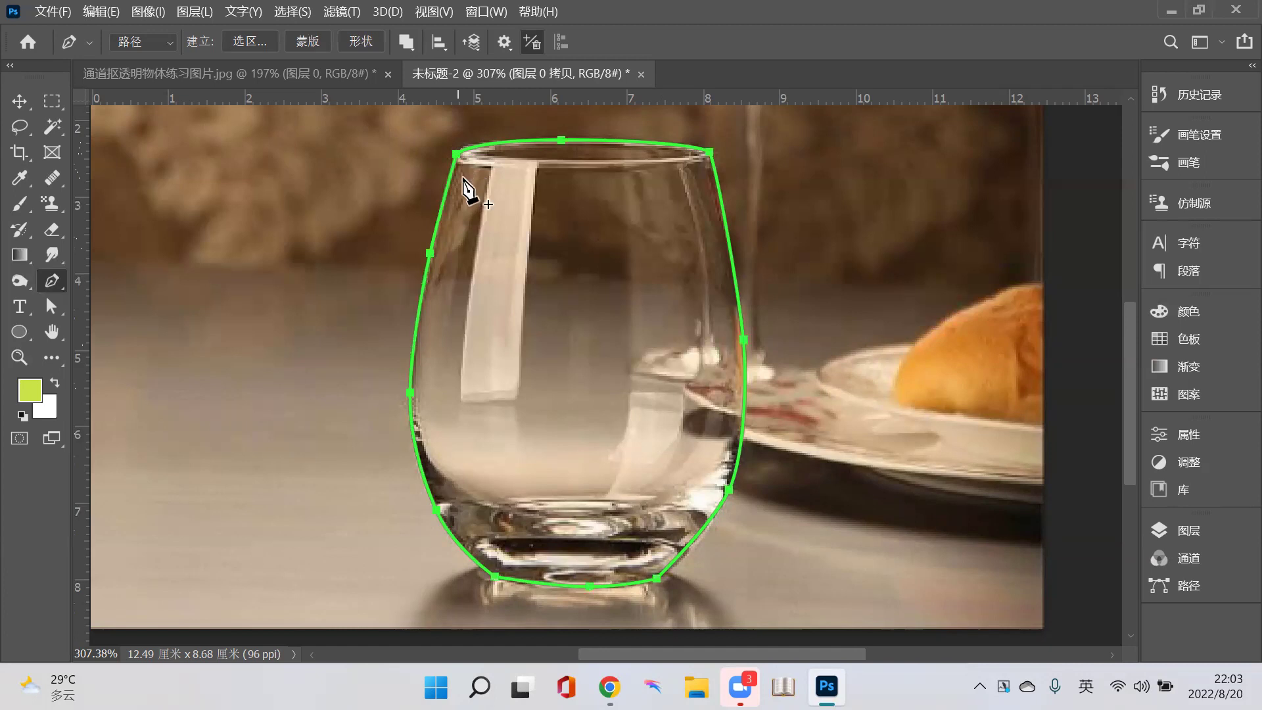
- Reposition the path's anchor at the rim's left corner so the outline follows the glass edge
key(z)
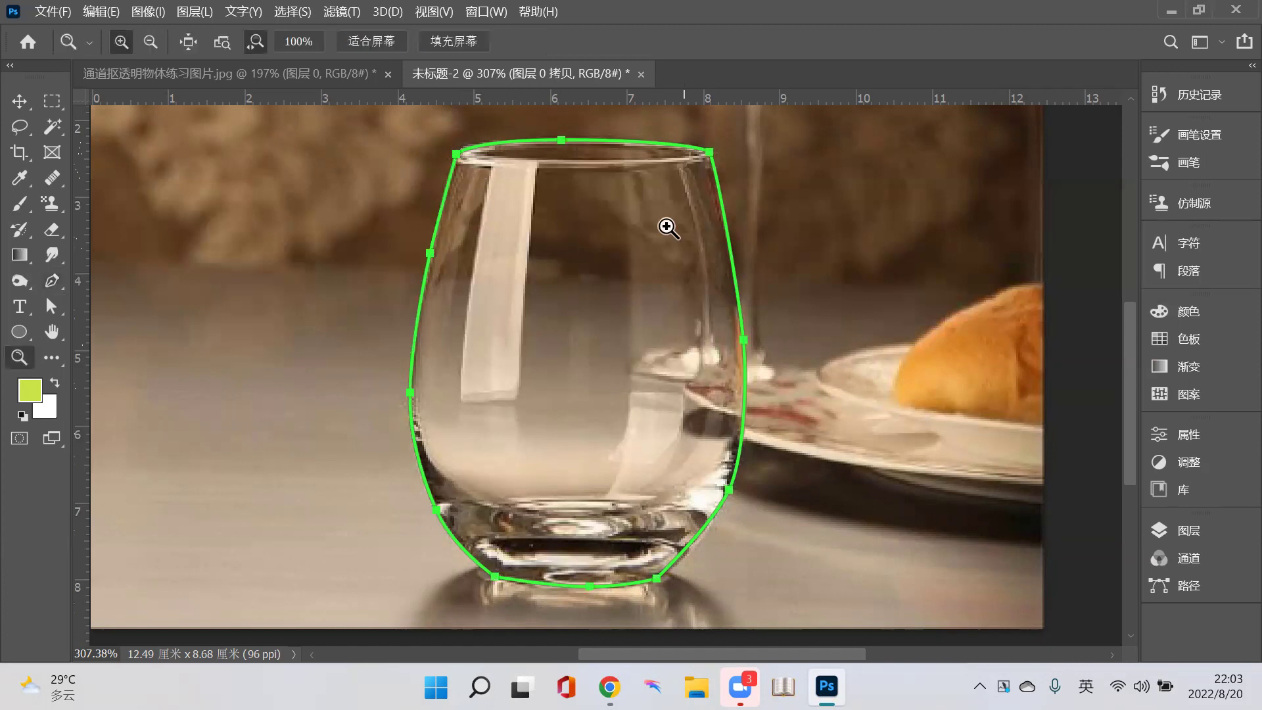
click(755, 120)
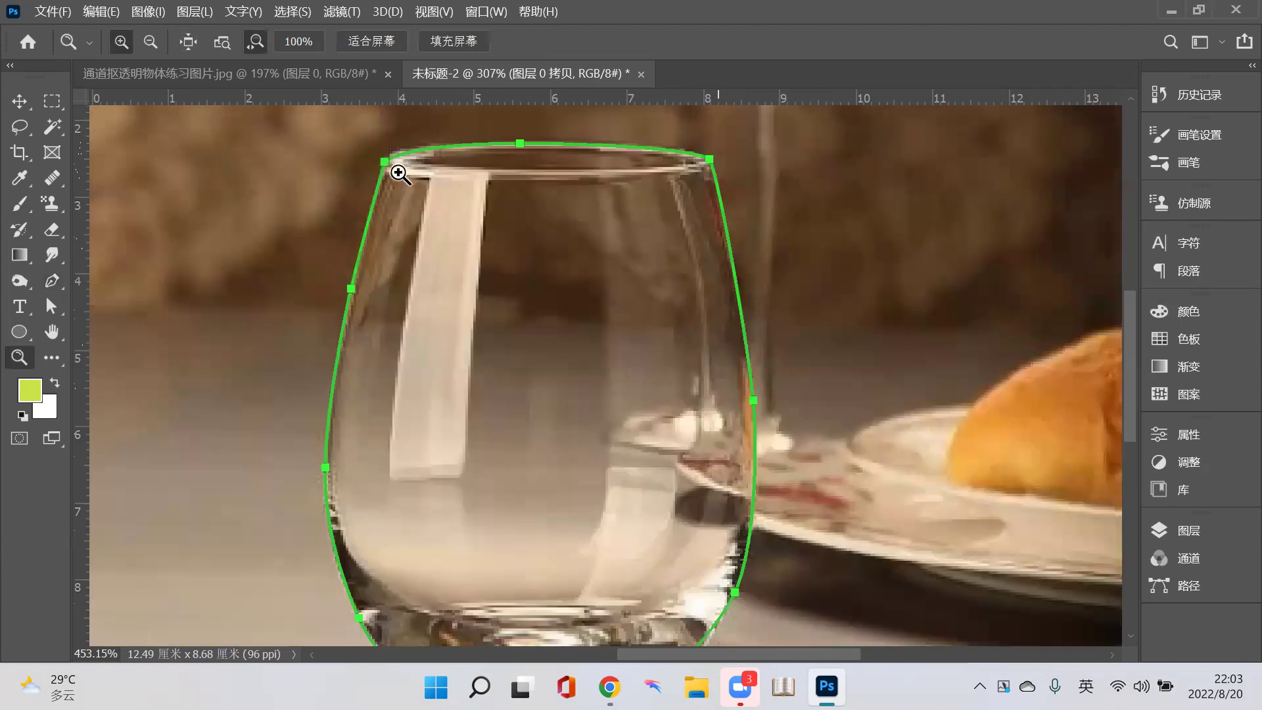
click(281, 136)
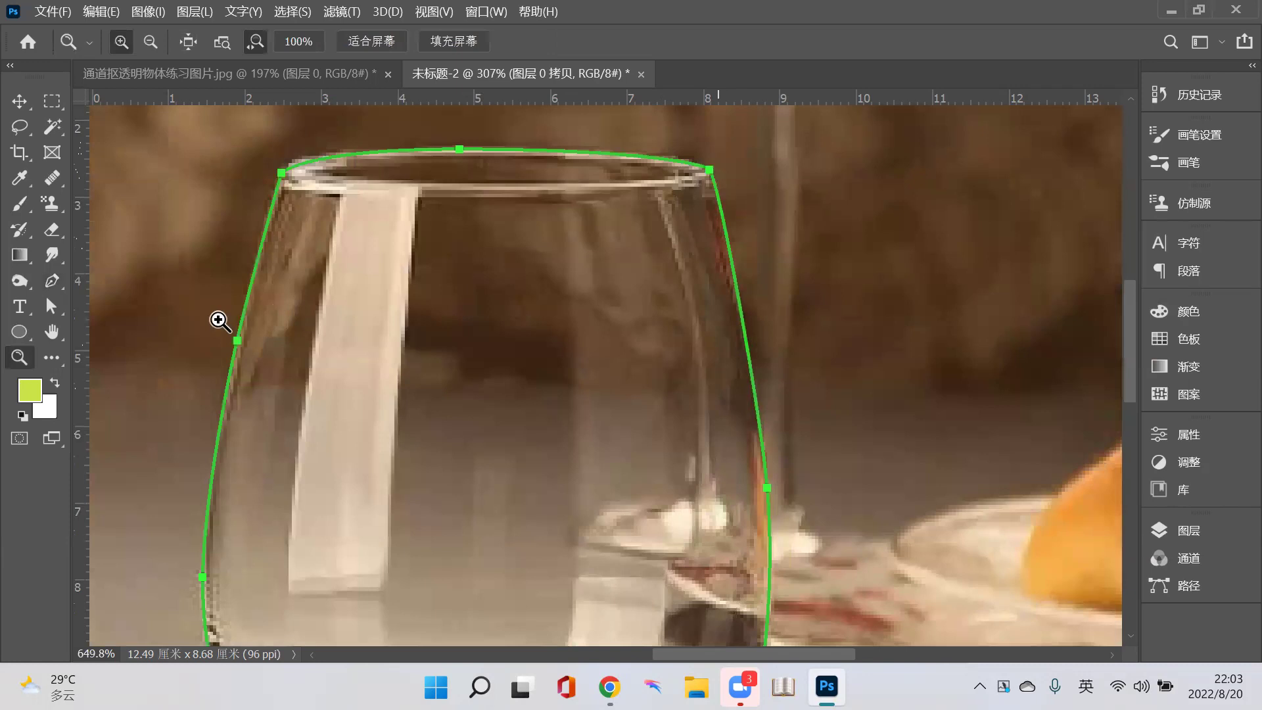
scroll(218, 320, up, 3)
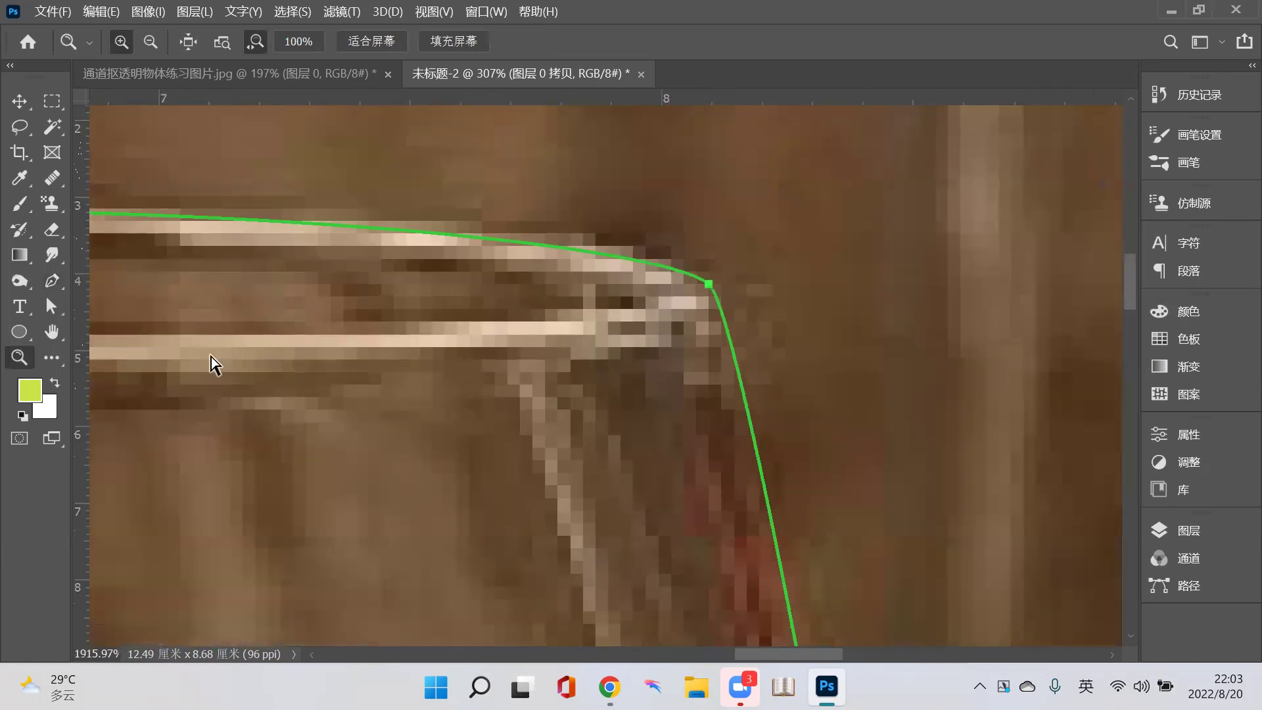
drag(211, 355, 230, 274)
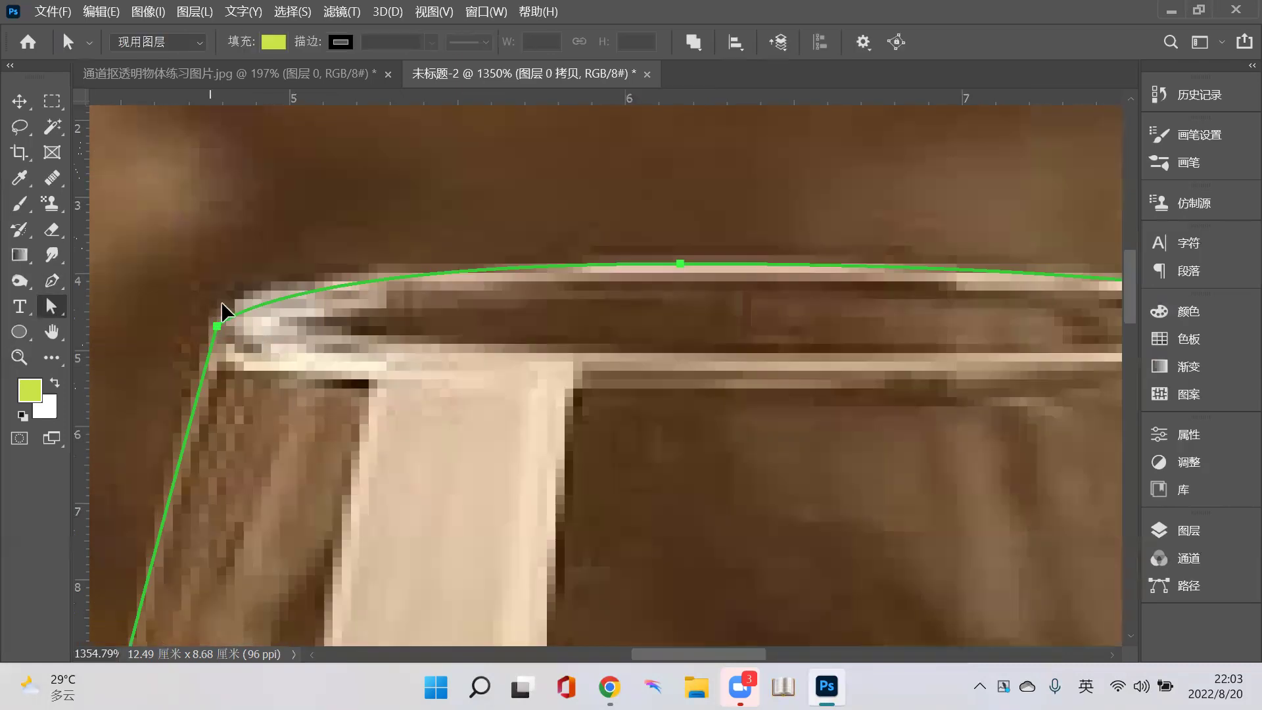
click(222, 301)
click(324, 339)
key(ctrl+z)
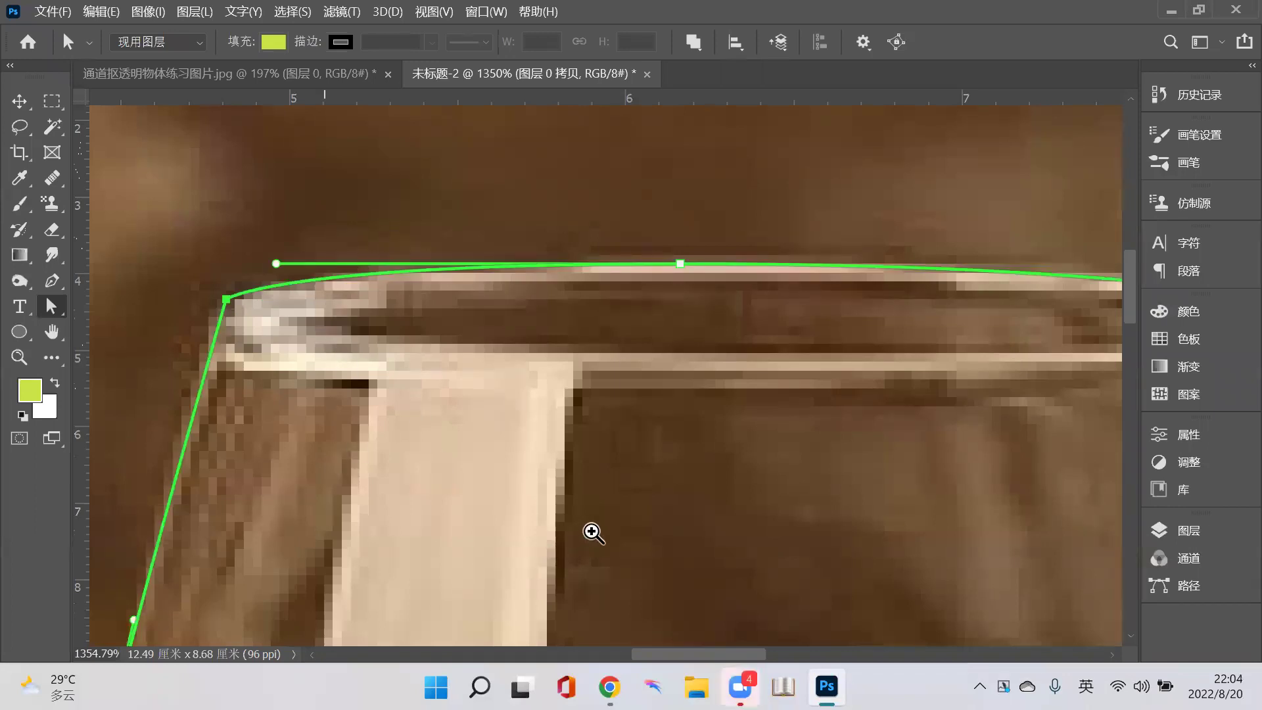
- Move the anchor at the base's right corner outward and adjust the curve handle above it to fit the glass edge
key(z)
drag(592, 531, 739, 574)
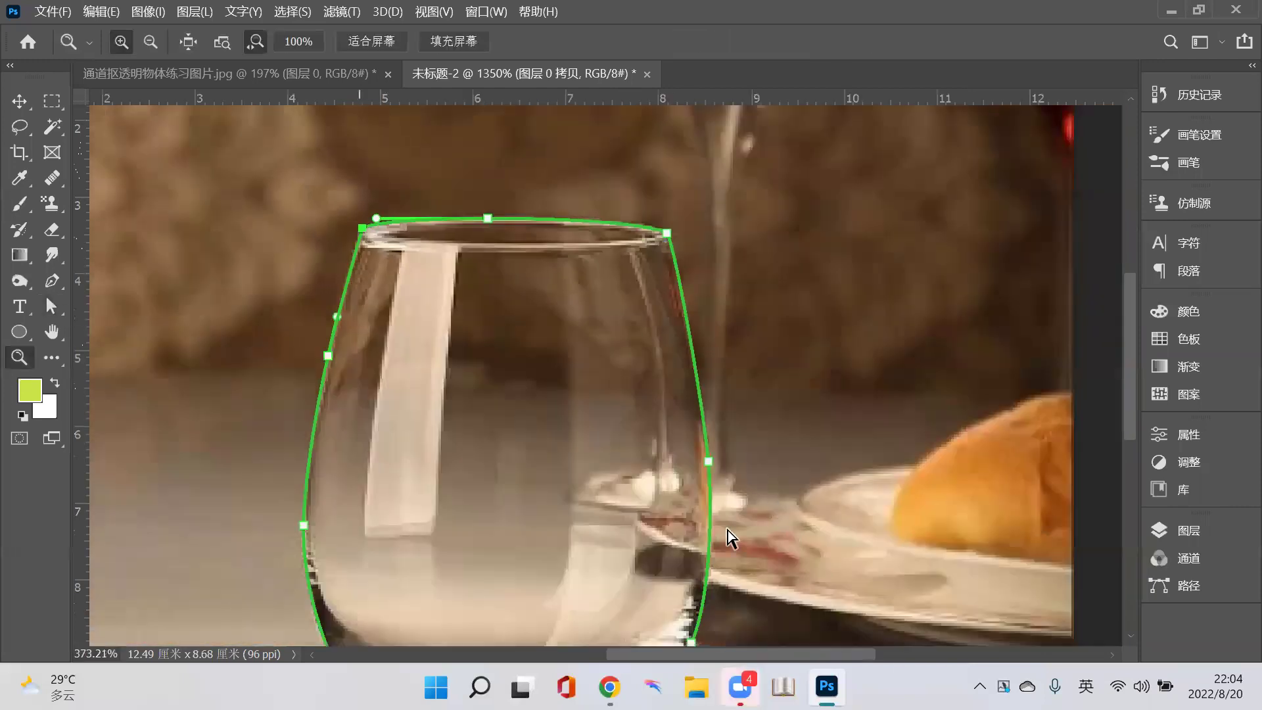
click(677, 584)
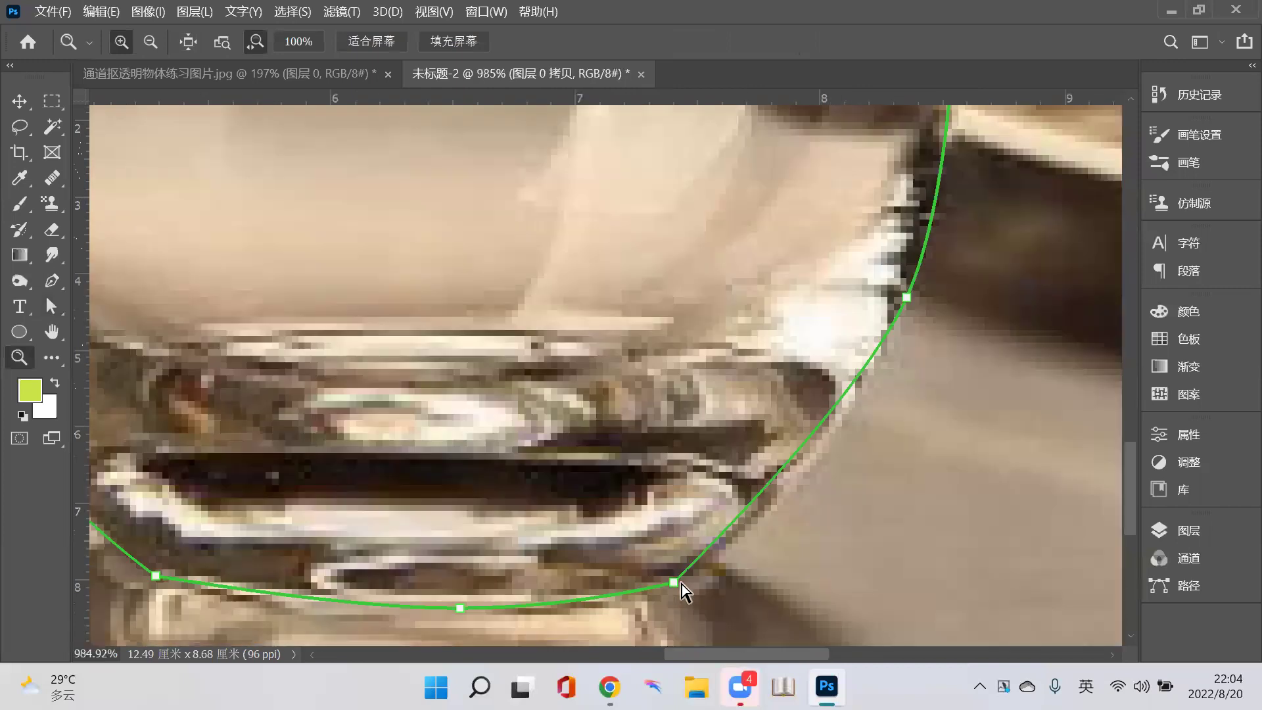
key(a)
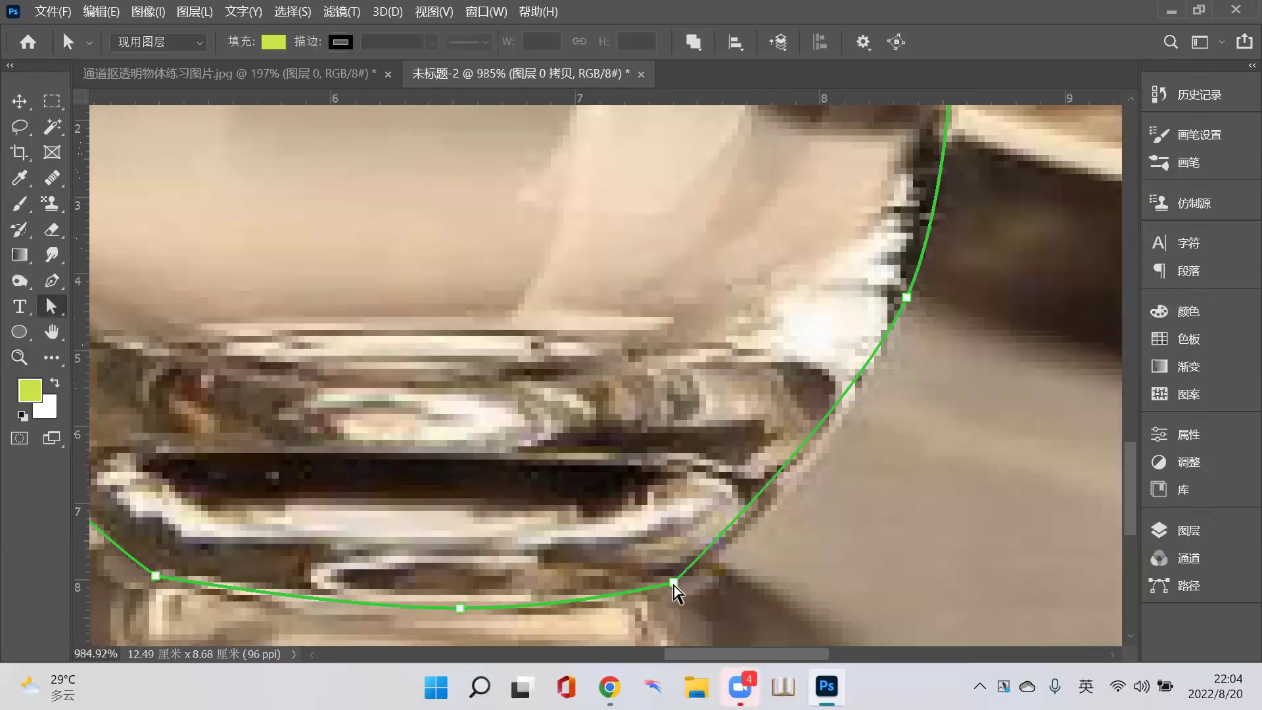
click(674, 583)
click(674, 584)
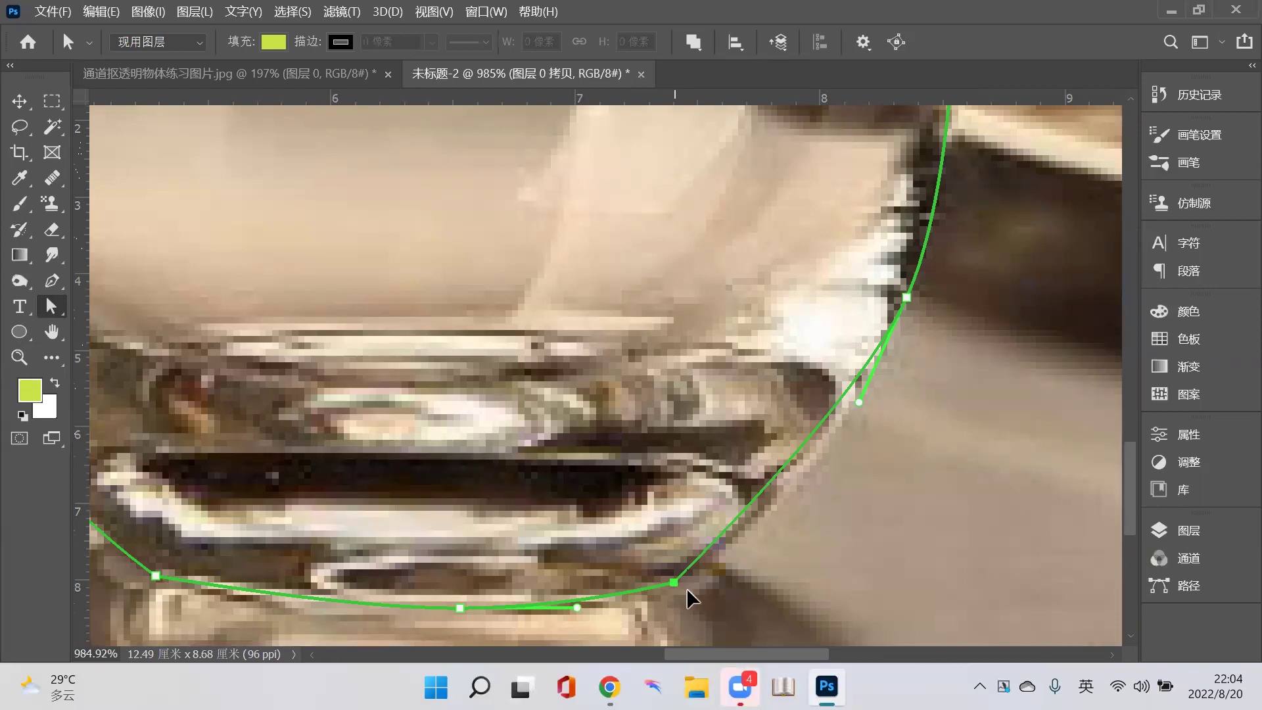
drag(674, 584, 693, 591)
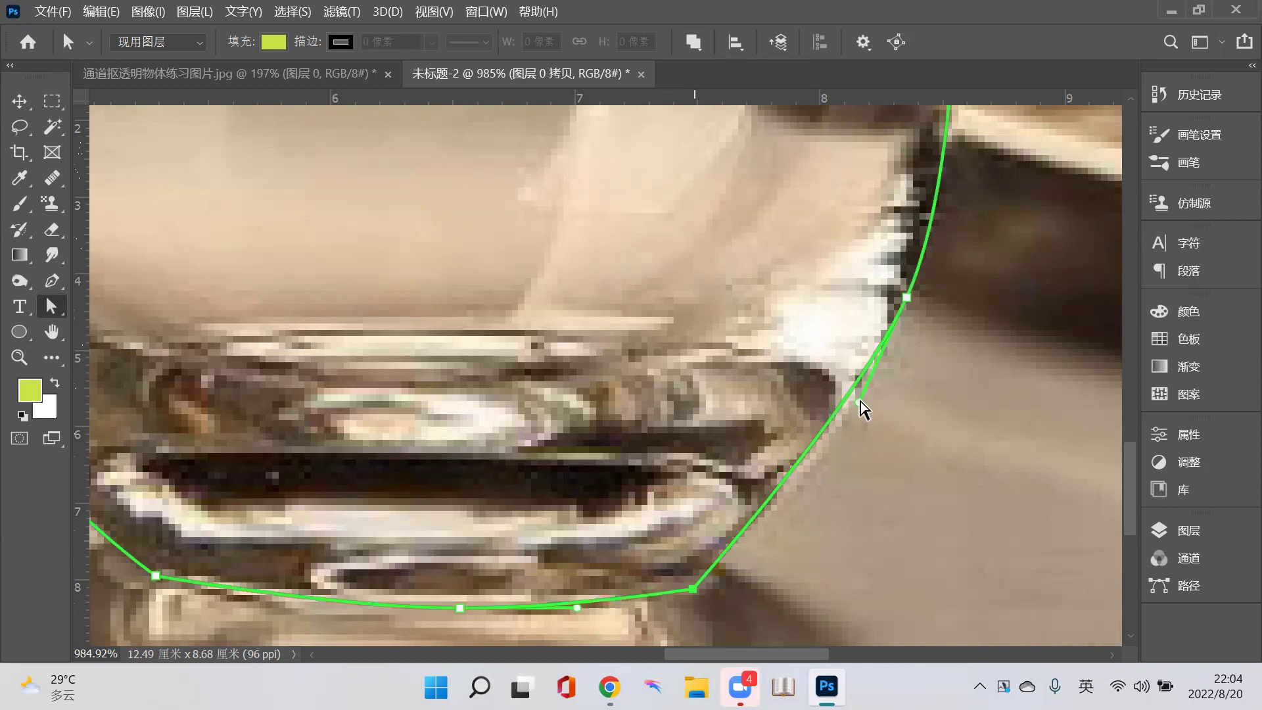
drag(860, 401, 864, 413)
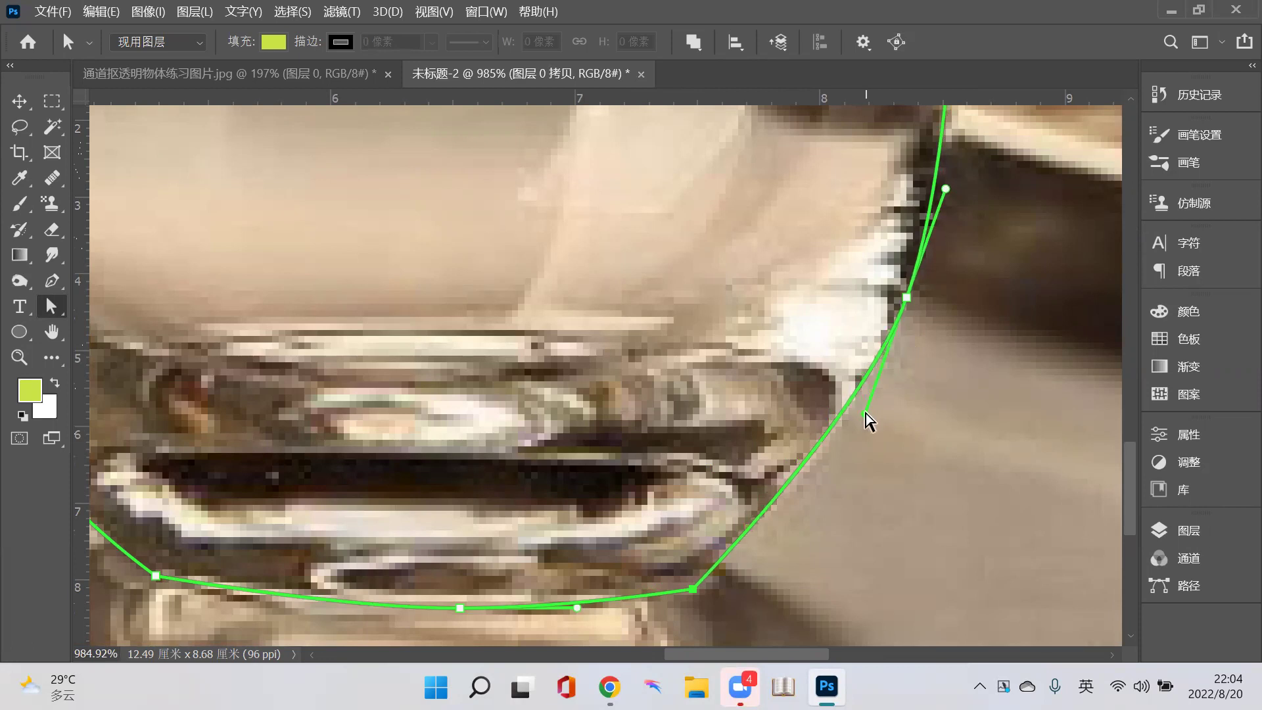
- Convert the finished work path around the glass into a selection
key(z)
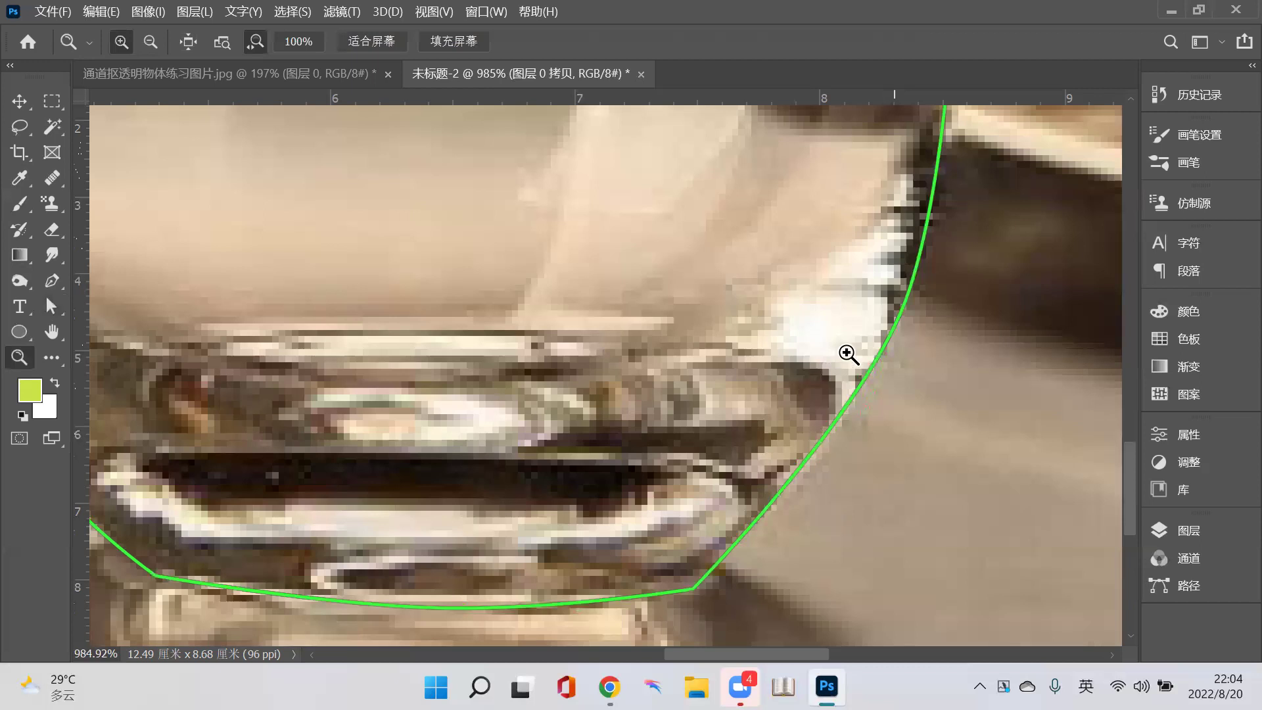
scroll(848, 354, down, 5)
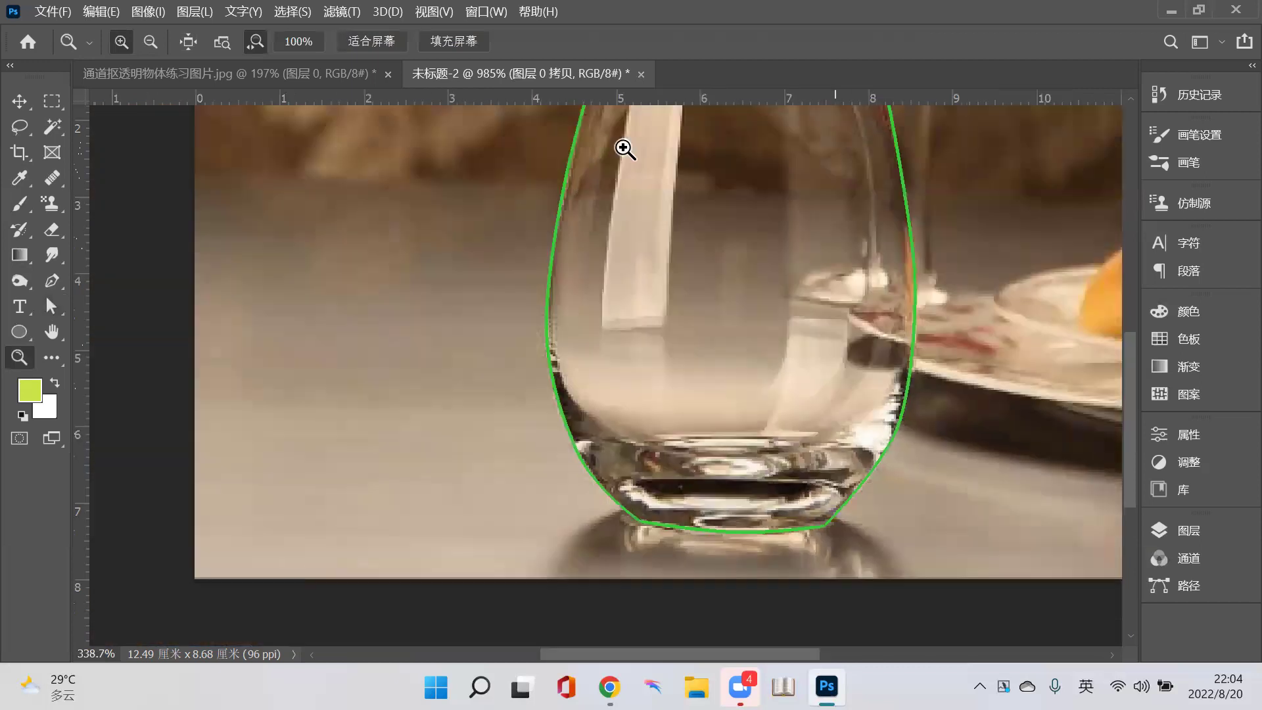
scroll(572, 352, down, 1)
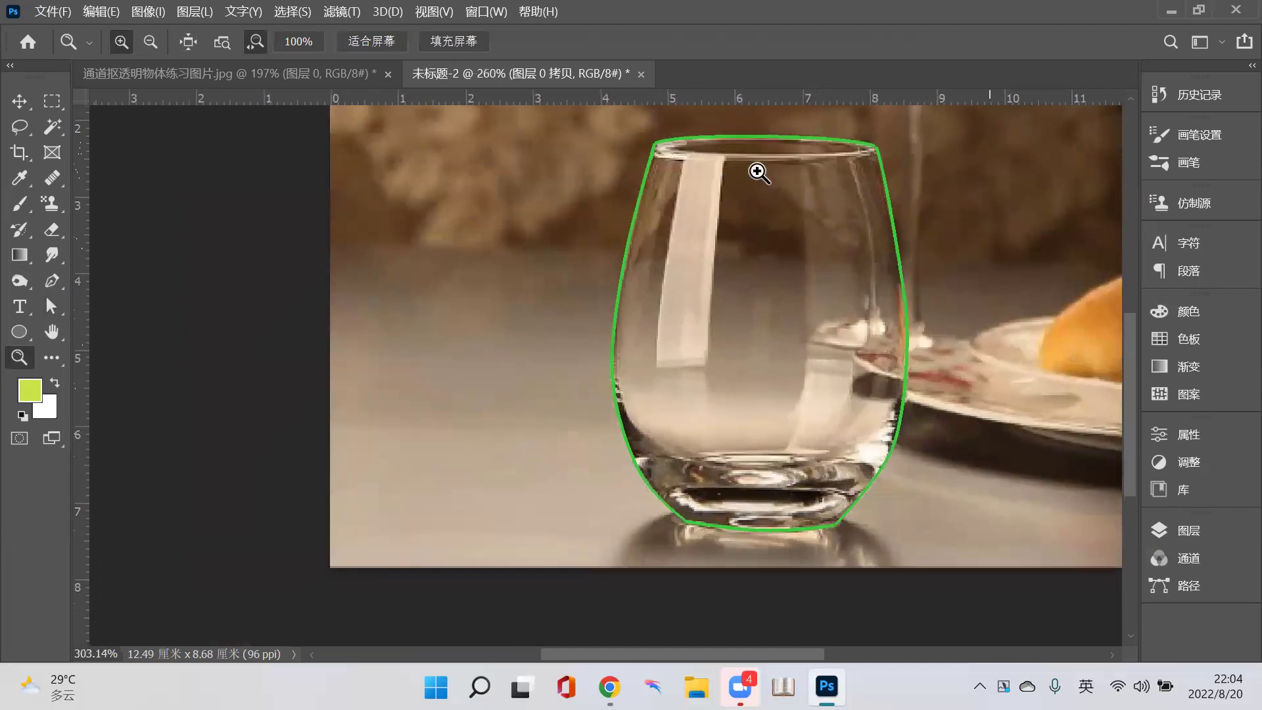
scroll(947, 352, down, 1)
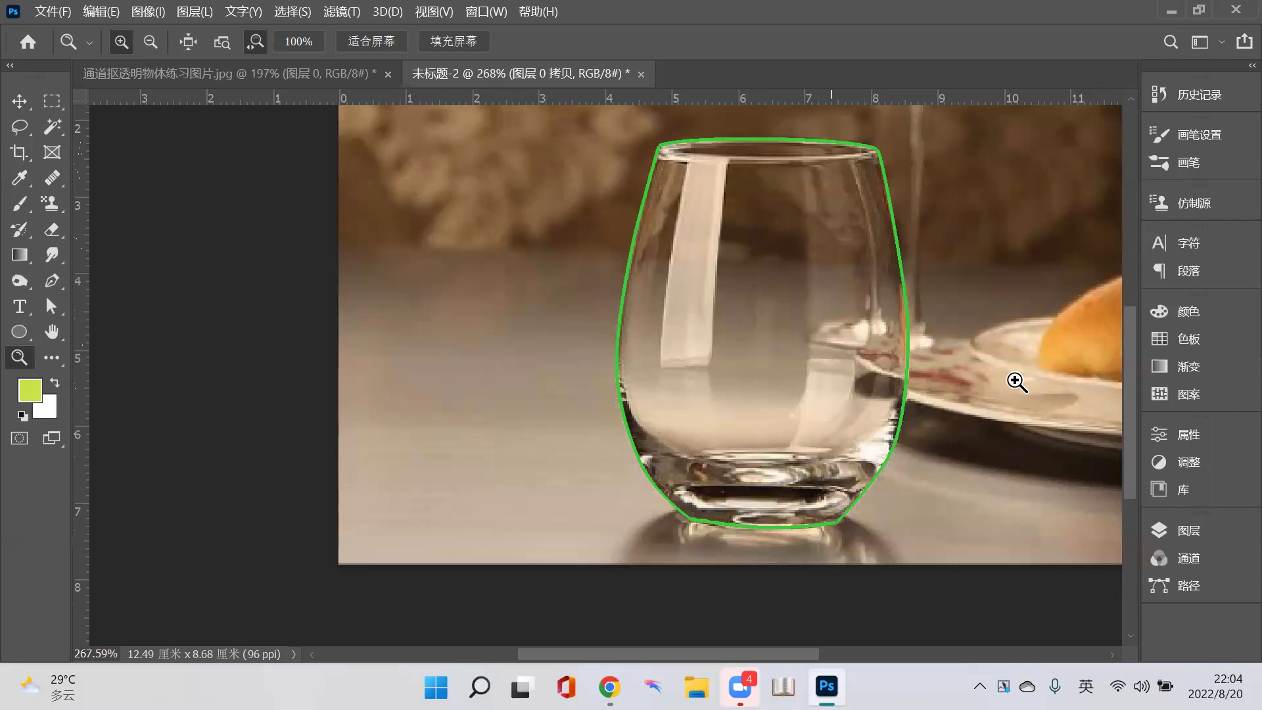
scroll(1017, 392, up, 1)
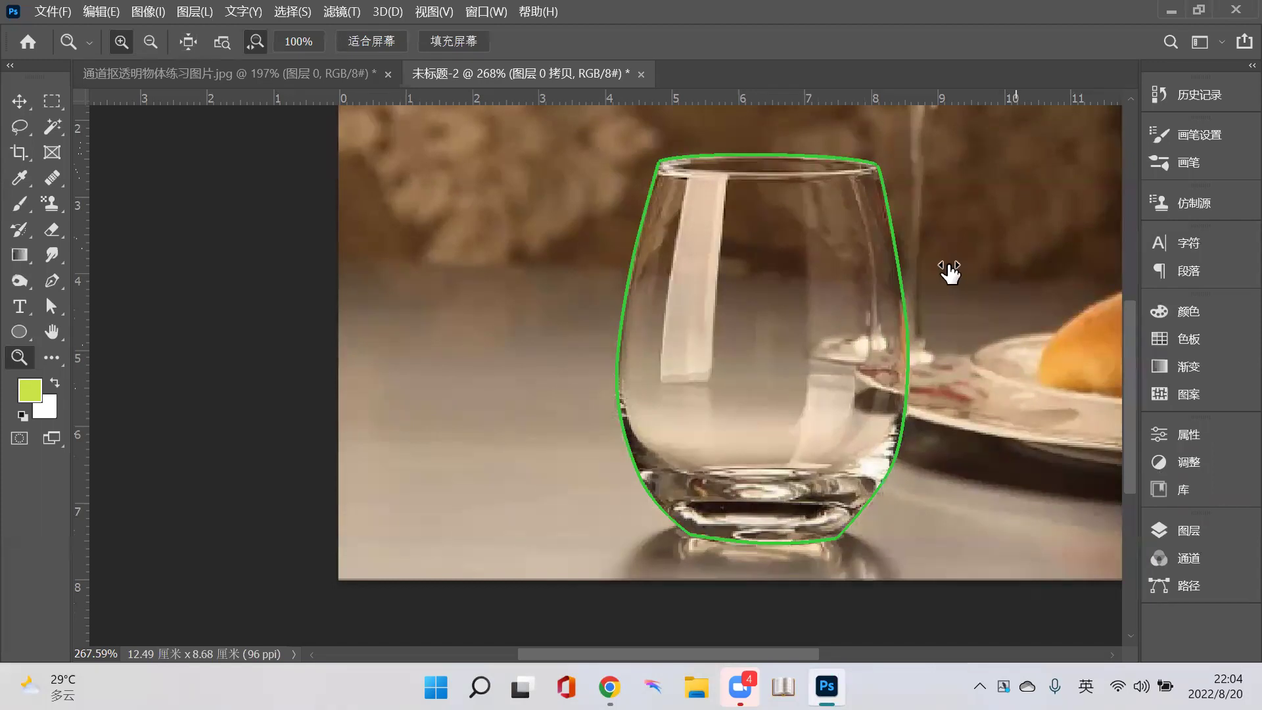
key(F7)
click(996, 264)
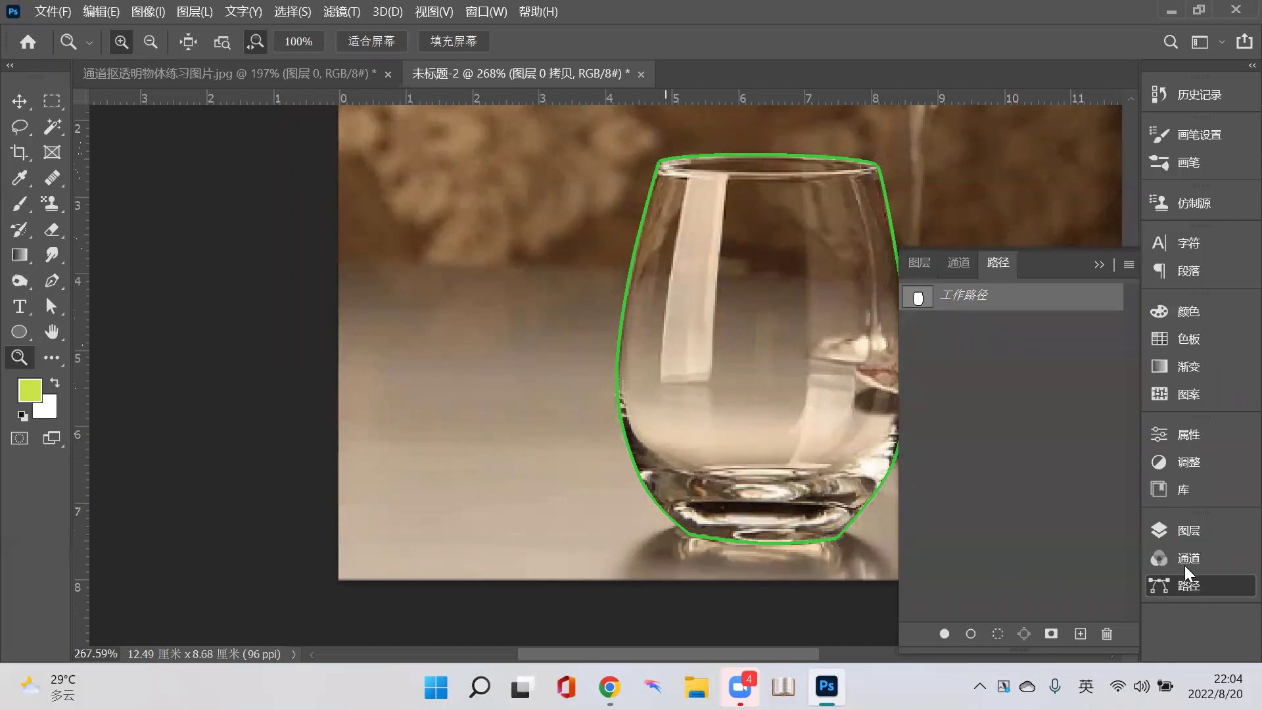
key(ctrl+Return)
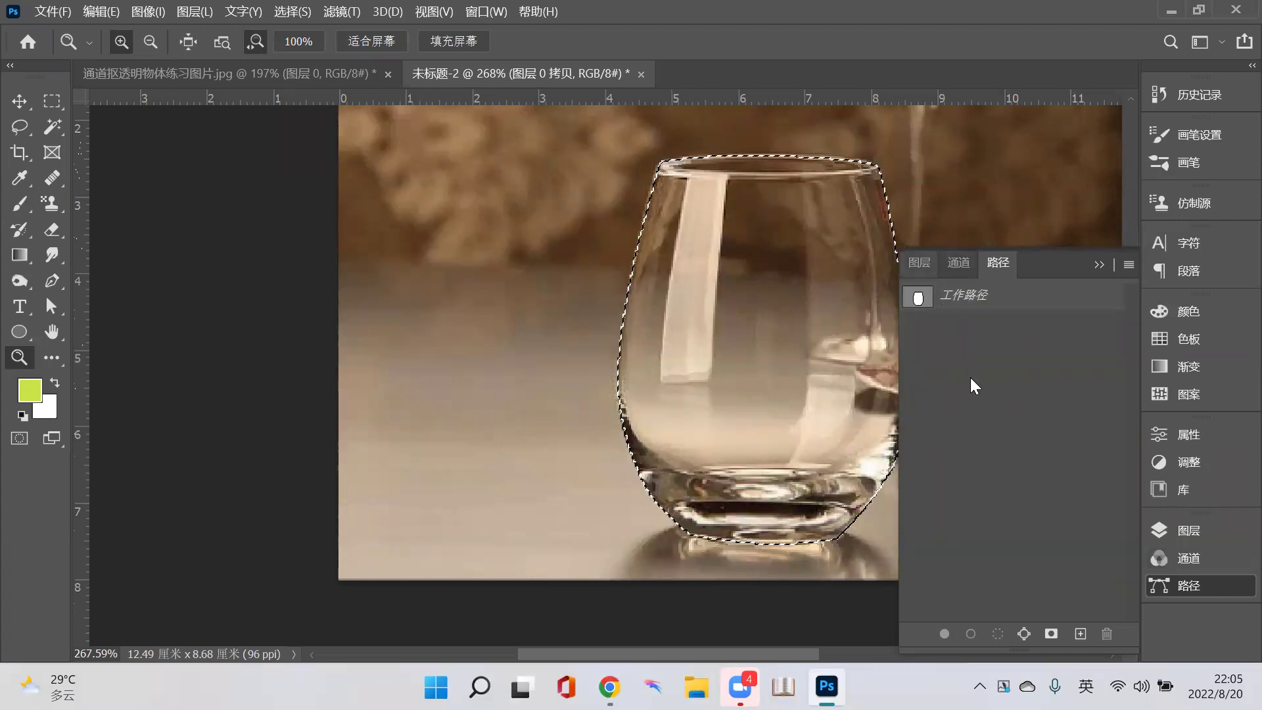
- Copy the selected glass to a new layer and hide 图层 0 拷贝
key(F7)
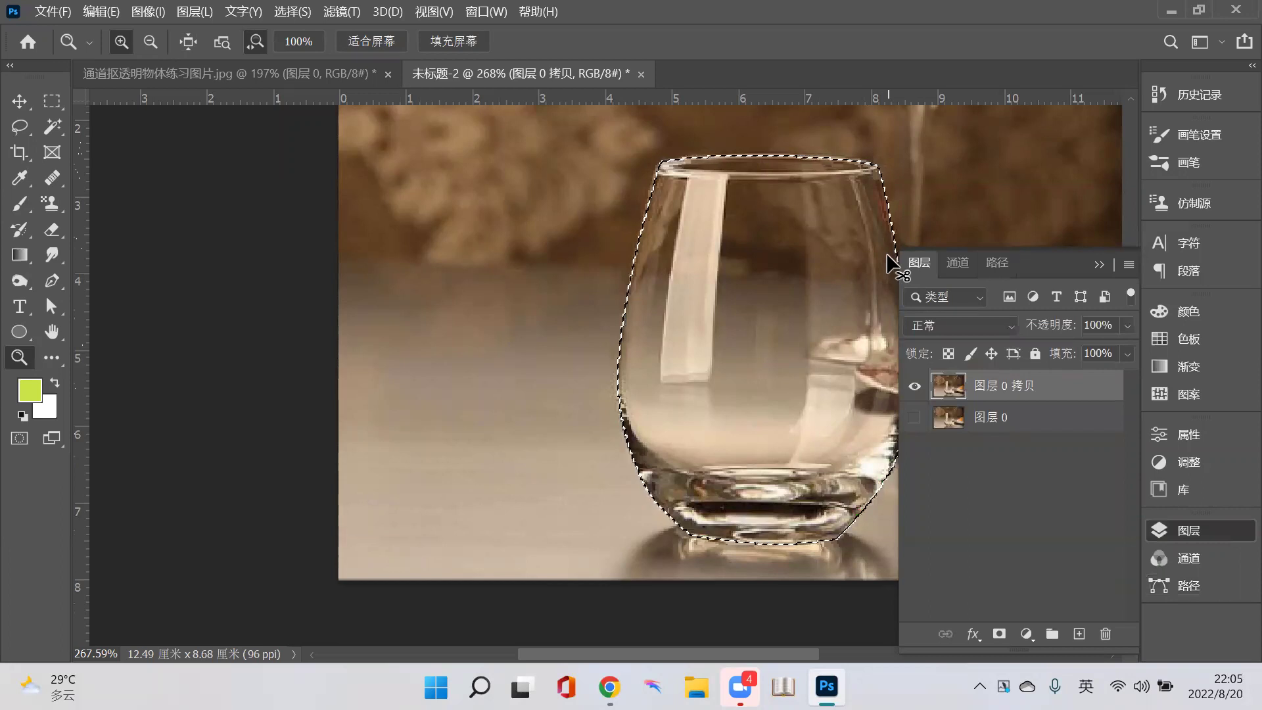
key(ctrl+j)
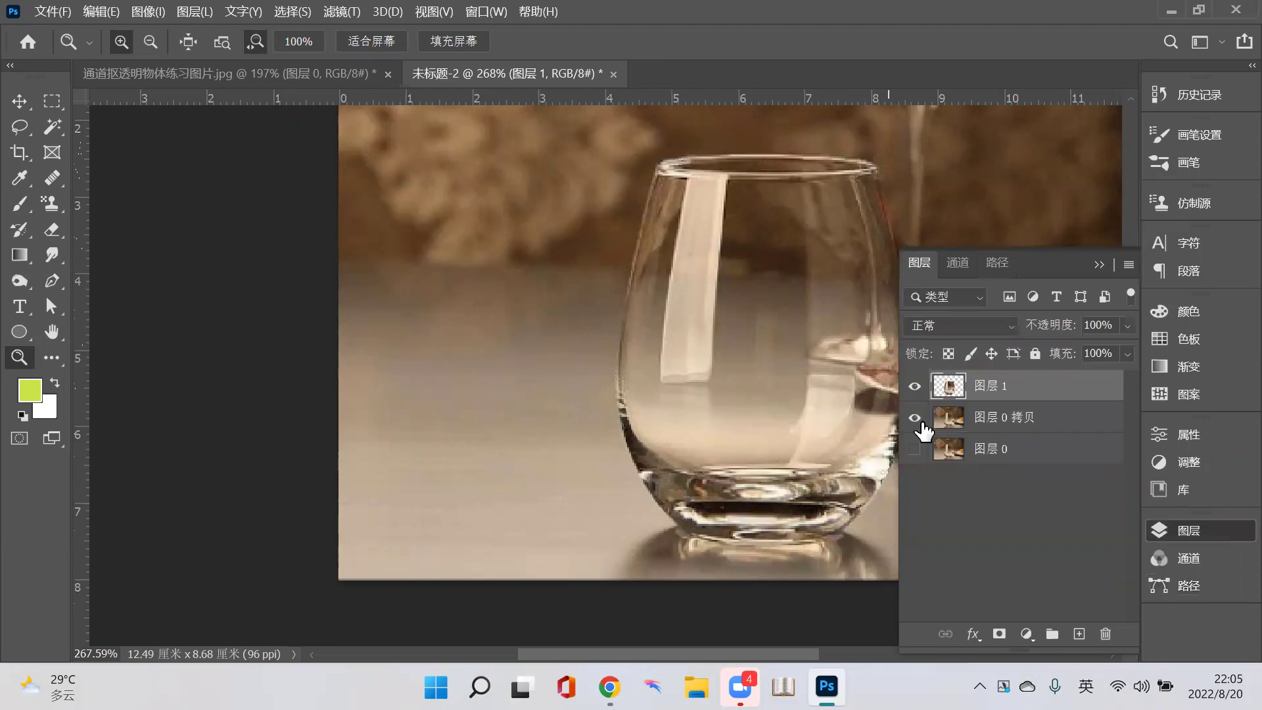
click(914, 419)
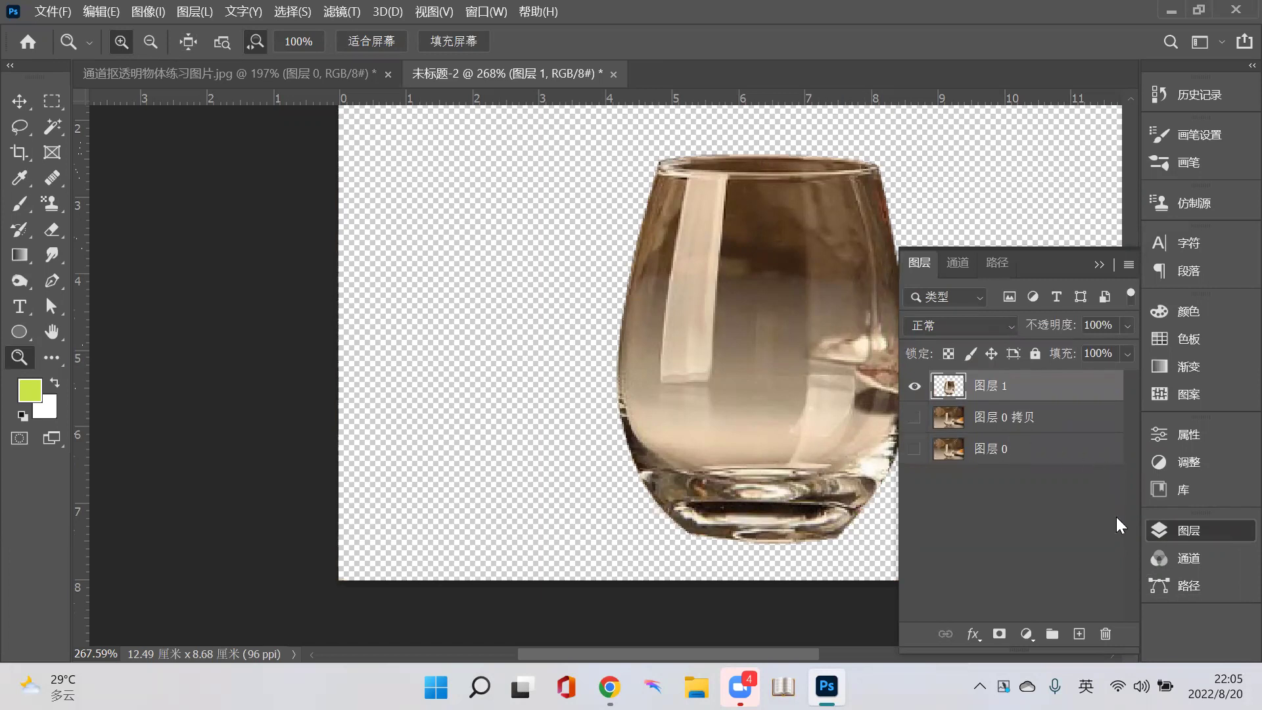
click(1186, 530)
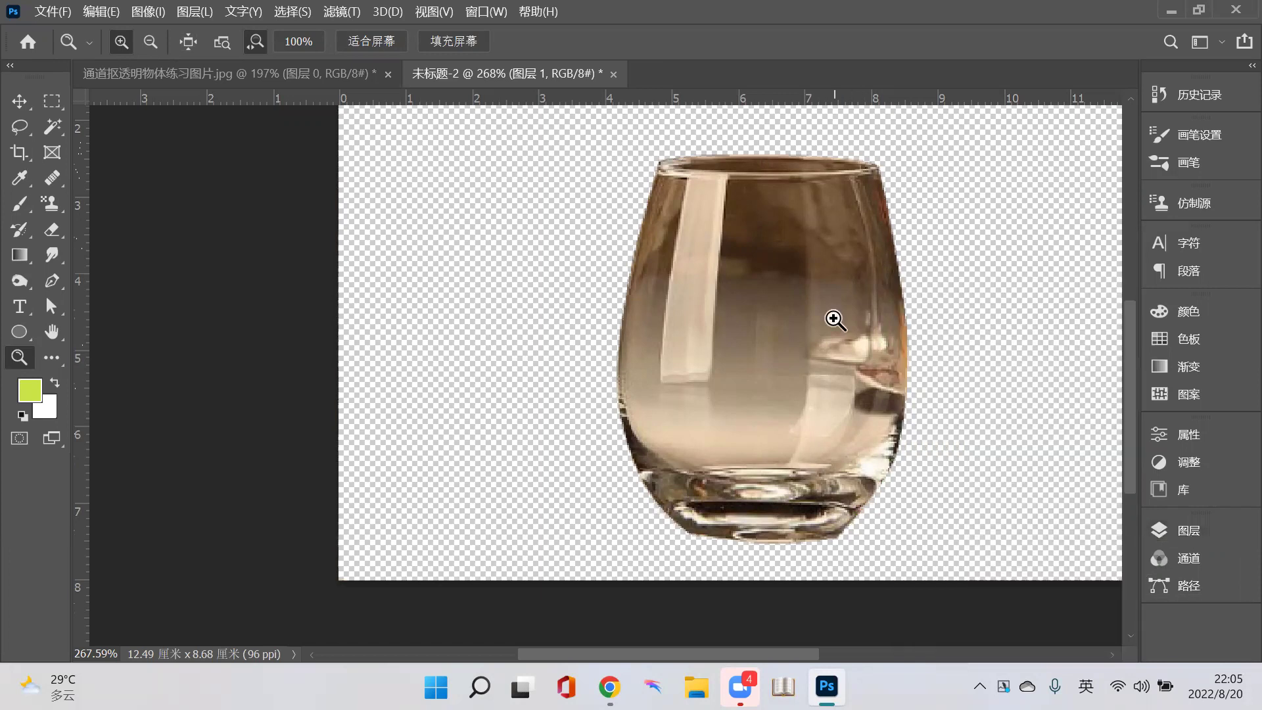
click(1160, 525)
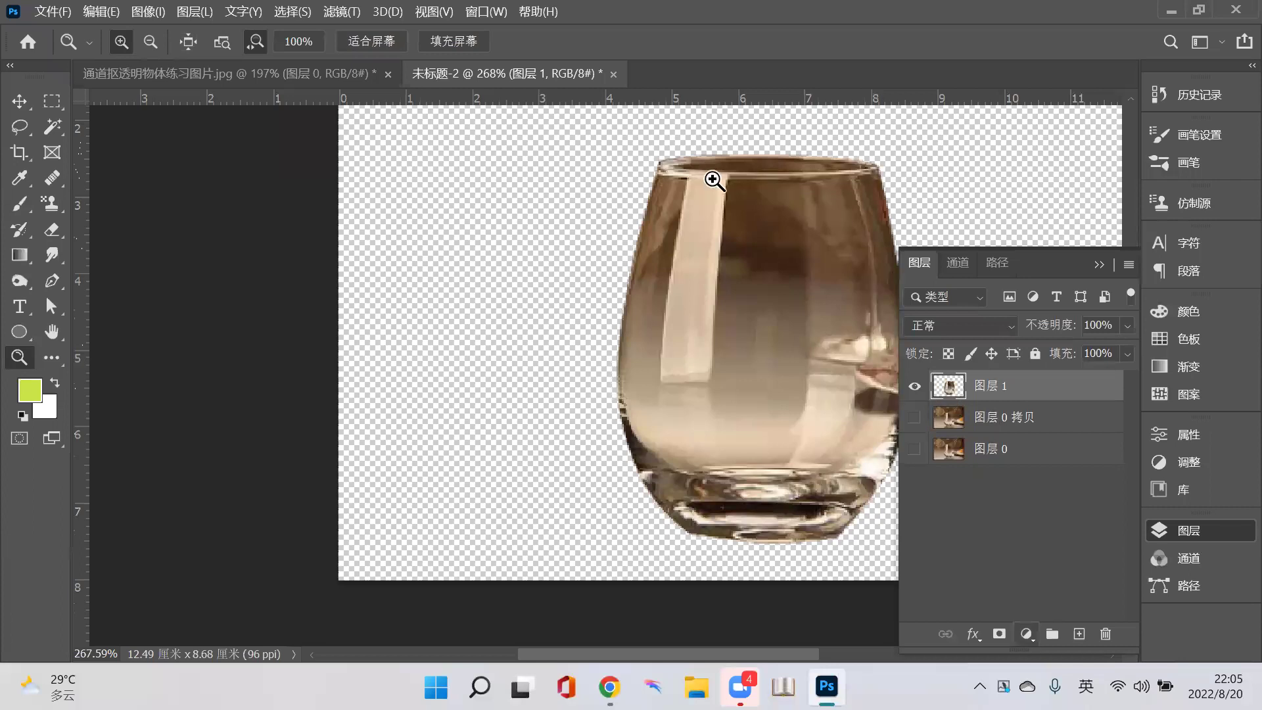
- Add a solid color fill layer in bright green #a3e30a beneath the cut-out glass and hide that fill layer
click(1027, 635)
key(alt+bracketleft)
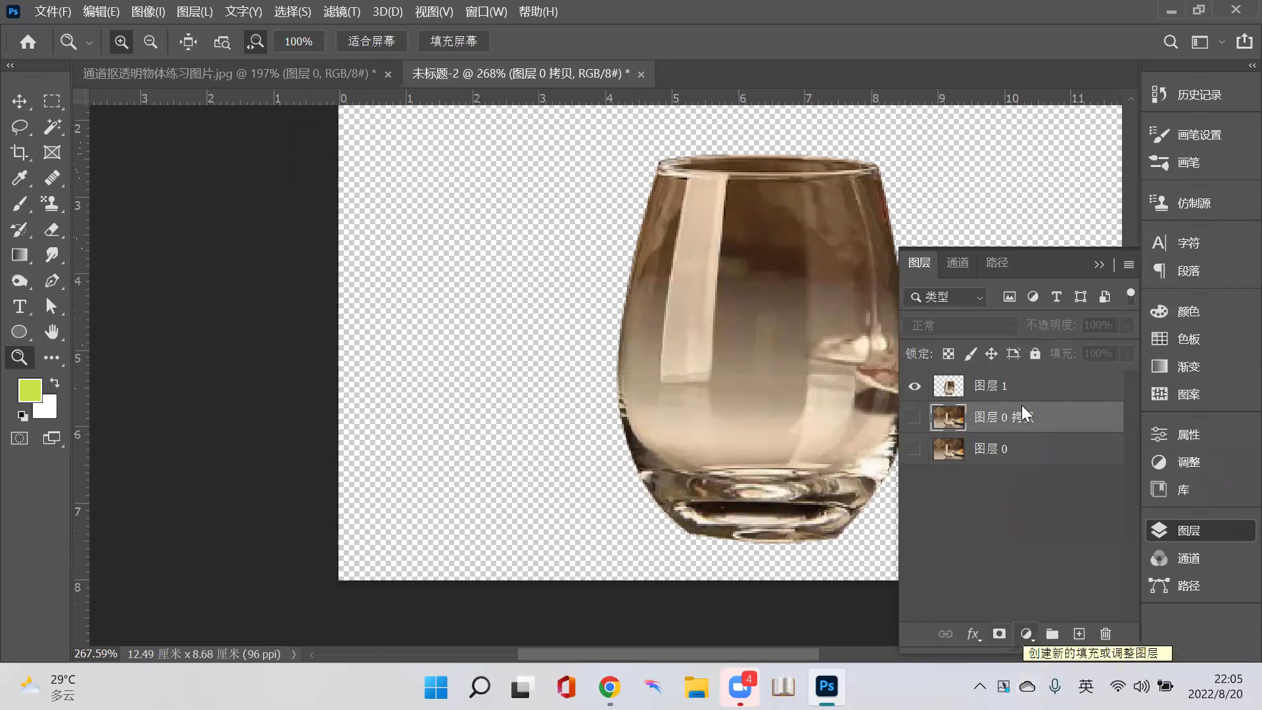
click(1051, 284)
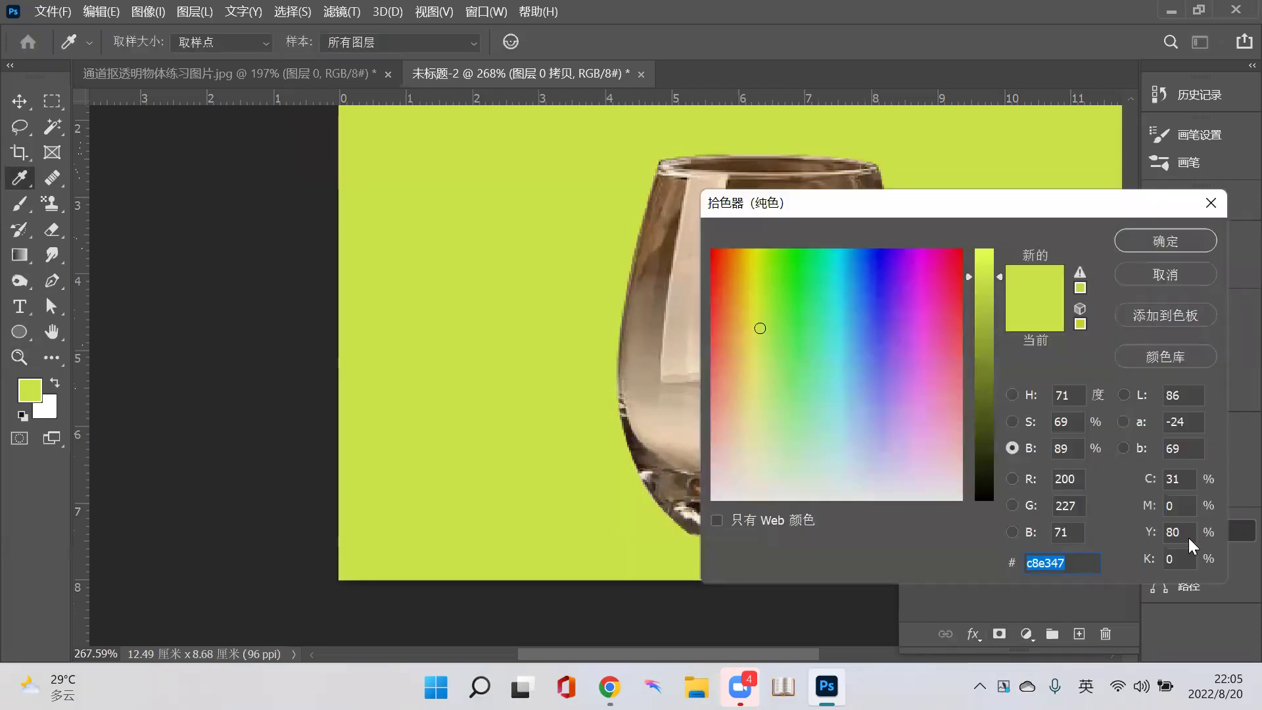
click(765, 260)
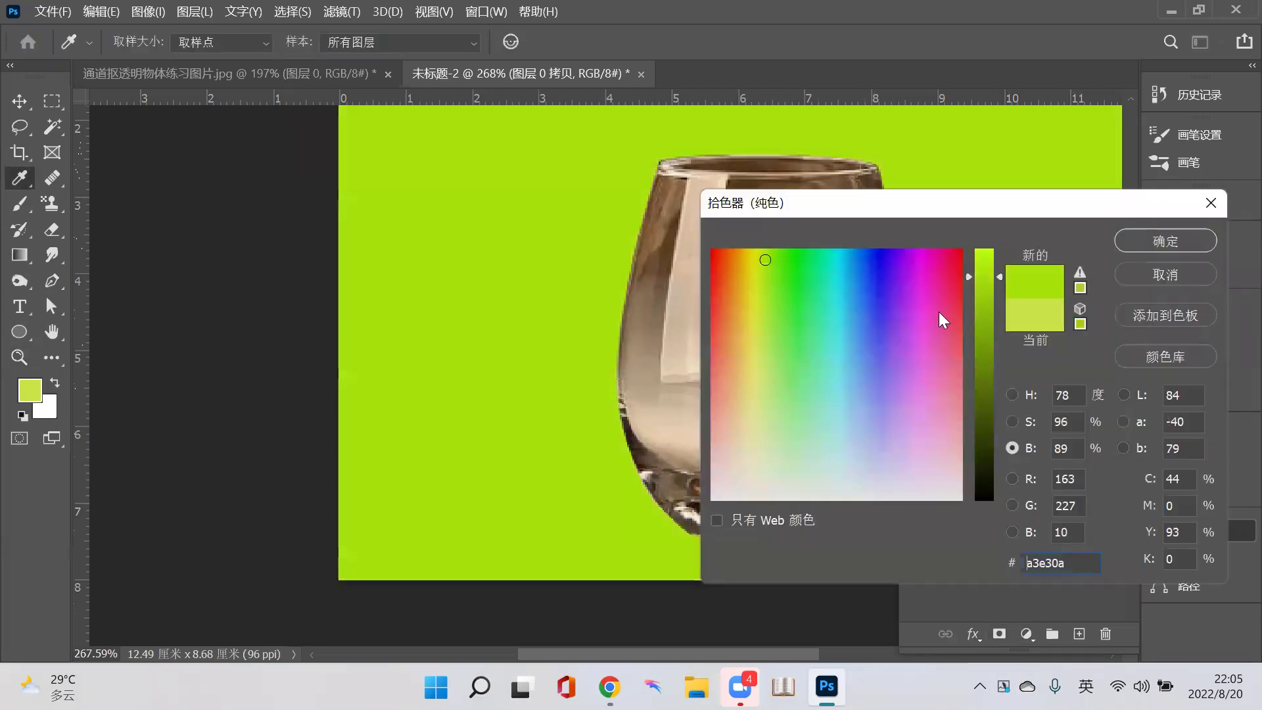
key(Return)
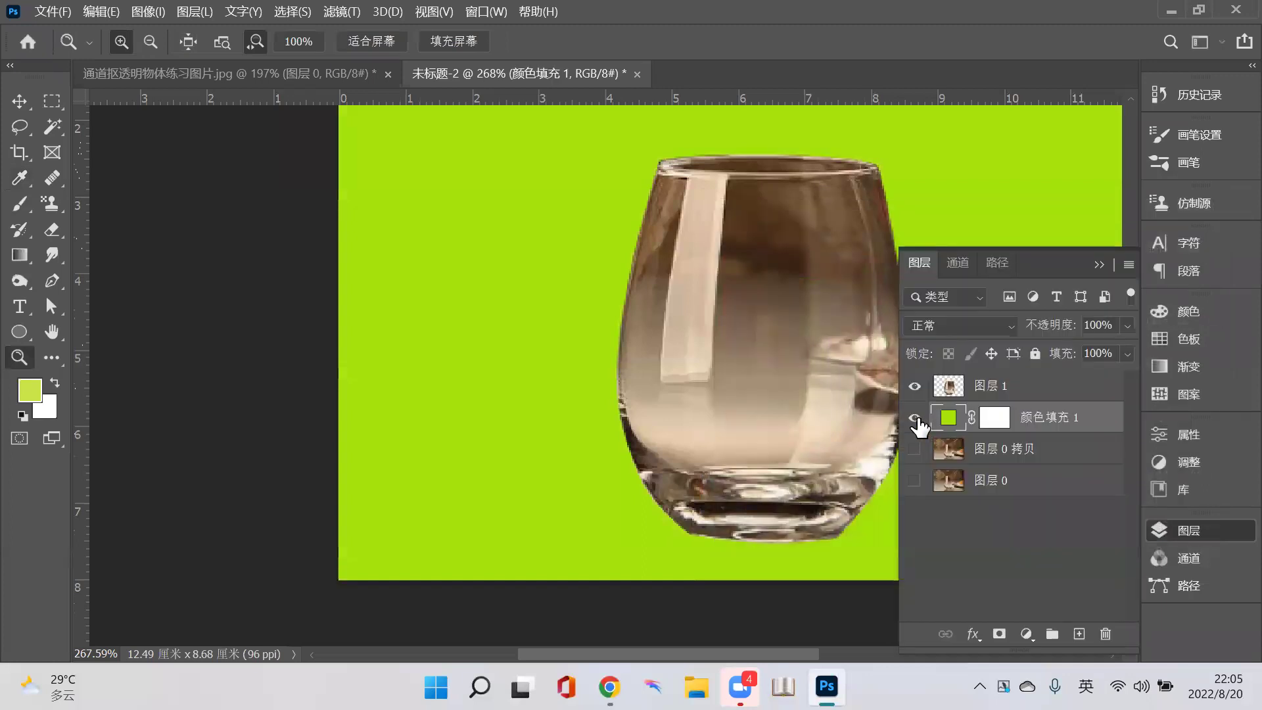
click(915, 418)
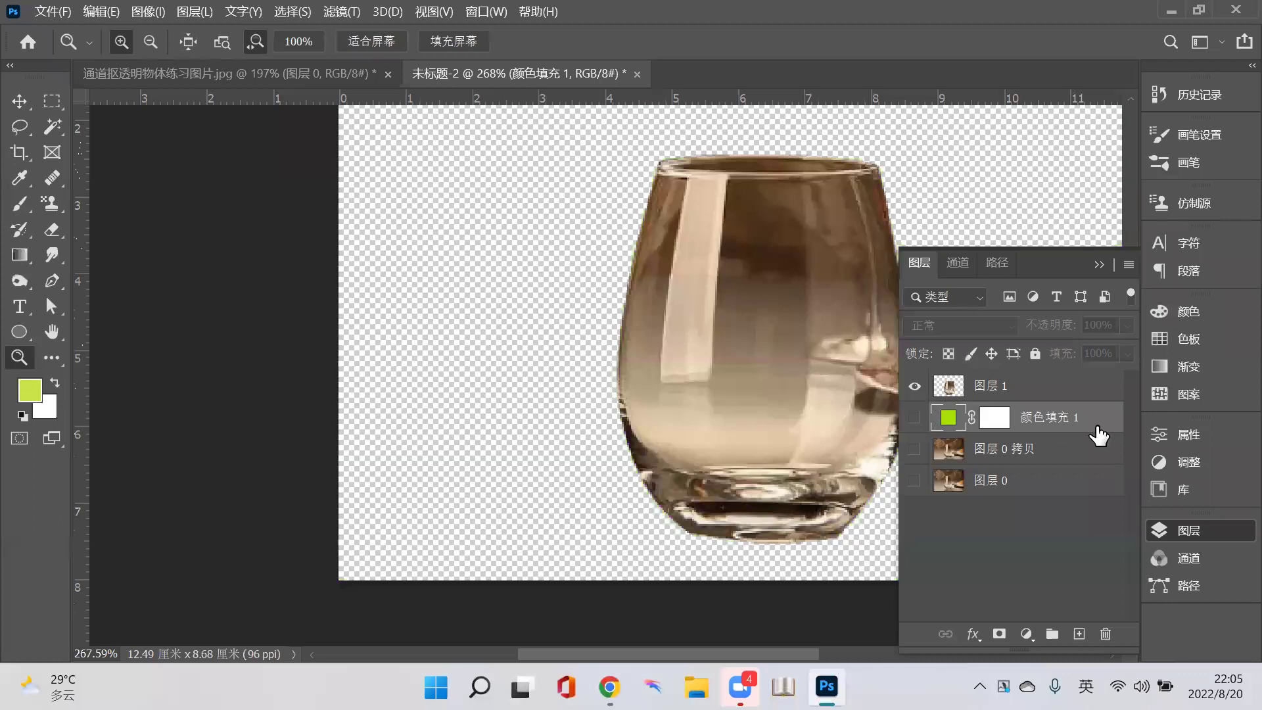
- Make the cut-out glass layer 图层 1 active and load its bright areas as a luminosity selection
click(980, 393)
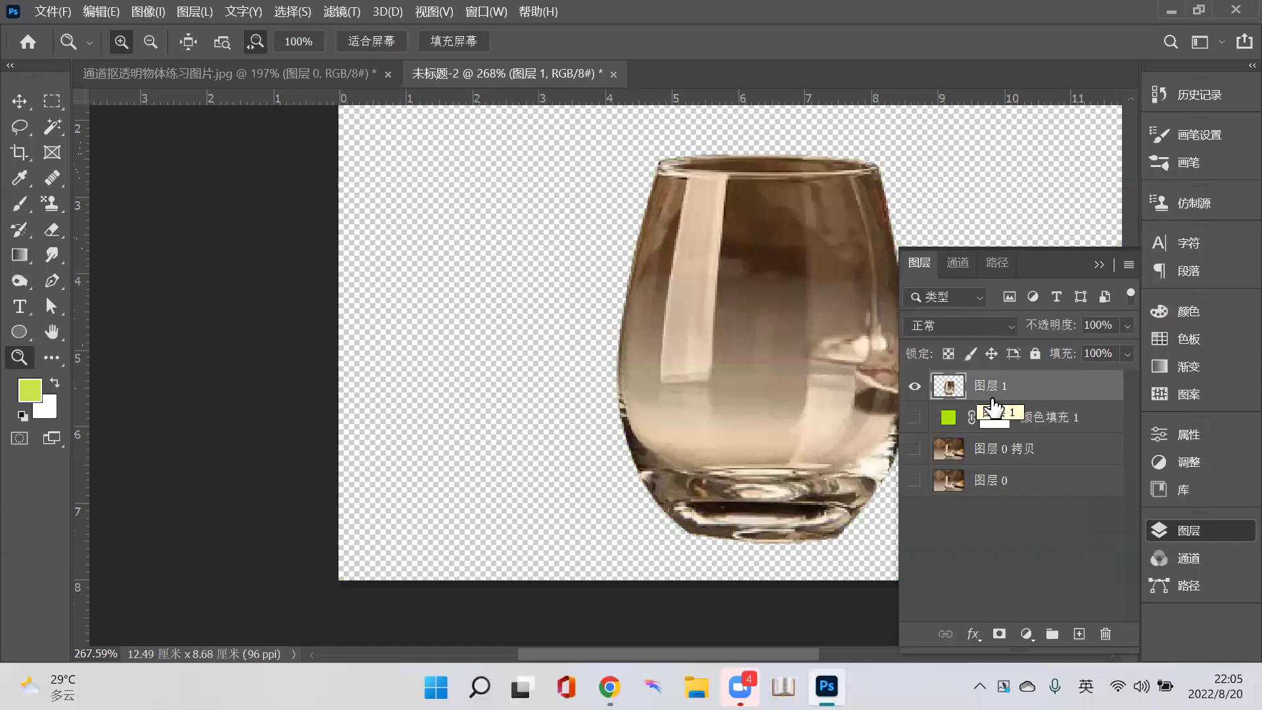
click(1162, 530)
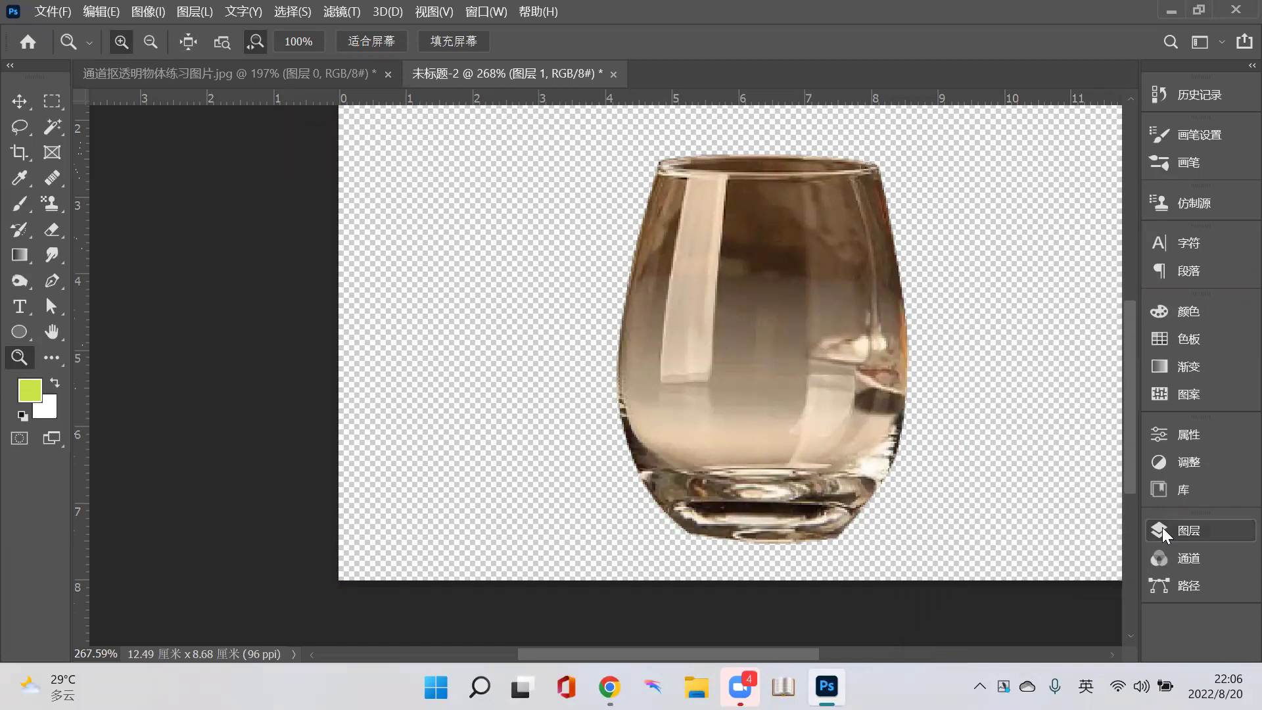
click(1162, 527)
click(1158, 524)
click(1154, 524)
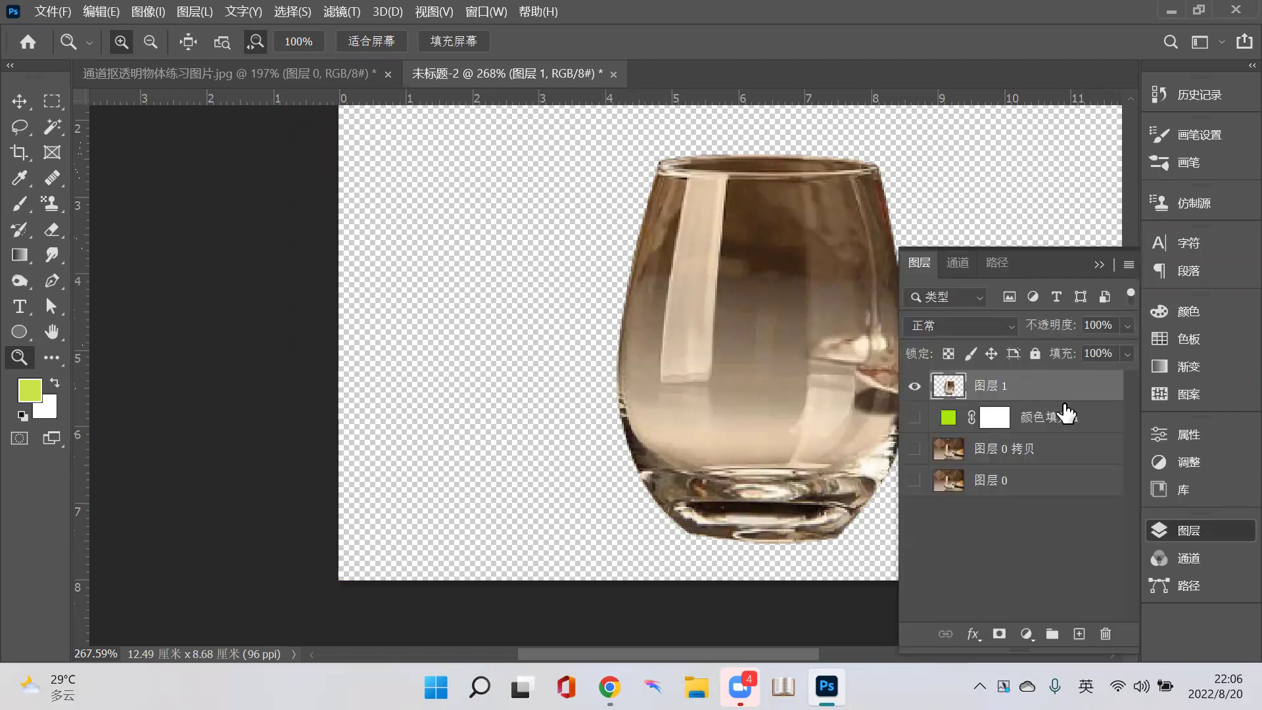
click(1162, 527)
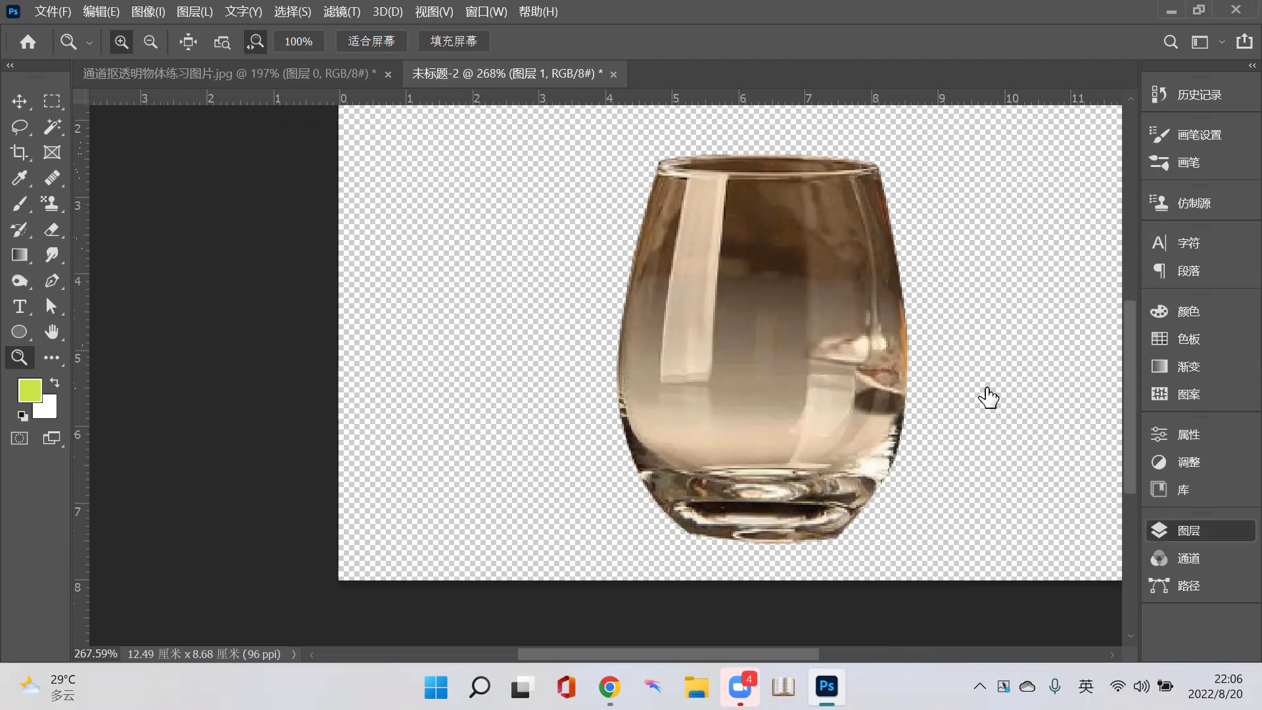
key(F7)
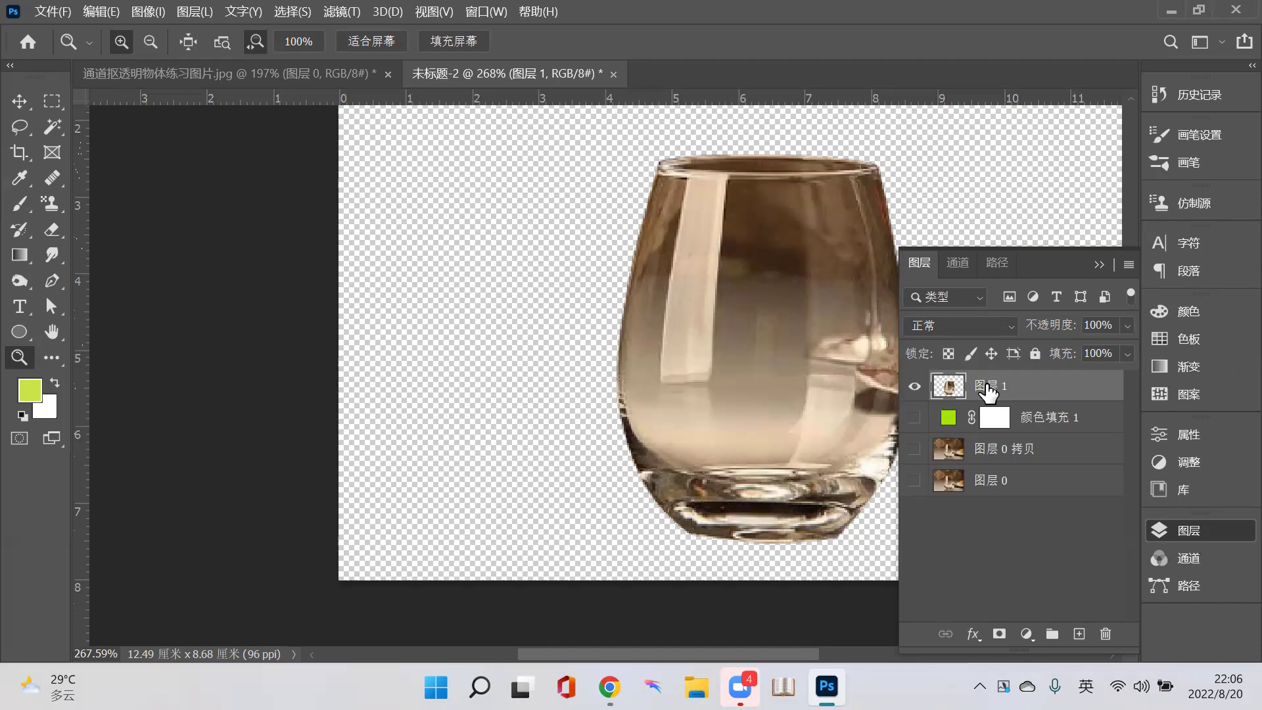
key(ctrl+alt+2)
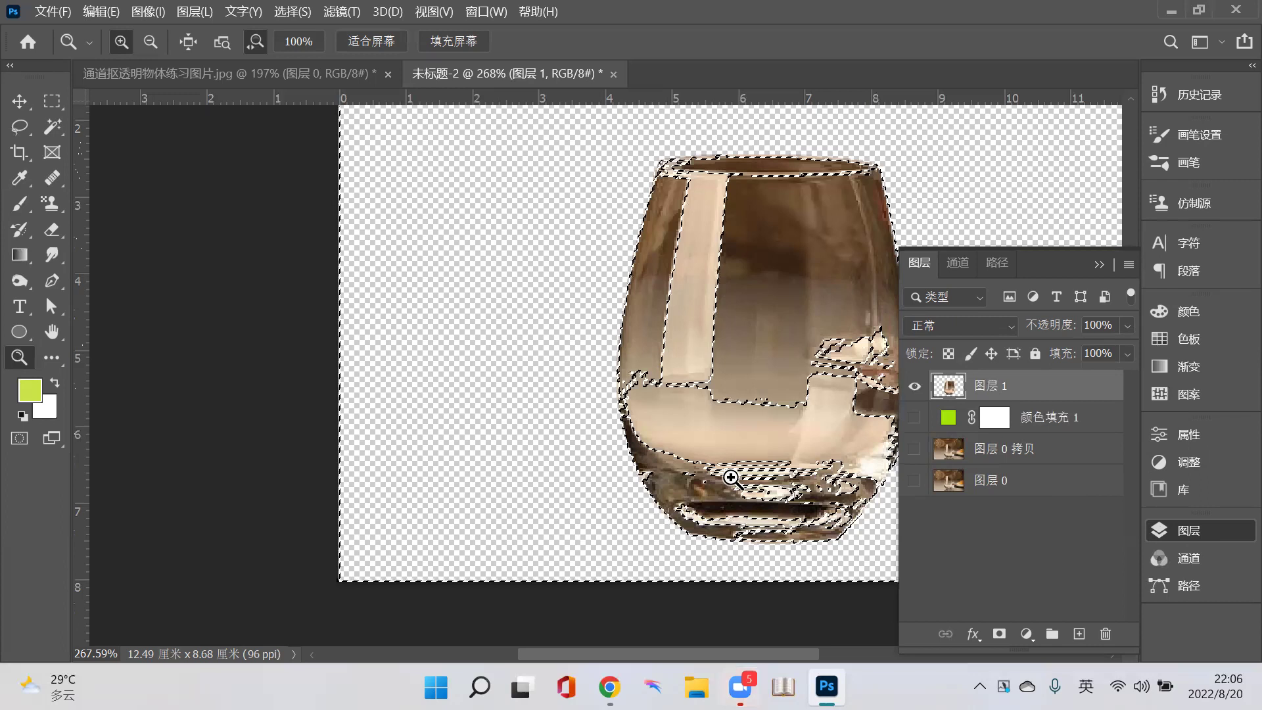
- Copy the selected bright areas of the glass to a new layer and hide 图层 1
key(ctrl)
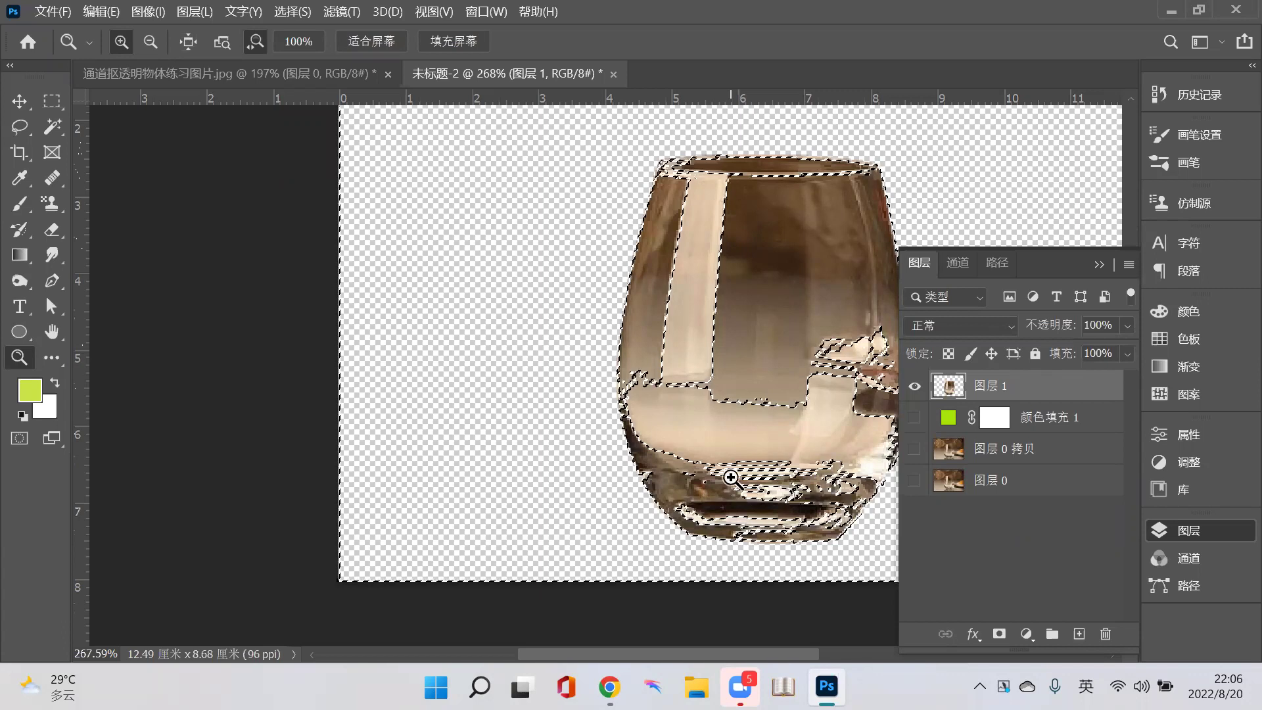
key(ctrl+j)
click(914, 415)
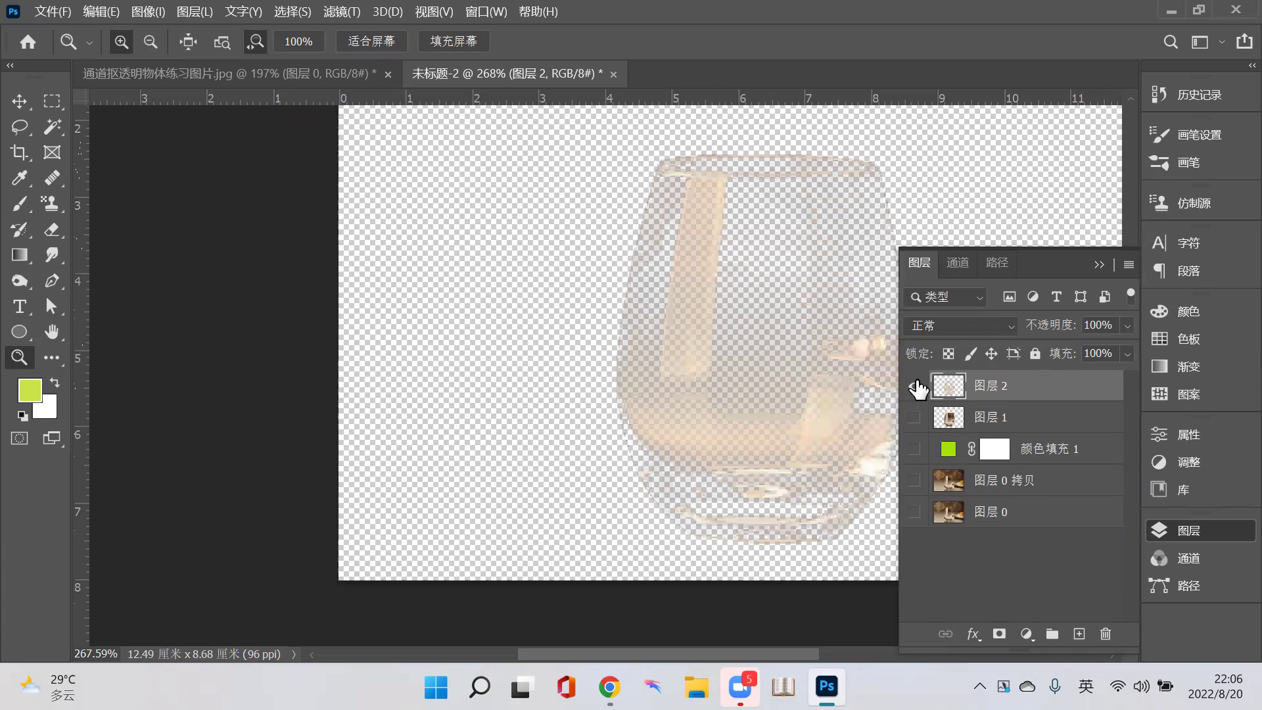
click(914, 388)
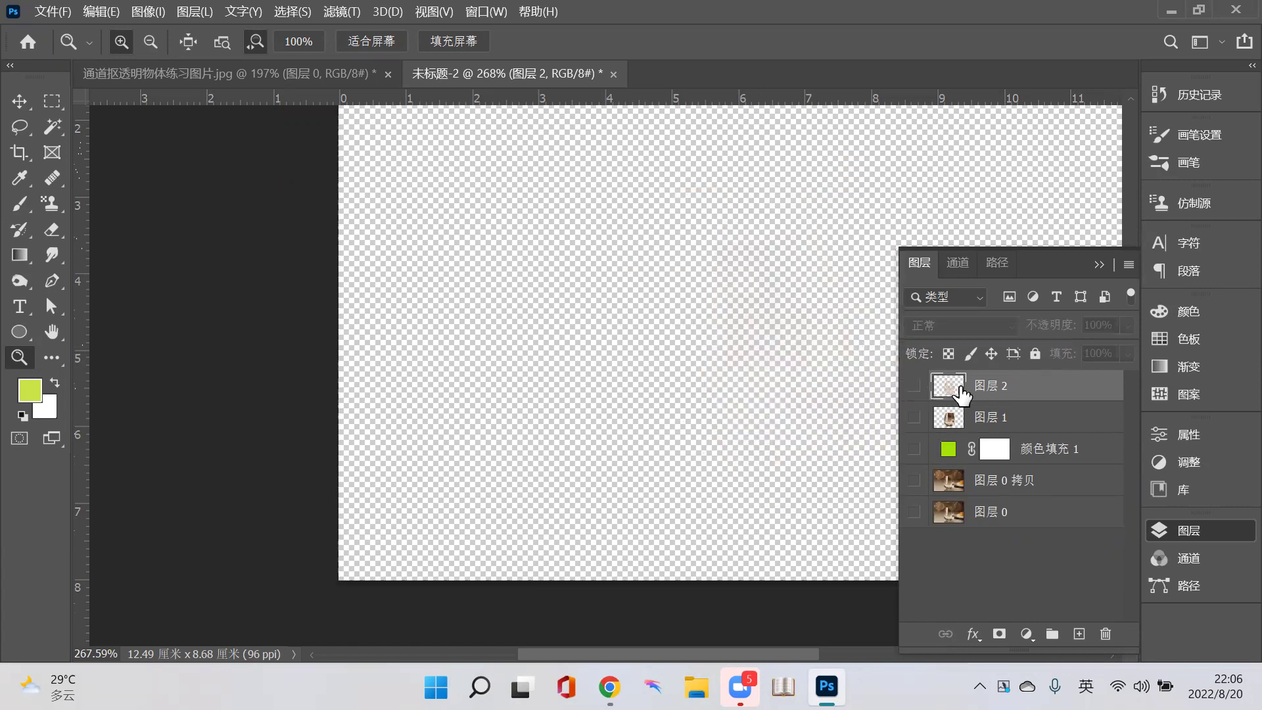
key(ctrl+j)
click(914, 393)
click(915, 389)
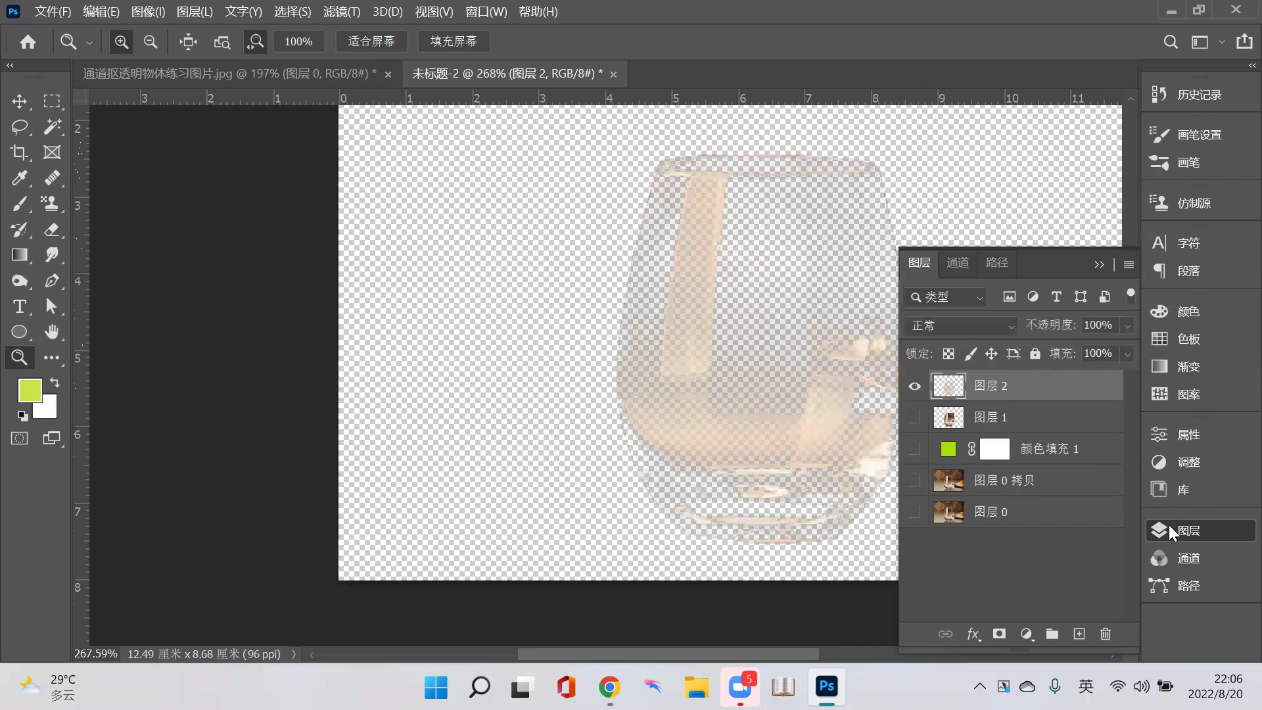
- Desaturate the extracted highlights on 图层 2
click(1187, 538)
click(1187, 537)
key(ctrl+shift+u)
click(1177, 530)
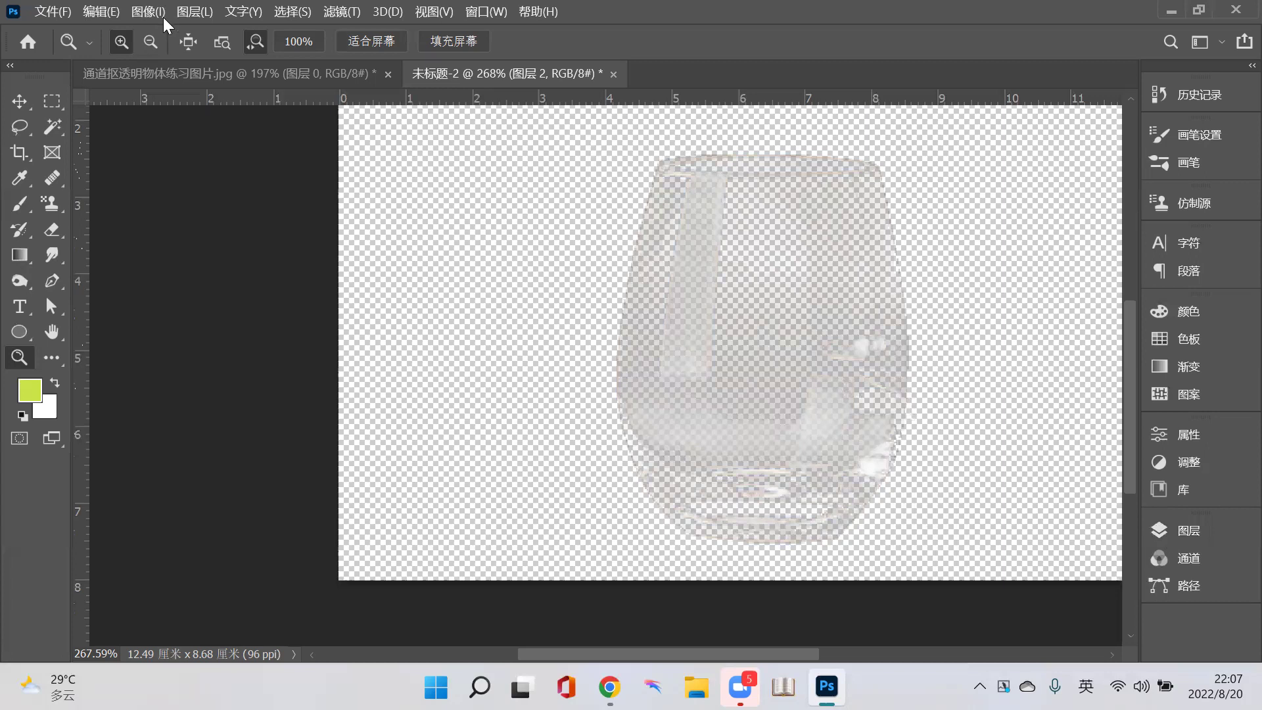
click(102, 12)
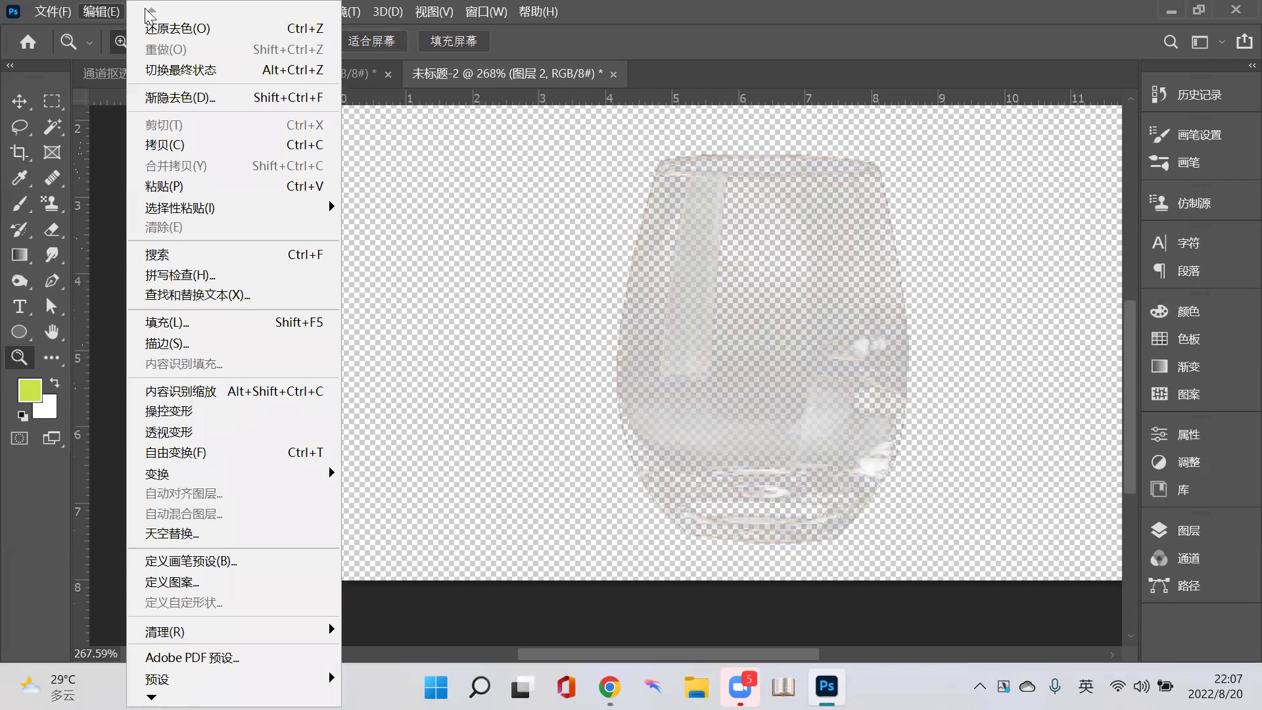
click(379, 111)
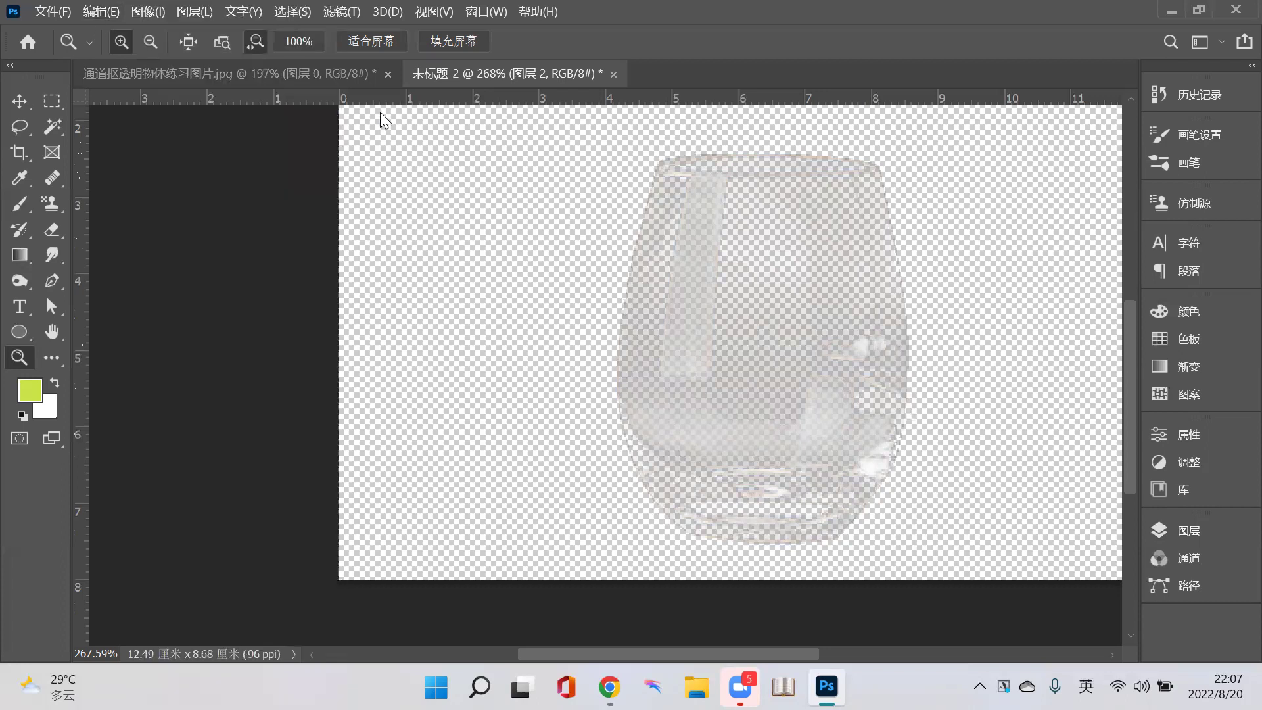
click(148, 12)
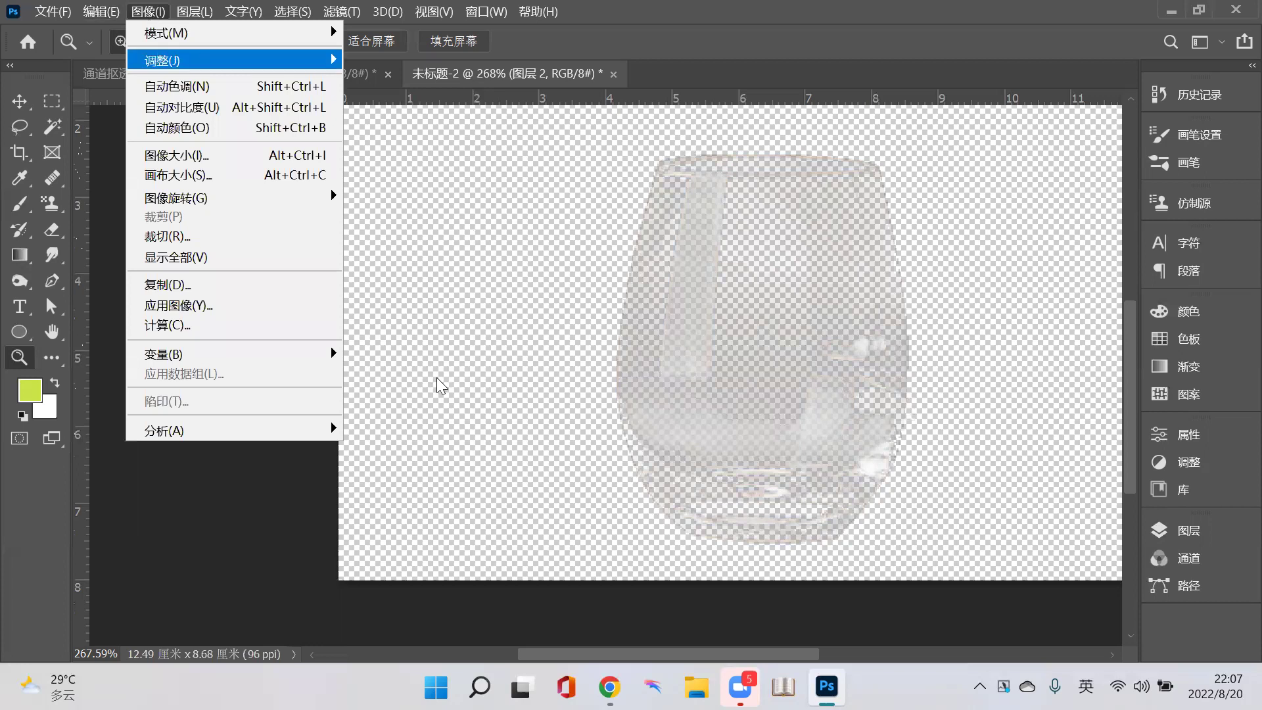
mouse_move(290, 66)
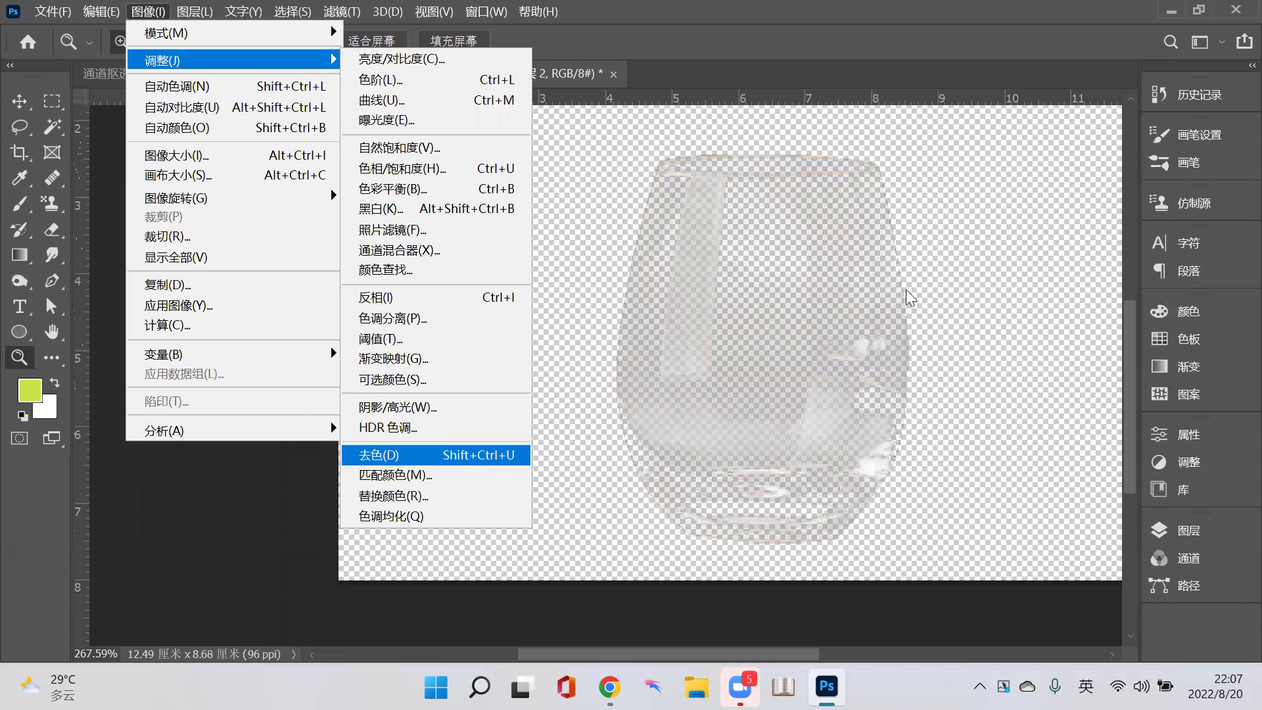
click(1071, 451)
- Make the cut-out glass layer 图层 1 active and visible, and hide the highlights layer 图层 2
click(1171, 534)
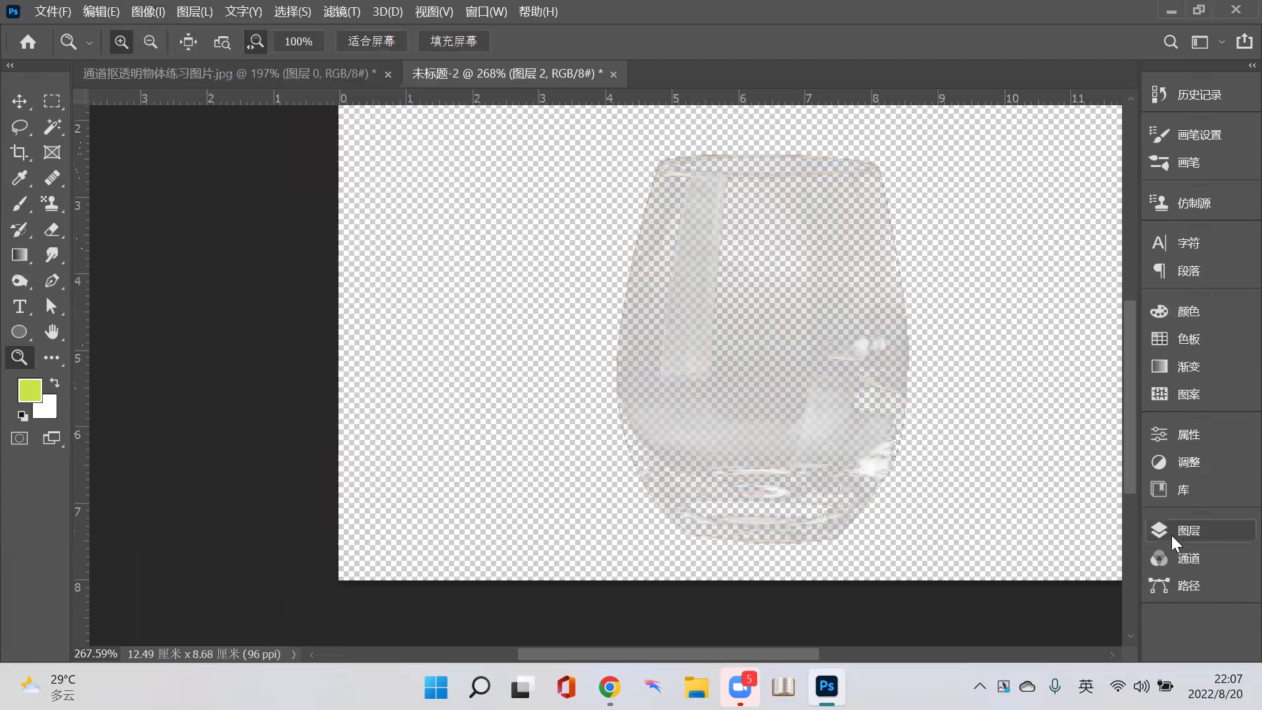
click(915, 388)
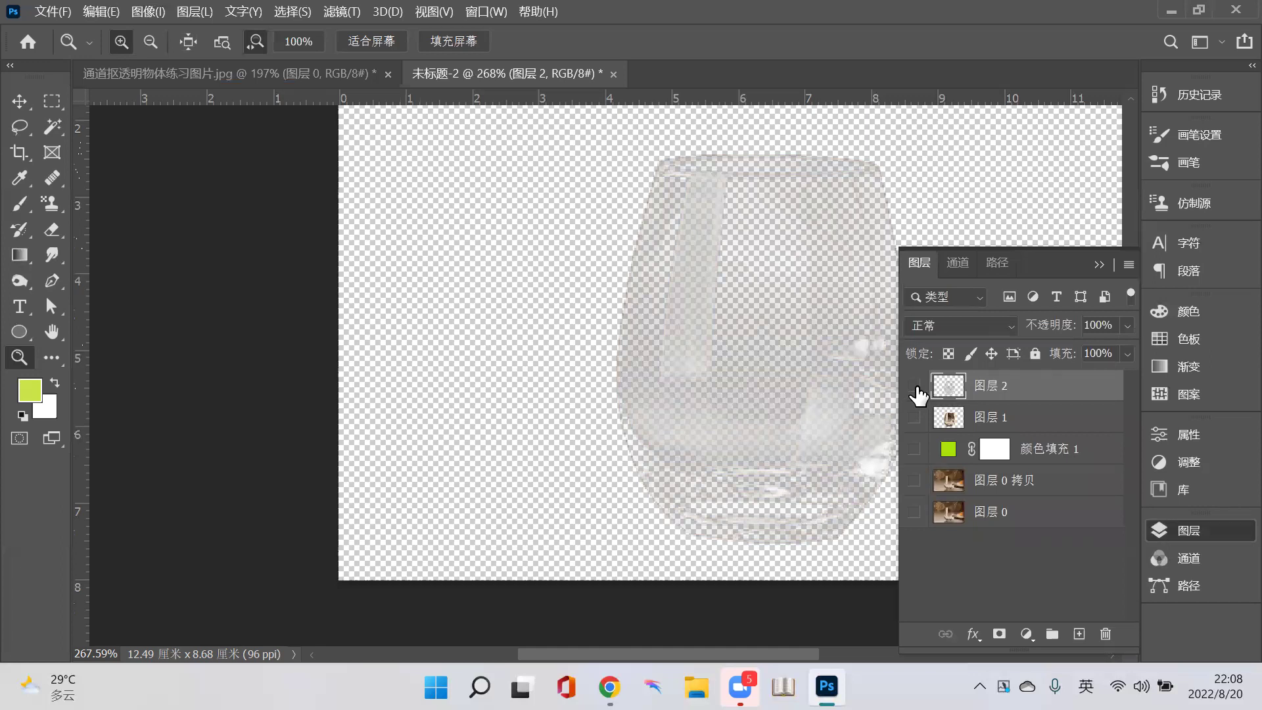
click(915, 388)
click(1010, 421)
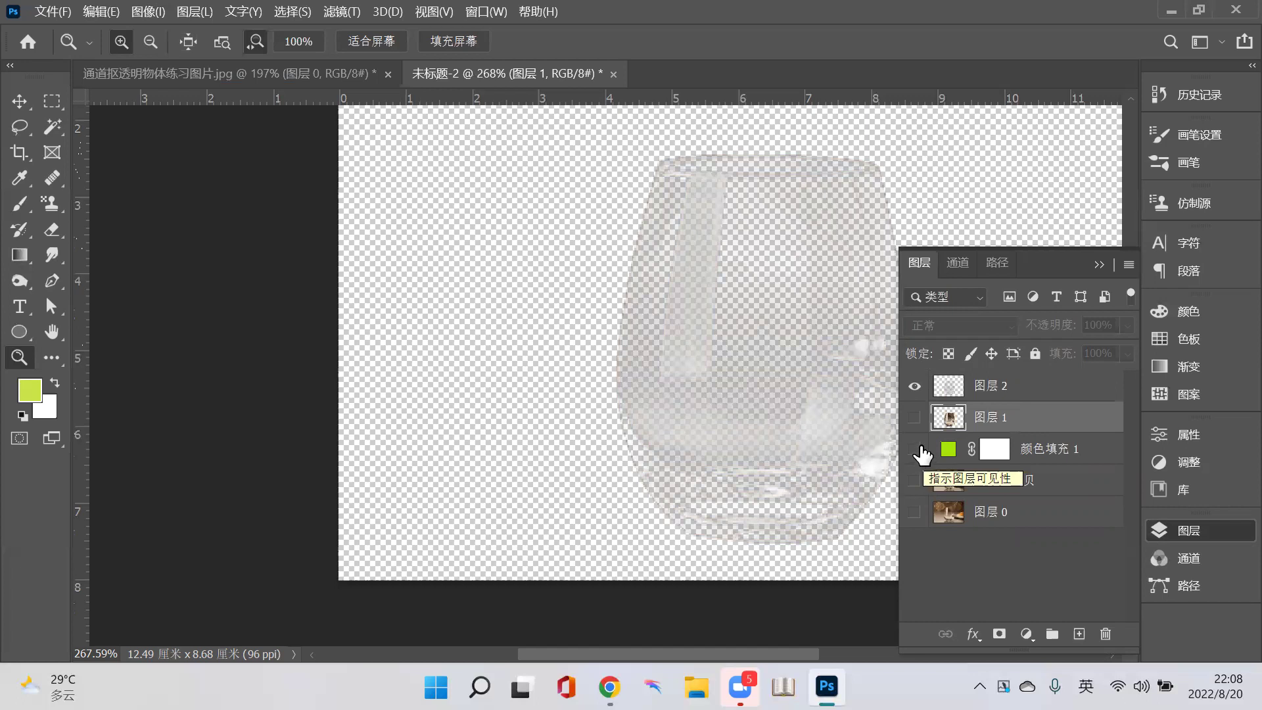
click(914, 418)
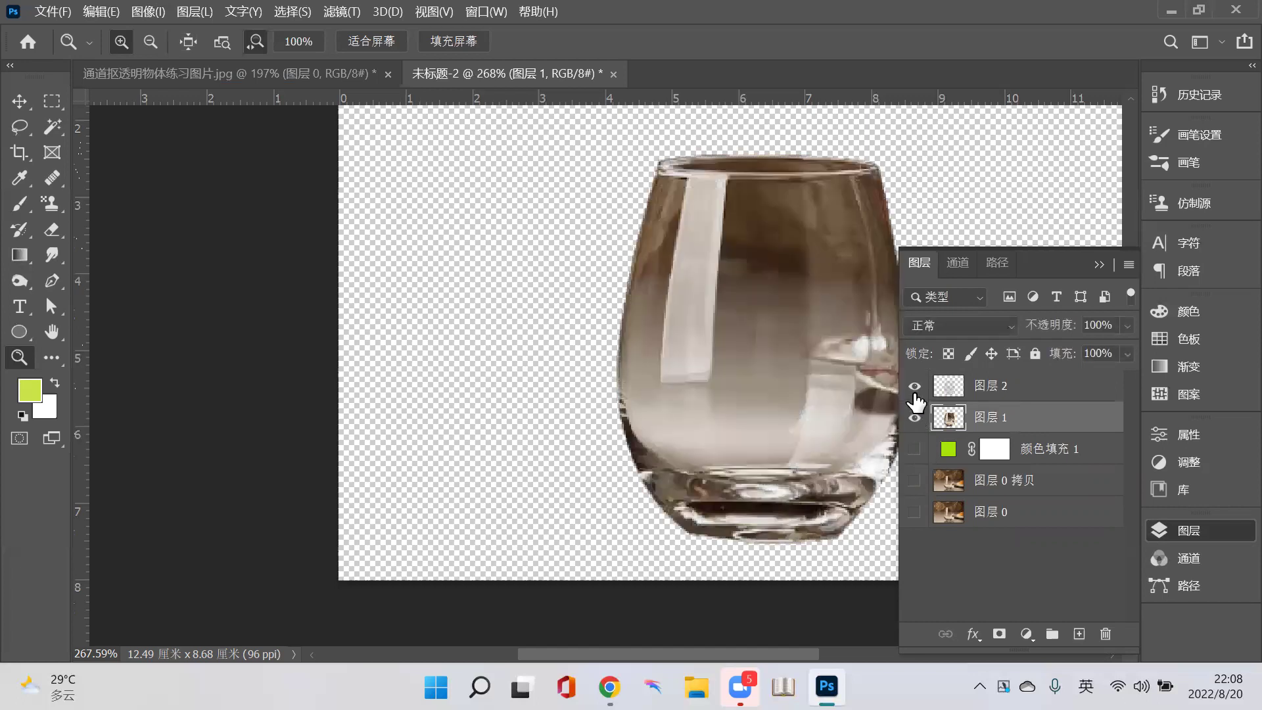
click(914, 388)
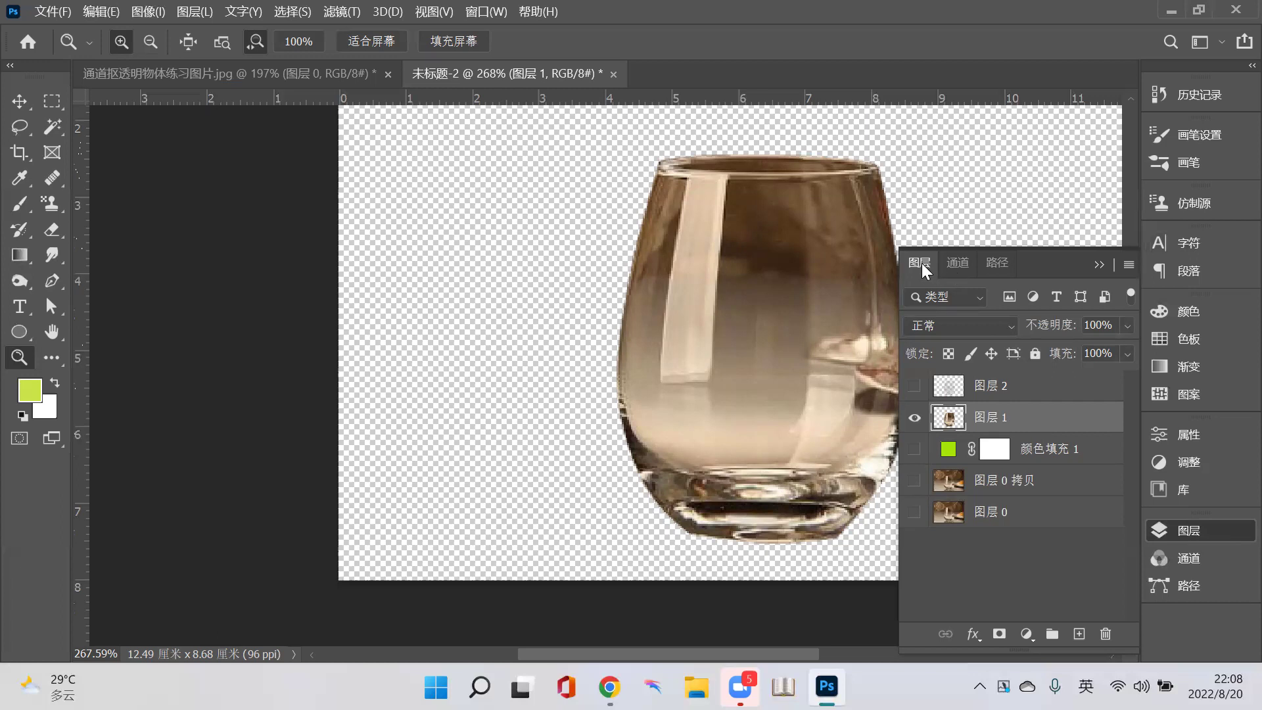
- View the glass in single and combined color channels, then restore the full RGB composite
click(961, 262)
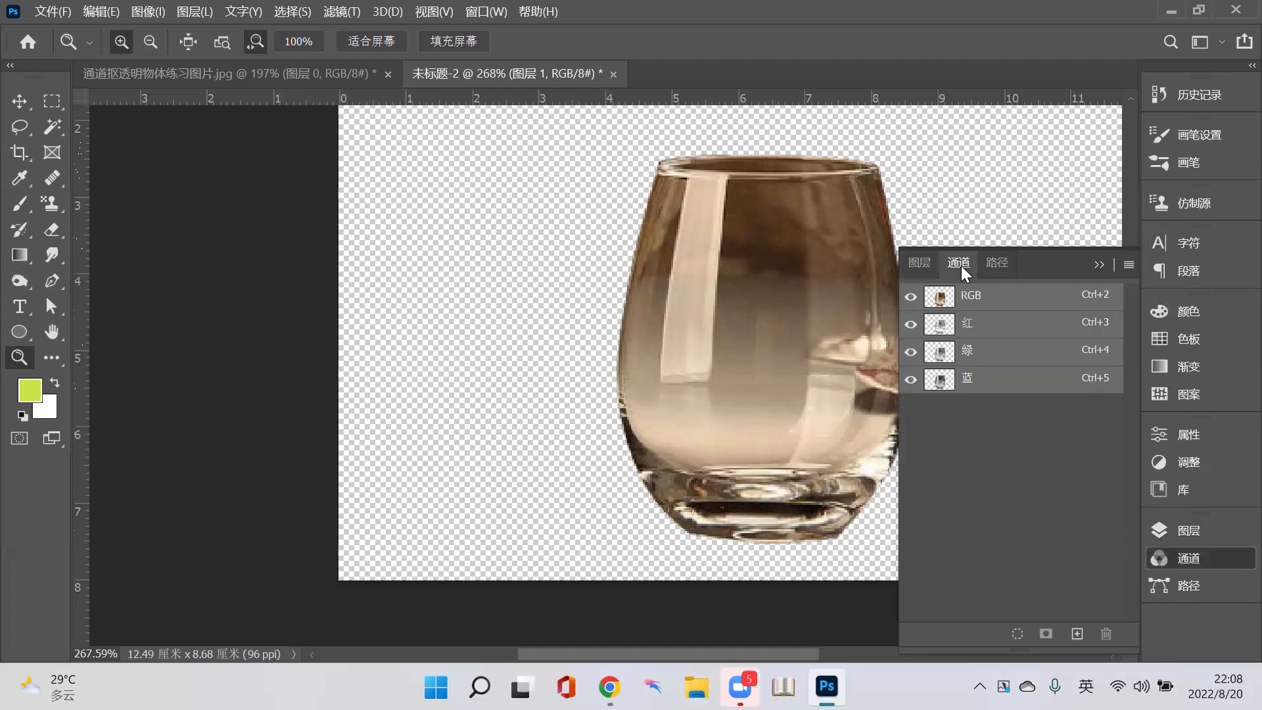
click(982, 334)
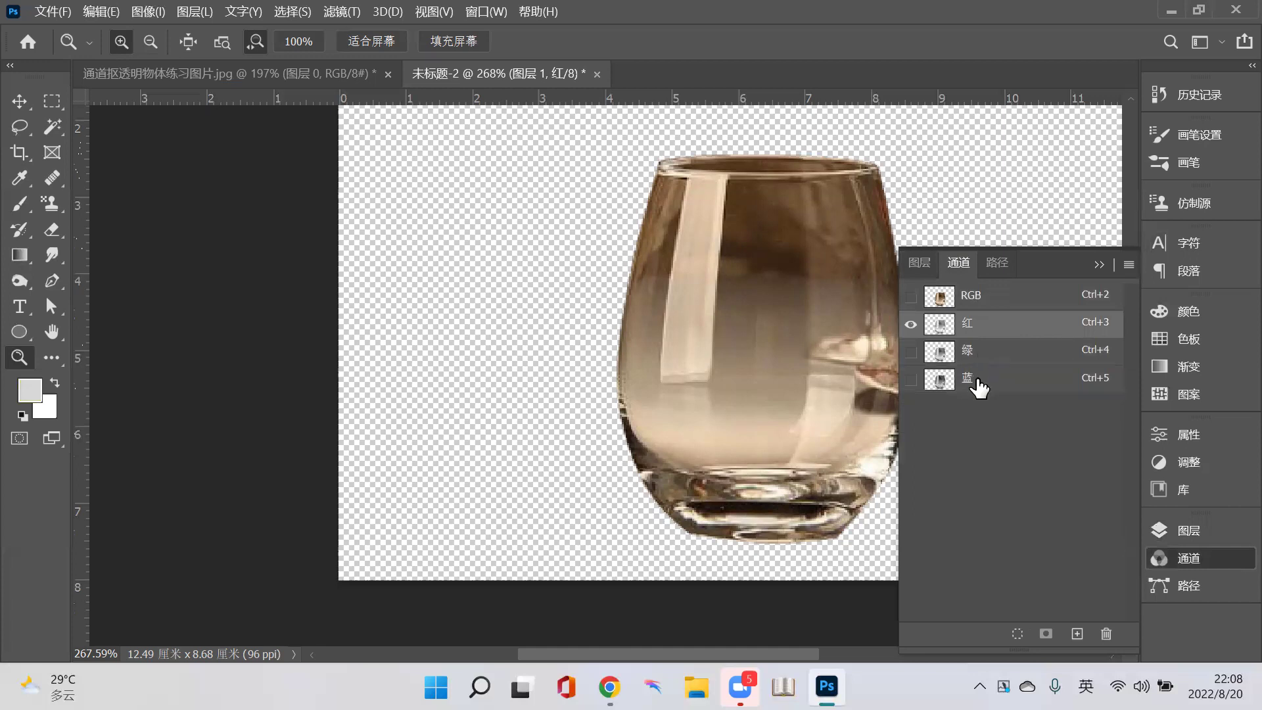
click(936, 343)
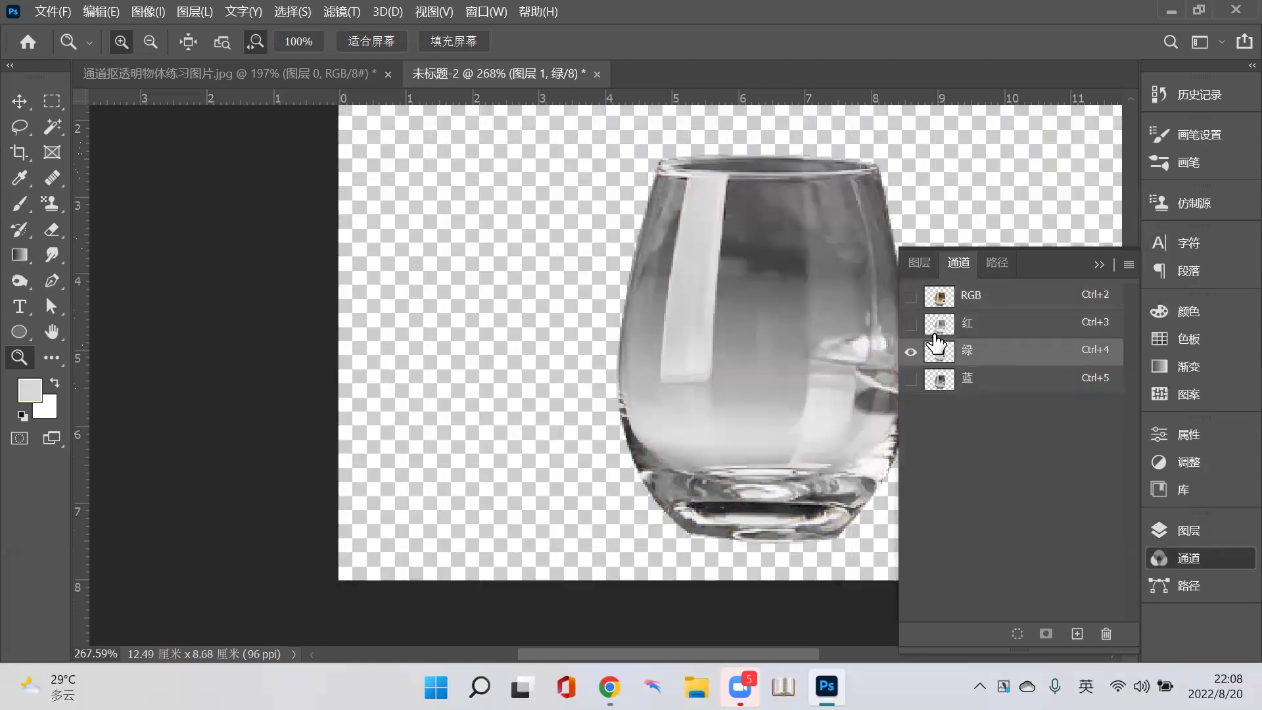
click(940, 332)
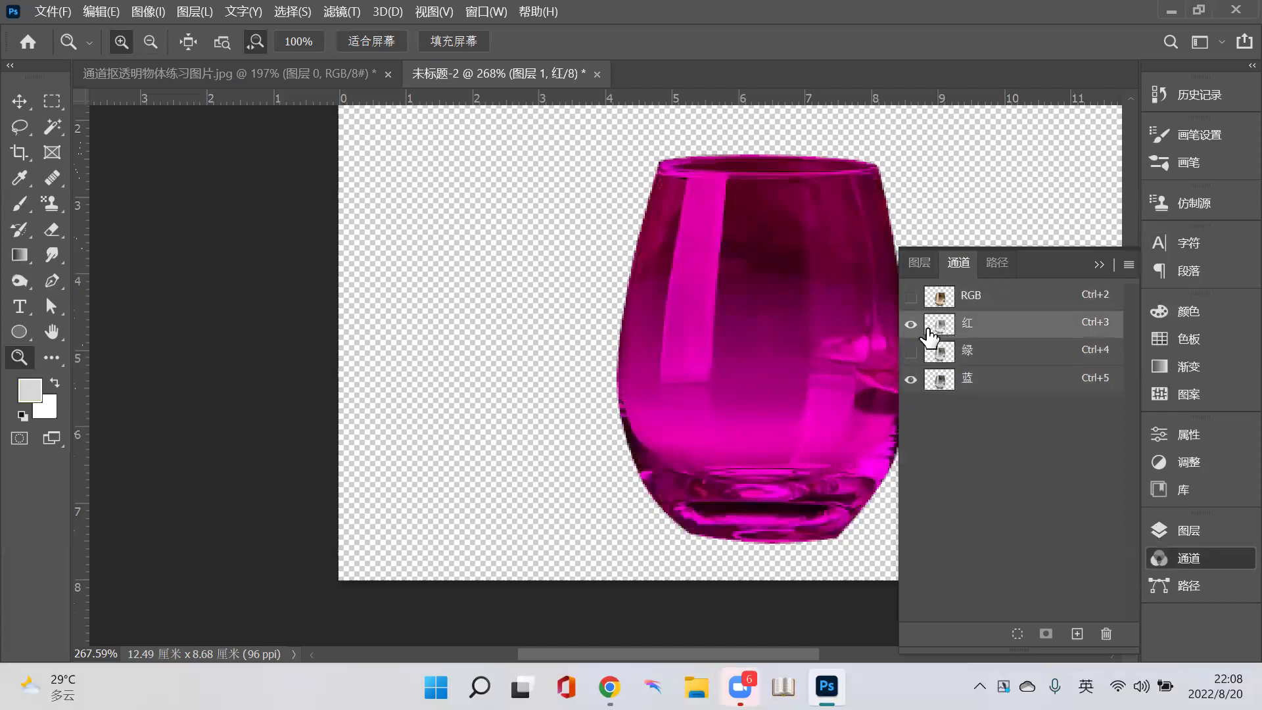
click(910, 351)
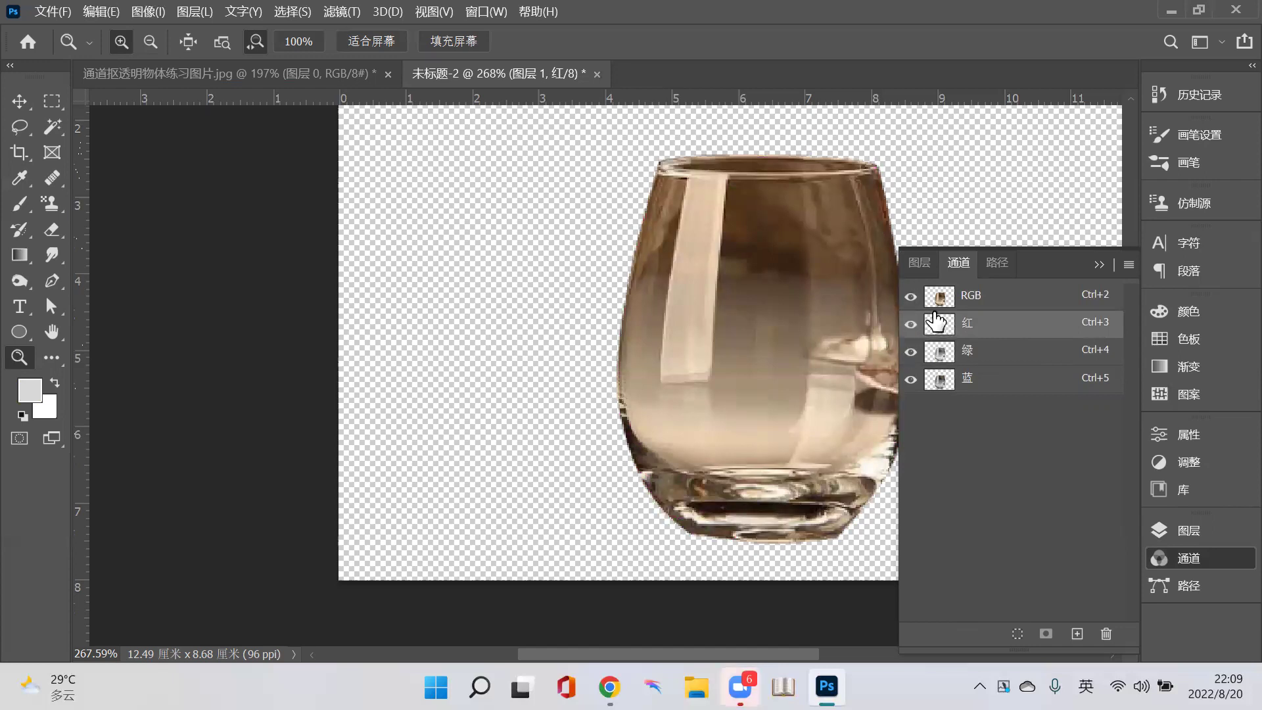
click(949, 298)
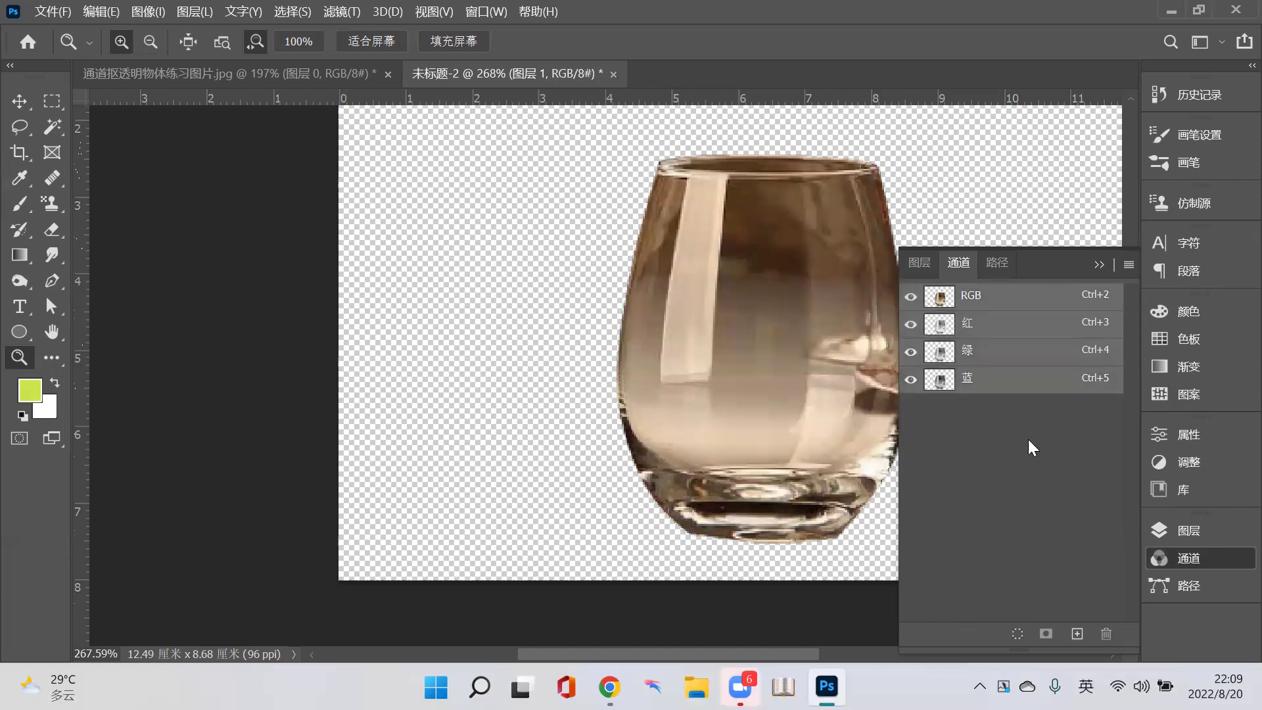
- Compare how light and dark areas of the glass look in the red and green channels
click(961, 326)
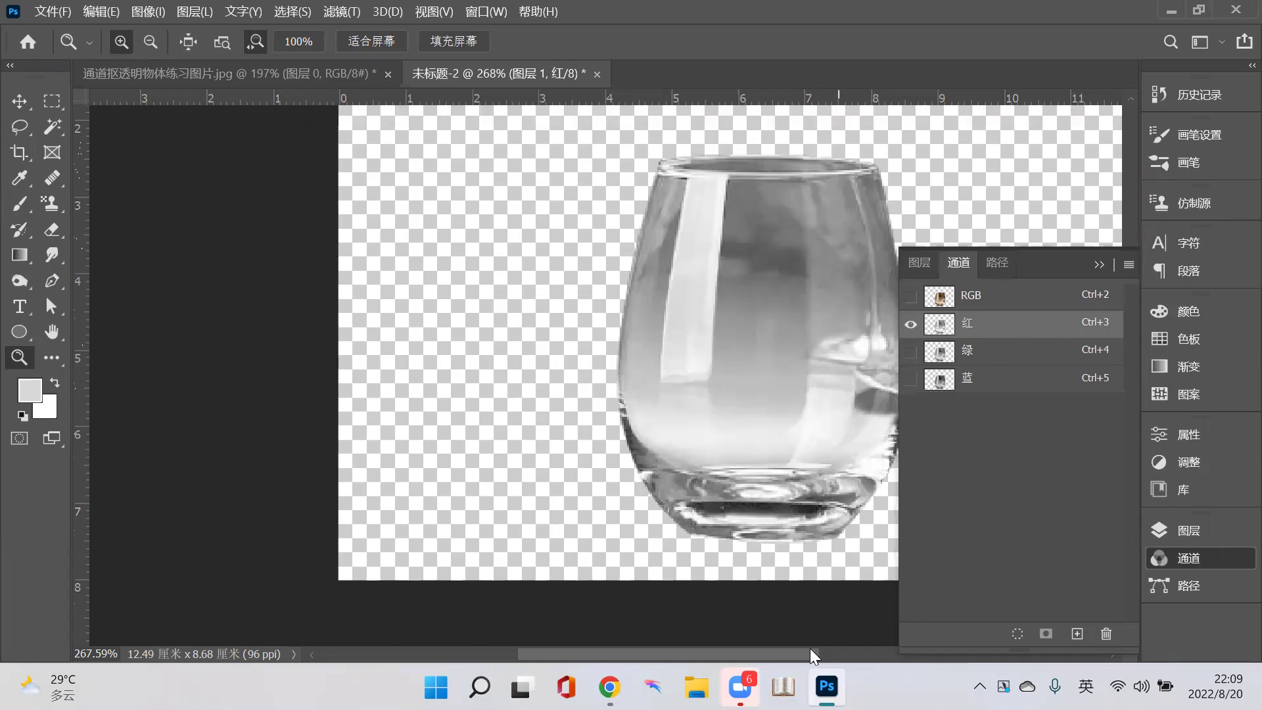
drag(812, 650, 859, 651)
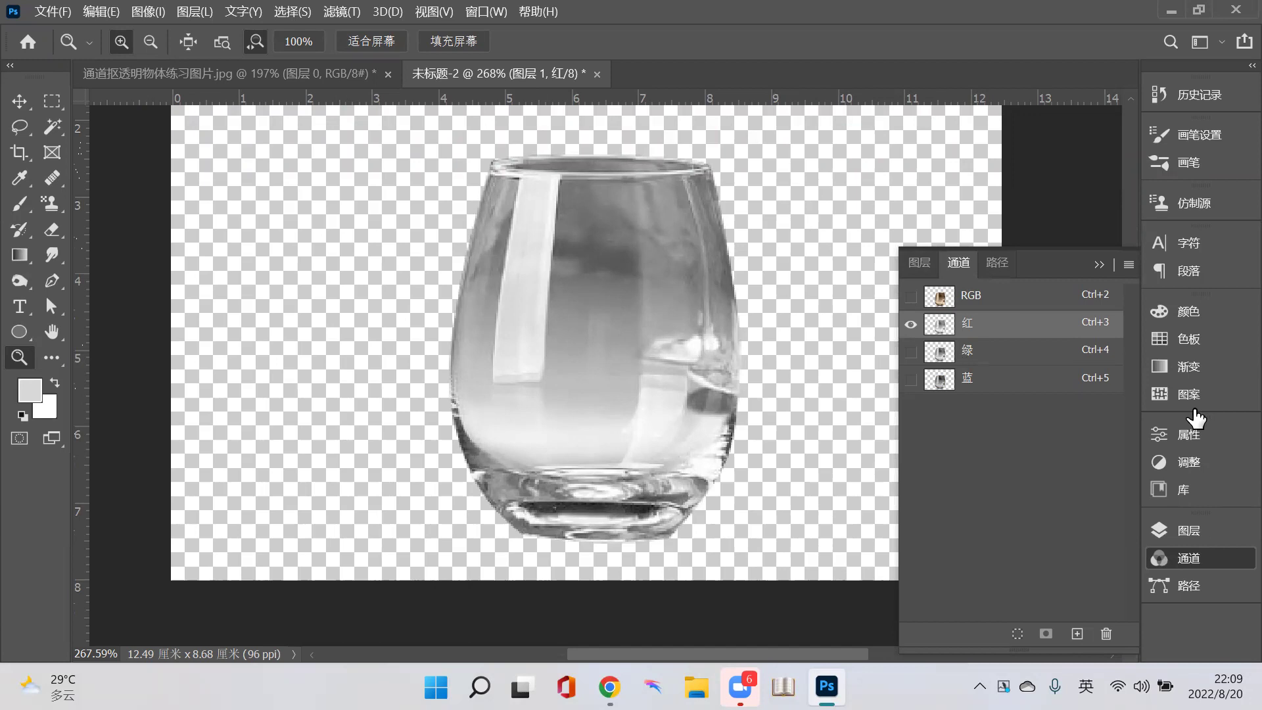
click(975, 359)
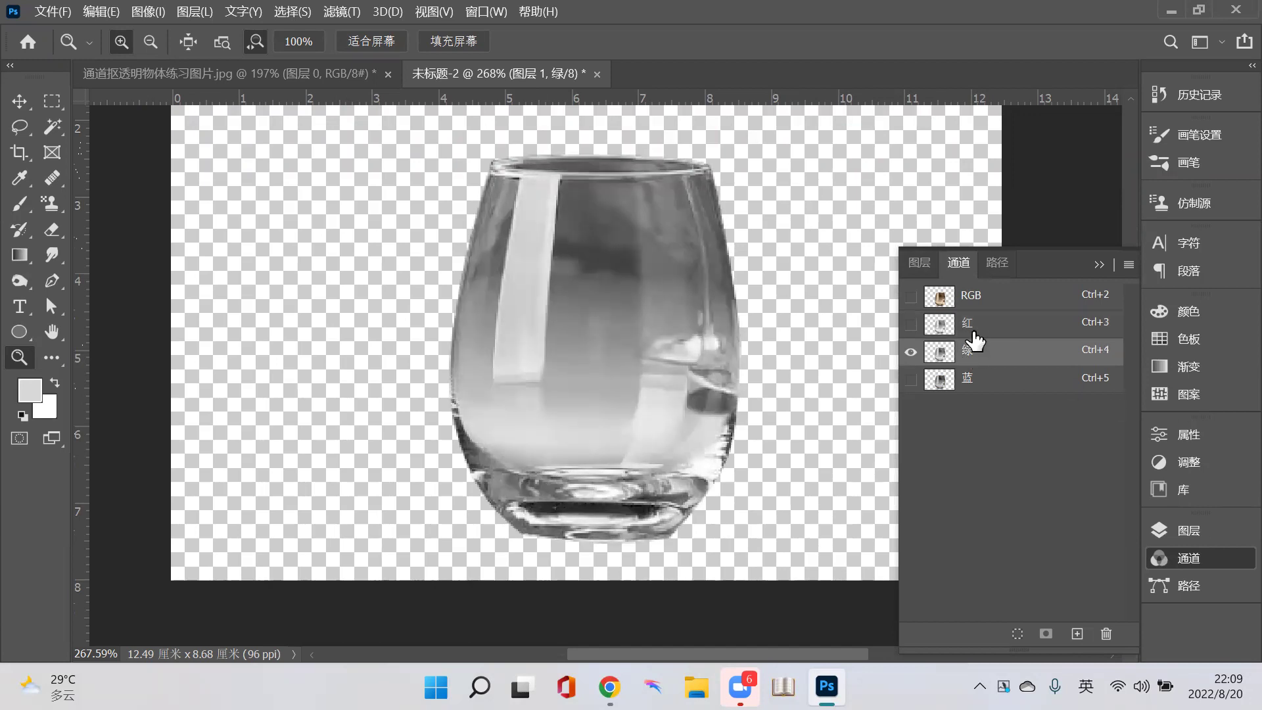
click(972, 327)
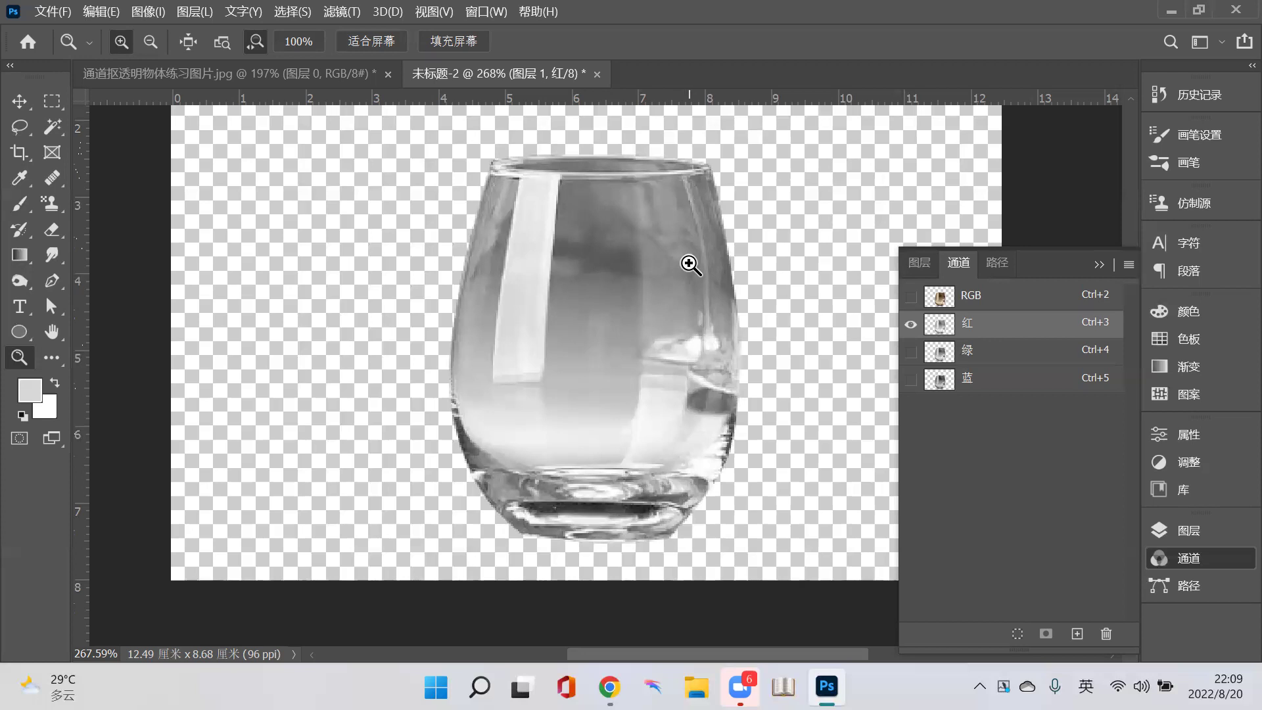
click(981, 353)
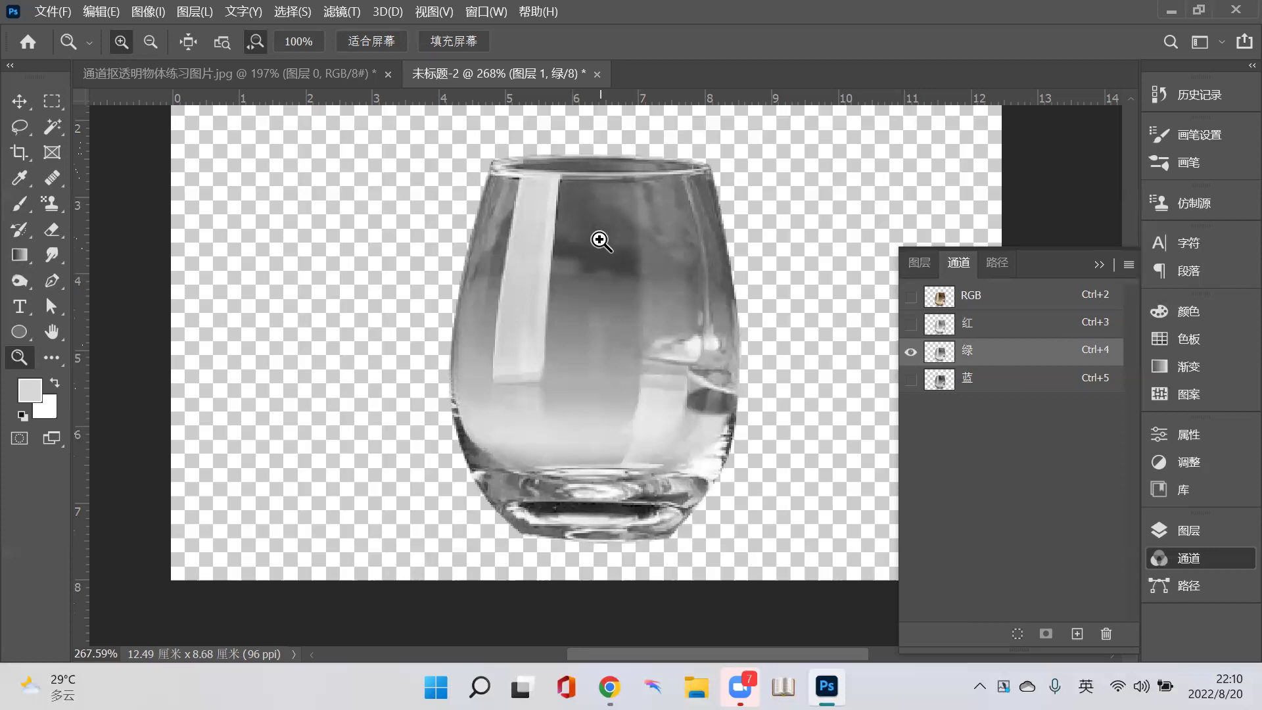
click(966, 323)
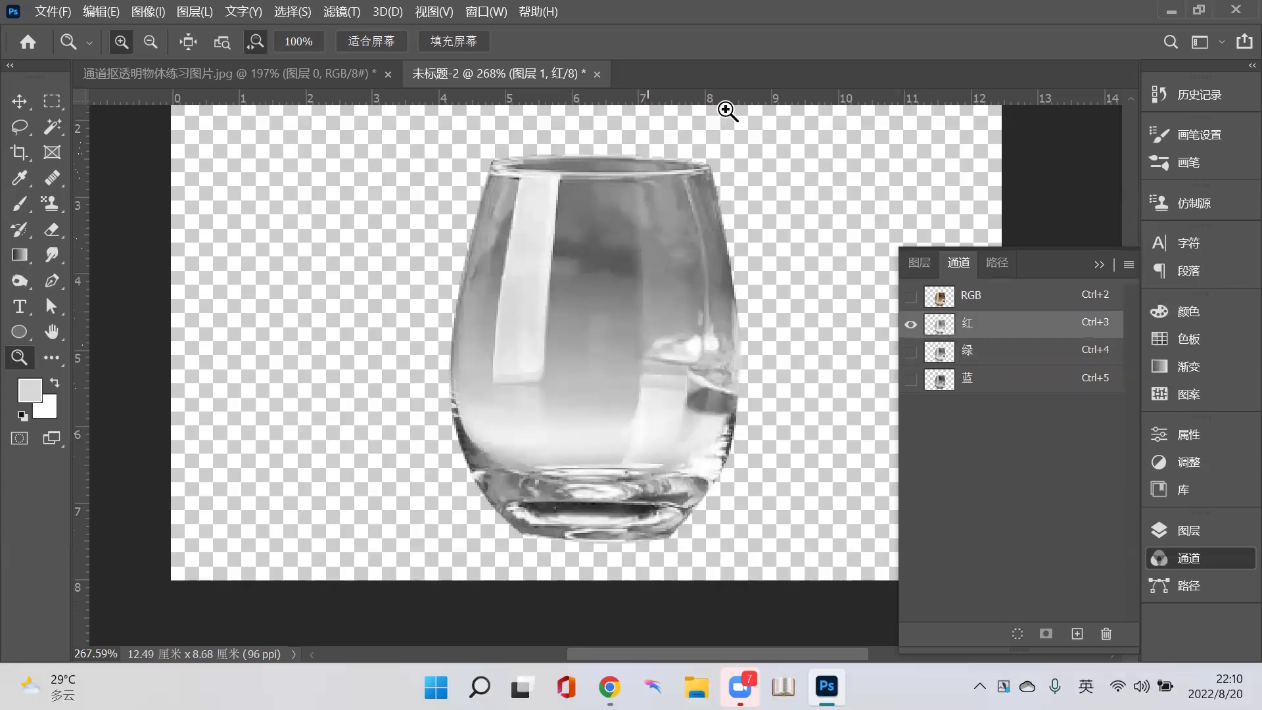
click(986, 358)
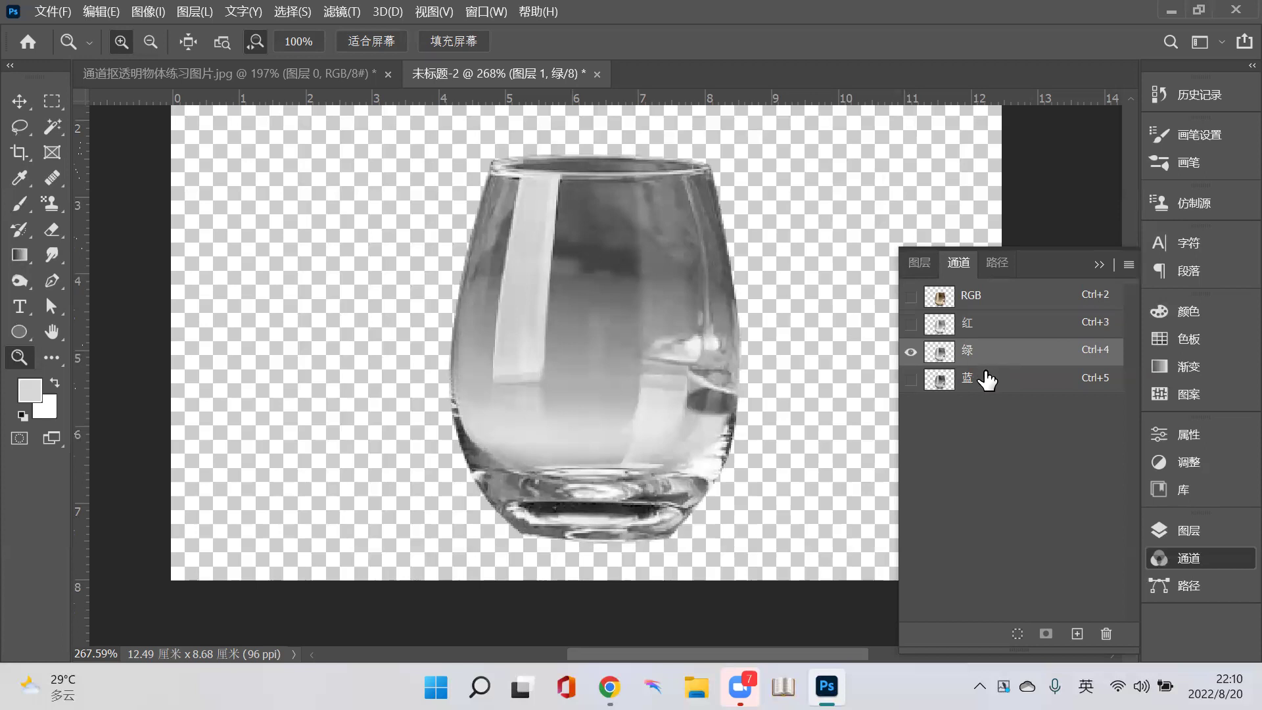
- Compare the blue channel of the glass with the red and green channels to judge its contrast, ending on blue
click(986, 380)
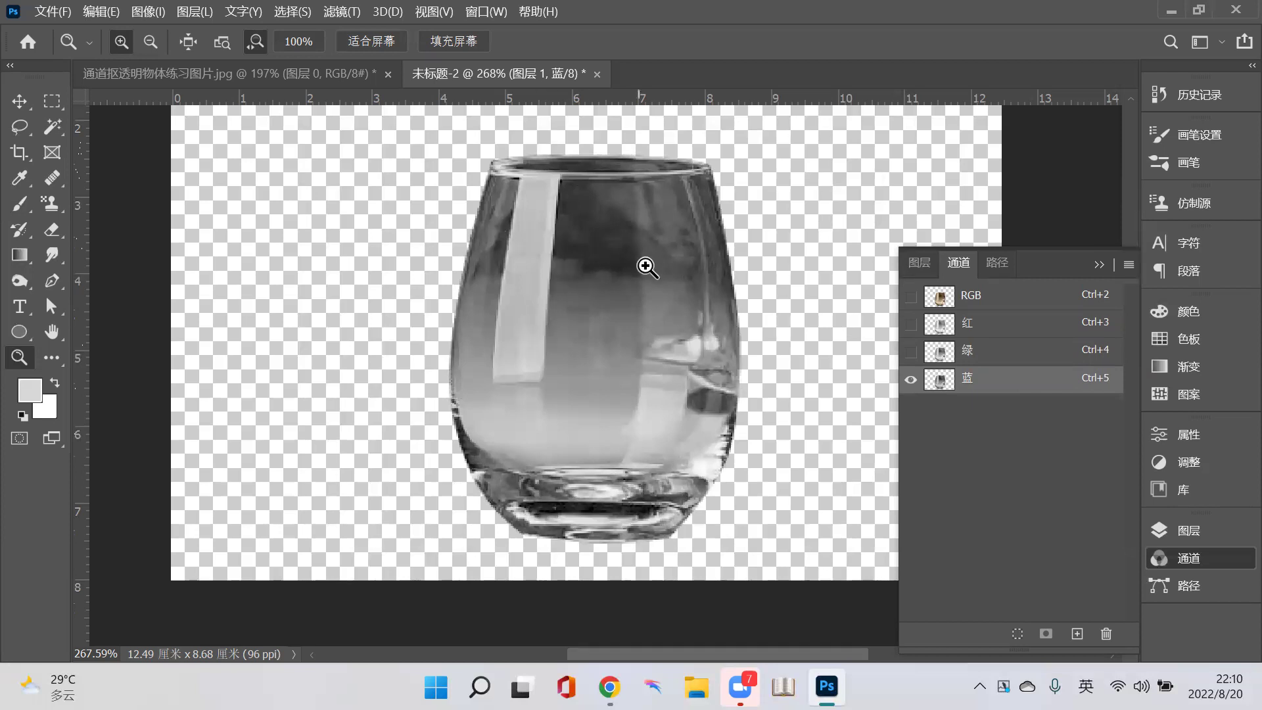
click(986, 359)
click(984, 331)
click(982, 361)
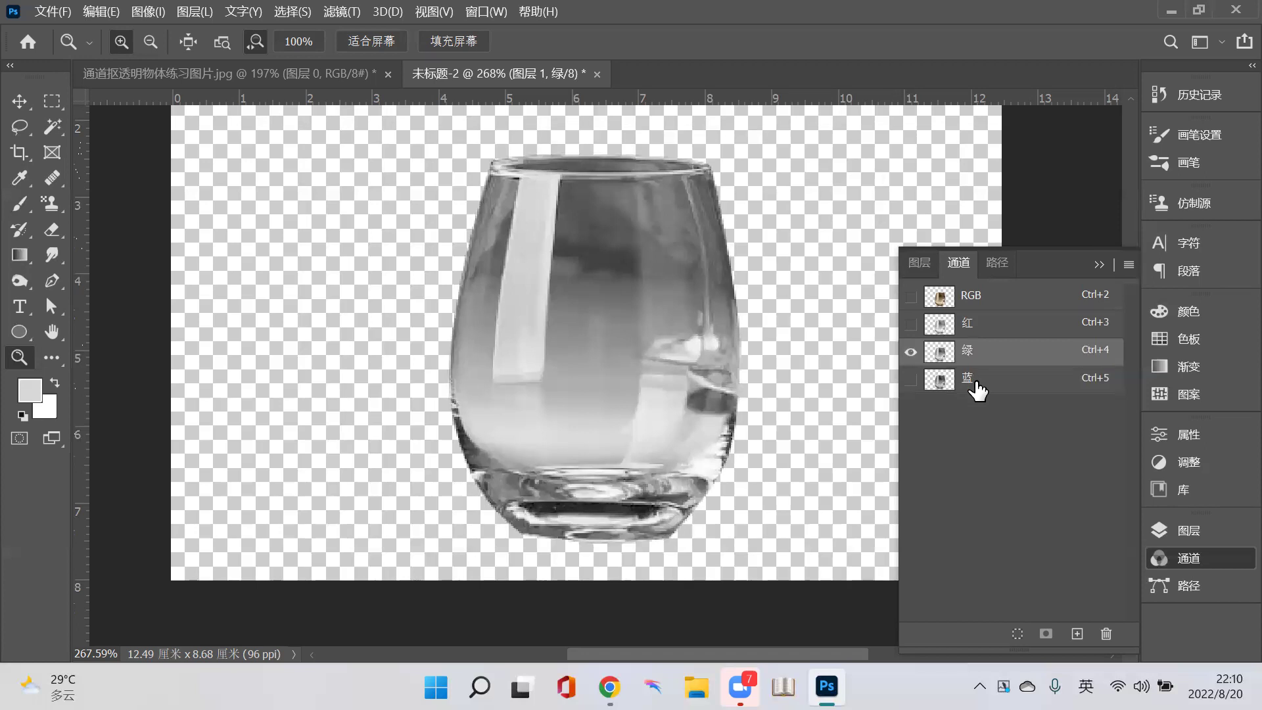
click(975, 382)
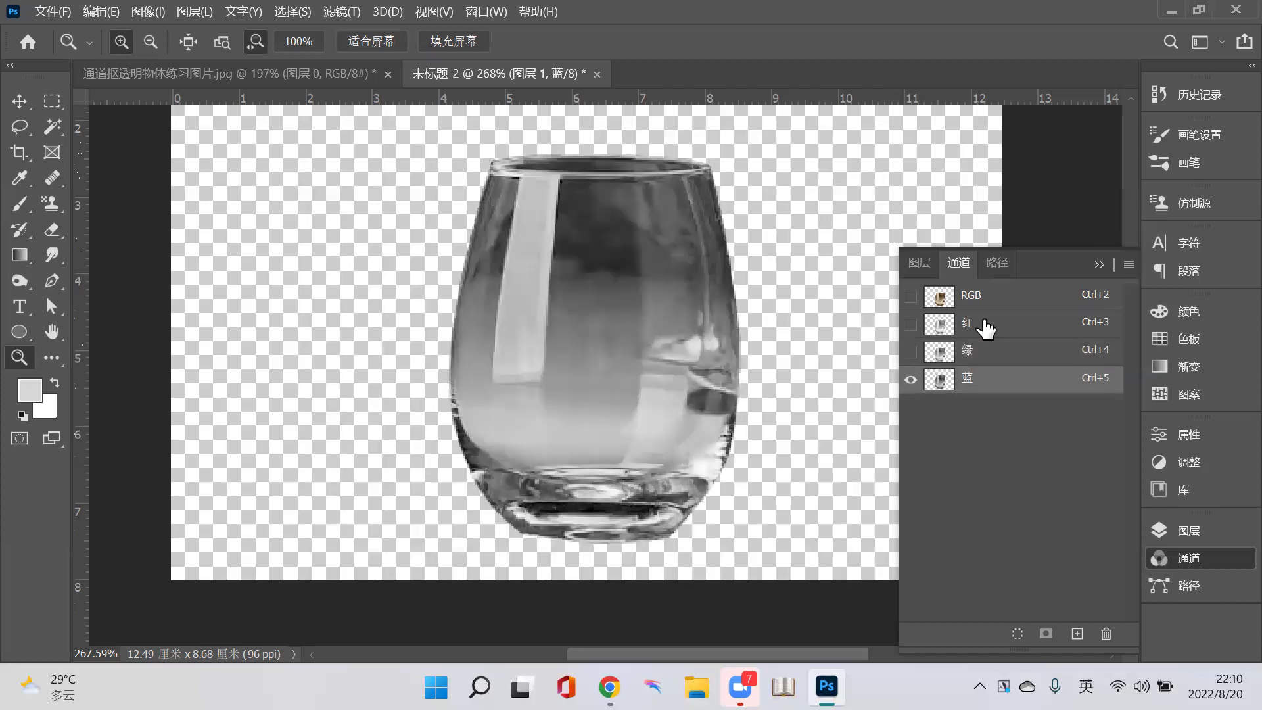
click(986, 324)
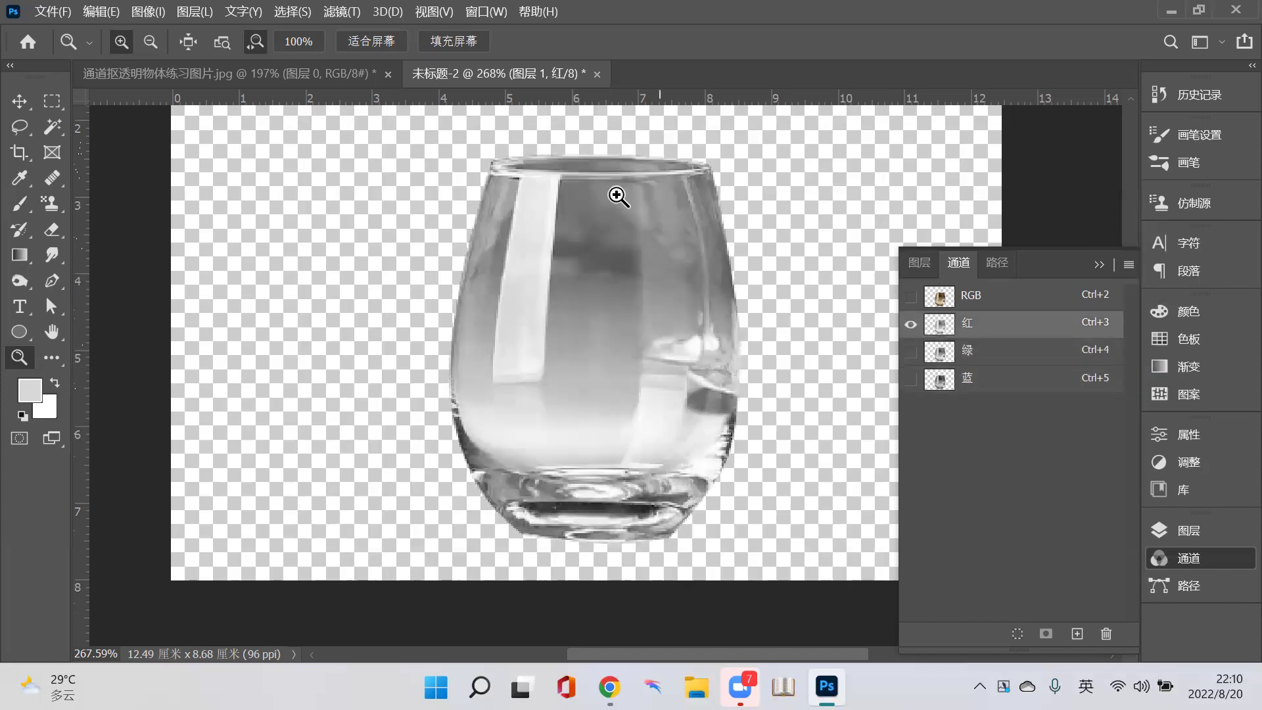
click(988, 361)
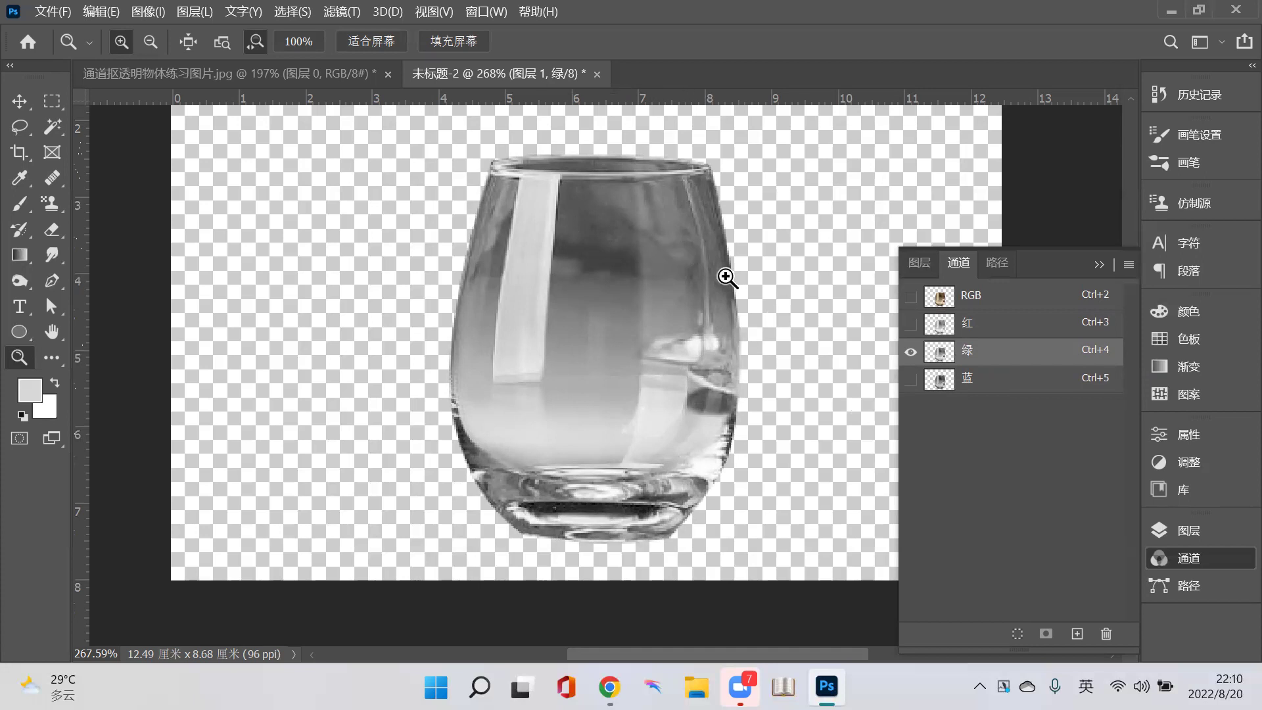
click(980, 379)
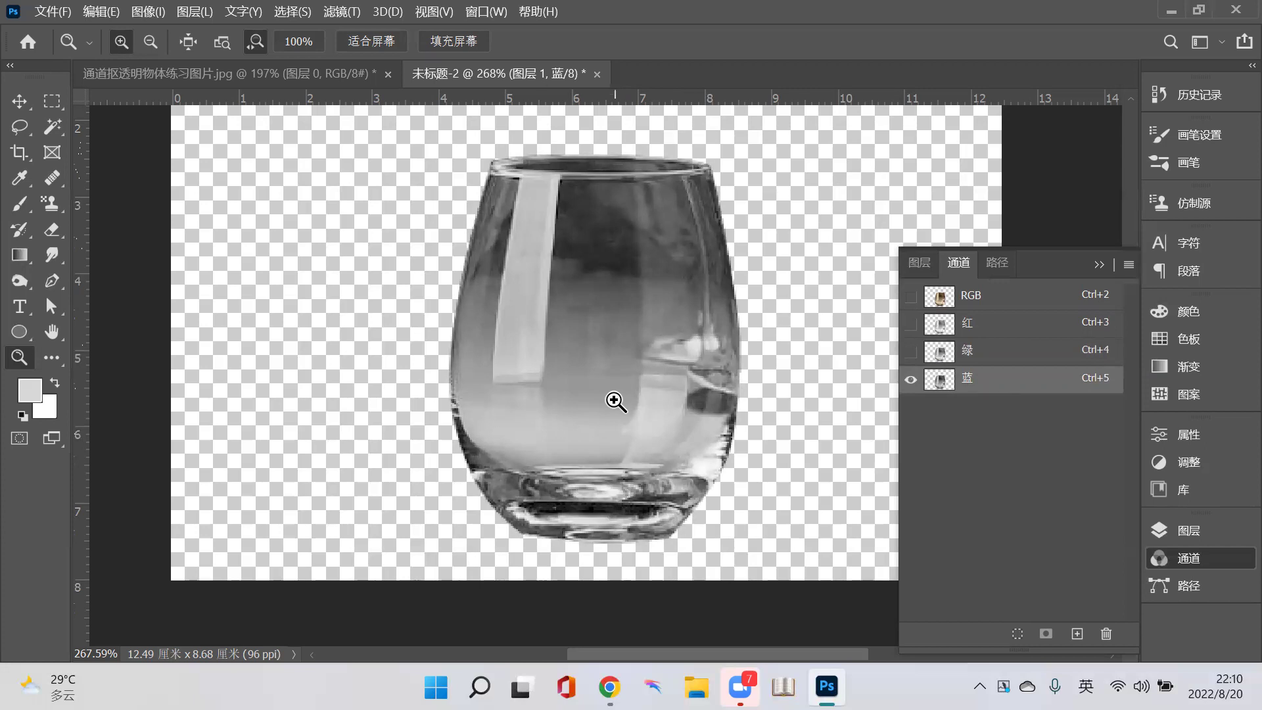
click(997, 360)
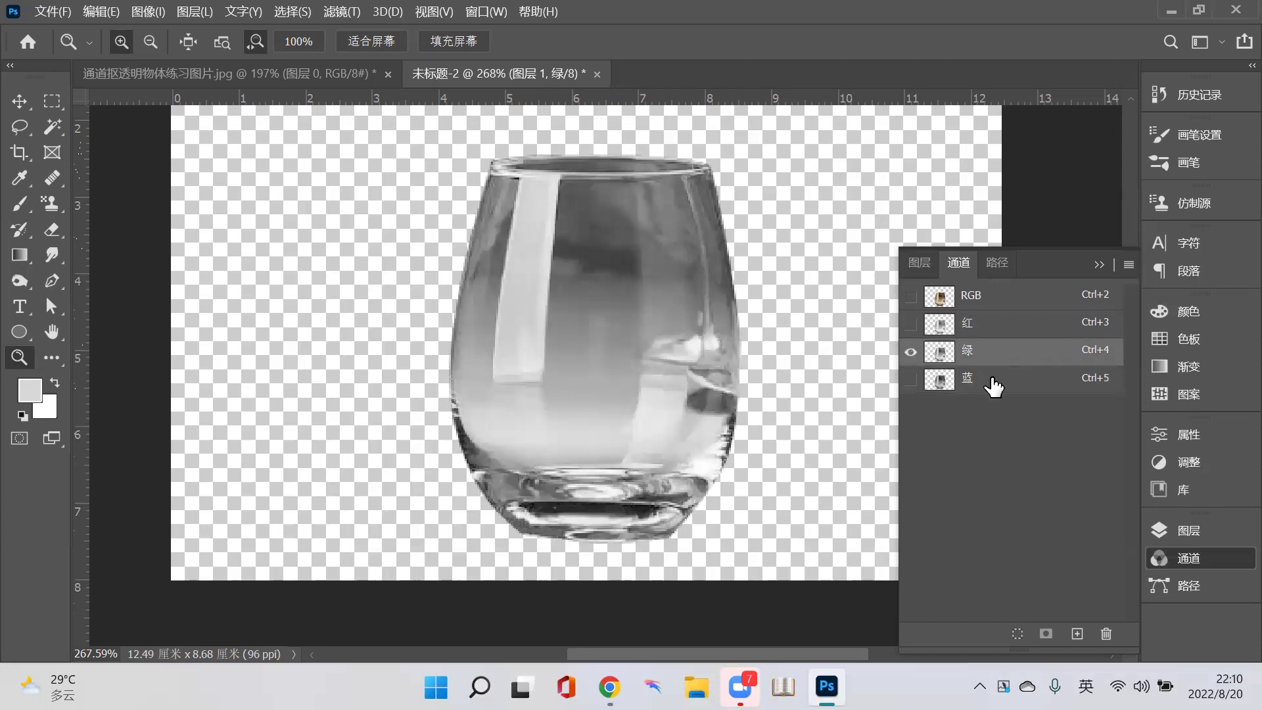
click(991, 388)
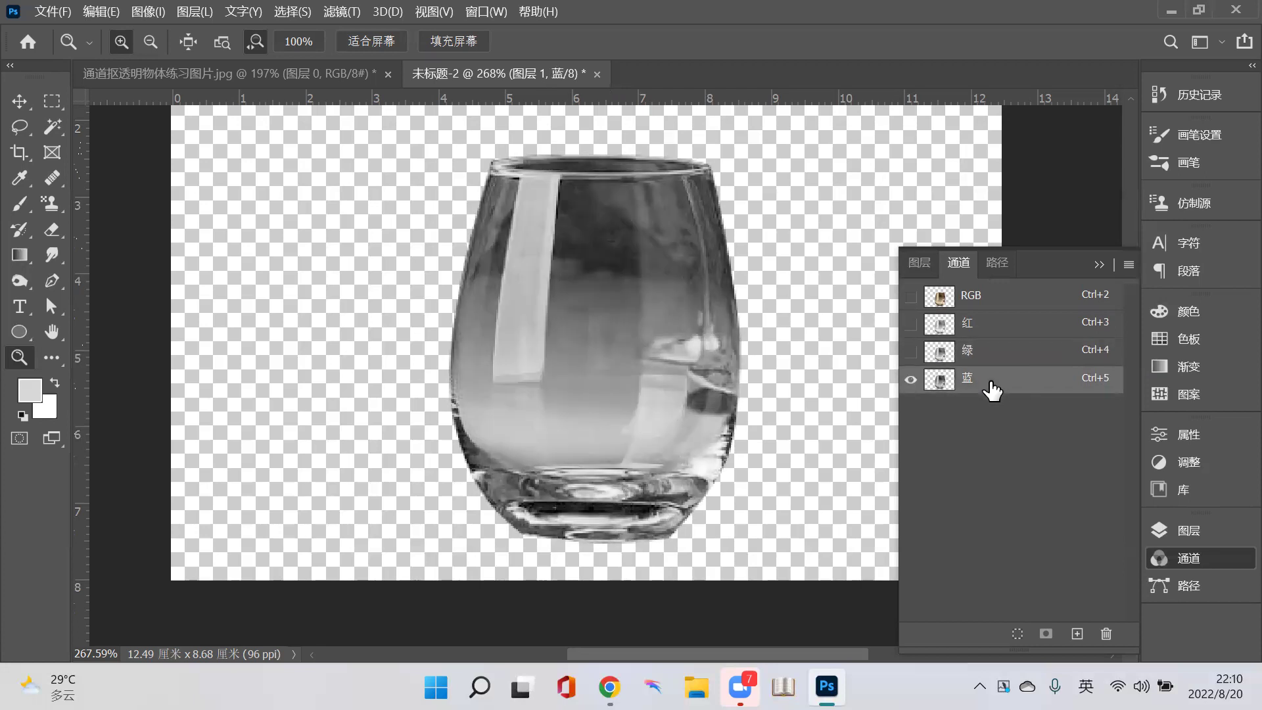
- Compare the glass contrast in the green, blue and red channels once more
click(983, 352)
click(982, 383)
click(990, 325)
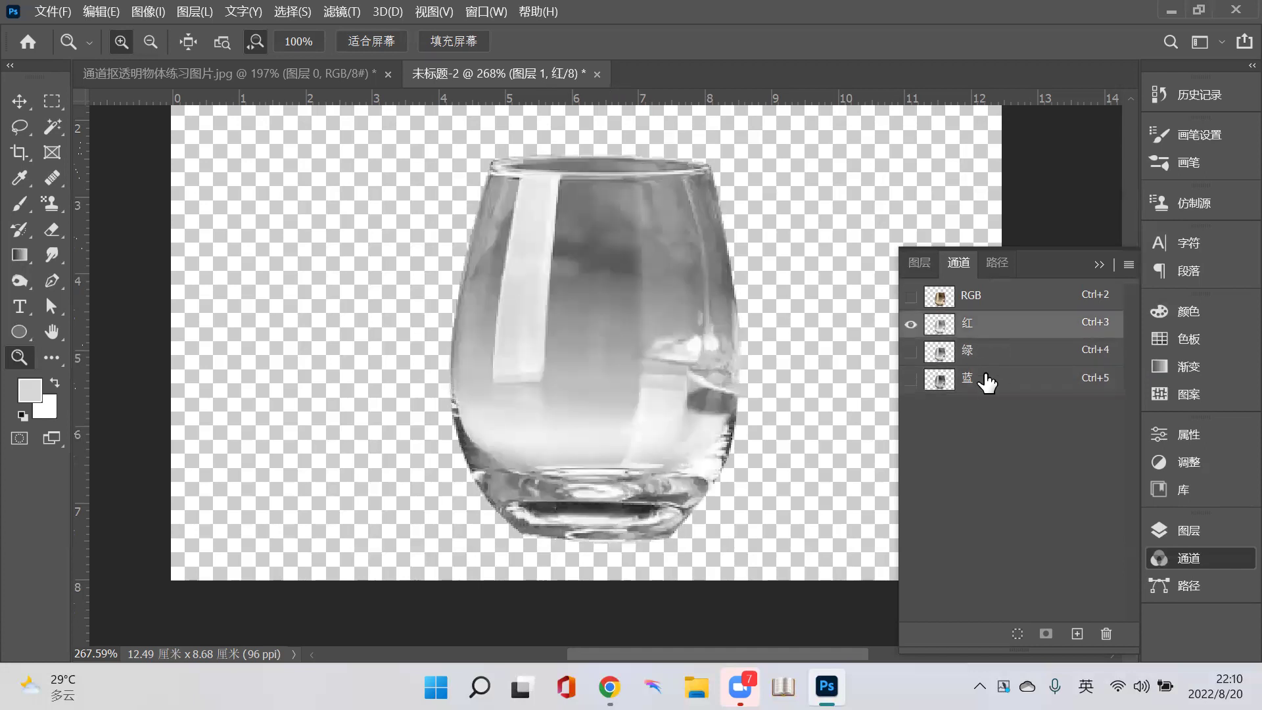
click(988, 378)
- Duplicate the green channel and invert the copy
click(989, 357)
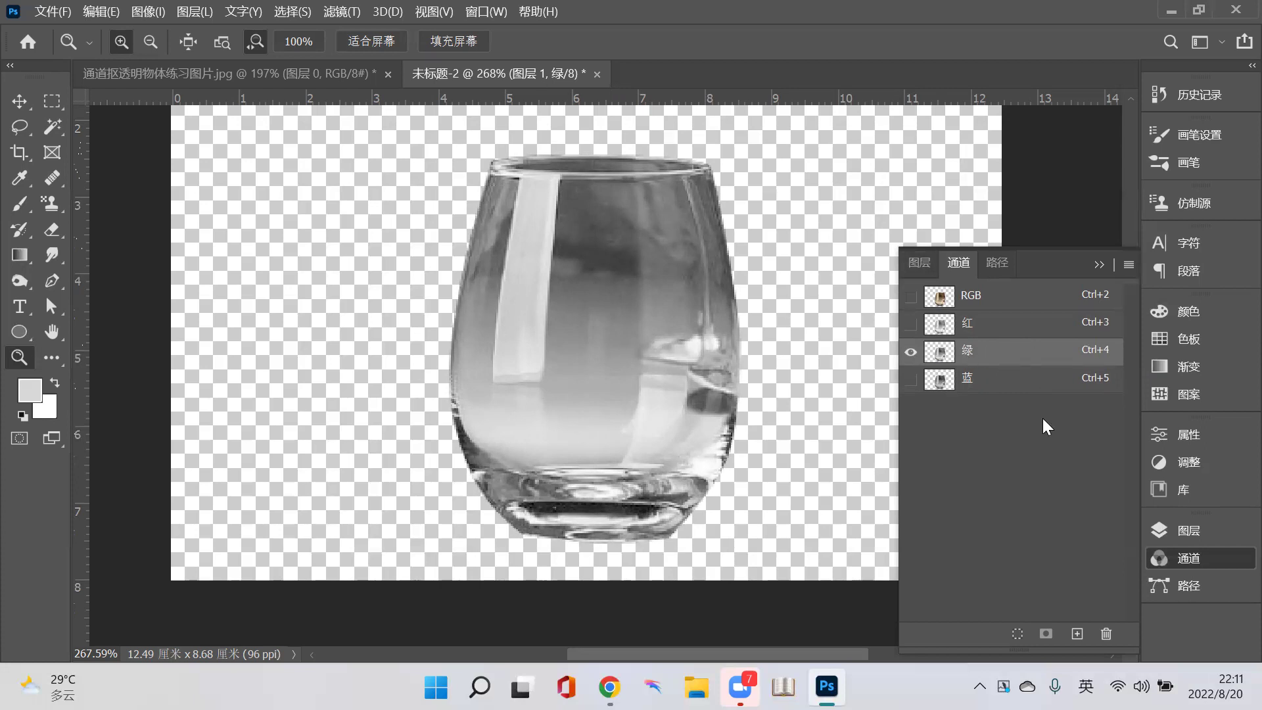
drag(1036, 361, 1074, 634)
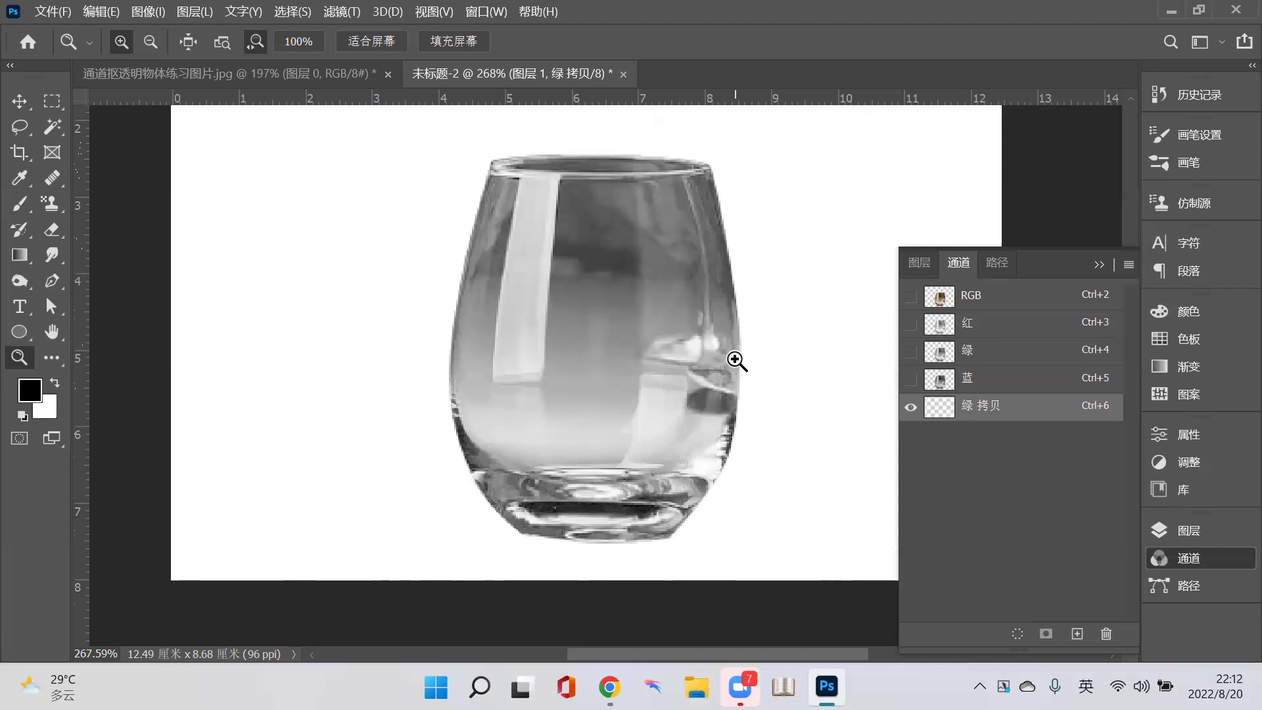
key(ctrl+i)
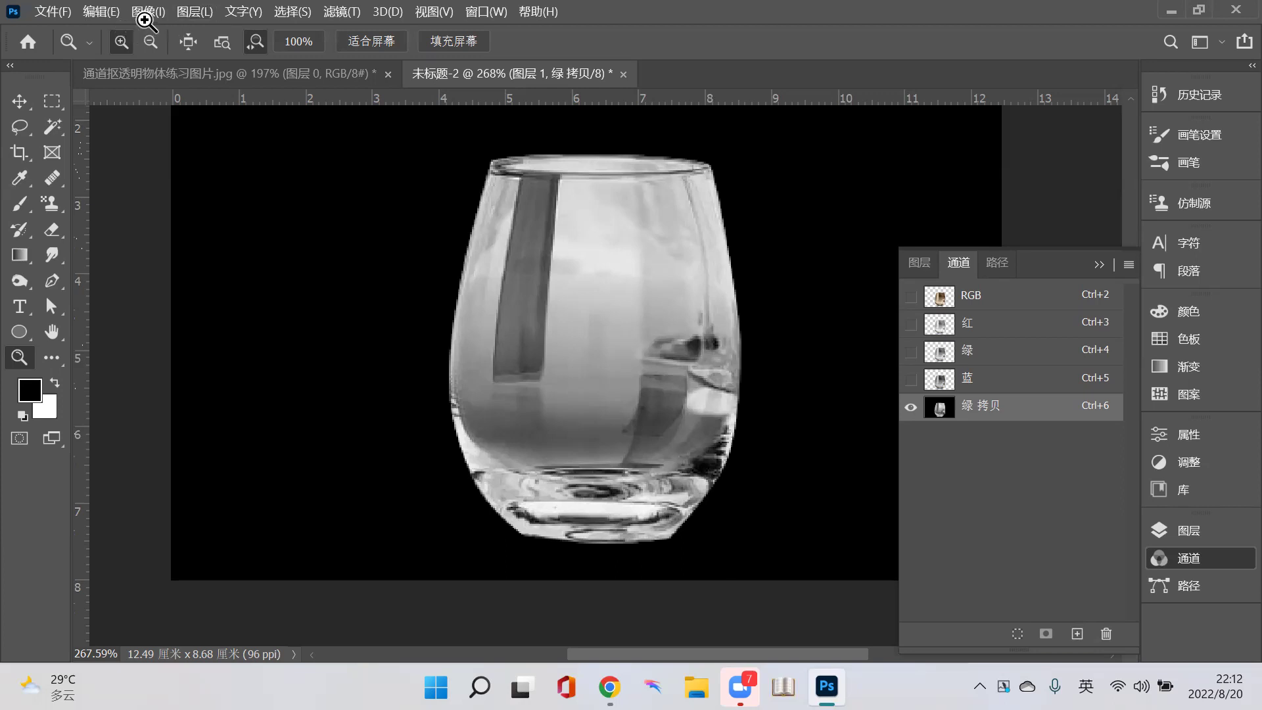
click(152, 12)
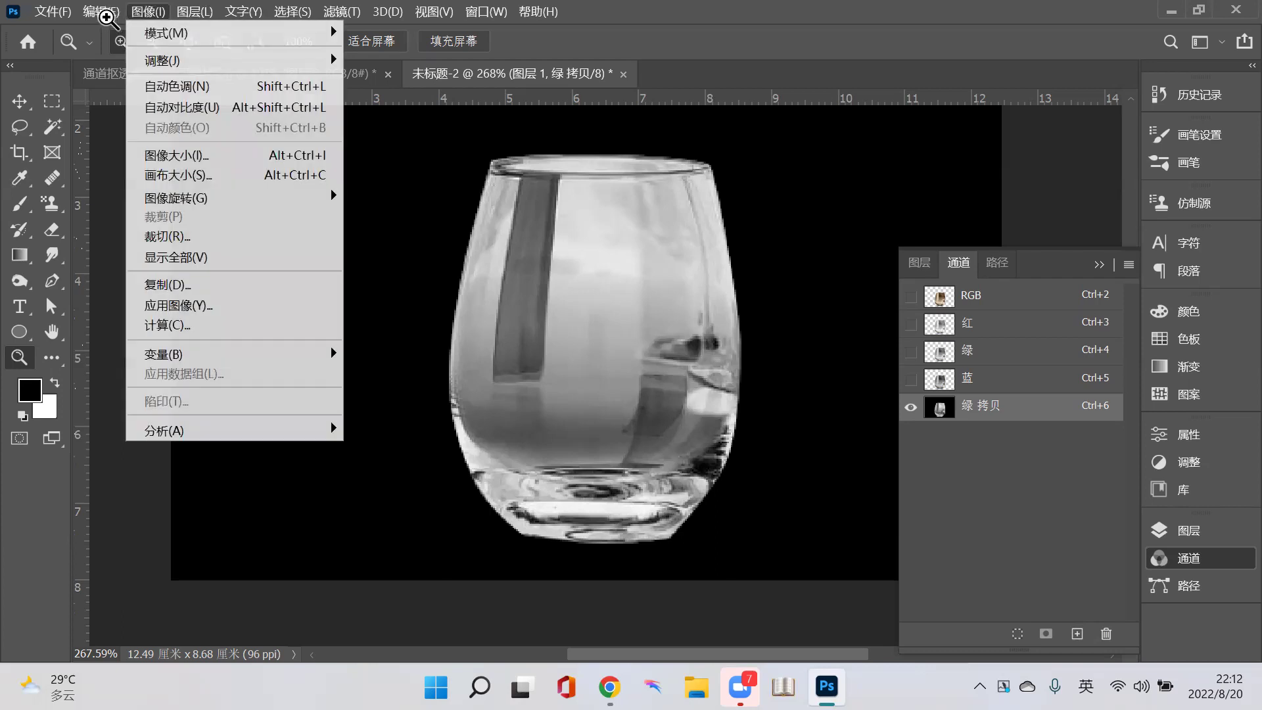
click(105, 13)
click(105, 13)
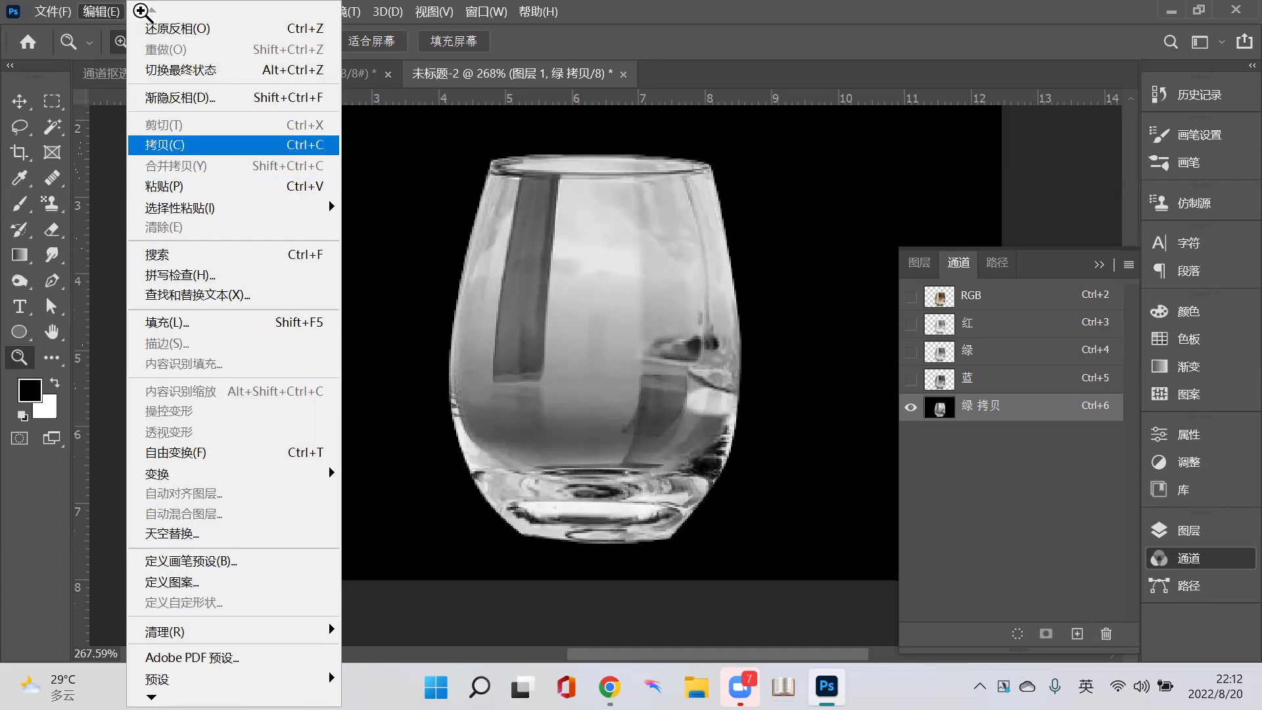
key(Escape)
key(alt+i)
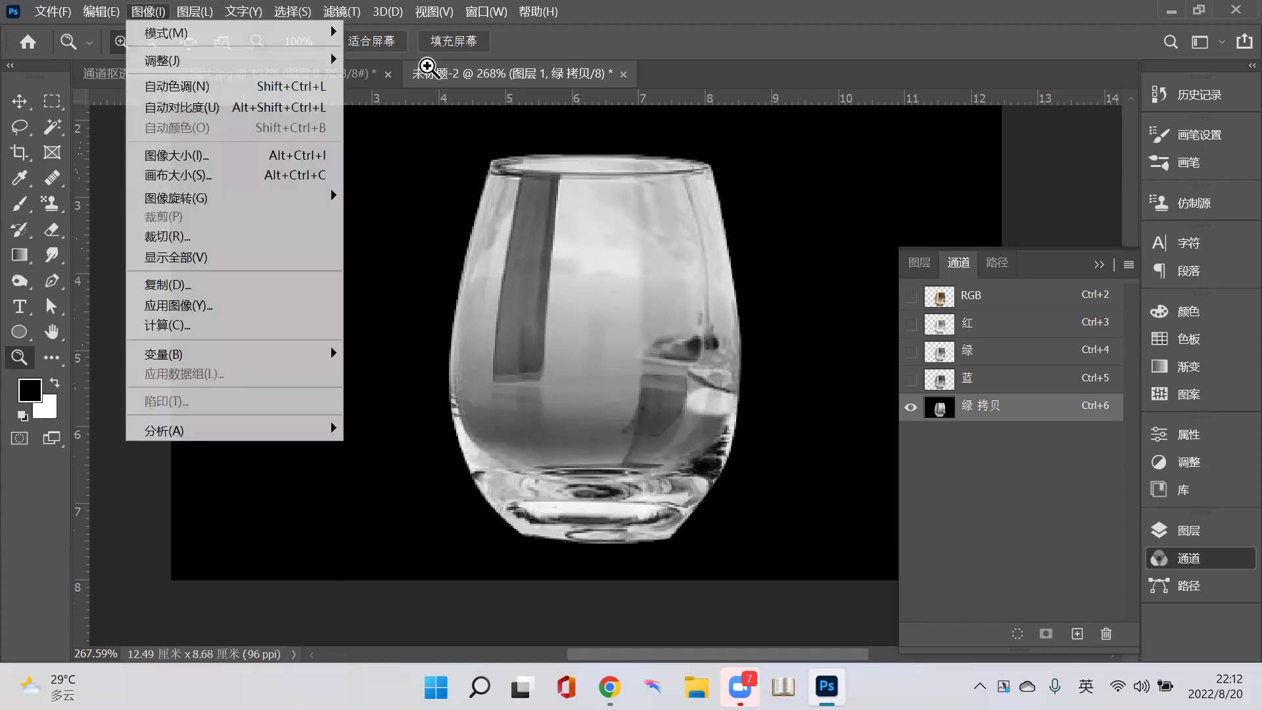
key(Down)
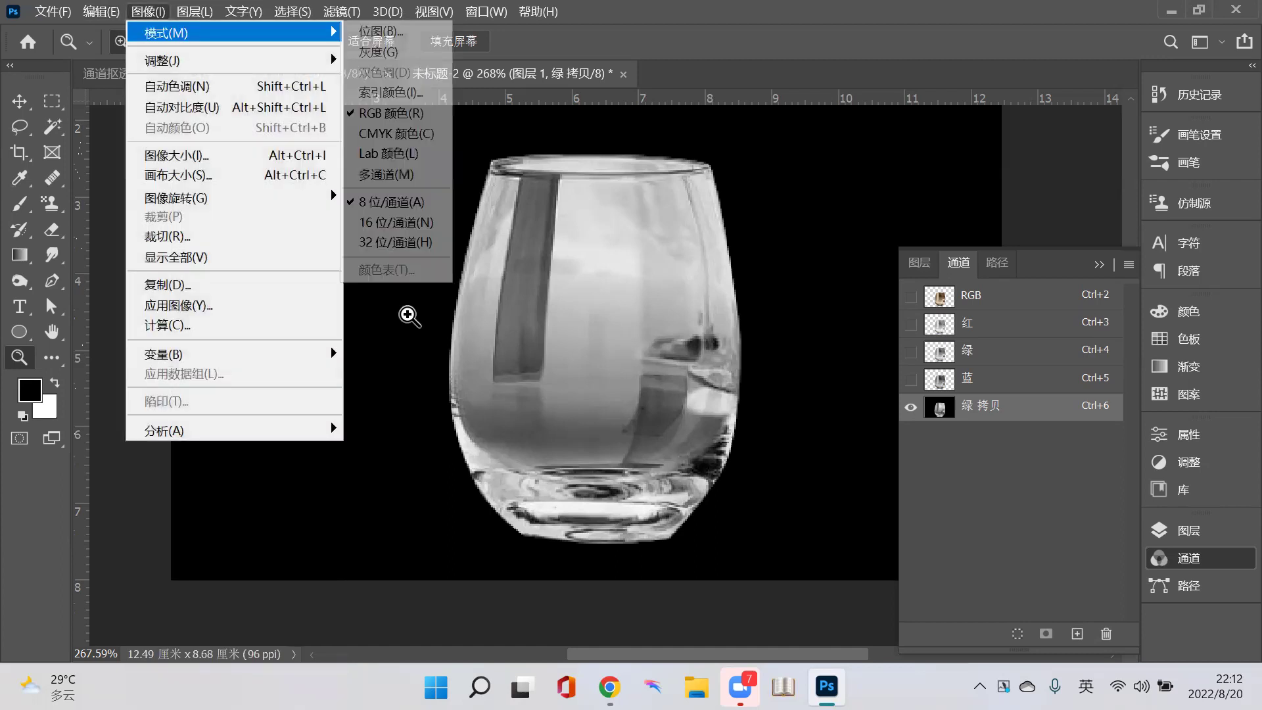
key(Down)
key(Right)
key(Down)
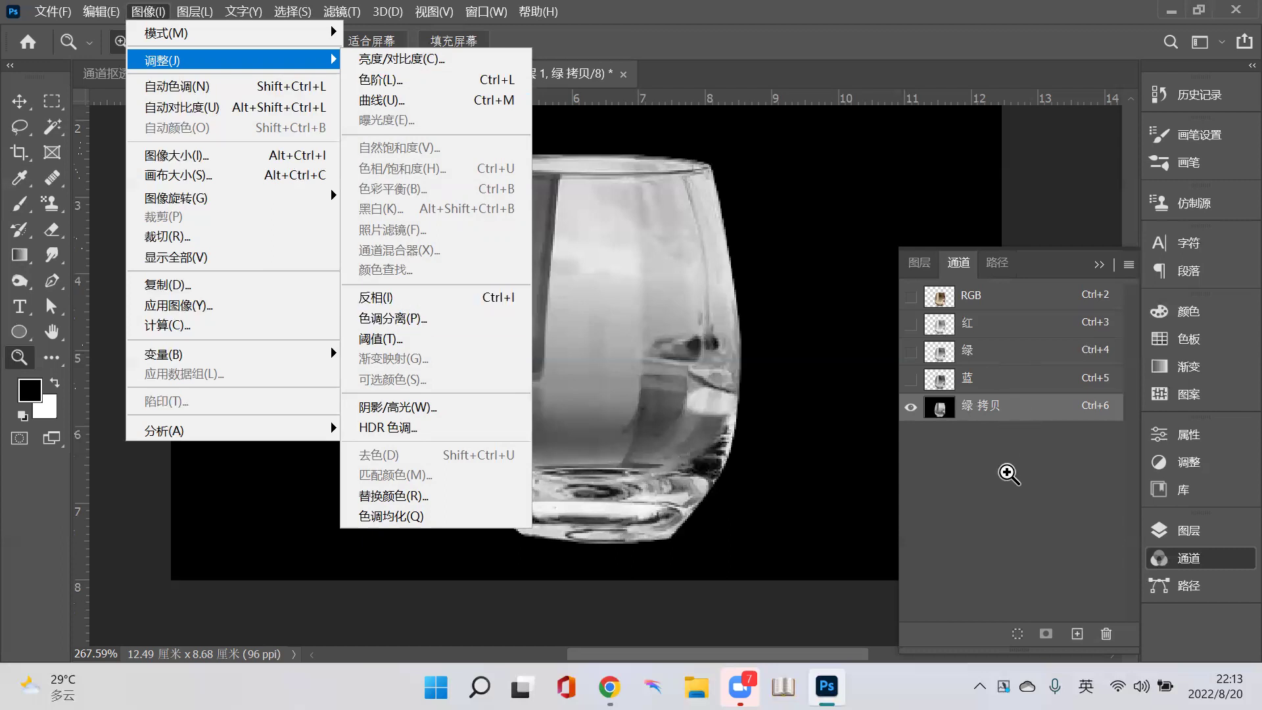
click(629, 243)
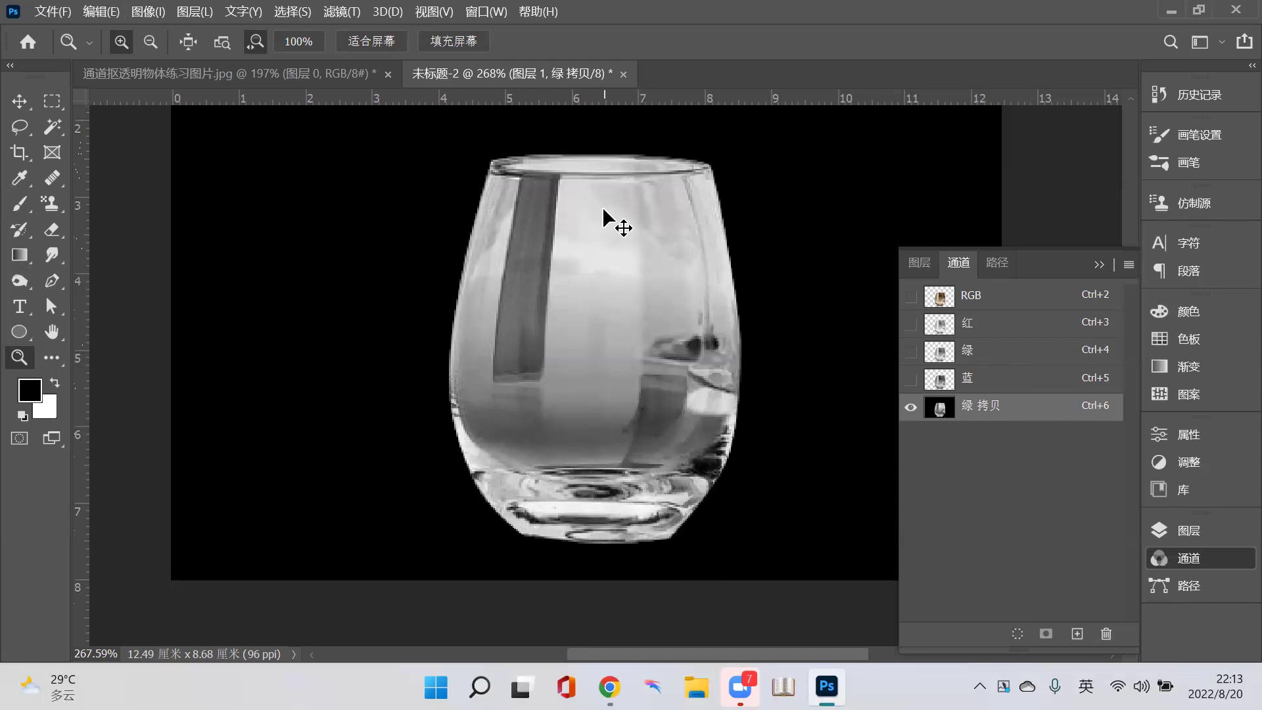
- Apply Levels to the inverted green channel copy with the input black point at 77 and the white point at 229
key(ctrl+l)
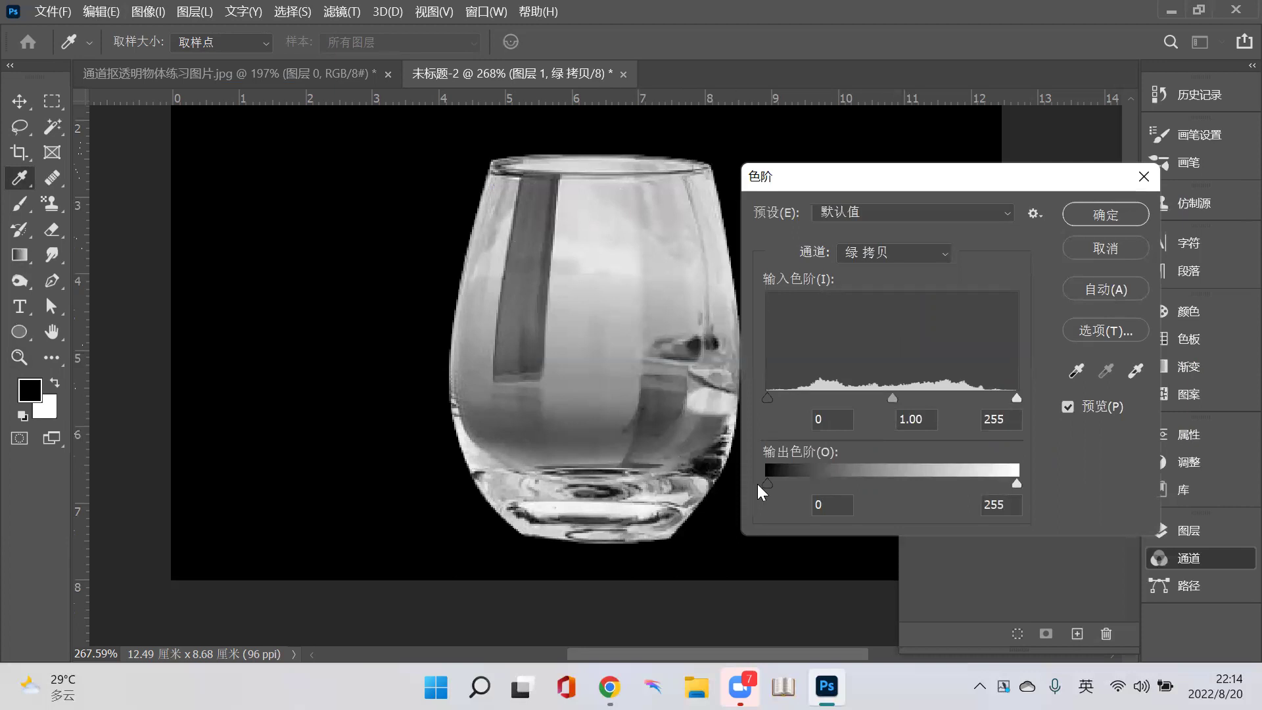
drag(766, 482, 802, 482)
key(Up)
drag(803, 483, 767, 483)
drag(793, 397, 856, 395)
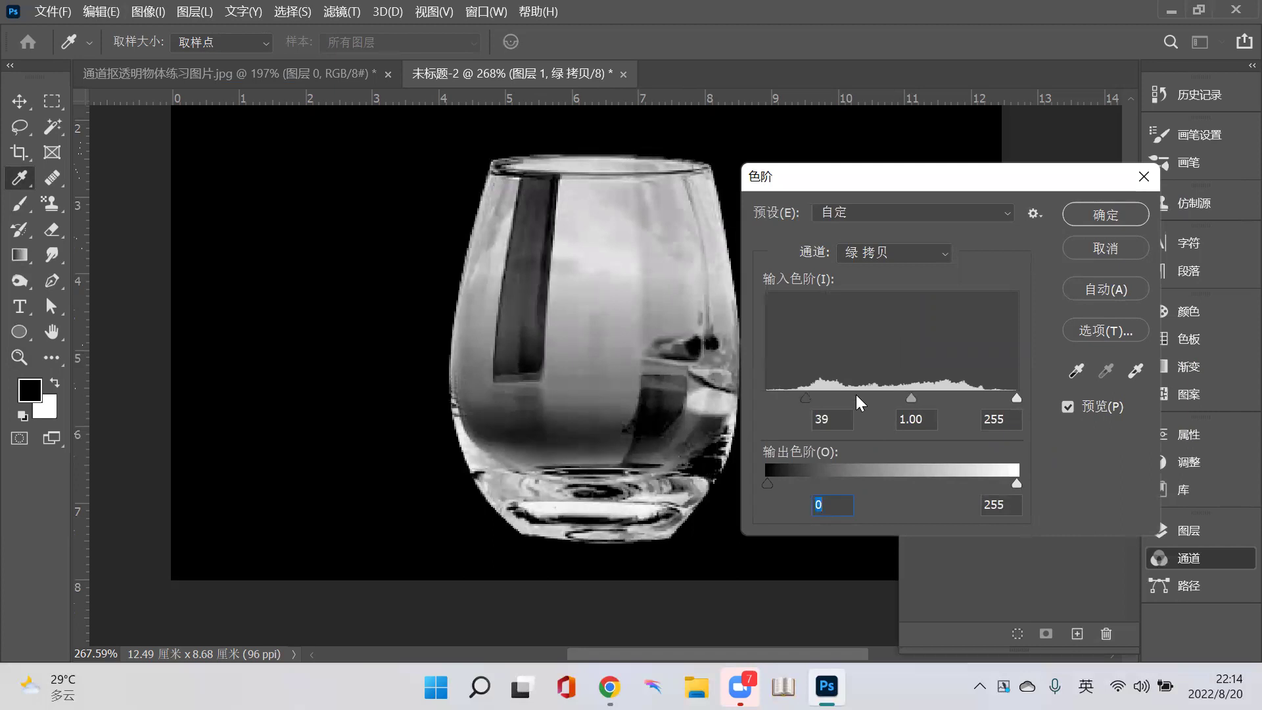
drag(1017, 397, 990, 400)
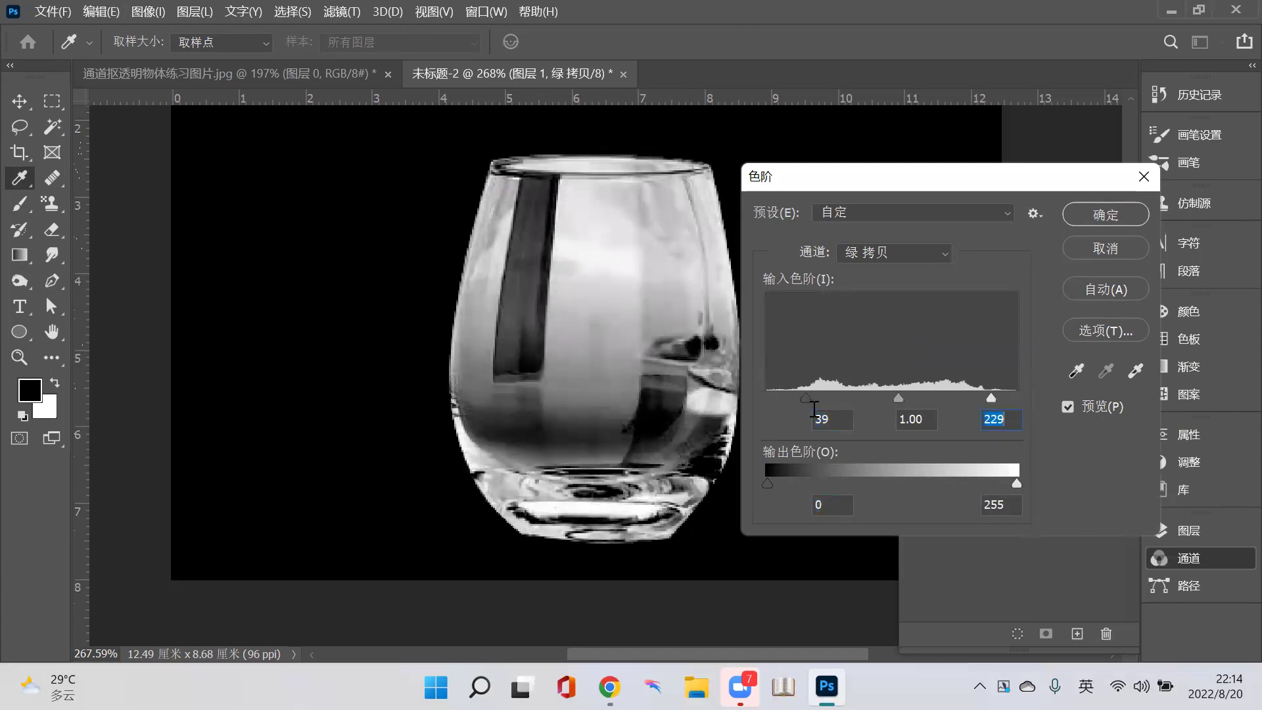
drag(802, 398, 842, 392)
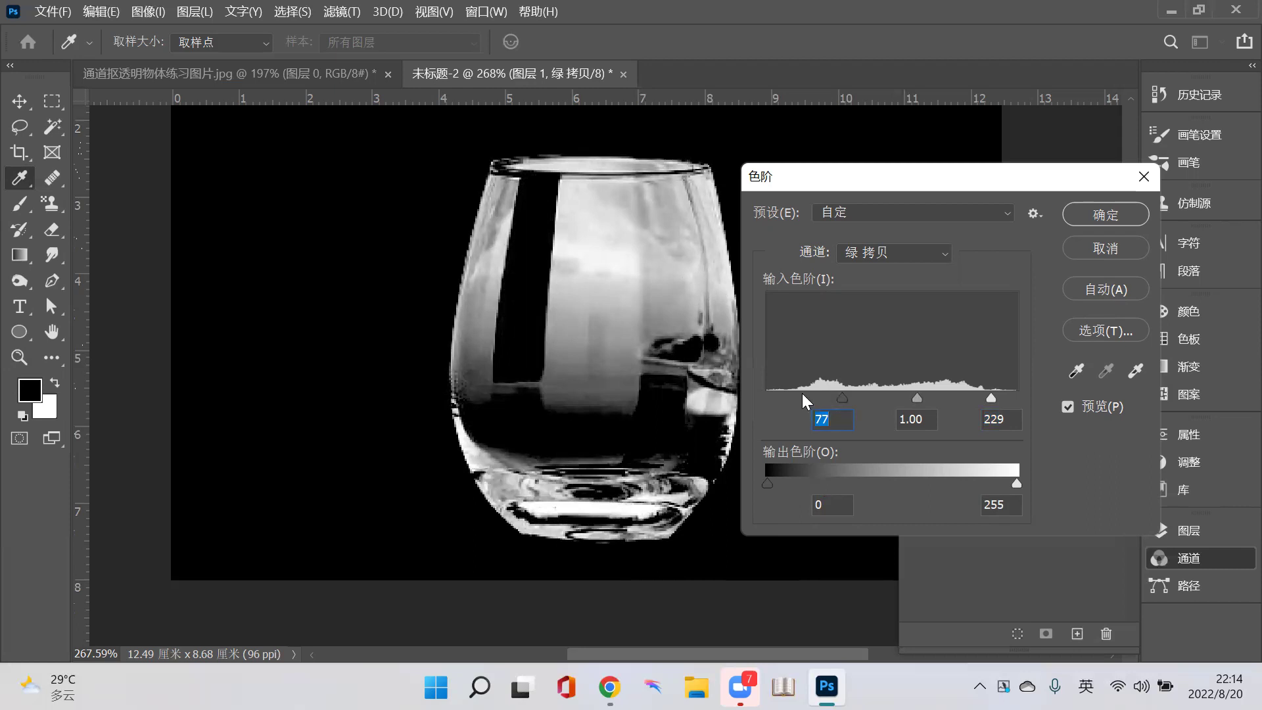
click(1104, 213)
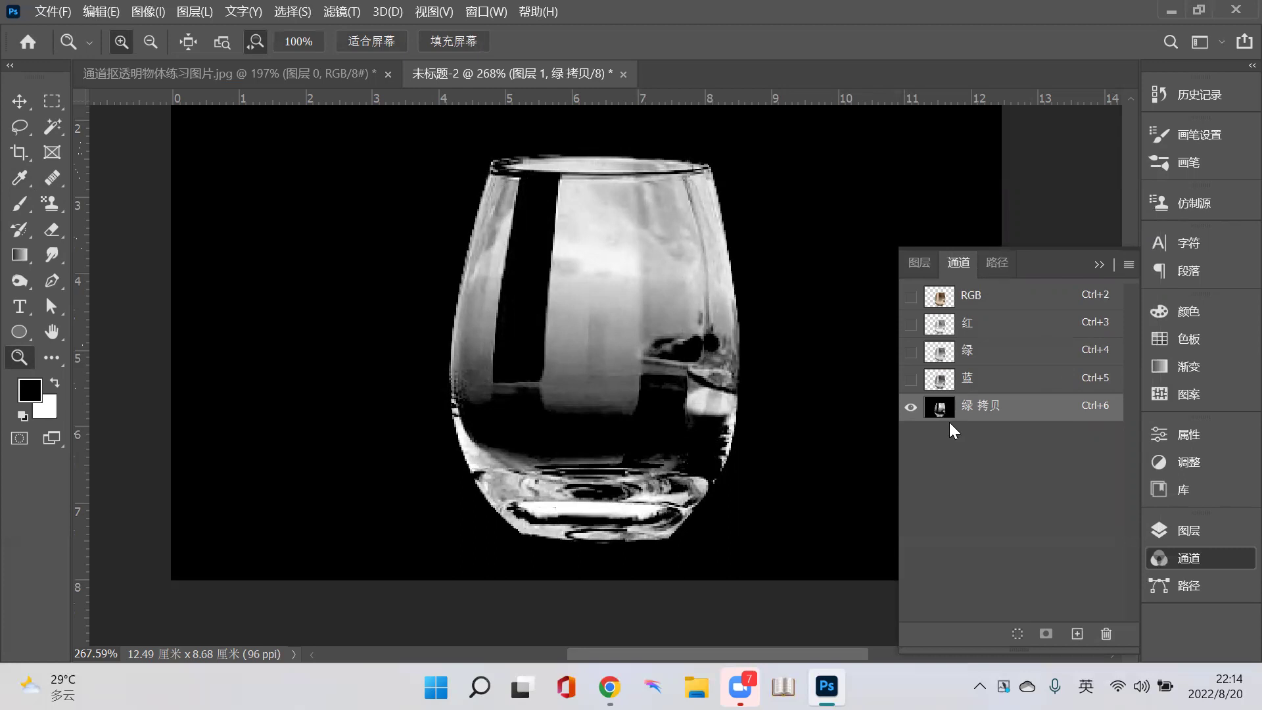
- Load the green channel copy as a selection, copy that area of 图层 1 to a new layer, and hide 图层 1
drag(949, 422, 927, 299)
drag(928, 299, 1017, 633)
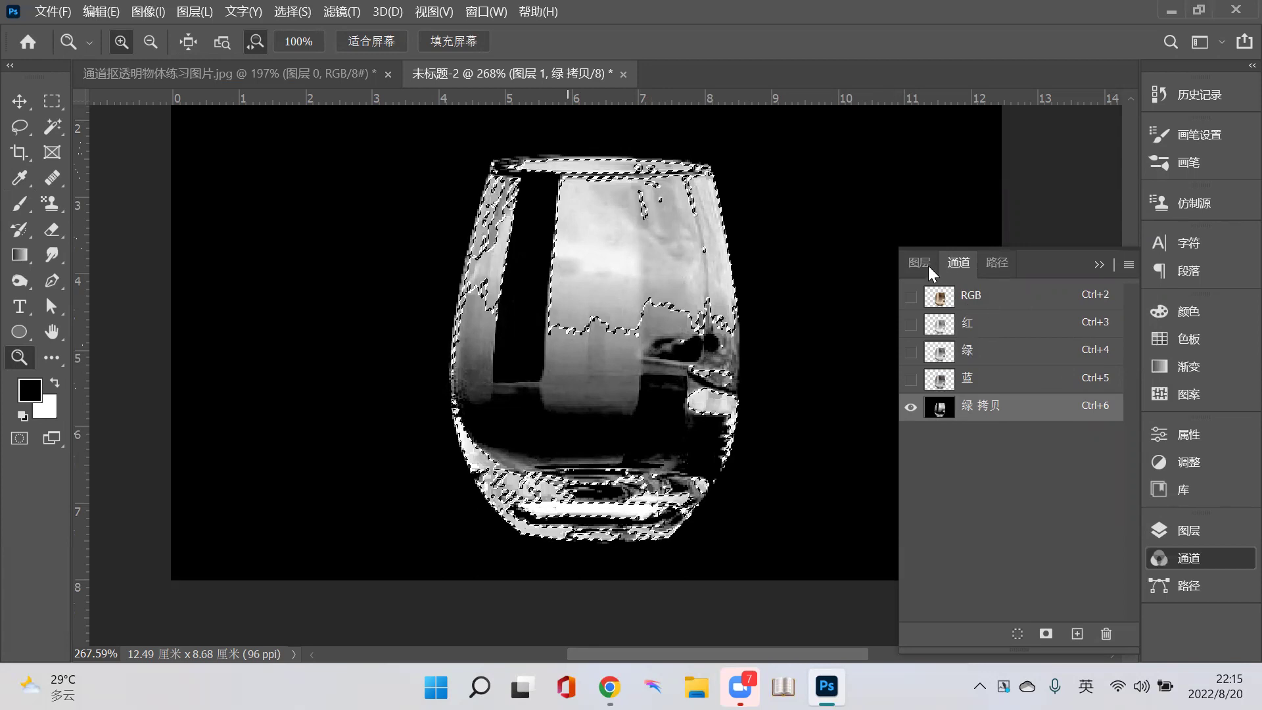
key(ctrl+2)
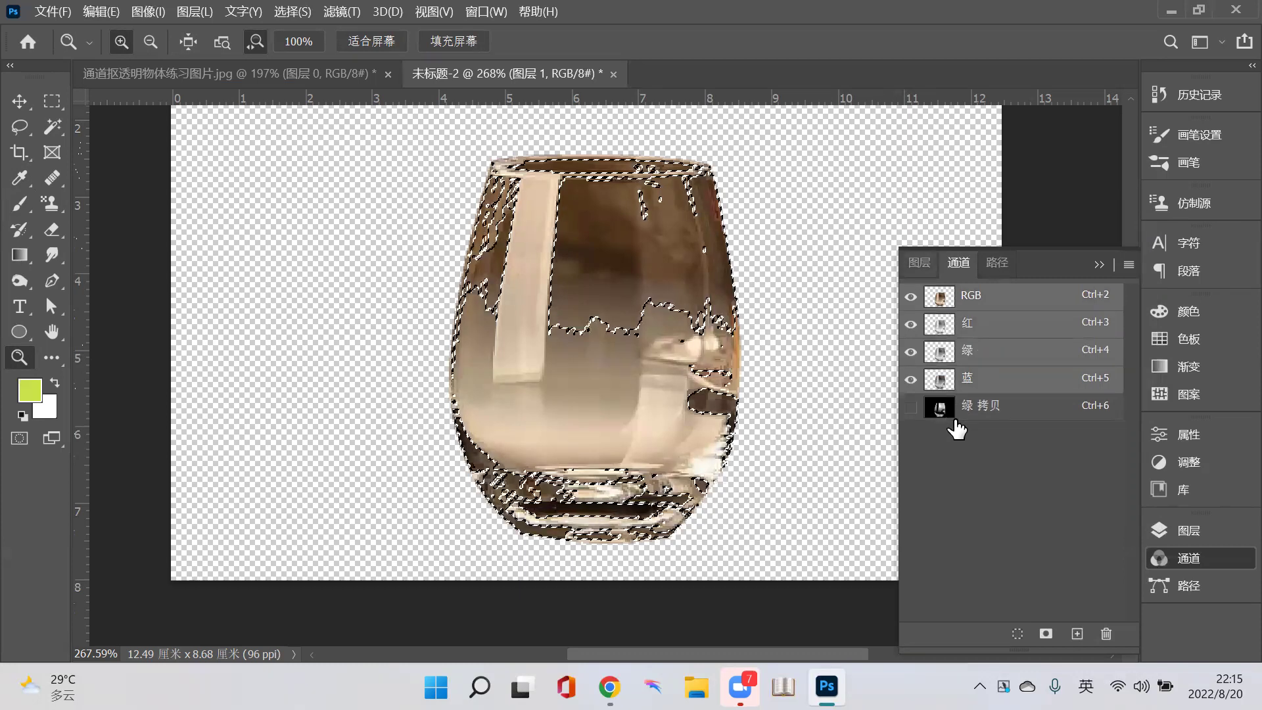
key(F7)
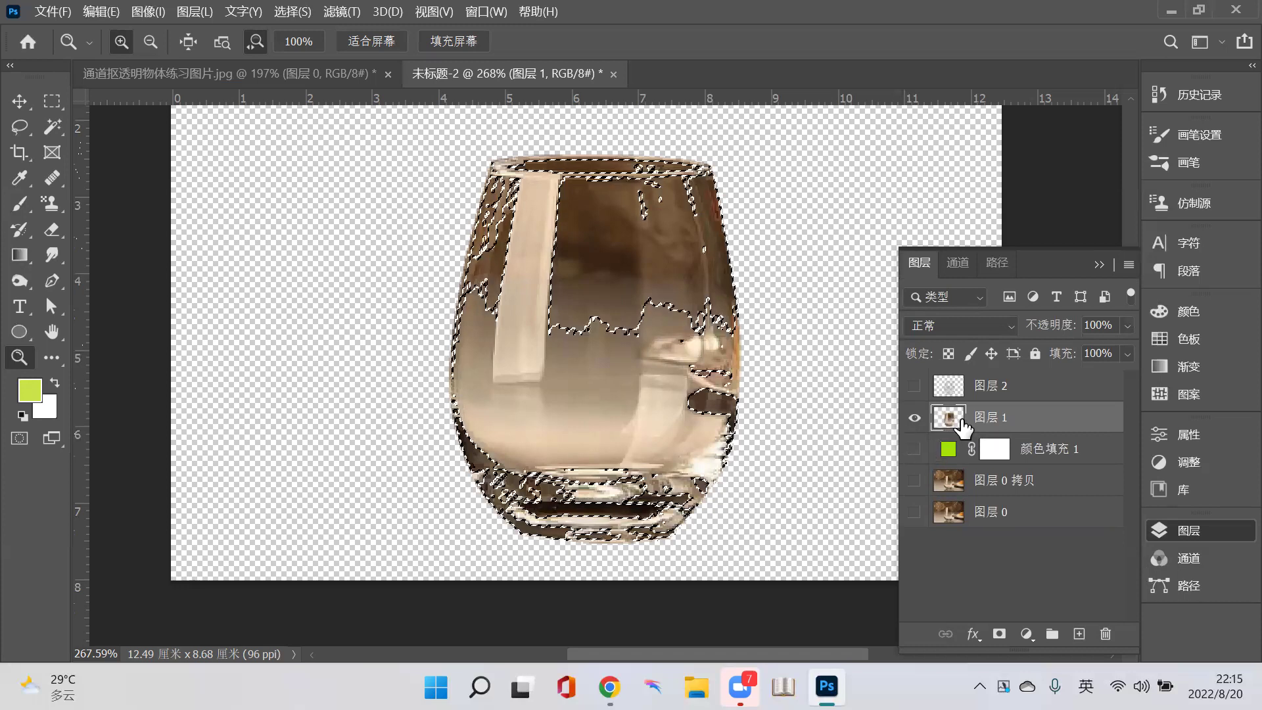
key(ctrl+j)
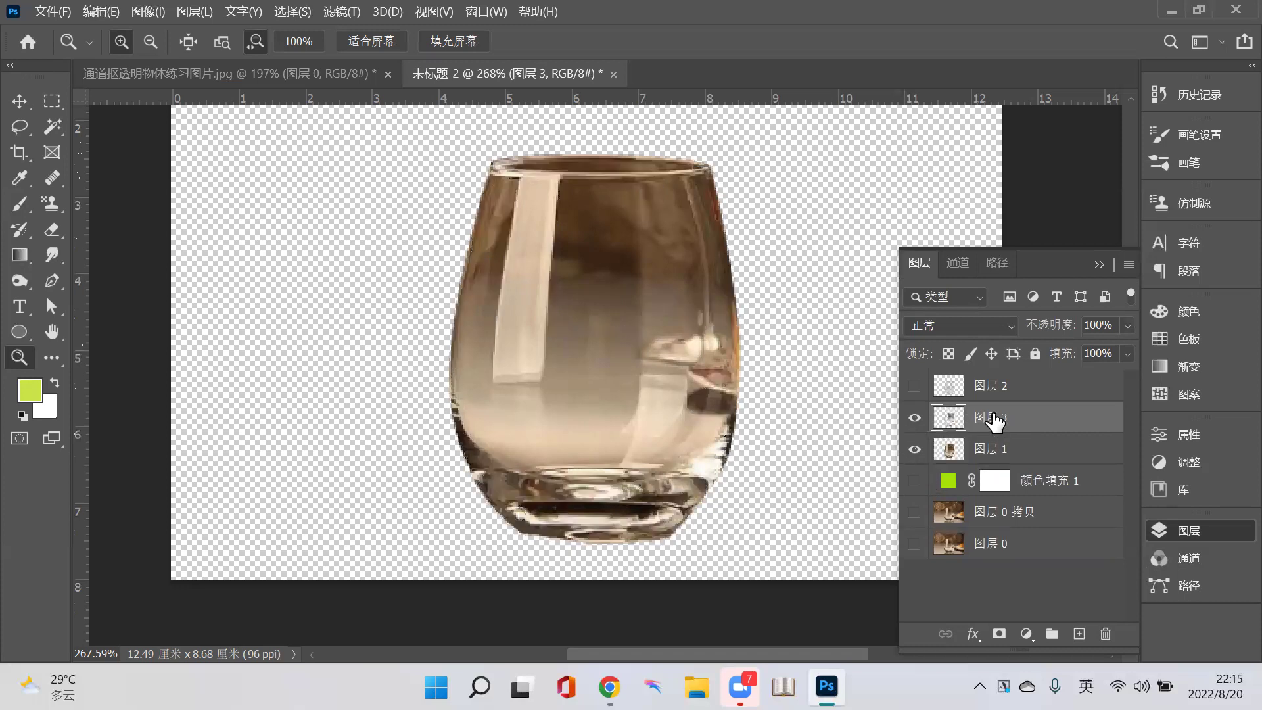
click(914, 450)
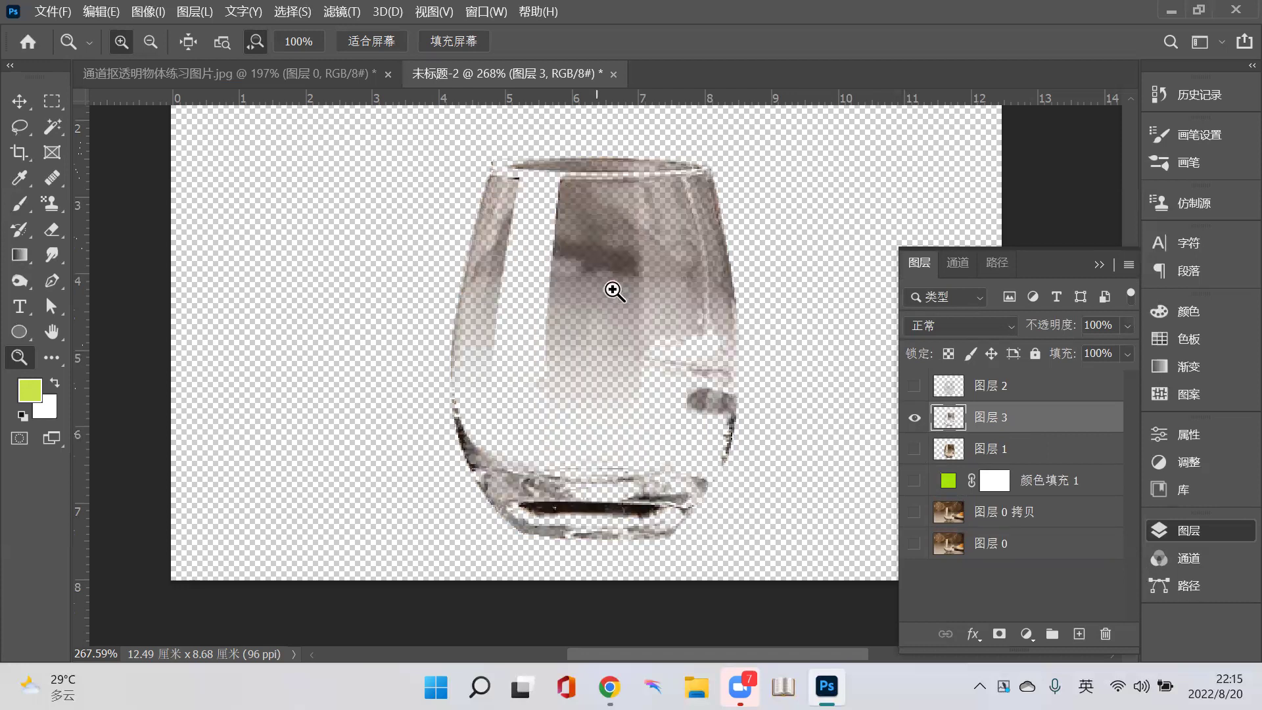
- Inspect the dark areas of the glass extracted on the new layer up close against transparency
drag(623, 305, 625, 300)
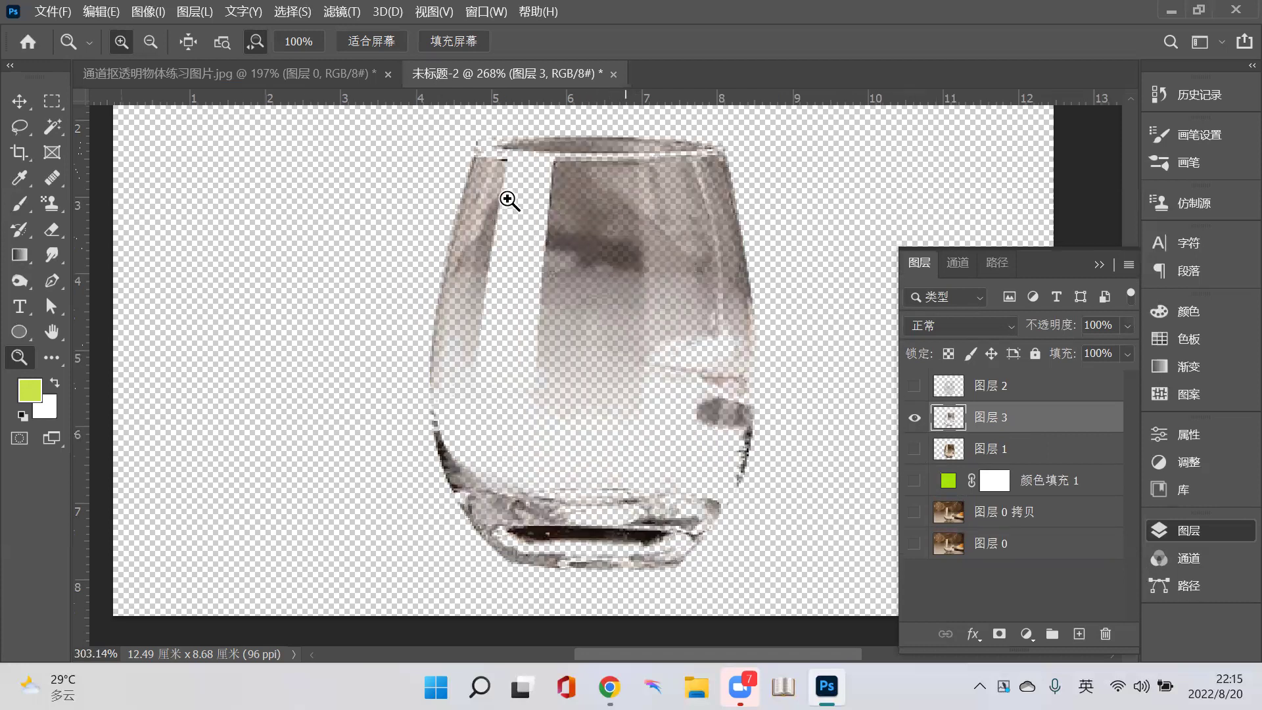
drag(589, 165, 589, 167)
alt+click(589, 167)
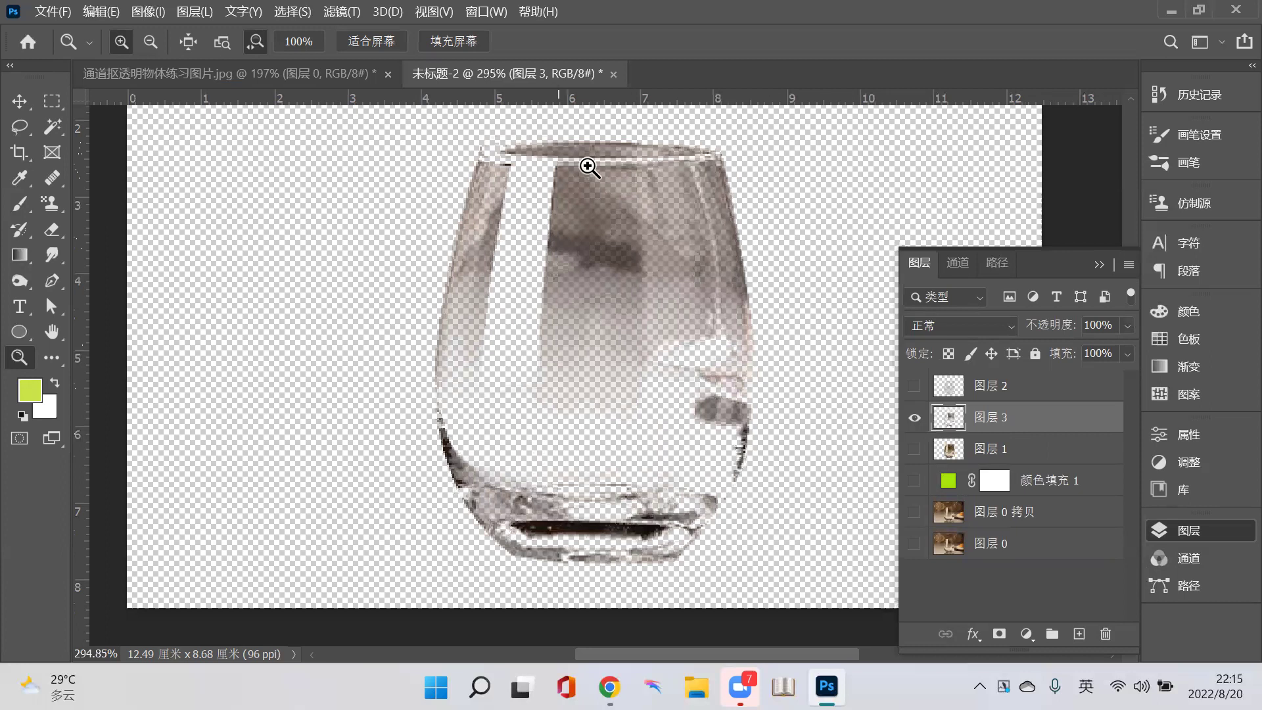
drag(564, 192, 564, 198)
alt+click(564, 198)
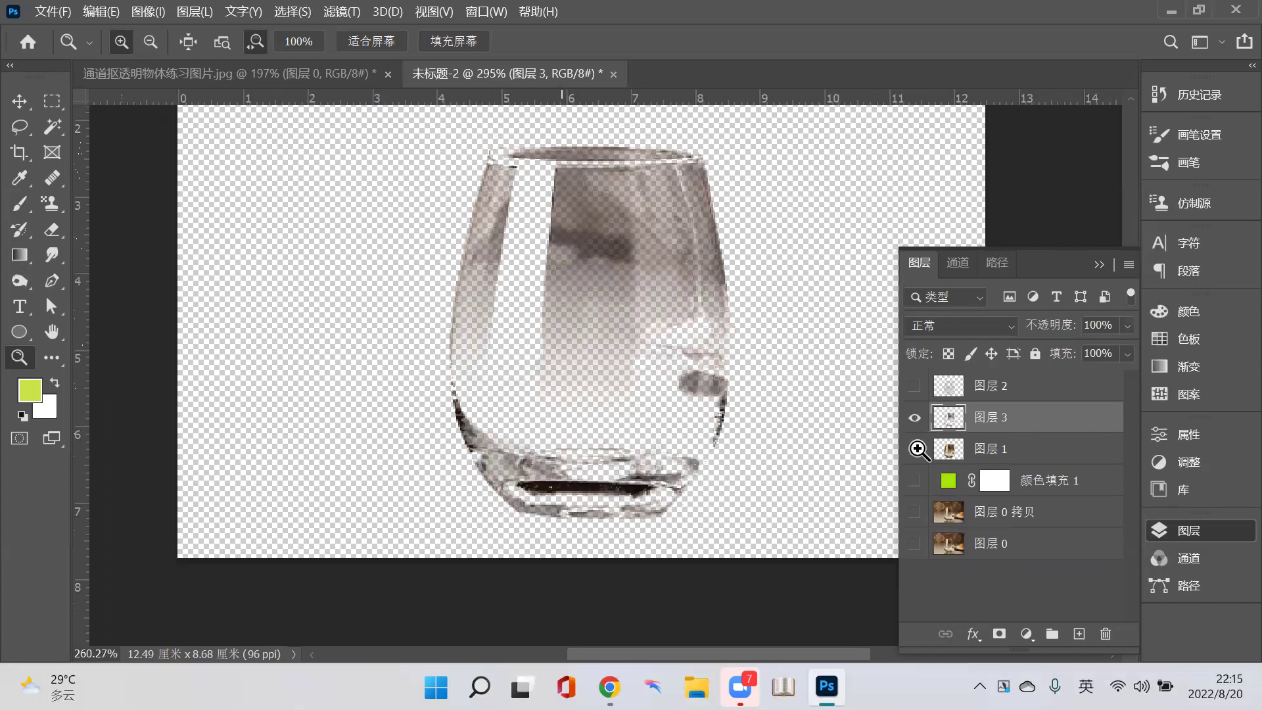
key(ctrl+plus)
scroll(724, 482, down, 3)
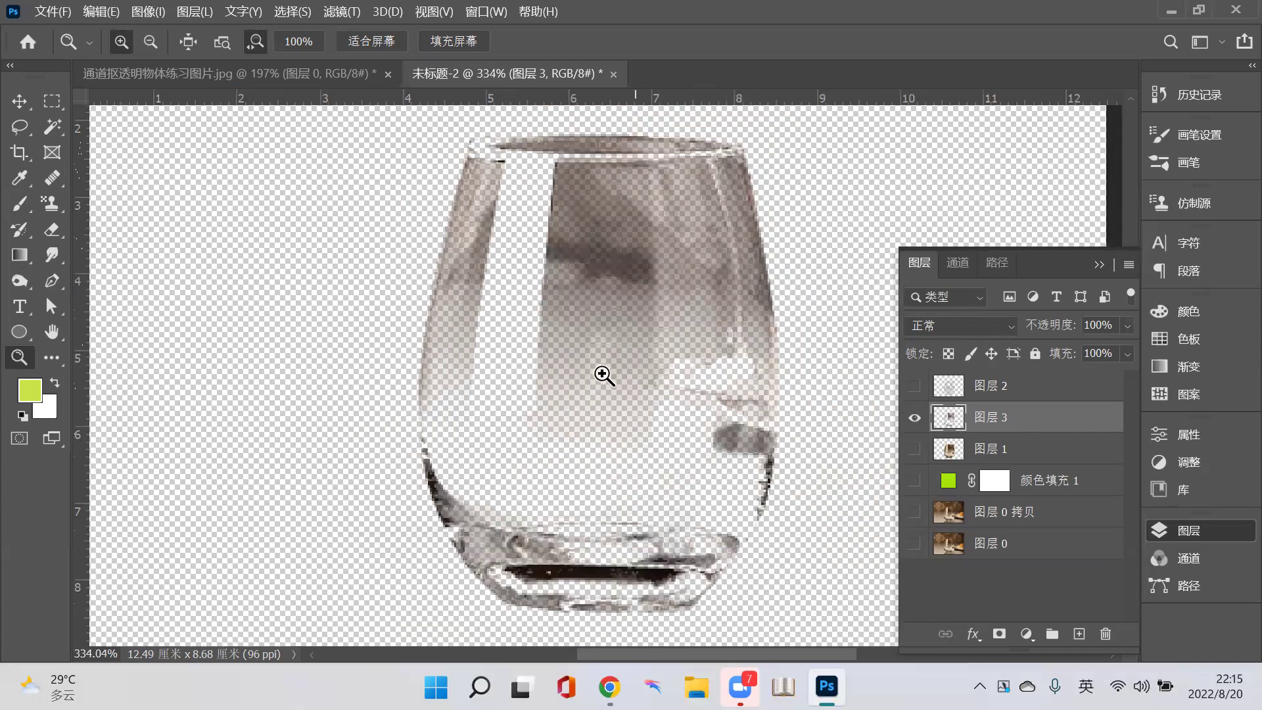
drag(656, 307, 740, 319)
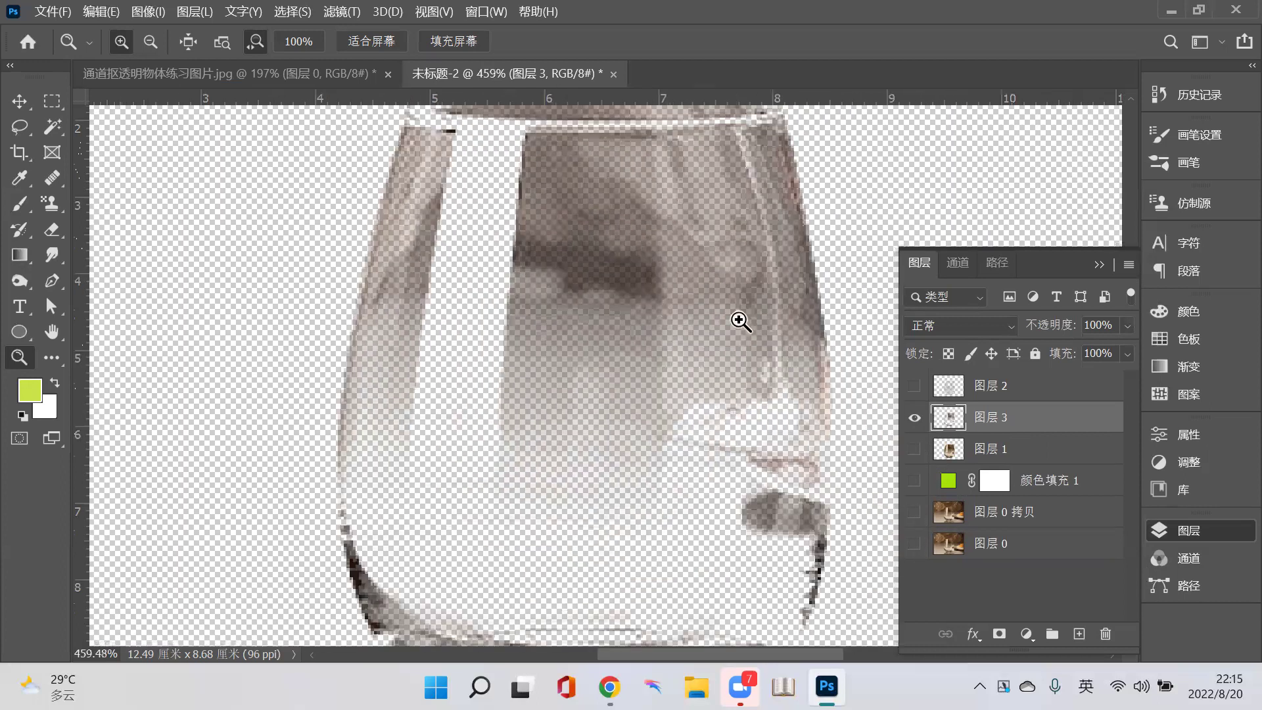
- Show the full glass cutout 图层 1 again for comparison, and display only the original photo 图层 0
key(ctrl+z)
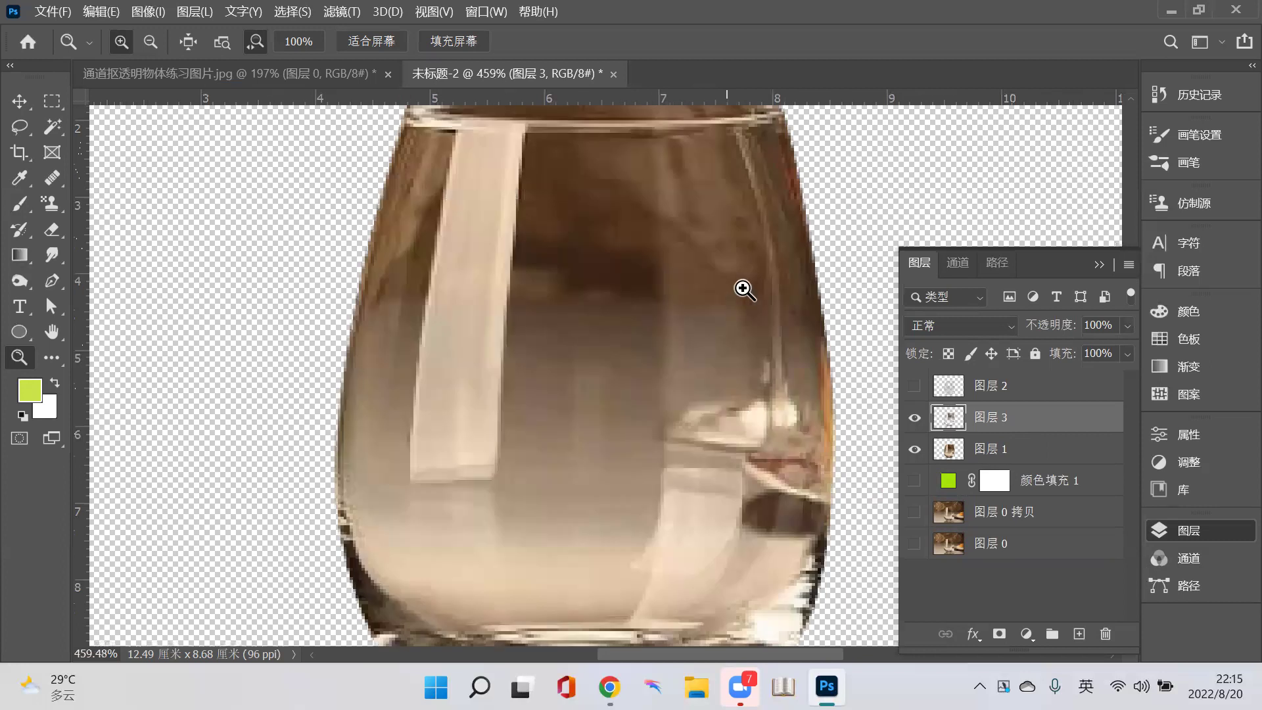
drag(727, 299, 585, 324)
key(ctrl+z)
key(ctrl+z)
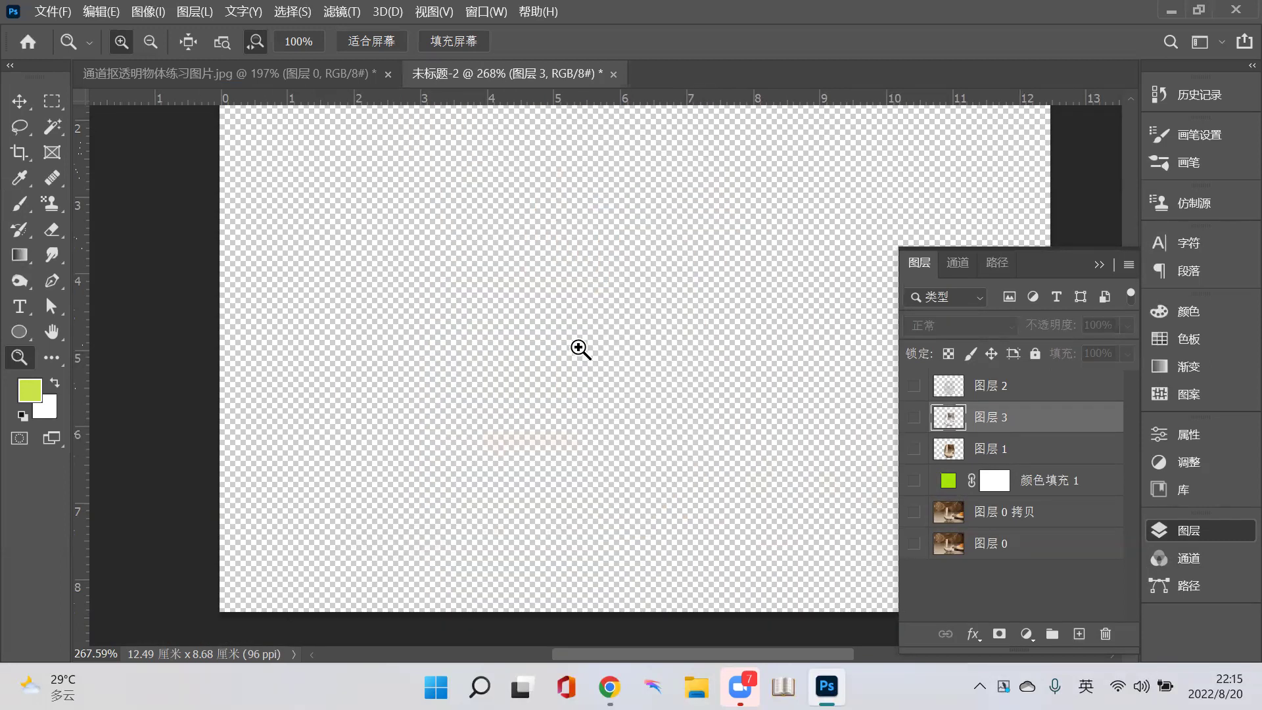
key(ctrl+z)
scroll(576, 325, down, 5)
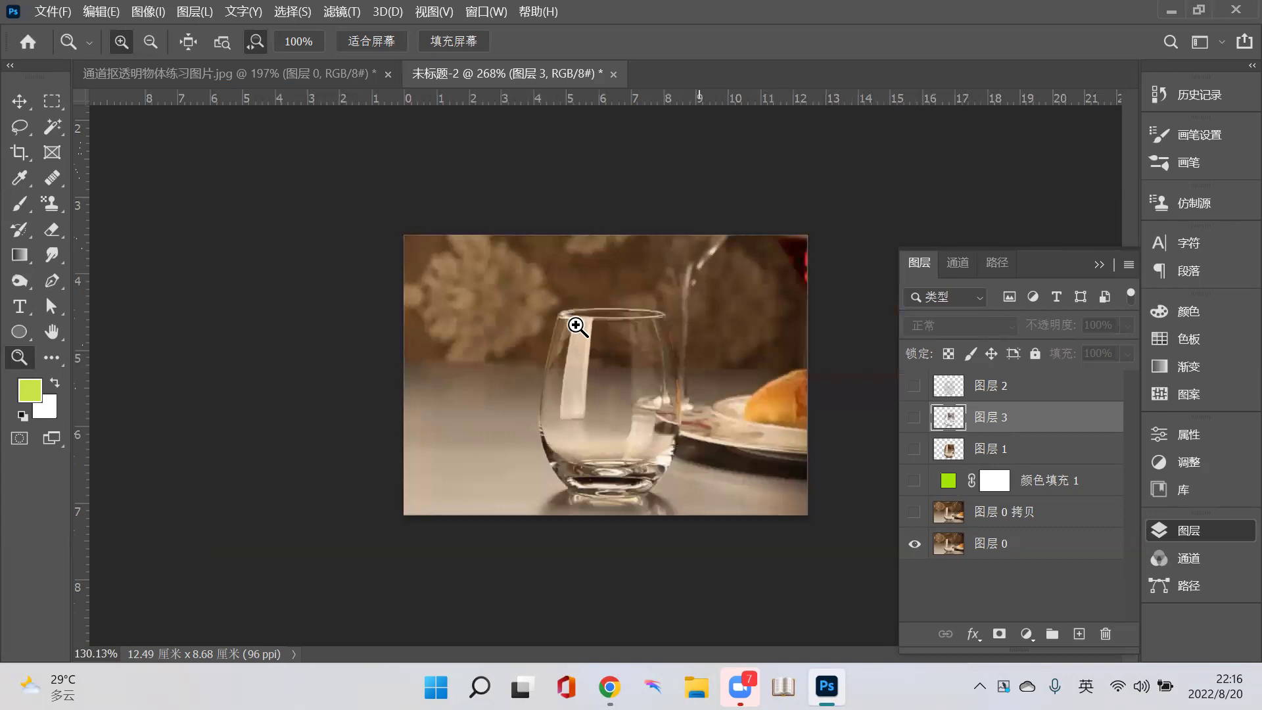
scroll(577, 326, up, 3)
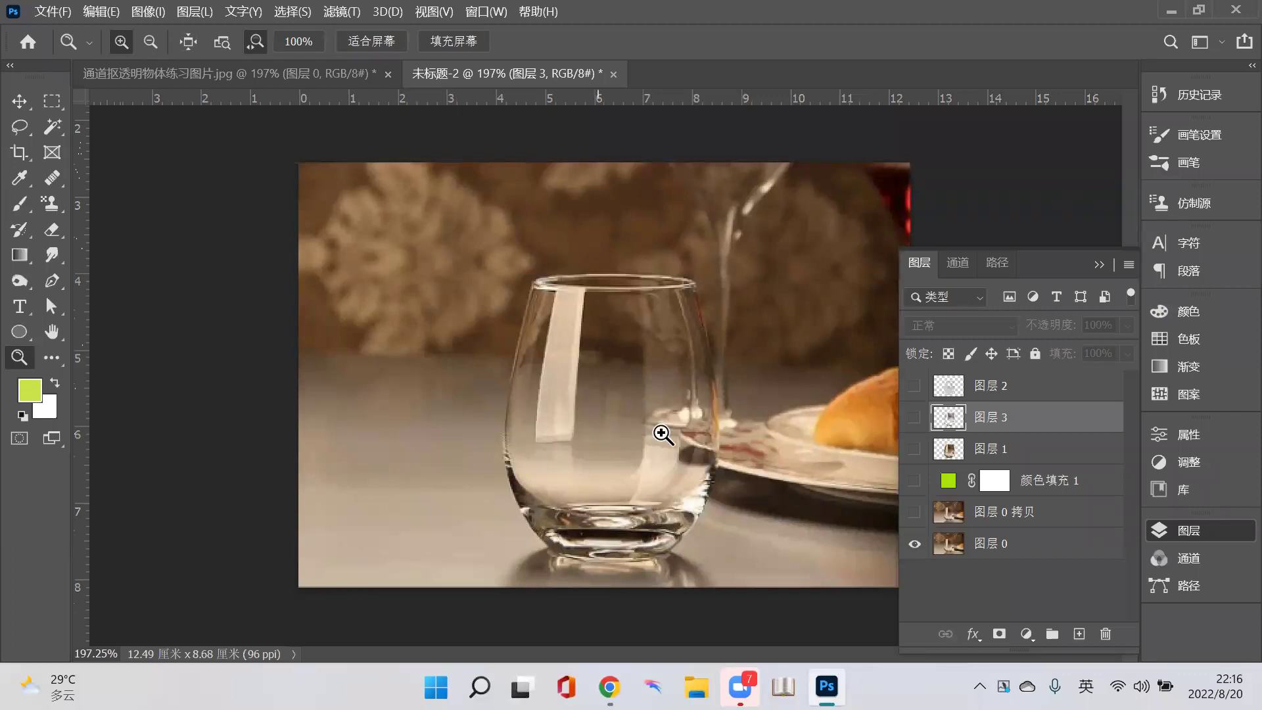
- Toggle the green color fill over the original photo, and leave only the extracted dark-areas layer 图层 3 visible
click(914, 480)
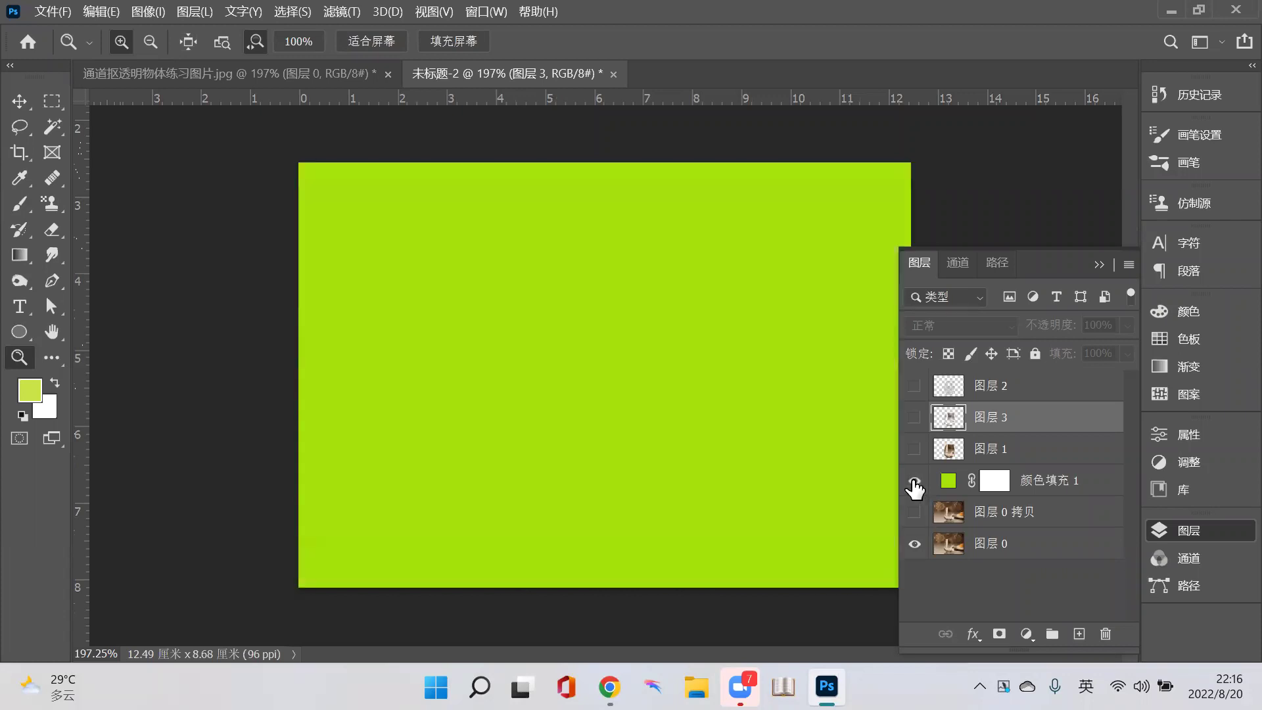
click(915, 482)
click(915, 482)
click(914, 482)
click(915, 482)
click(914, 418)
click(914, 480)
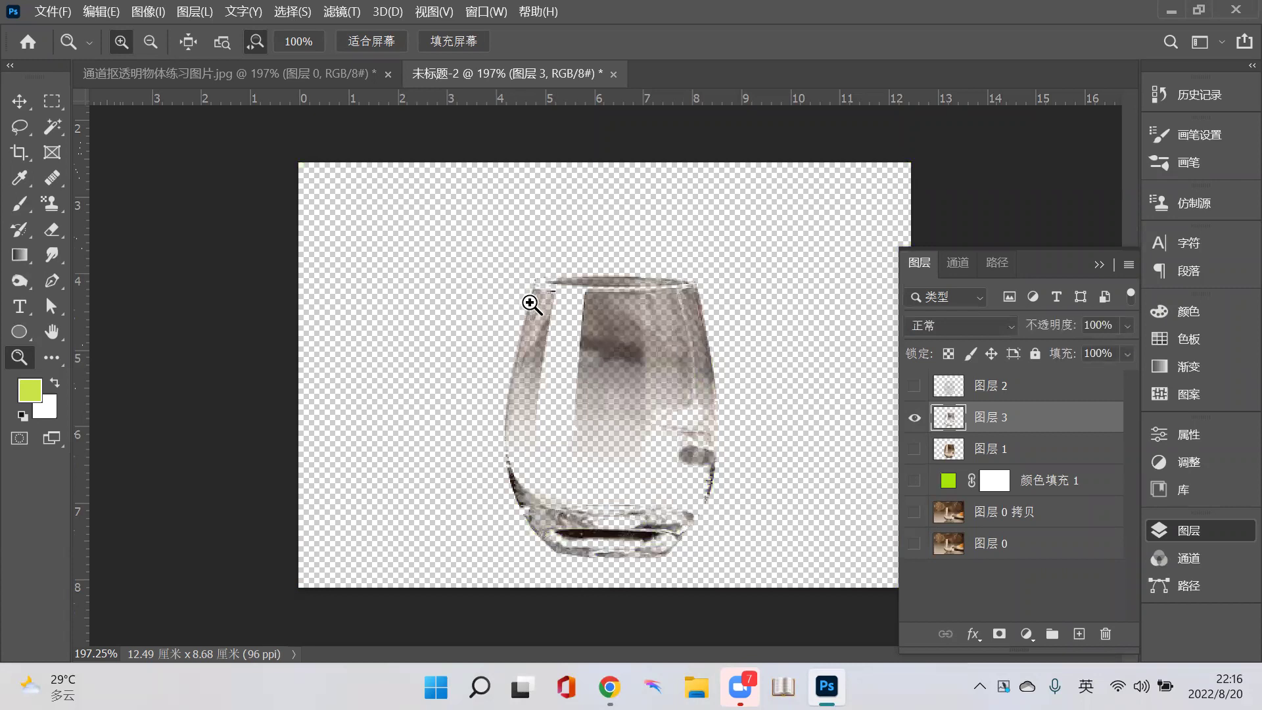
- Desaturate the extracted dark-areas layer 图层 3
drag(639, 304, 732, 330)
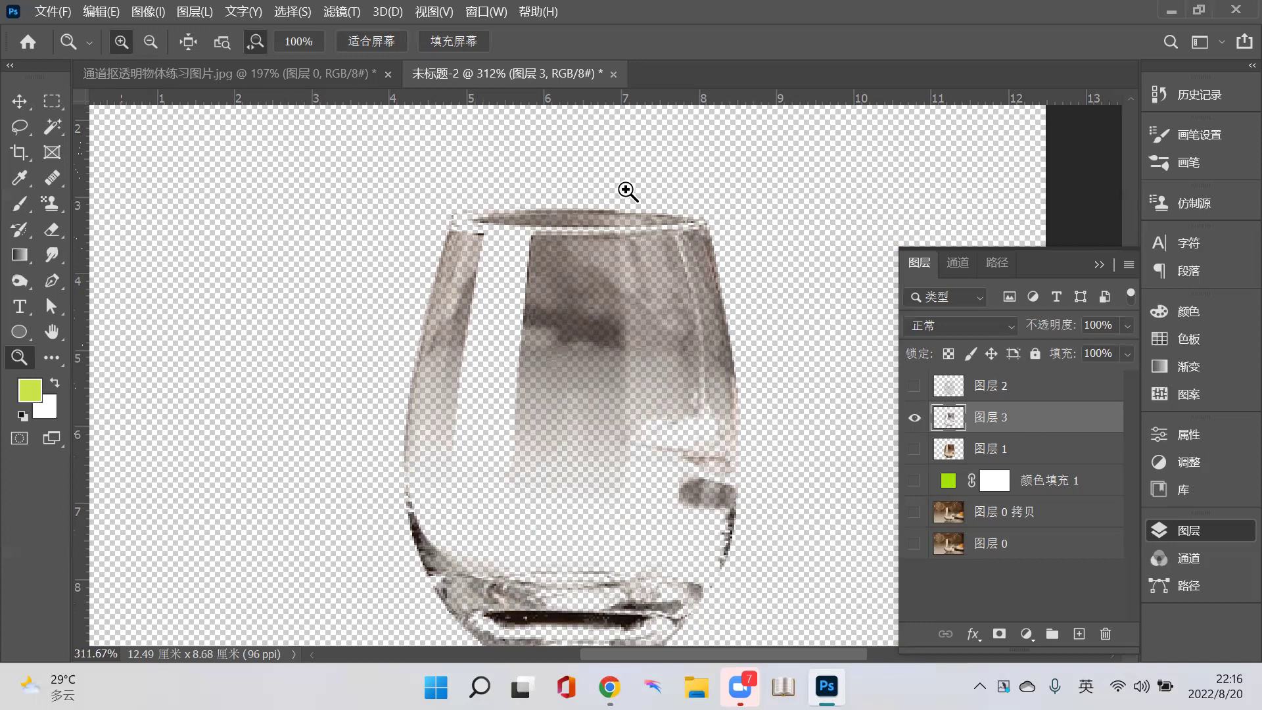
click(148, 12)
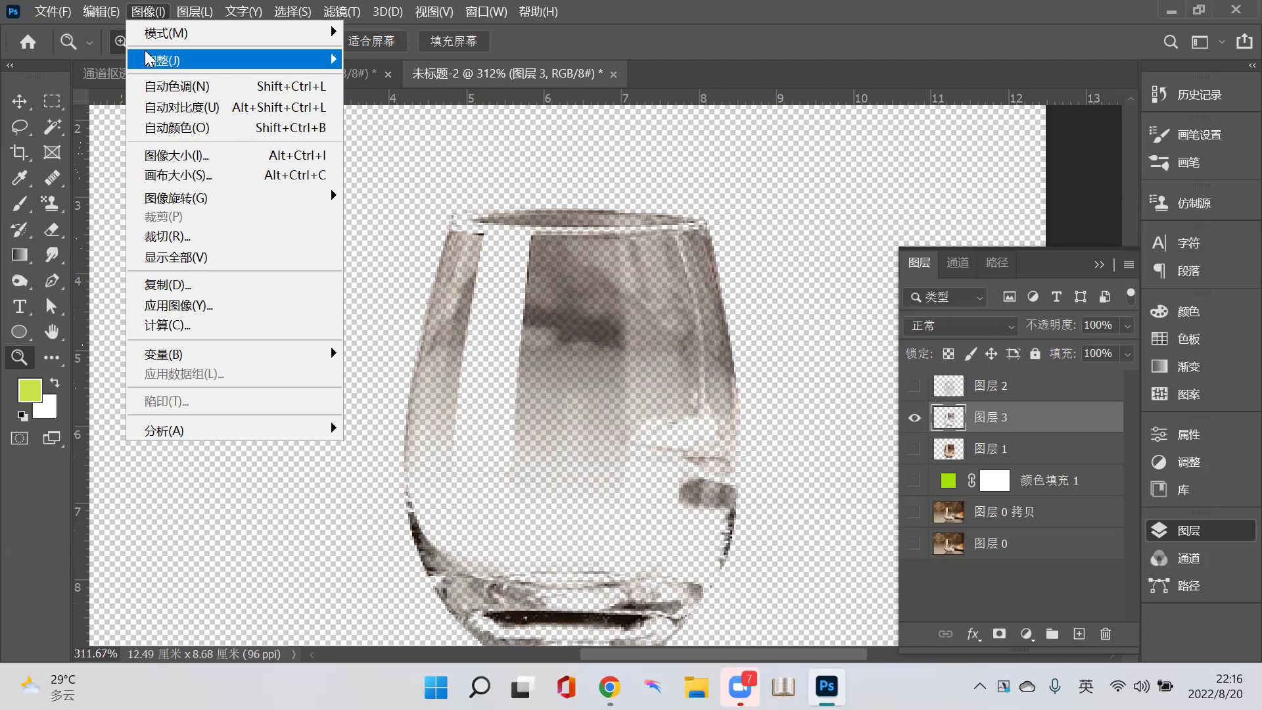
mouse_move(309, 62)
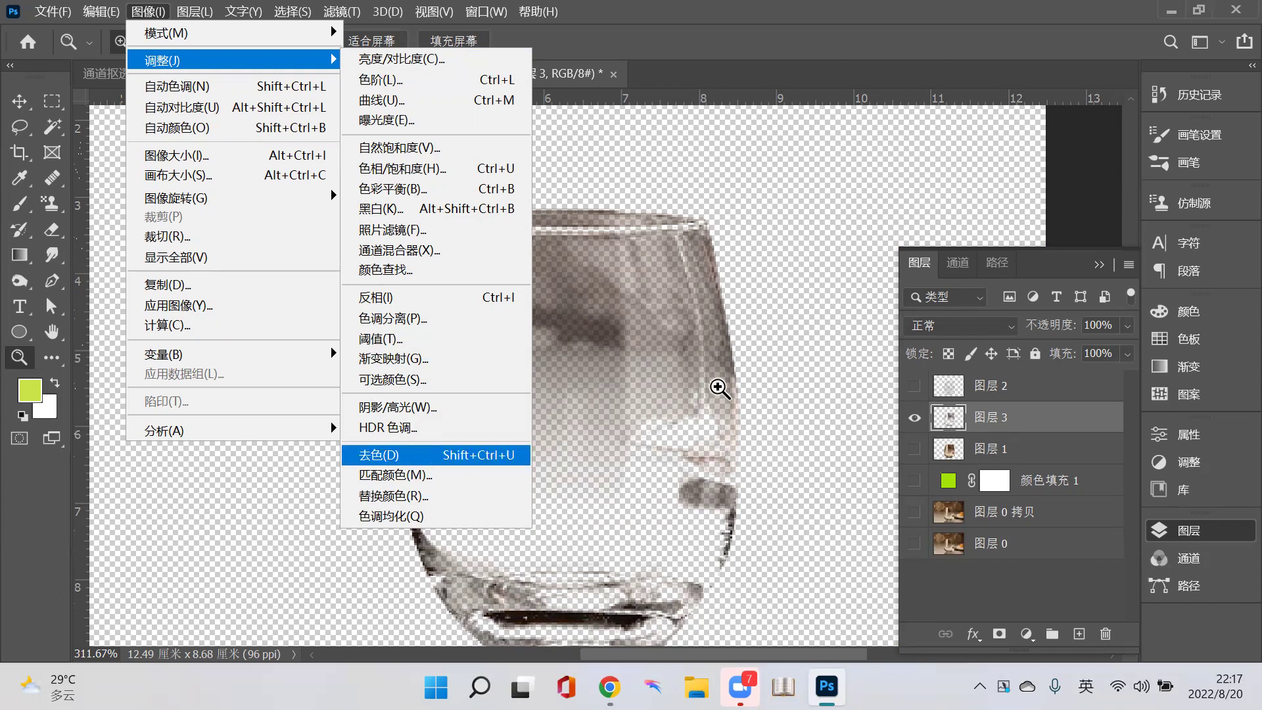
click(629, 304)
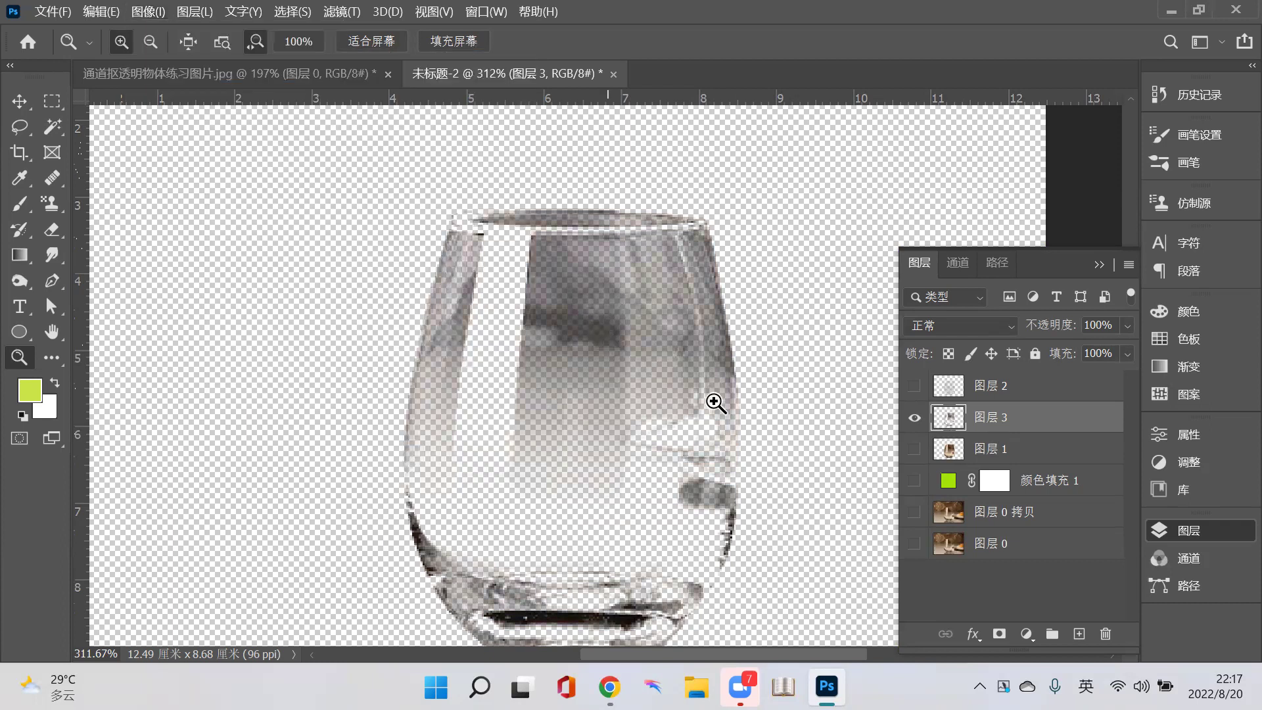
- Examine the desaturated dark-areas layer 图层 3 up close, checking the dark patches inside the glass against transparency
click(729, 364)
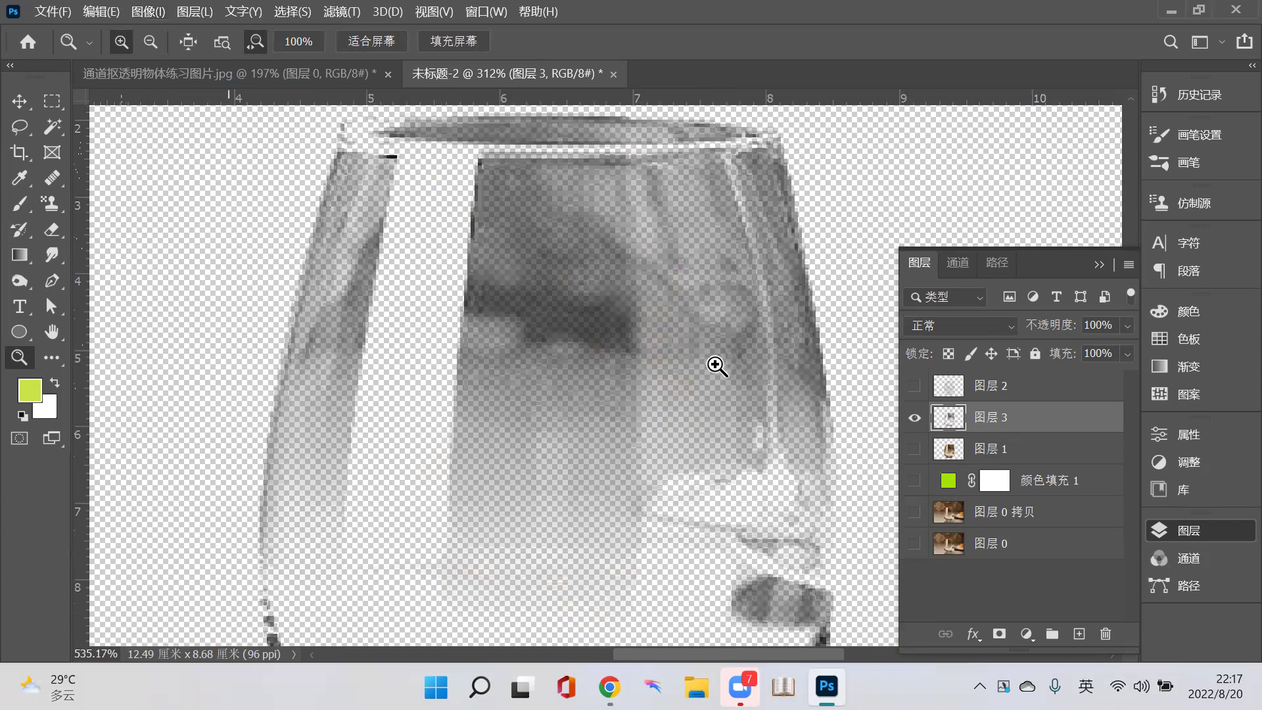
scroll(716, 365, down, 7)
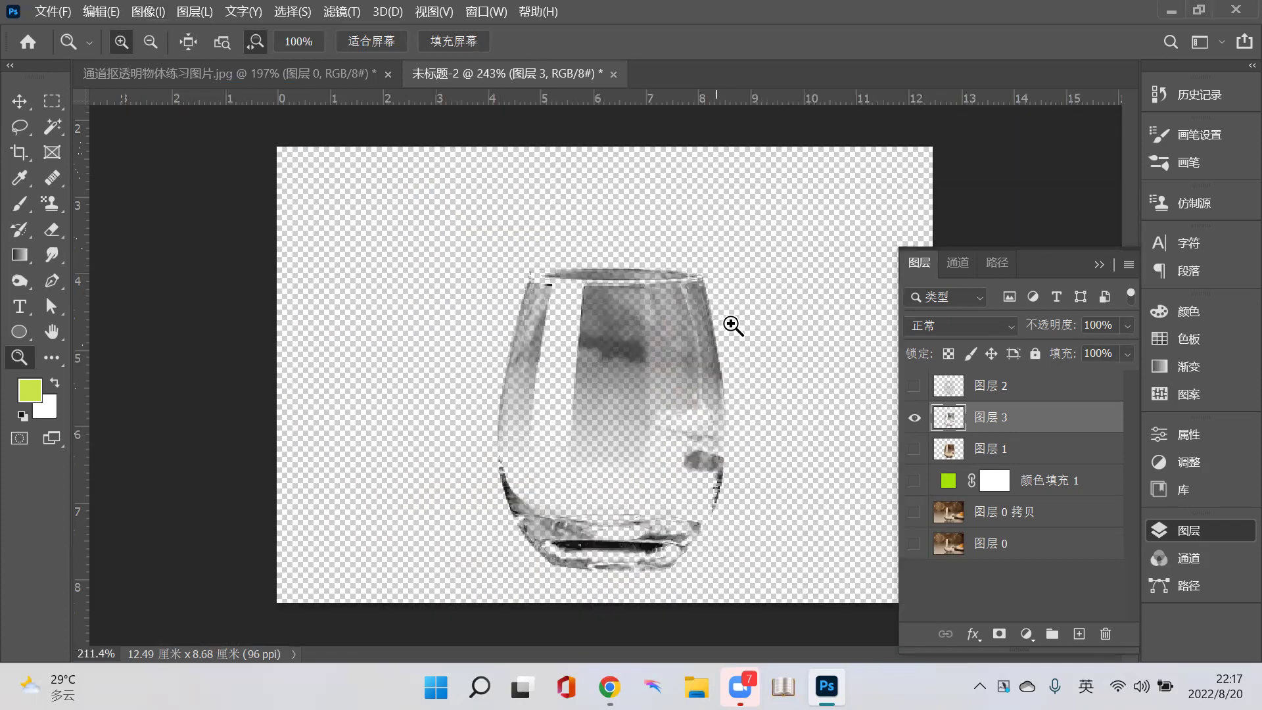
scroll(746, 290, up, 3)
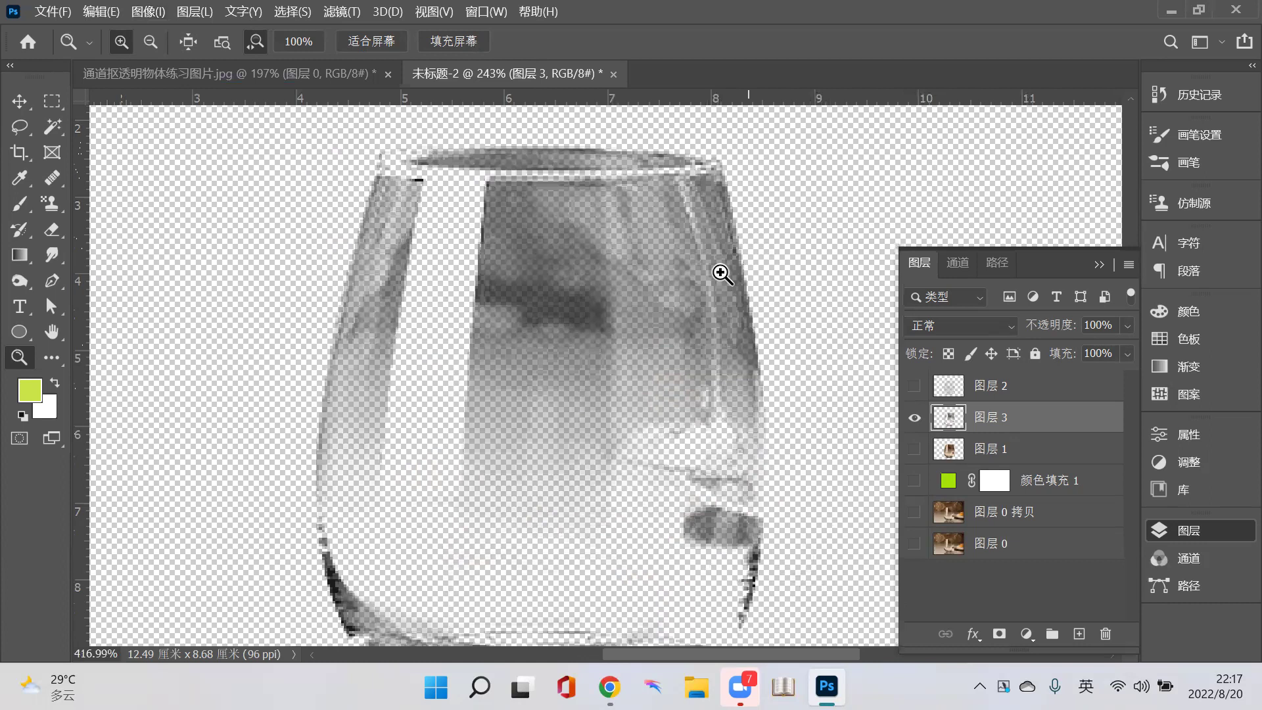
scroll(723, 274, down, 3)
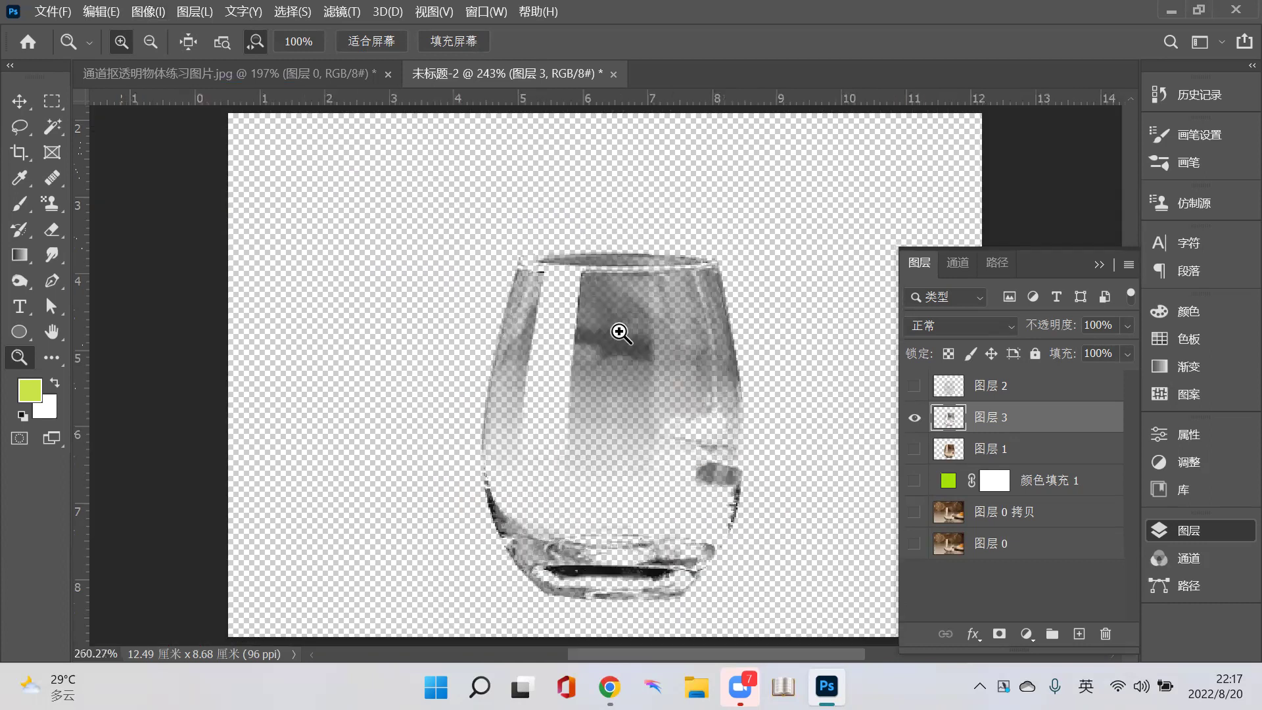
click(674, 276)
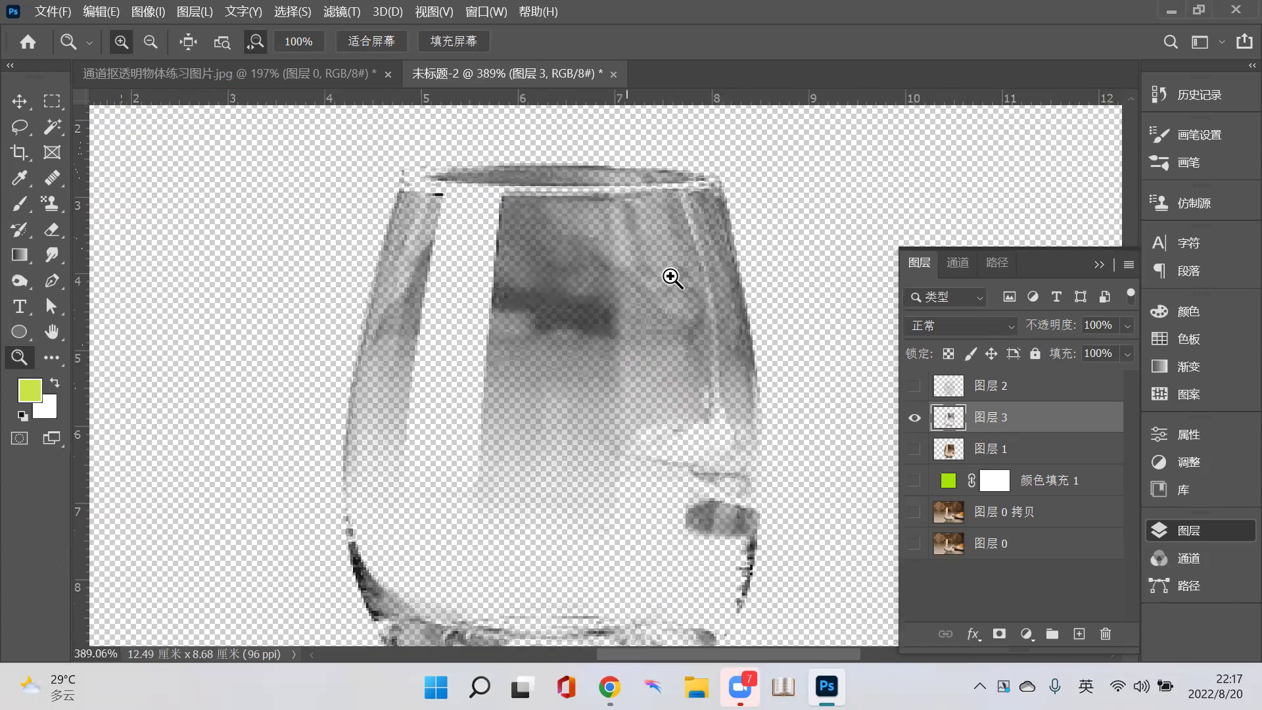
click(656, 286)
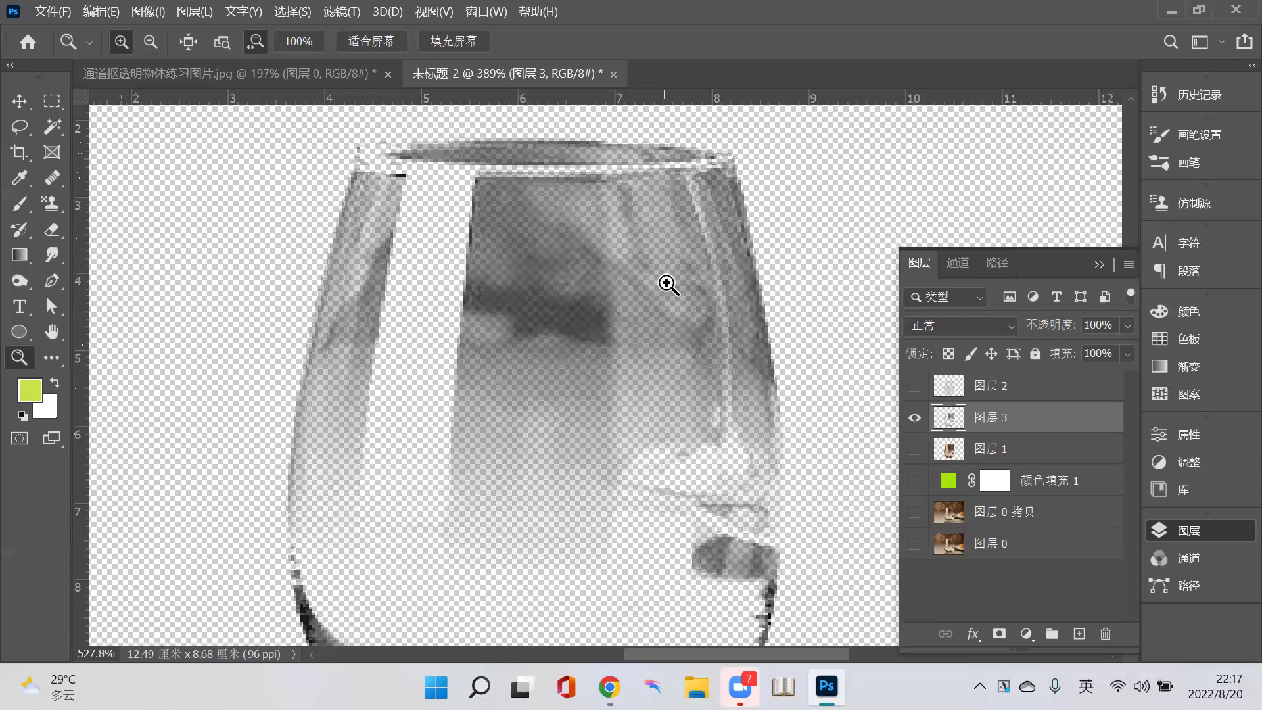
alt+click(668, 284)
alt+click(653, 302)
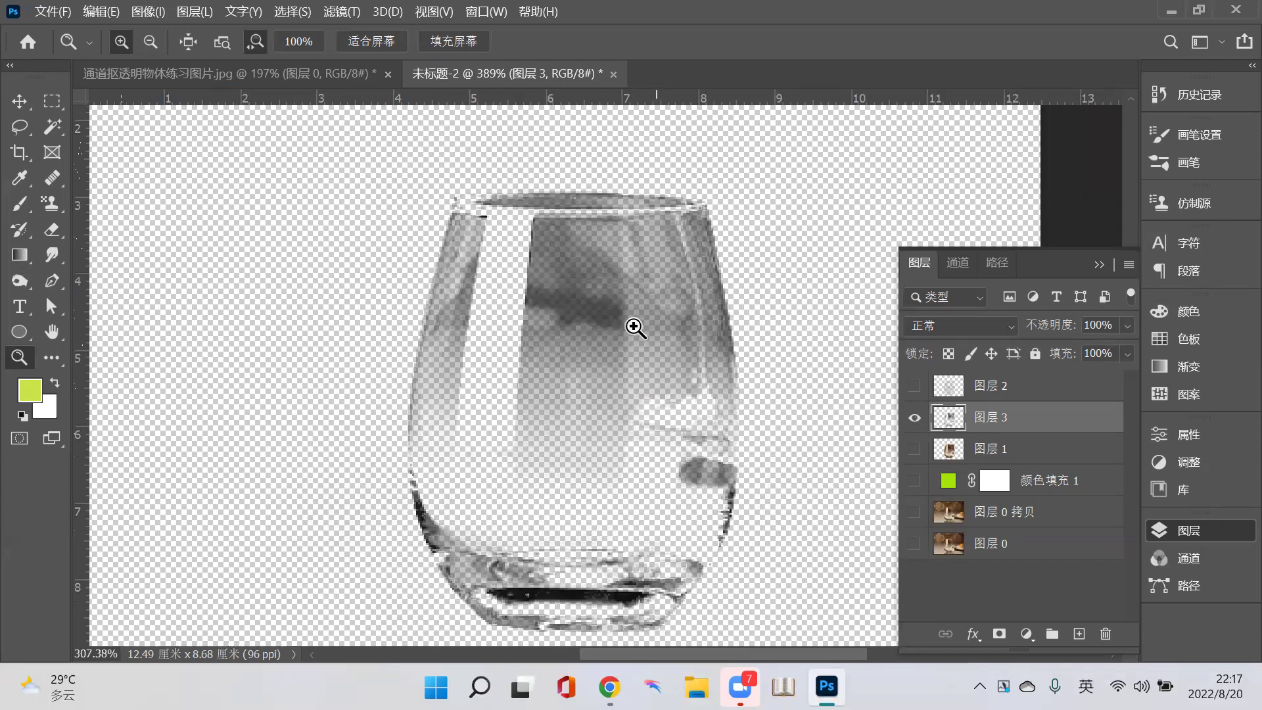
drag(591, 309, 603, 312)
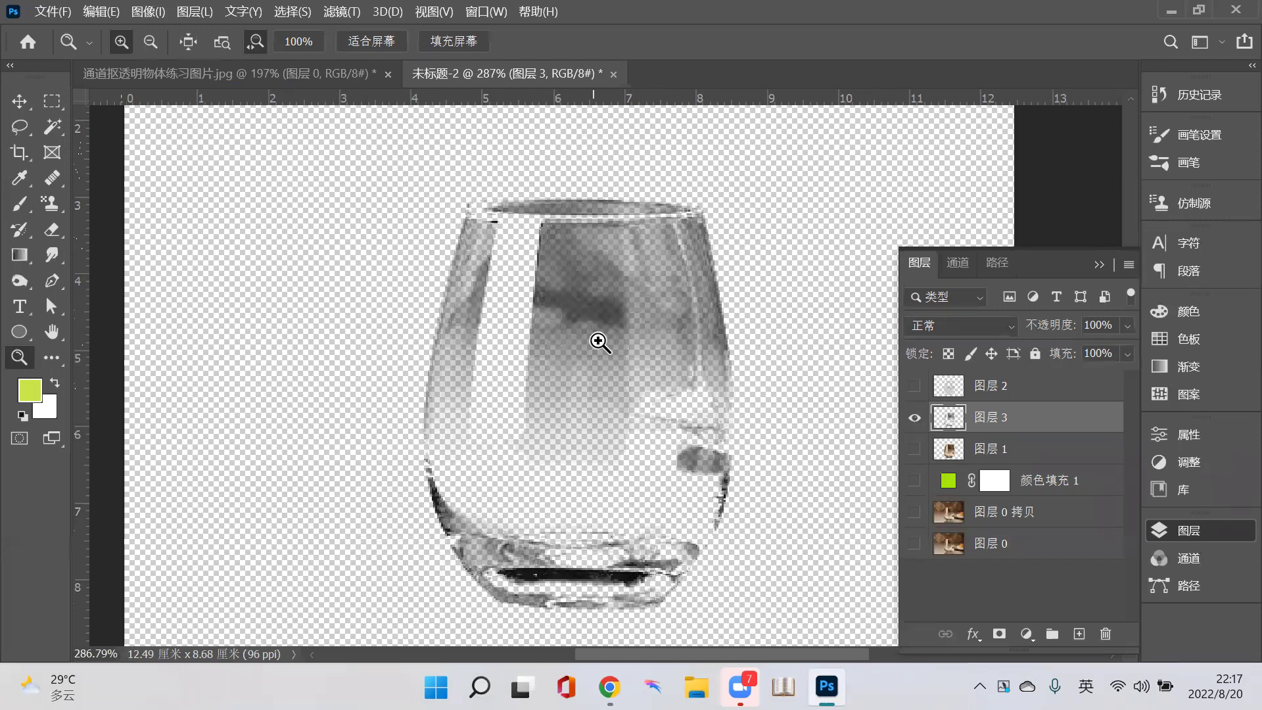
drag(596, 340, 600, 341)
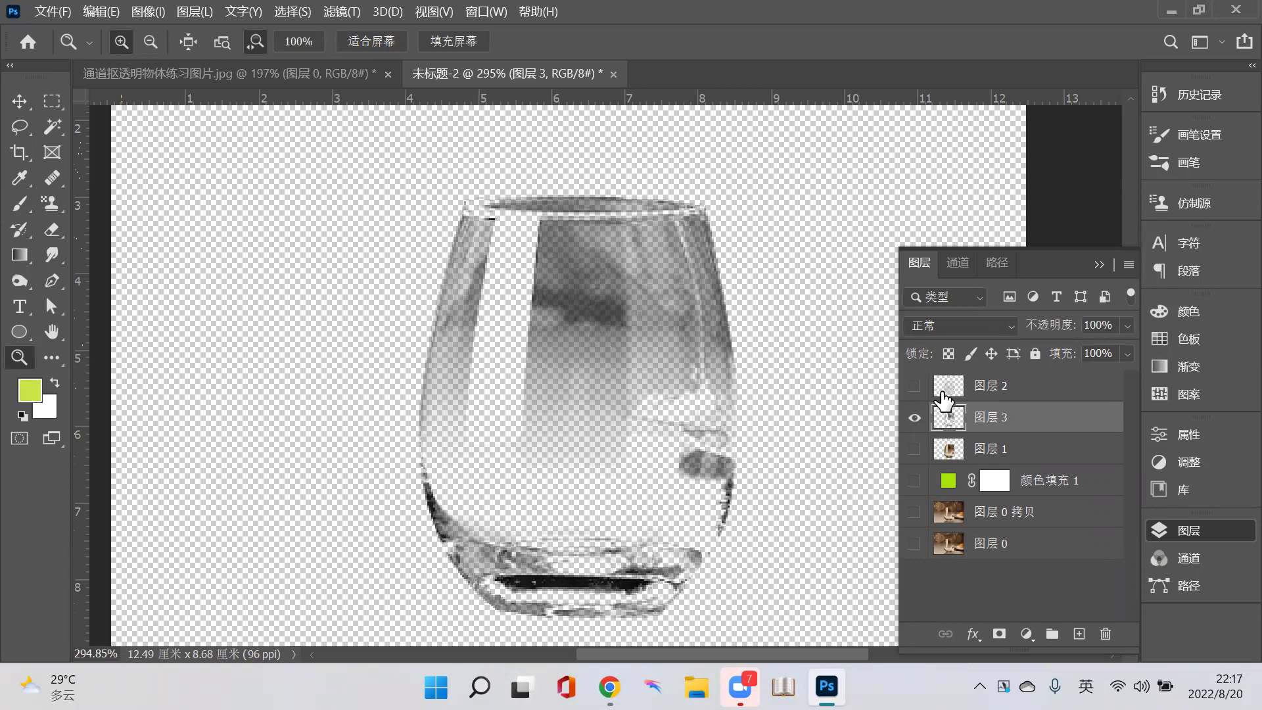
- Show the highlights layer 图层 2 together with the dark-areas layer 图层 3 and inspect the combined glass
click(915, 388)
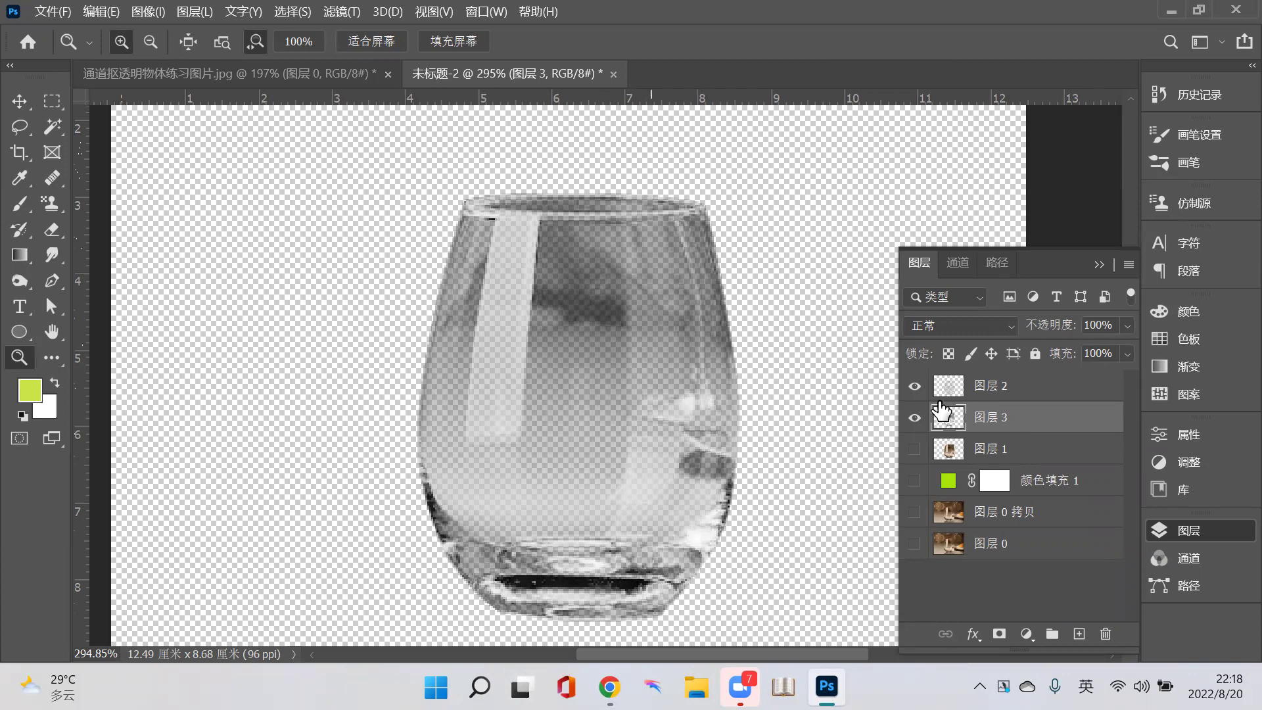
scroll(653, 398, down, 3)
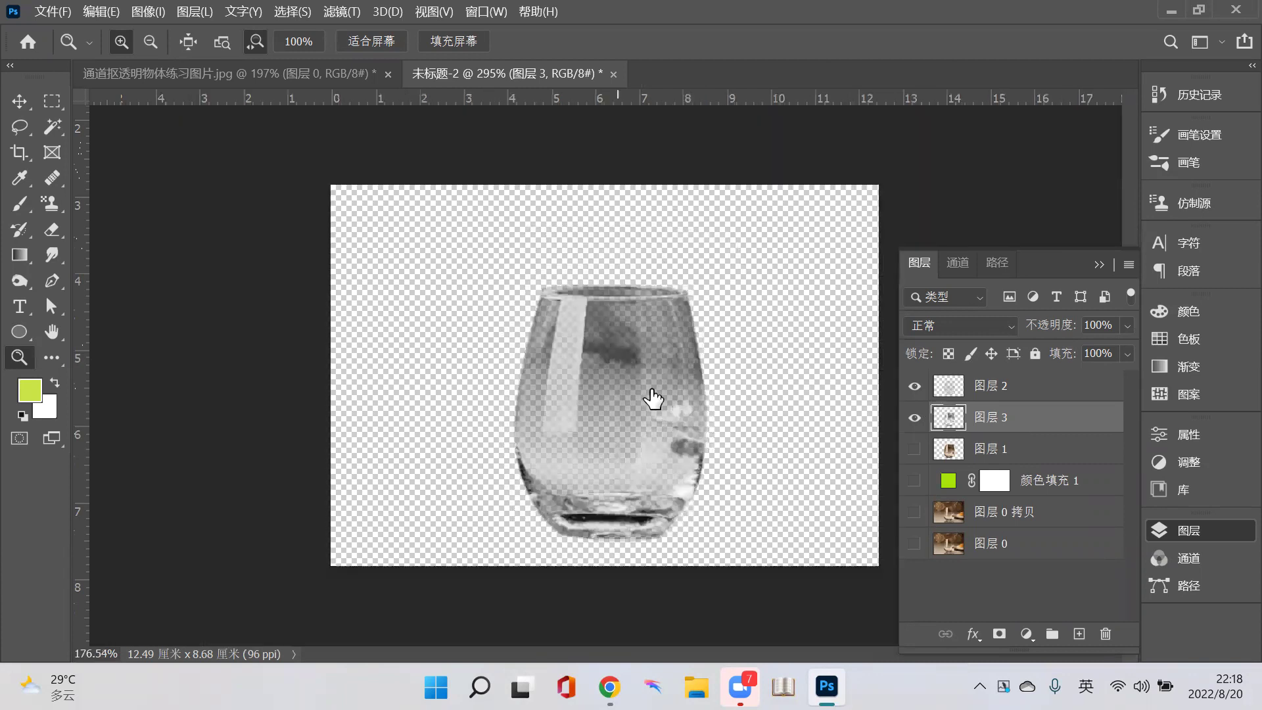
scroll(582, 276, up, 3)
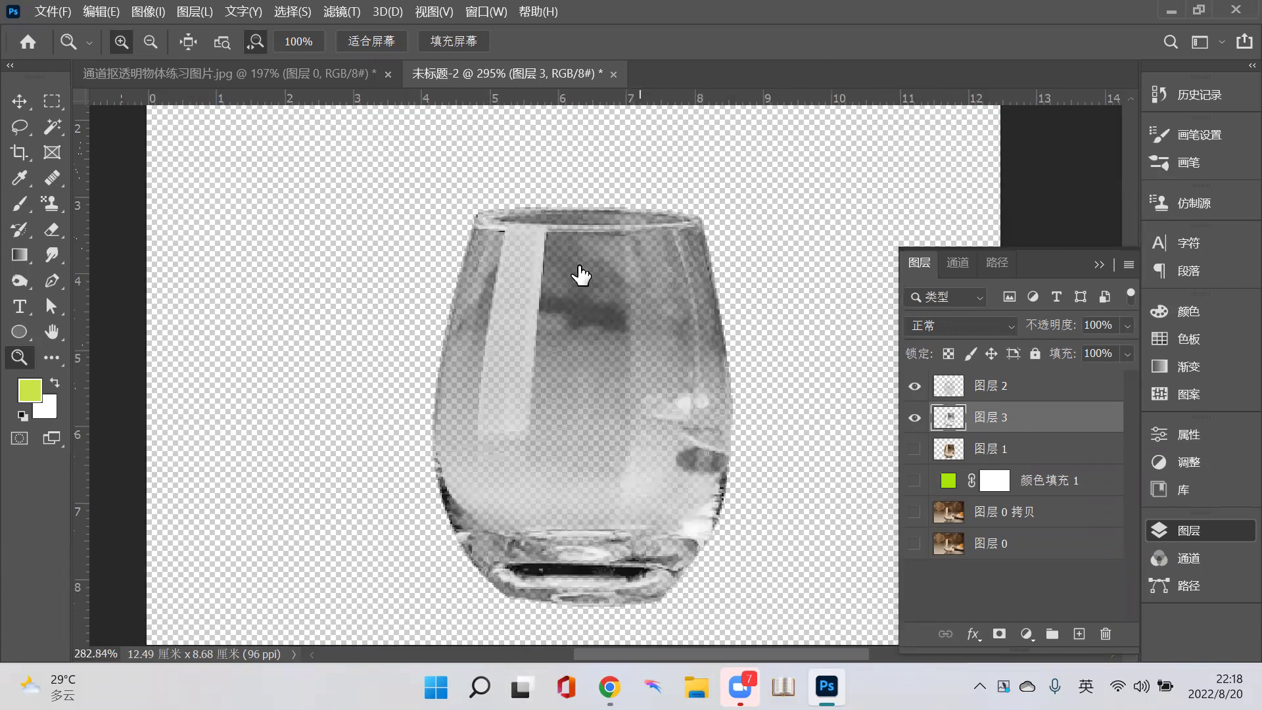
scroll(571, 274, up, 1)
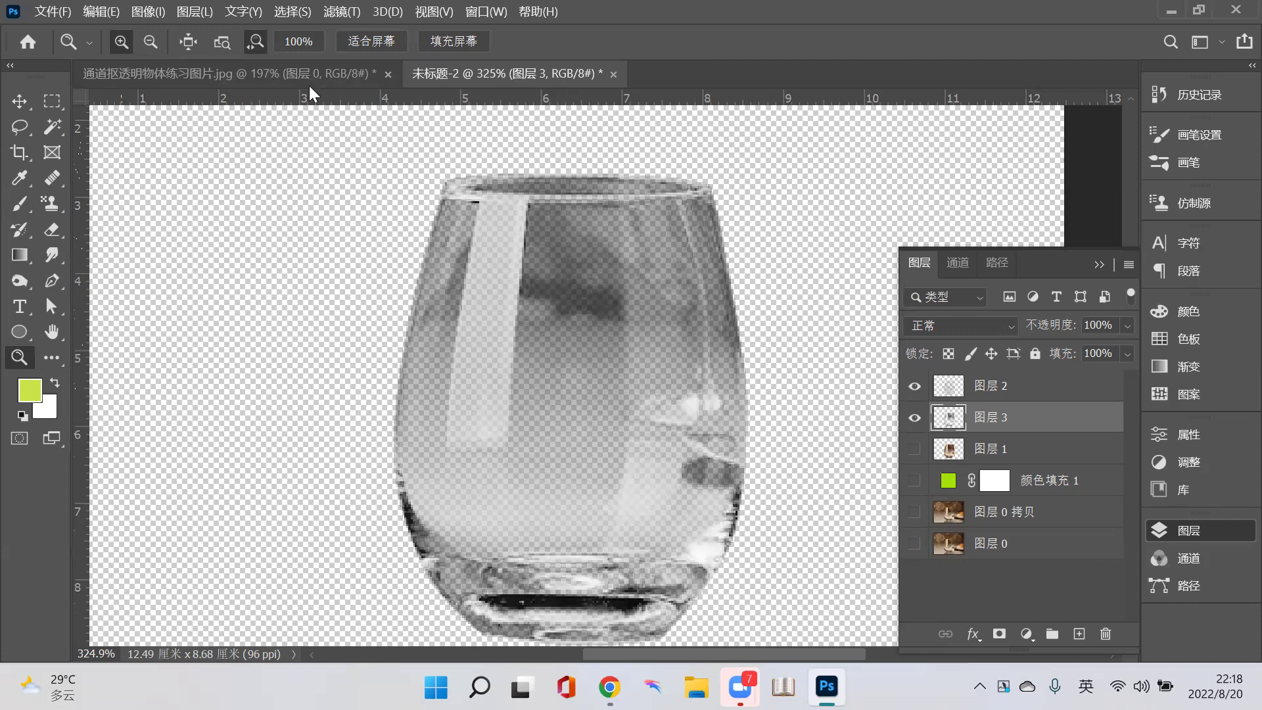
key(shift)
drag(577, 233, 555, 240)
mouse_move(549, 313)
mouse_down()
mouse_move(634, 289)
mouse_move(611, 256)
mouse_move(639, 305)
mouse_move(696, 332)
mouse_move(648, 229)
mouse_move(632, 258)
mouse_up()
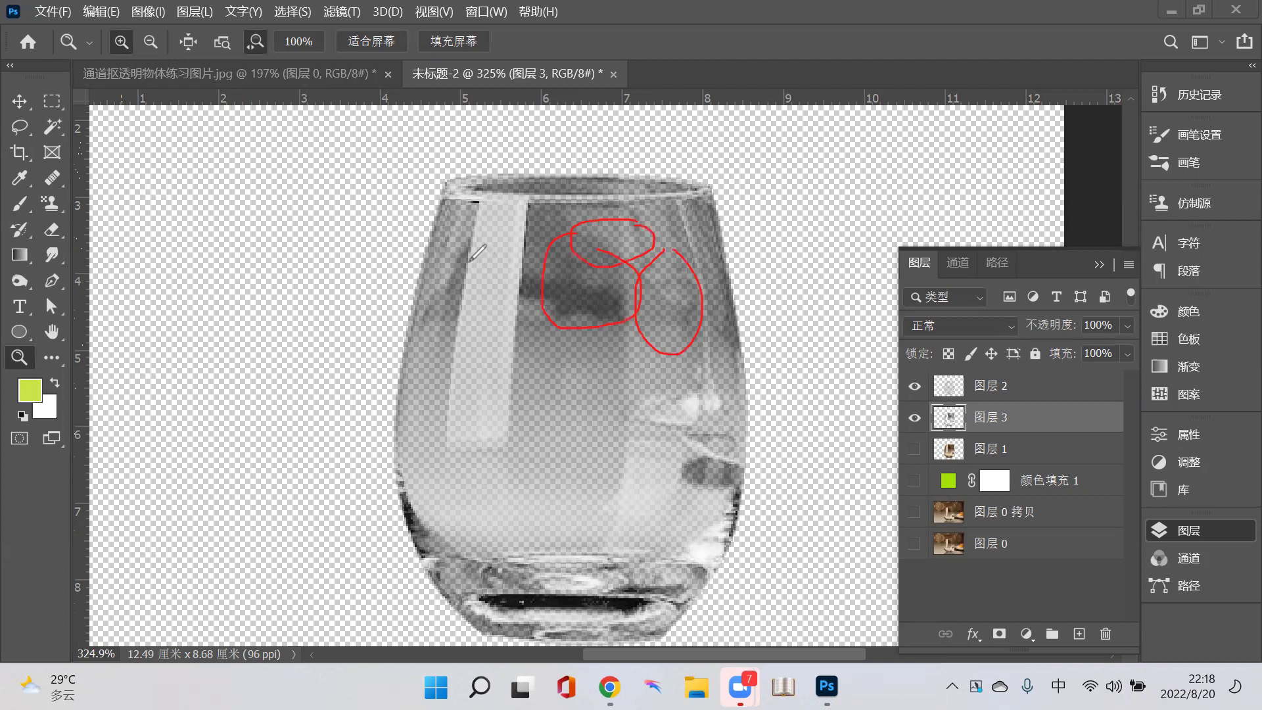
mouse_move(451, 247)
mouse_down()
mouse_move(433, 270)
mouse_move(422, 327)
mouse_move(453, 302)
mouse_move(456, 253)
mouse_up()
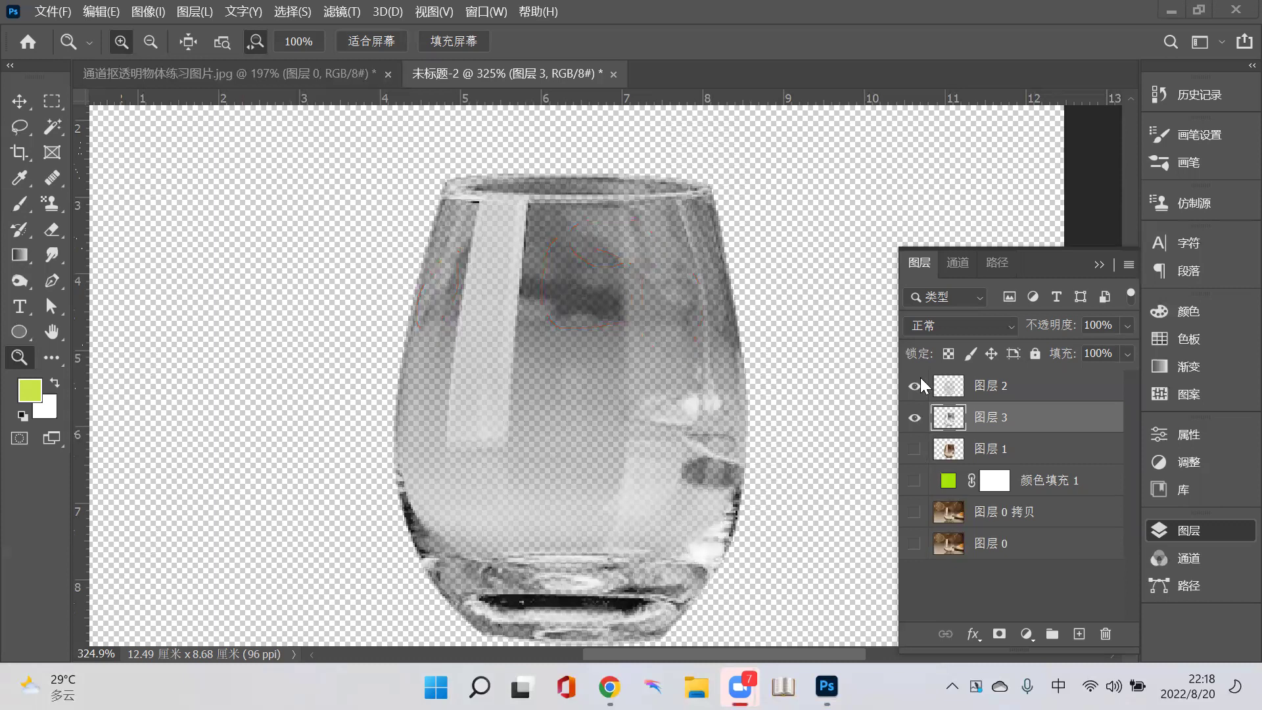
- Hide the extracted layers, display only the original photo 图层 0, and examine the background showing through the glass
click(914, 418)
drag(913, 387, 911, 510)
click(914, 512)
click(914, 544)
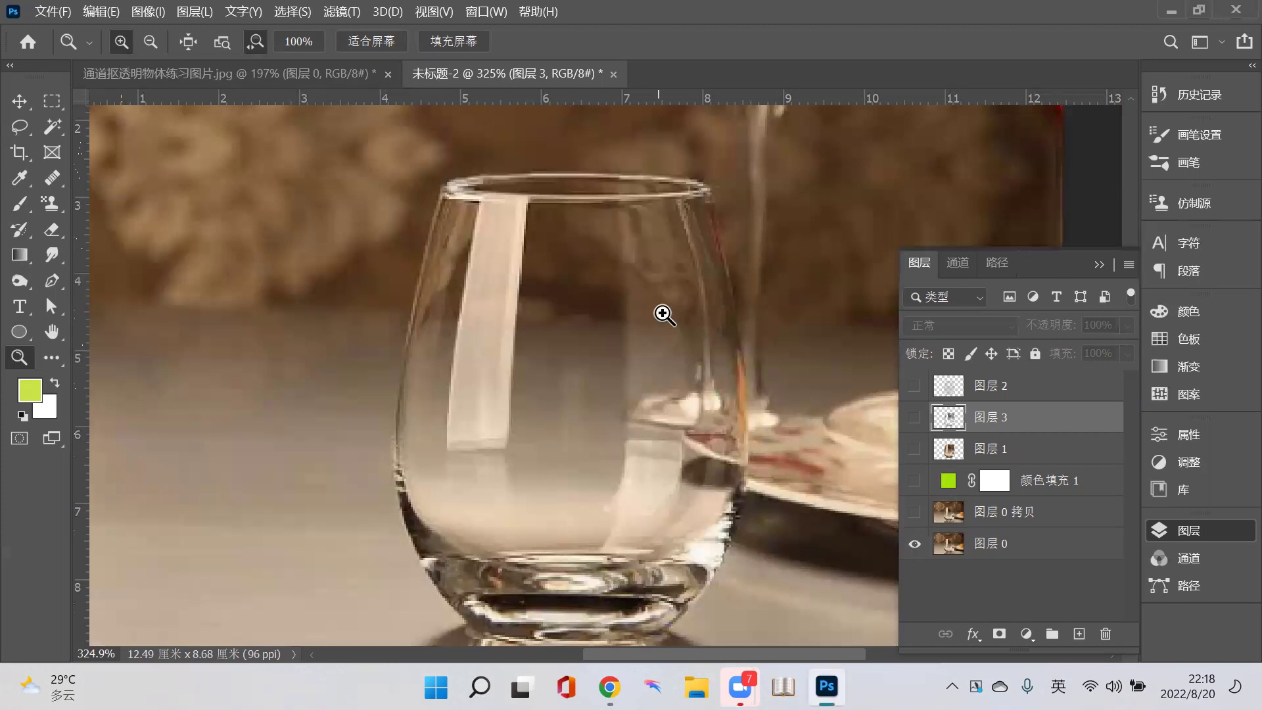
scroll(662, 314, up, 1)
scroll(663, 334, down, 4)
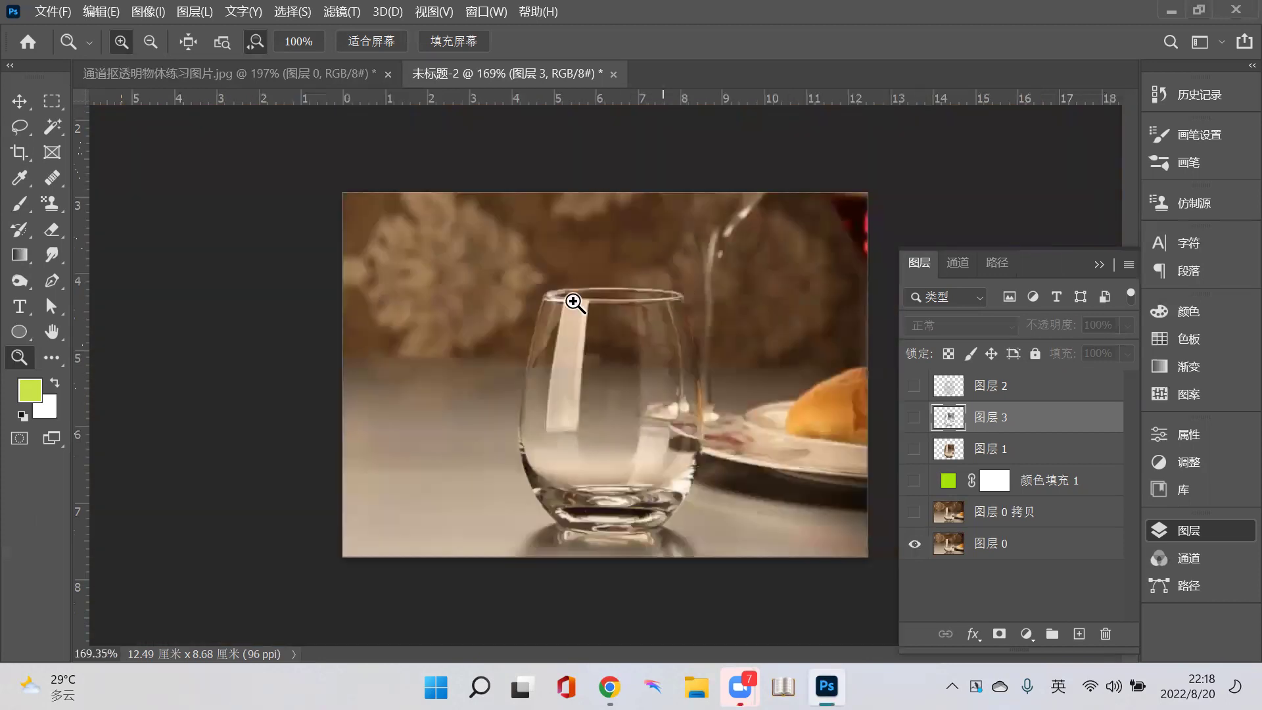
scroll(611, 313, up, 1)
scroll(592, 336, up, 1)
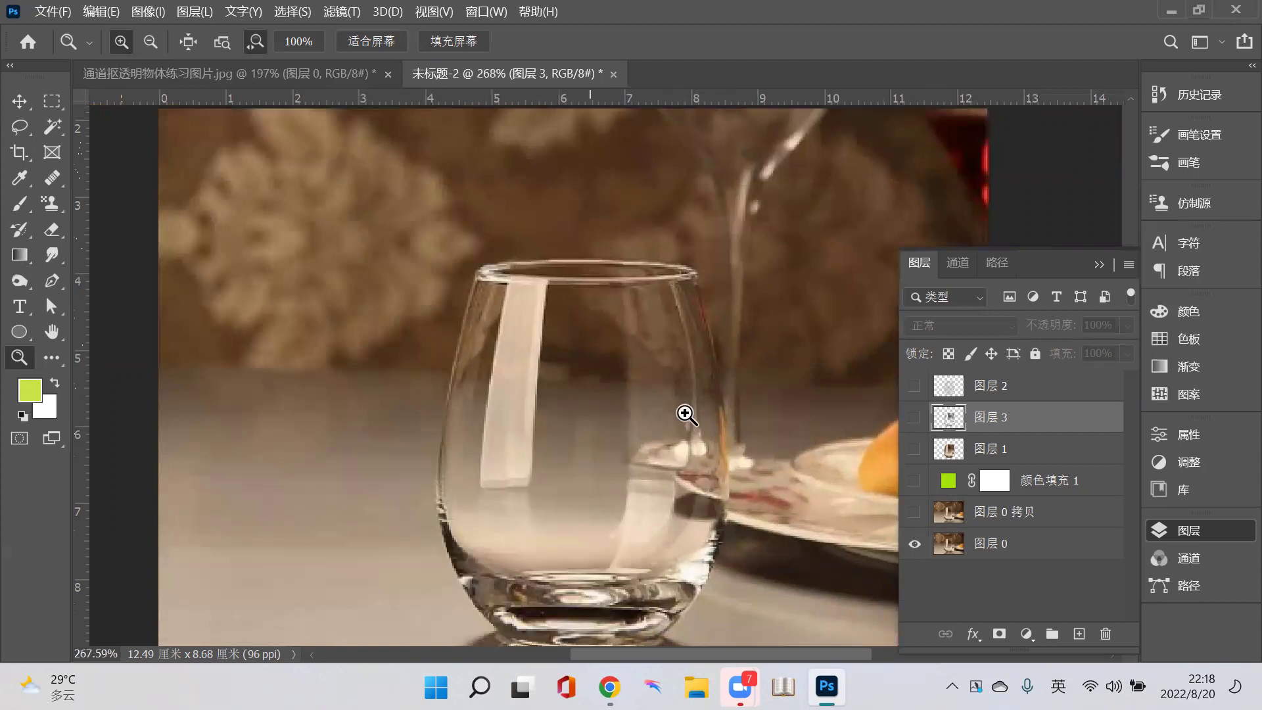
- Show 图层 2 and 图层 3 again over the photo, then hide 图层 0 to view the glass against transparency
click(914, 386)
click(914, 417)
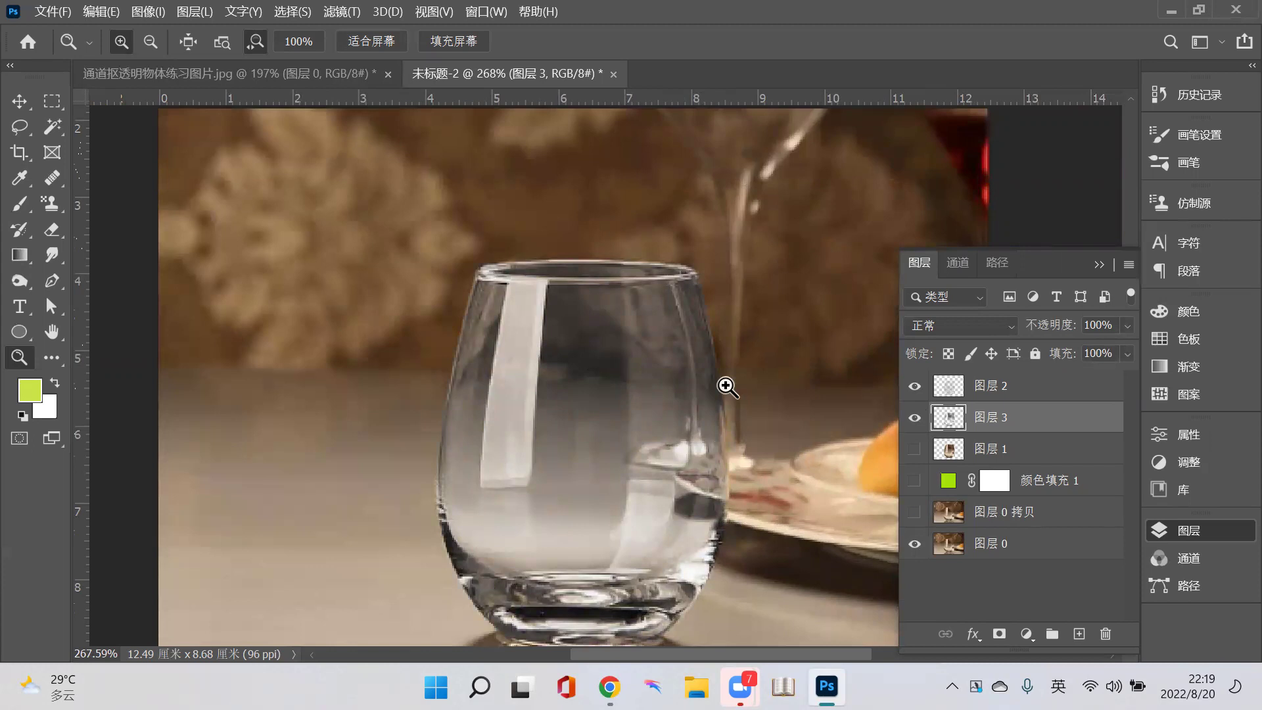
key(ctrl+z)
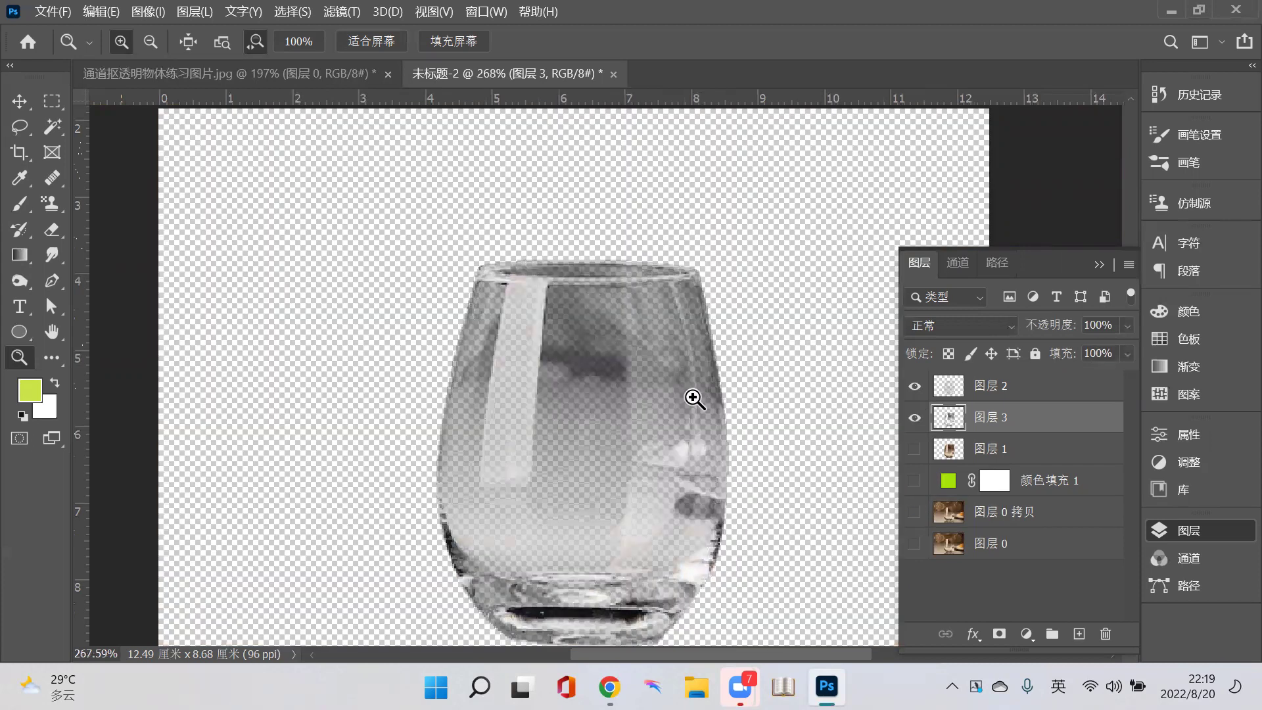
scroll(693, 398, up, 3)
scroll(693, 397, down, 4)
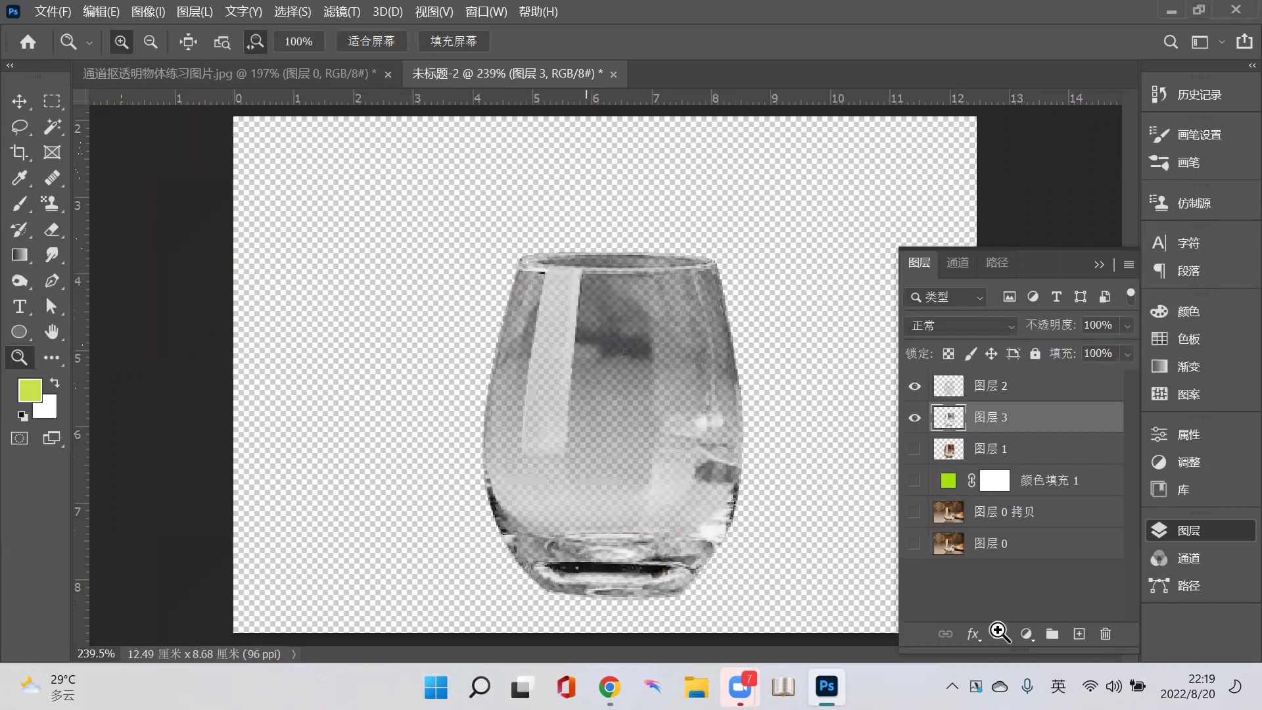
- Add a layer mask to the dark-areas layer 图层 3, and toggle 图层 2 off and on to compare
scroll(999, 631, up, 3)
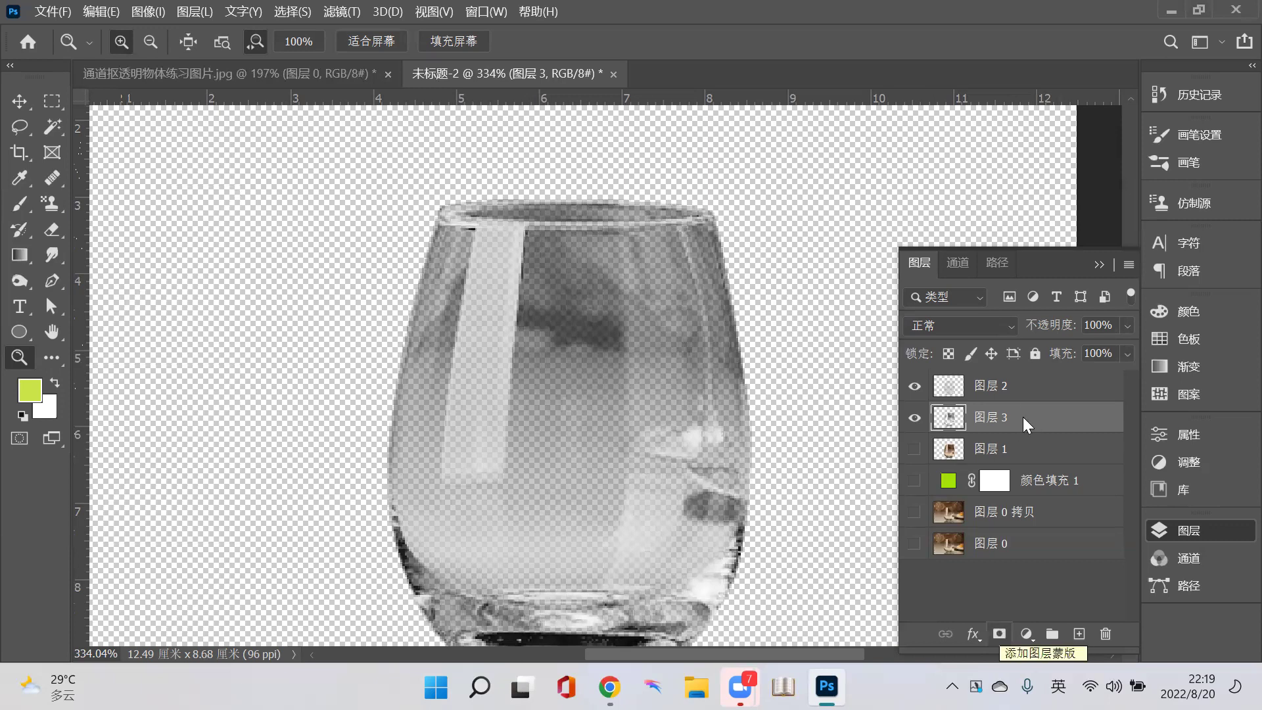
click(999, 634)
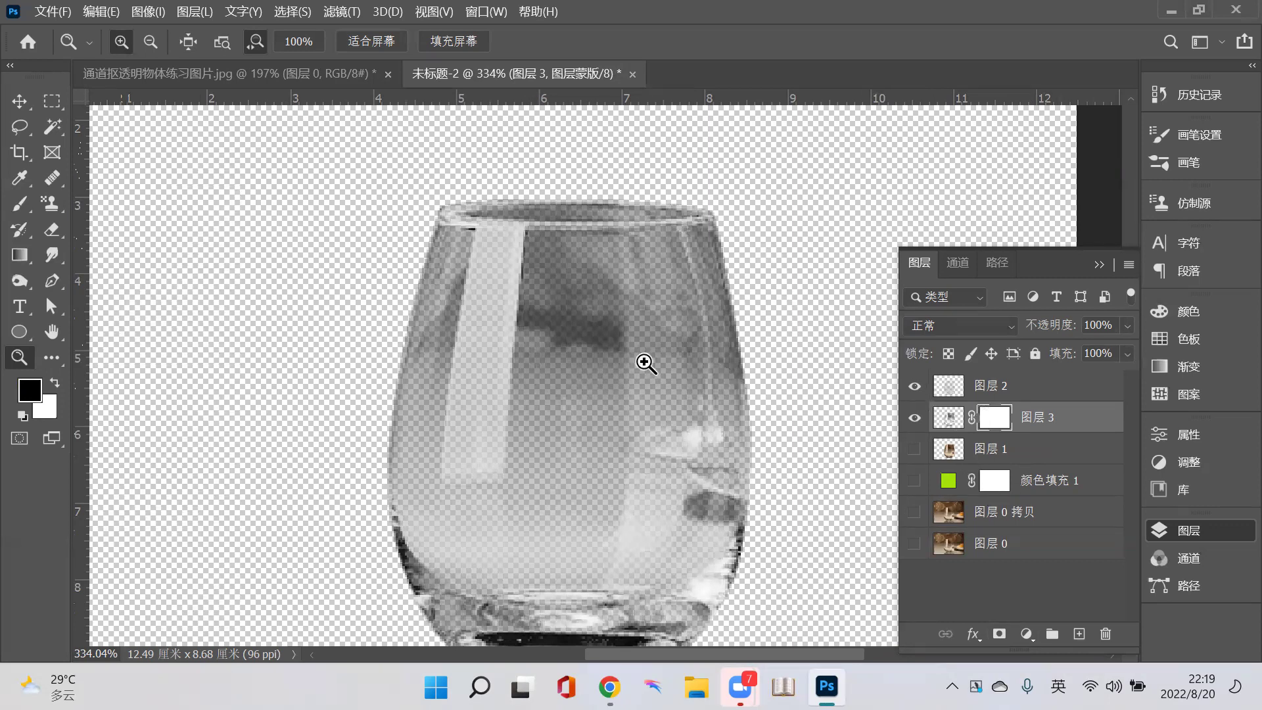
click(915, 386)
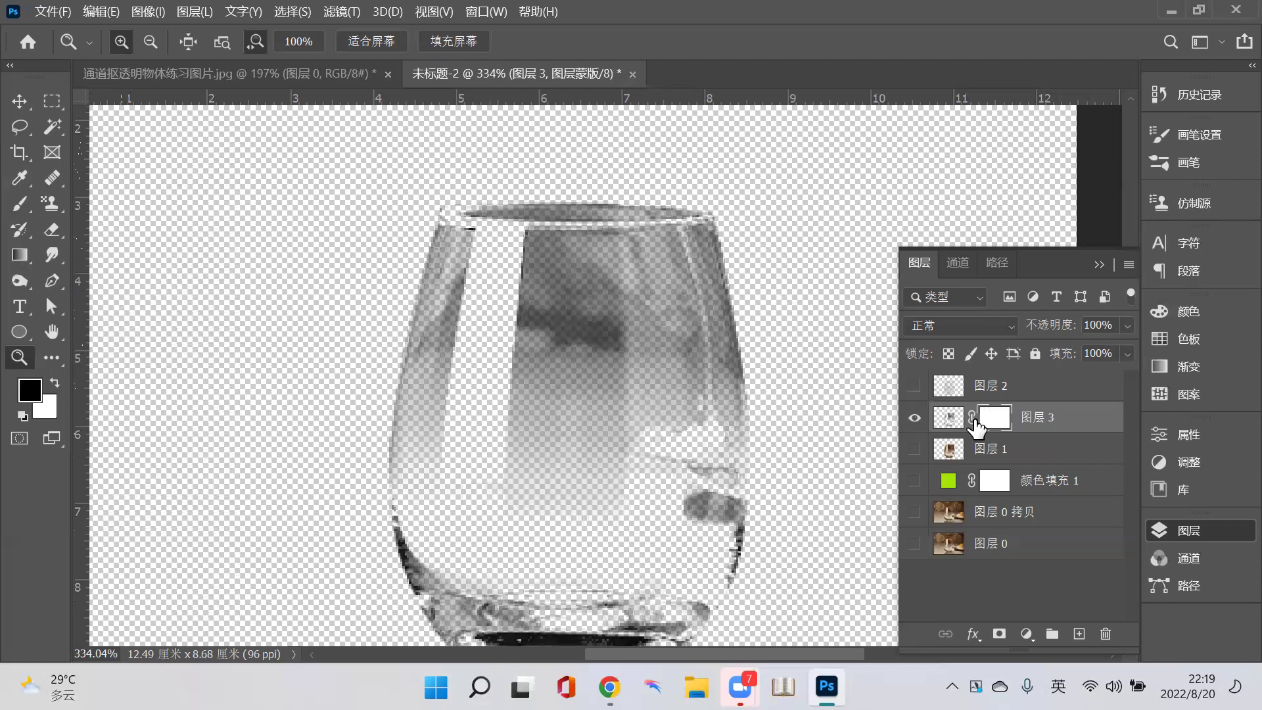
click(914, 386)
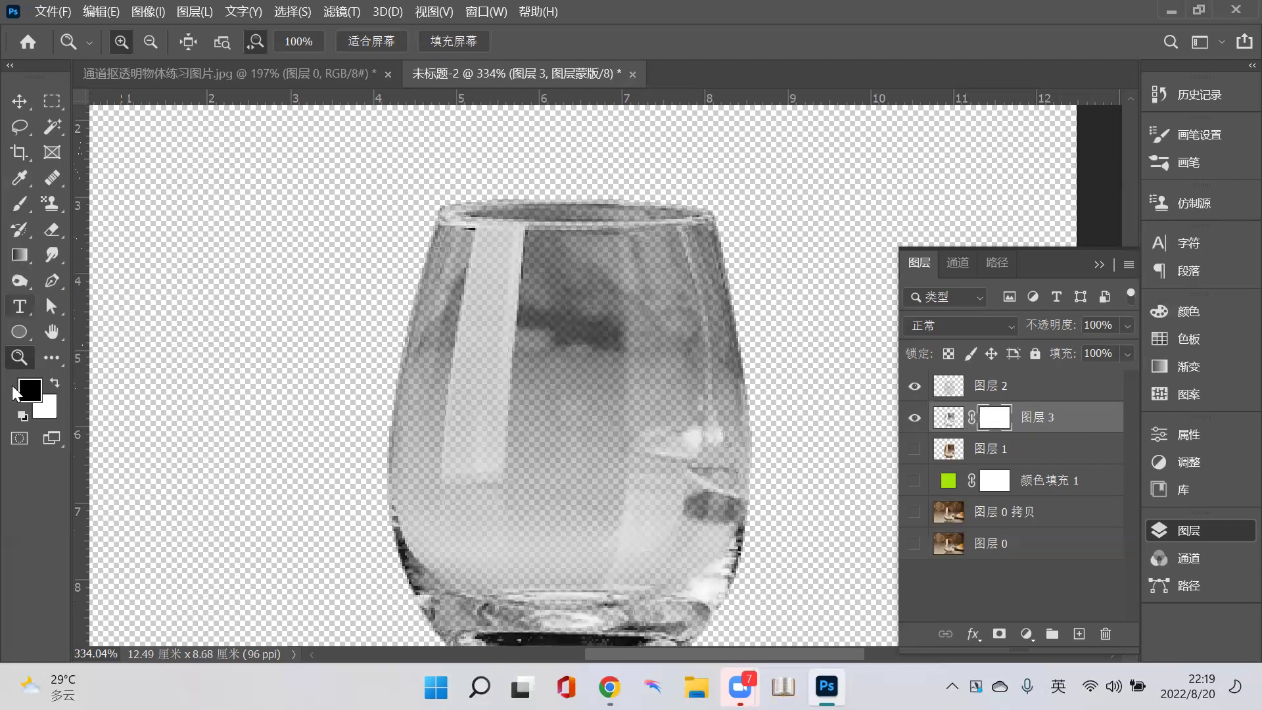
- Set the Brush flow to 46% and paint black on 图层 3's mask over the dark patch in the glass's upper middle
click(21, 202)
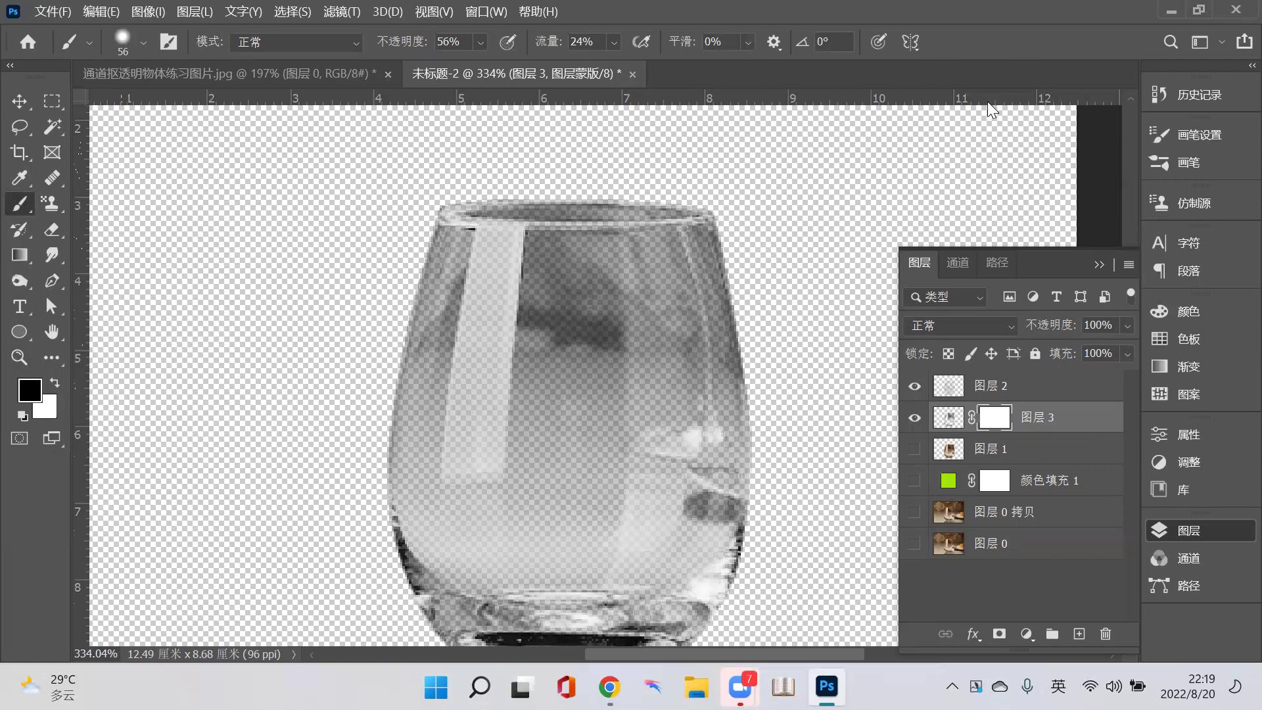
key(shift)
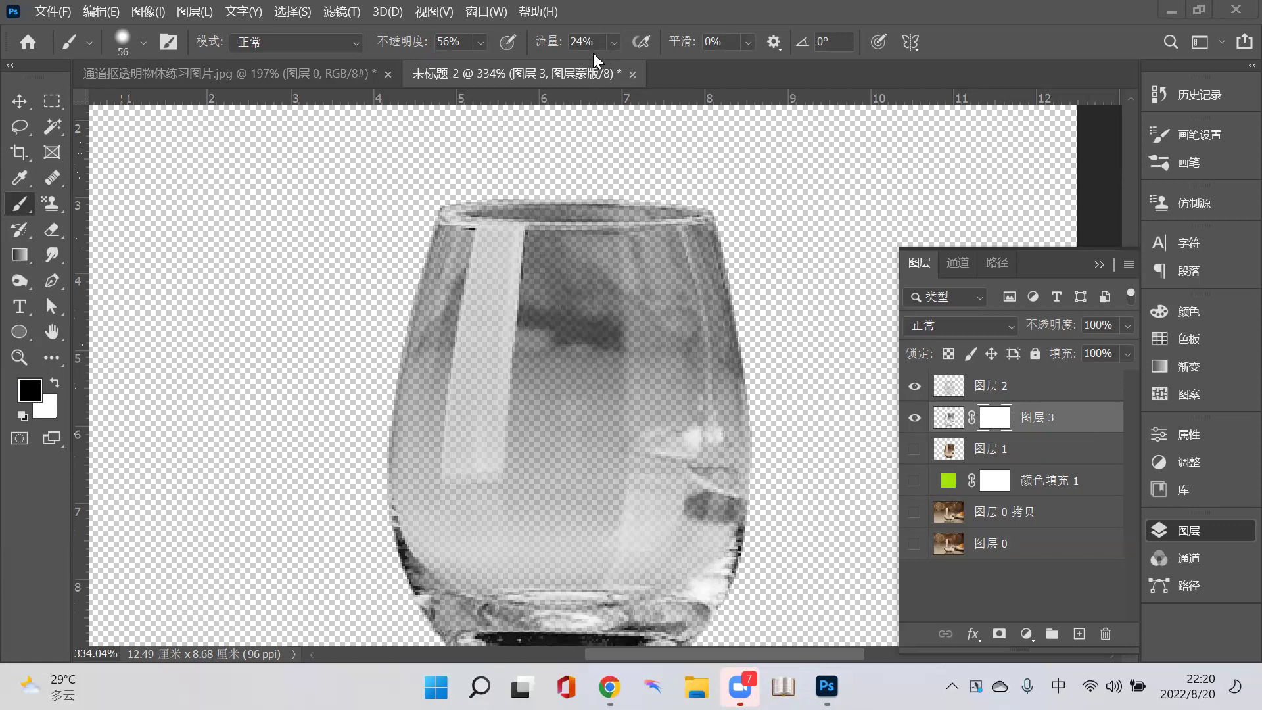
click(618, 45)
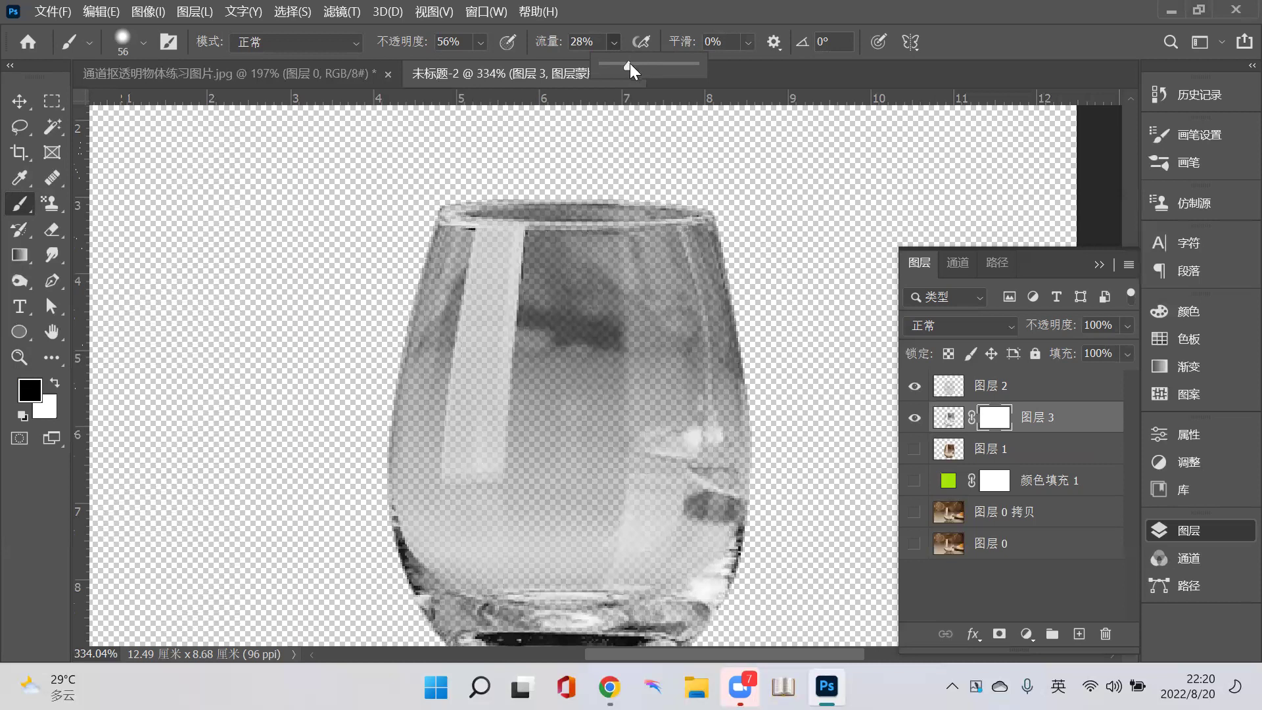
drag(677, 42, 699, 42)
drag(692, 73, 642, 58)
click(585, 328)
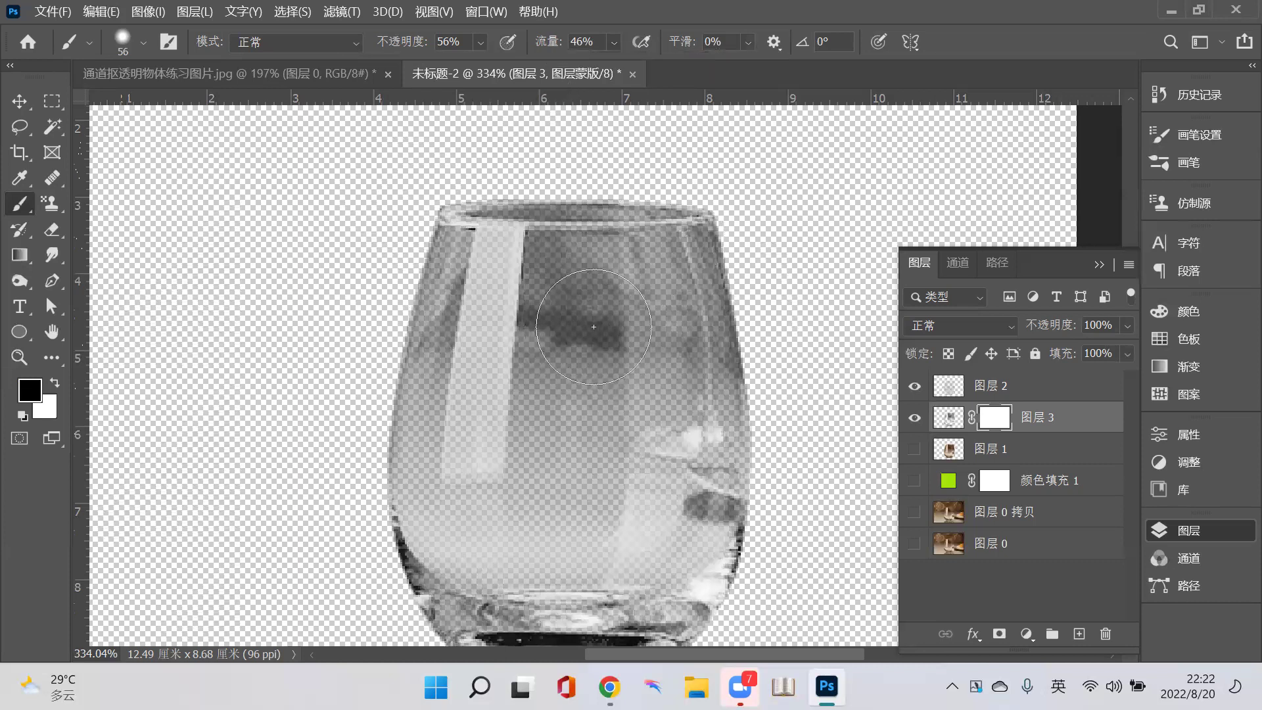
mouse_move(582, 341)
mouse_down()
mouse_move(571, 296)
mouse_move(593, 320)
mouse_move(589, 391)
mouse_move(633, 421)
mouse_up()
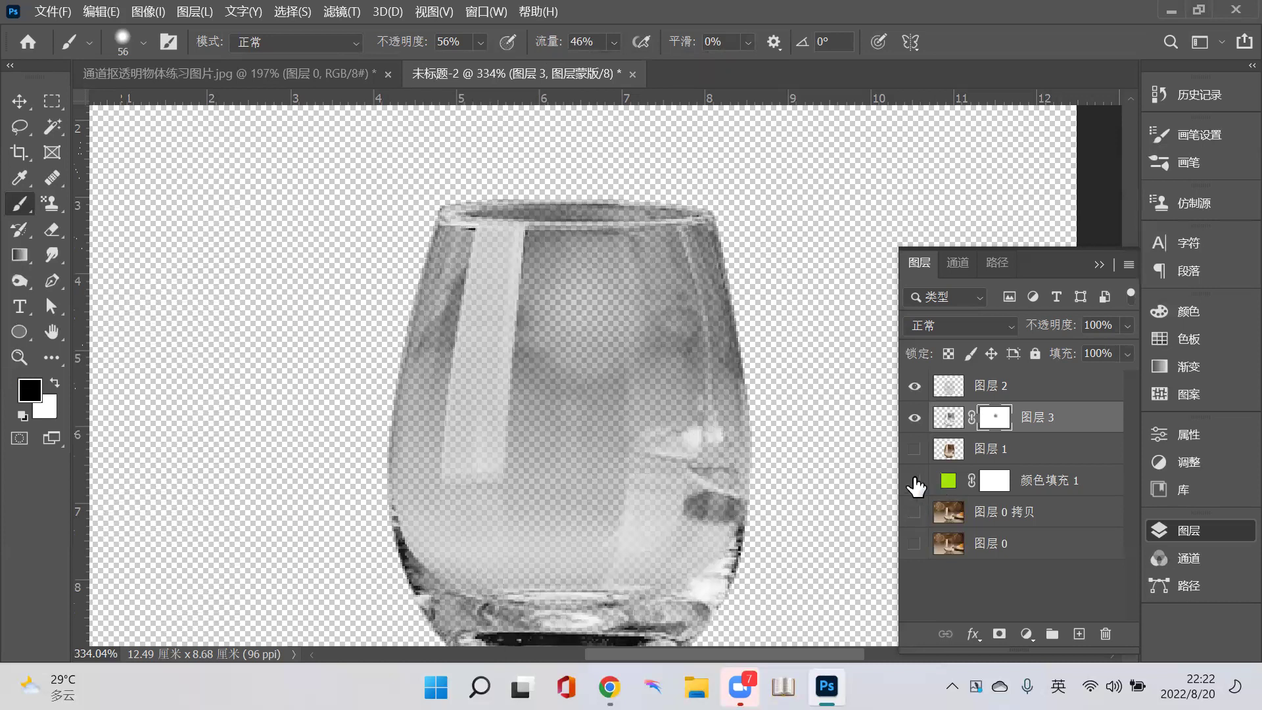
- Toggle the green fill 颜色填充 1 and the highlights layer 图层 2 to check the masked area, leaving both visible
click(914, 481)
click(914, 481)
click(913, 386)
click(913, 387)
click(913, 386)
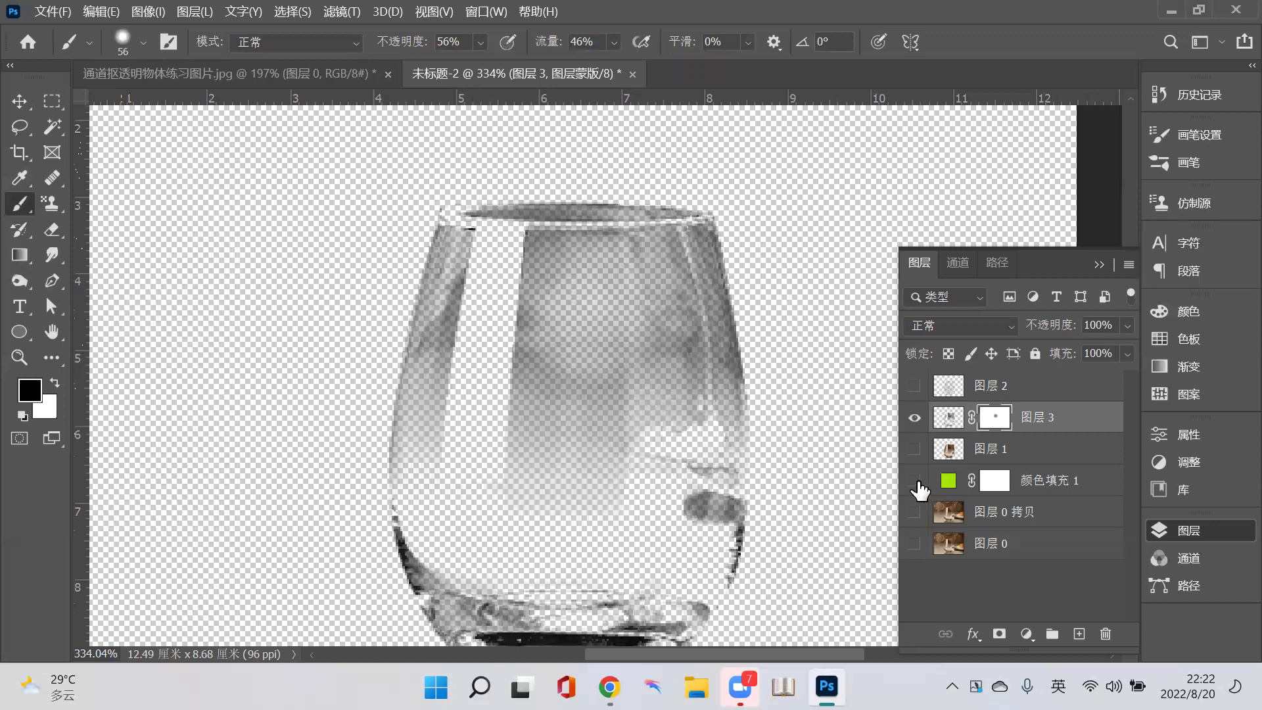
click(915, 482)
click(916, 482)
click(916, 482)
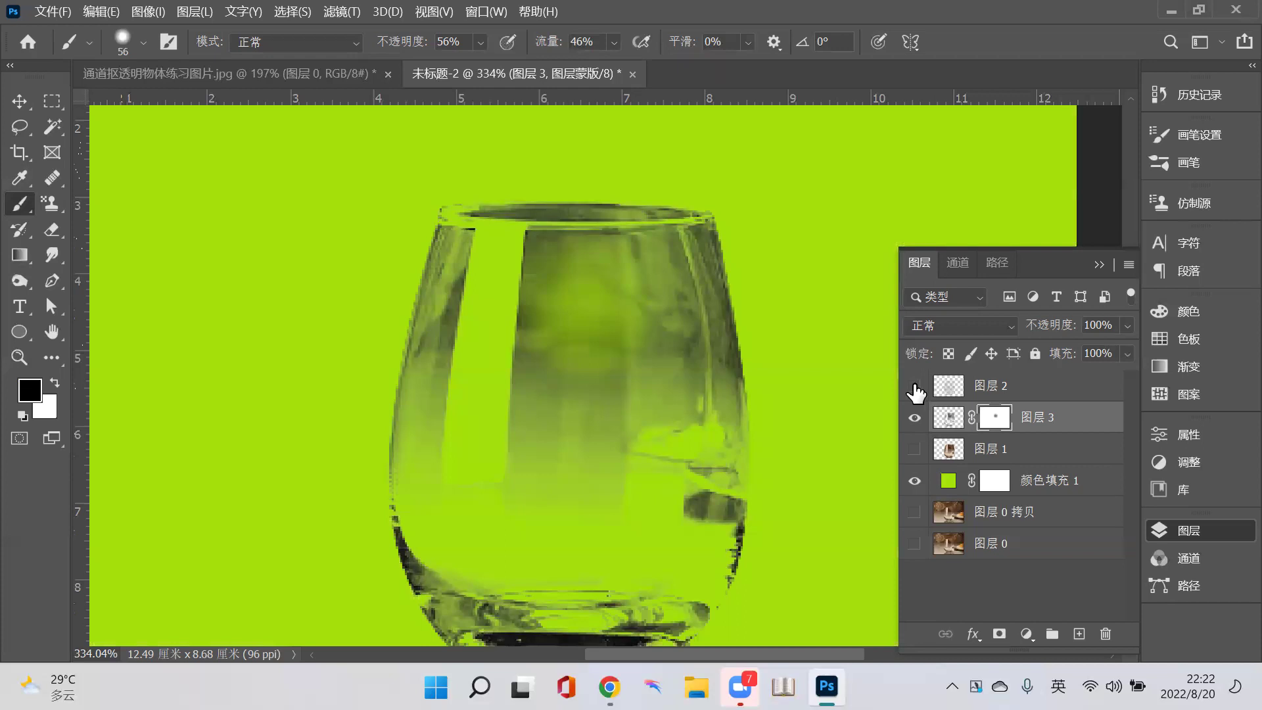
click(914, 386)
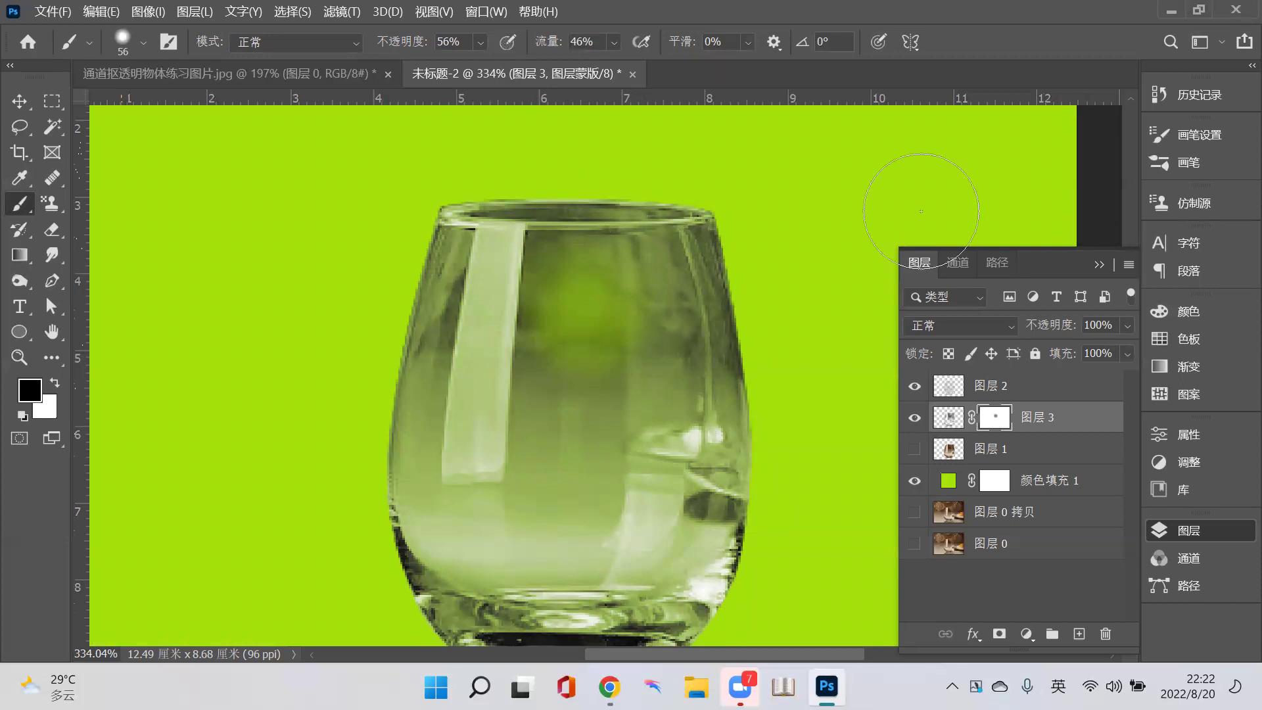
- Lower the brush opacity to 41% and its flow to 37%
click(480, 41)
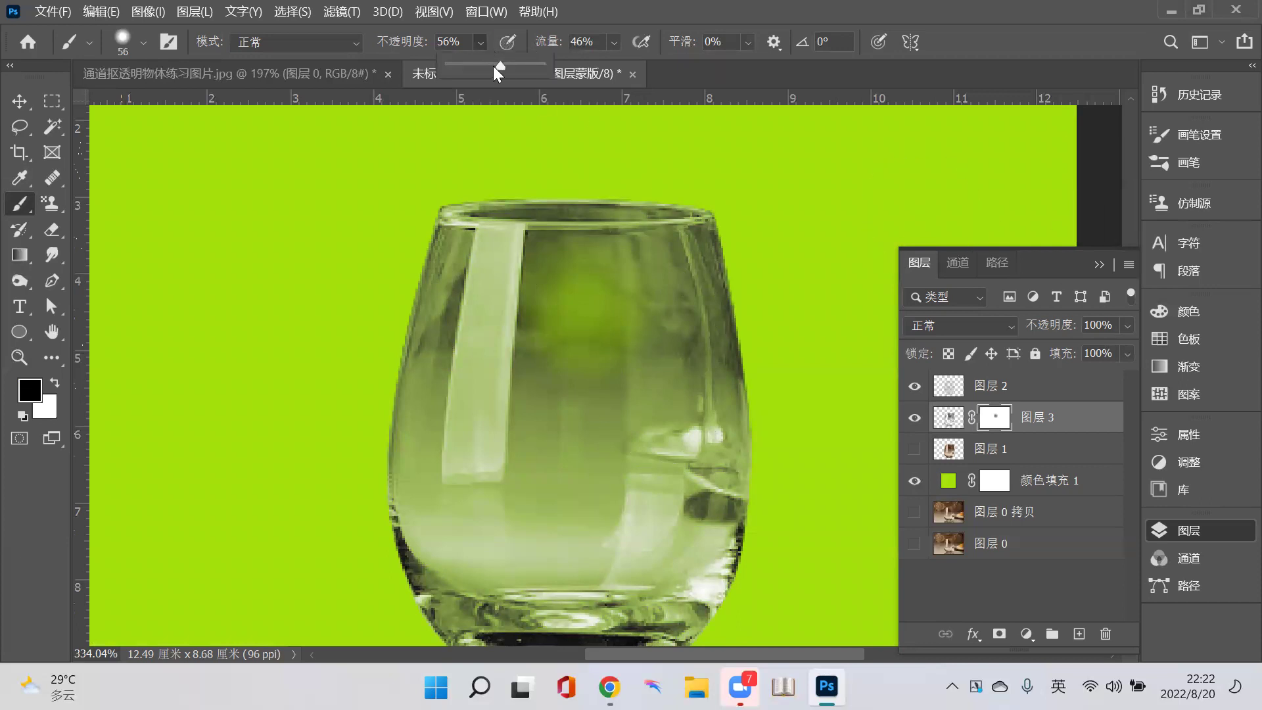
drag(503, 62, 487, 62)
click(611, 41)
click(624, 65)
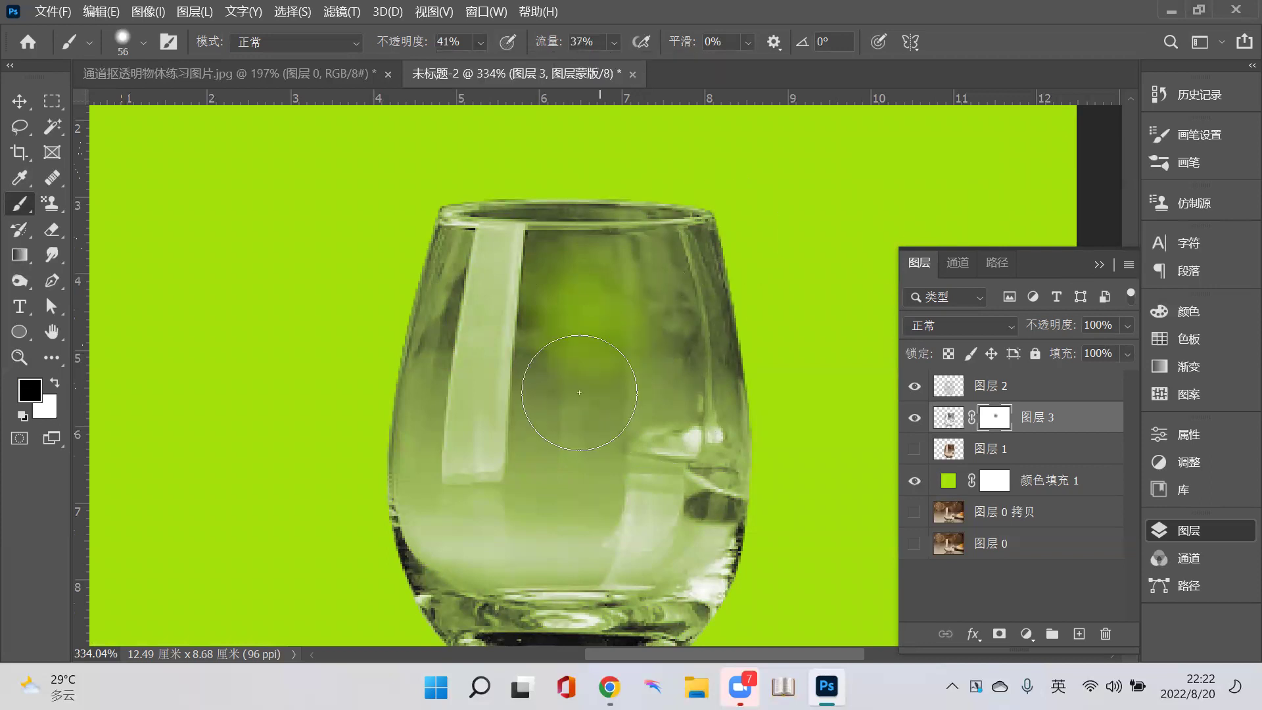
- Paint black on 图层 3's mask over the dark patch in the glass's upper middle, toggling 图层 2 and 颜色填充 1 to check it
mouse_move(639, 295)
mouse_down()
mouse_move(664, 297)
mouse_move(585, 291)
mouse_move(583, 309)
mouse_up()
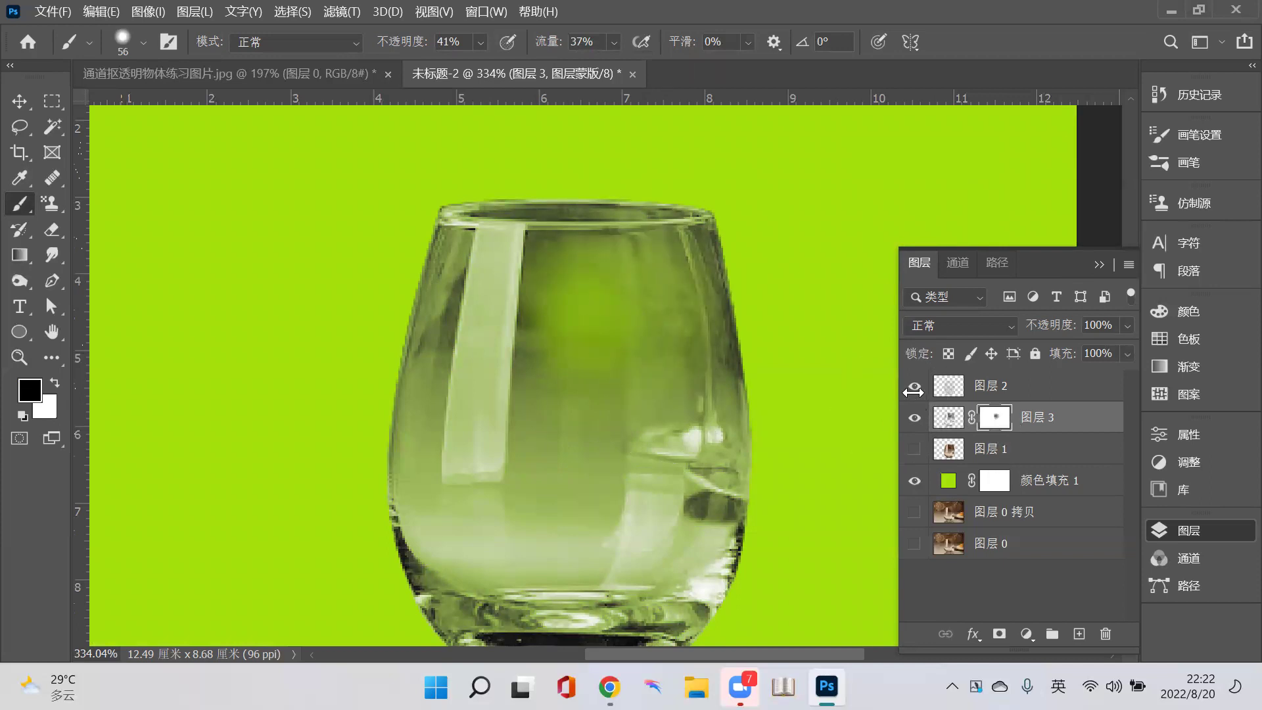
click(915, 387)
click(916, 480)
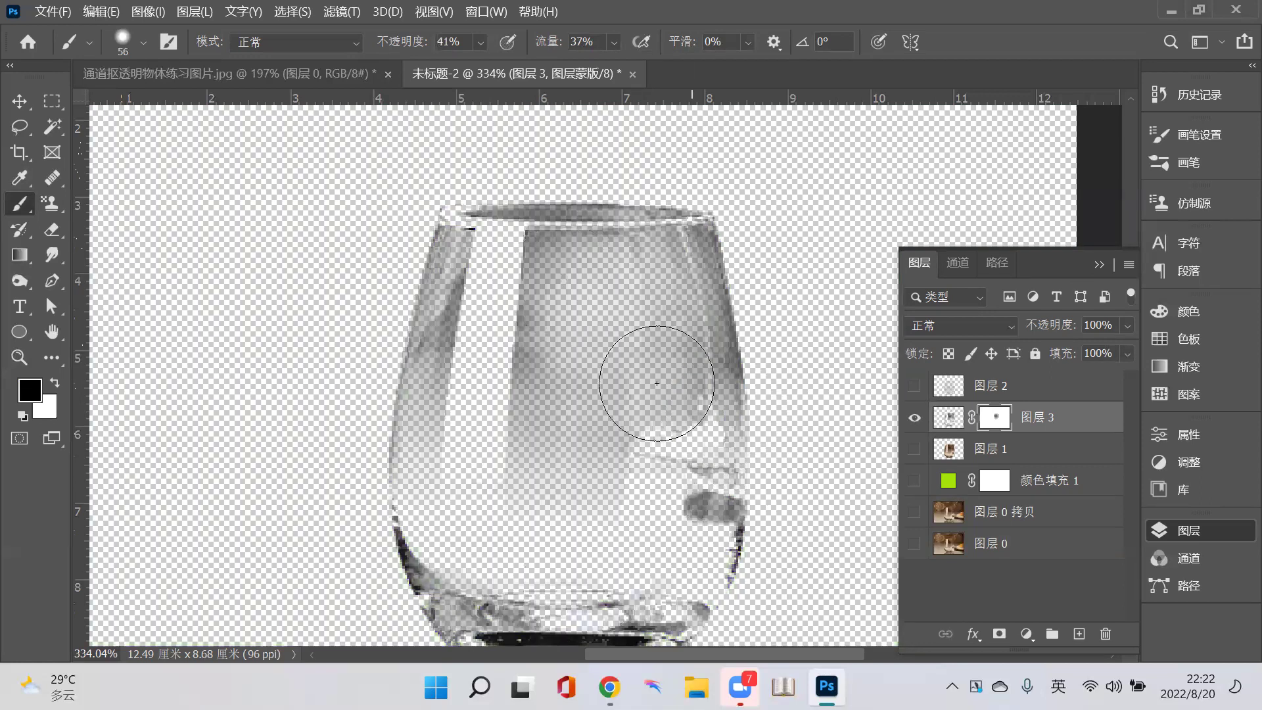
scroll(644, 210, down, 1)
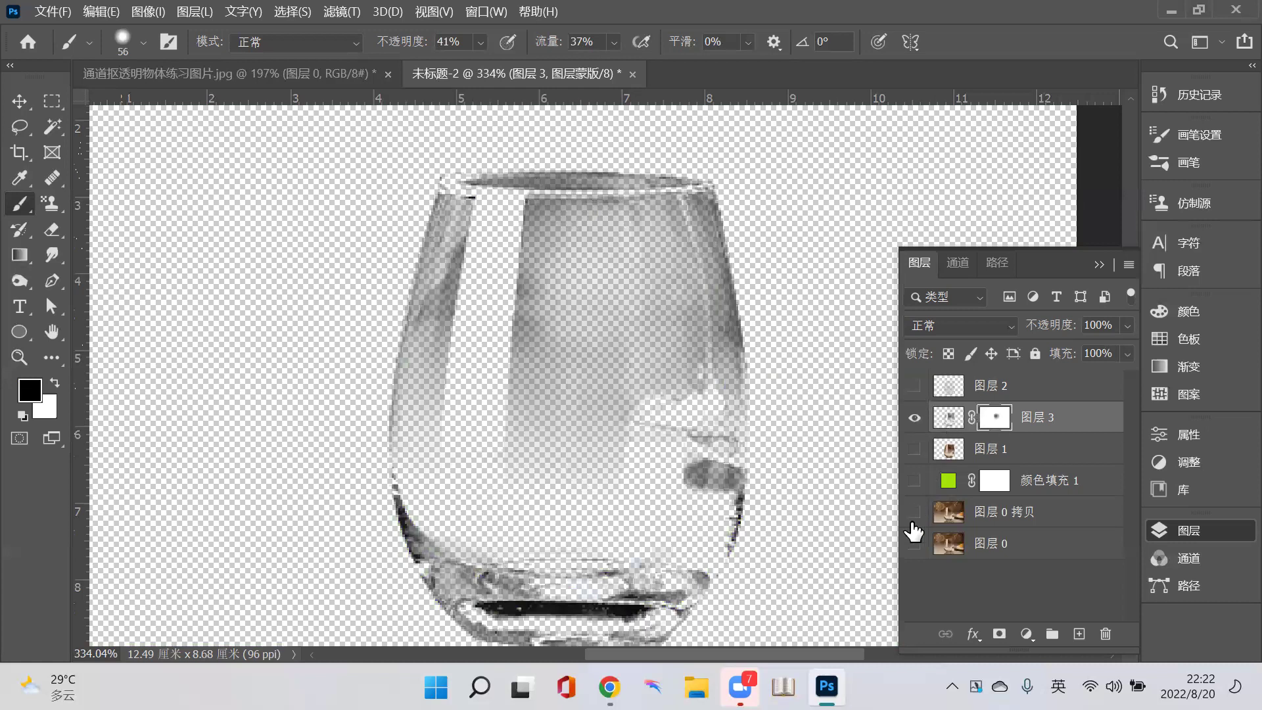
click(914, 481)
click(914, 386)
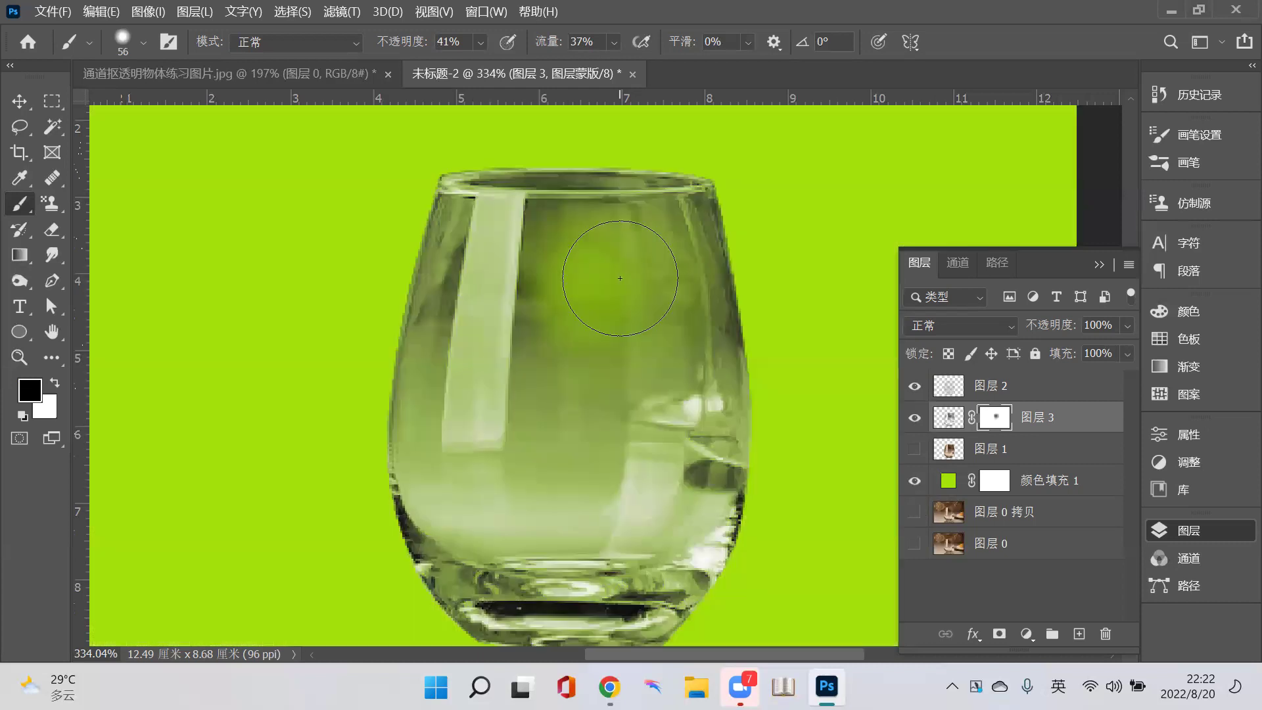
- Paint black on 图层 3's mask over the remaining dark areas along the glass's rim, upper sides and middle
click(550, 250)
mouse_move(486, 259)
mouse_down()
mouse_move(446, 305)
mouse_move(462, 252)
mouse_move(507, 203)
mouse_move(653, 200)
mouse_move(638, 230)
mouse_move(508, 236)
mouse_move(461, 146)
mouse_up()
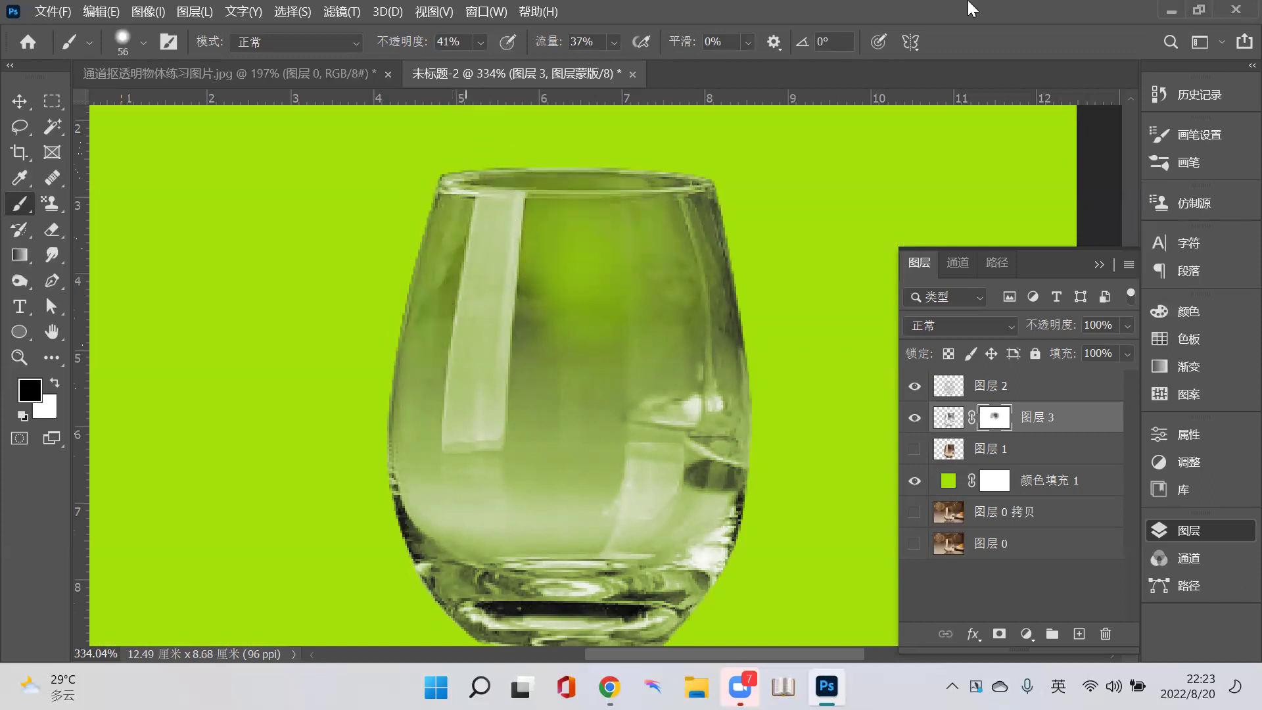
mouse_move(650, 198)
mouse_down()
mouse_move(680, 251)
mouse_move(698, 345)
mouse_move(685, 397)
mouse_move(530, 274)
mouse_move(519, 404)
mouse_move(457, 255)
mouse_move(428, 372)
mouse_move(448, 253)
mouse_up()
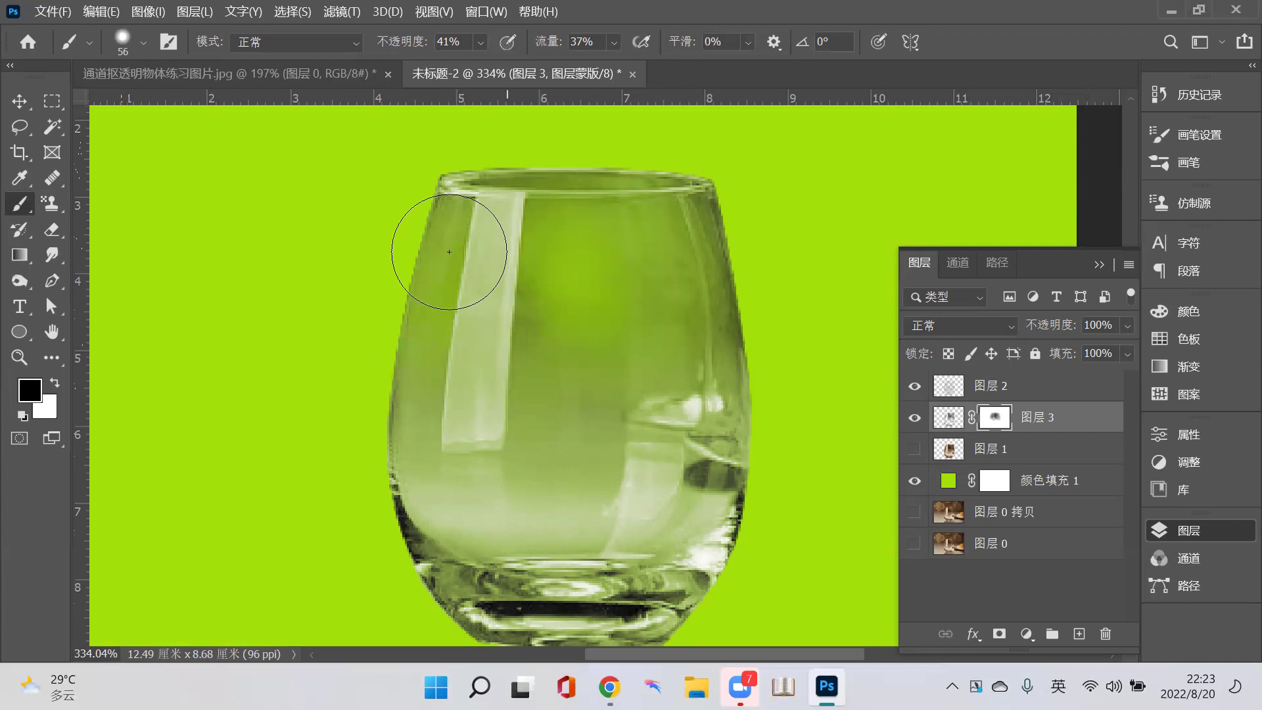
mouse_move(543, 278)
mouse_down()
mouse_move(524, 423)
mouse_move(613, 315)
mouse_move(591, 447)
mouse_move(695, 221)
mouse_move(709, 353)
mouse_move(695, 260)
mouse_move(701, 467)
mouse_move(699, 455)
mouse_move(675, 530)
mouse_move(595, 553)
mouse_up()
scroll(595, 552, down, 2)
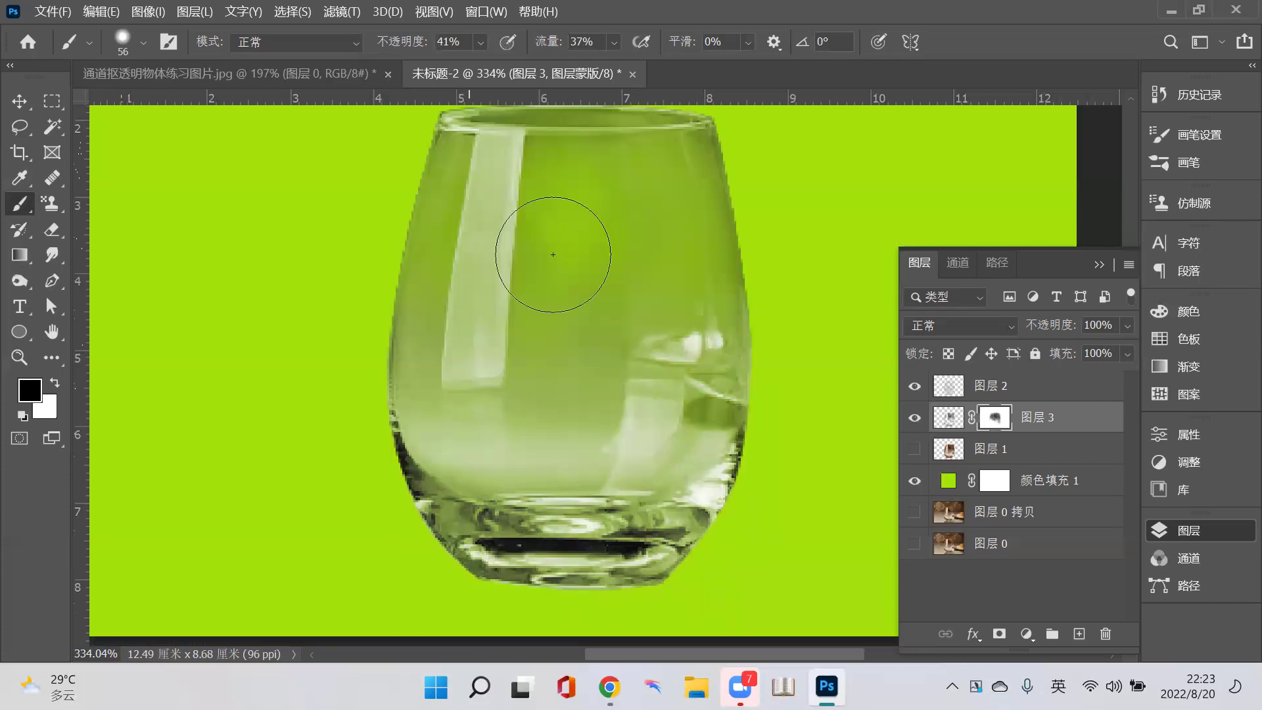
scroll(505, 212, up, 2)
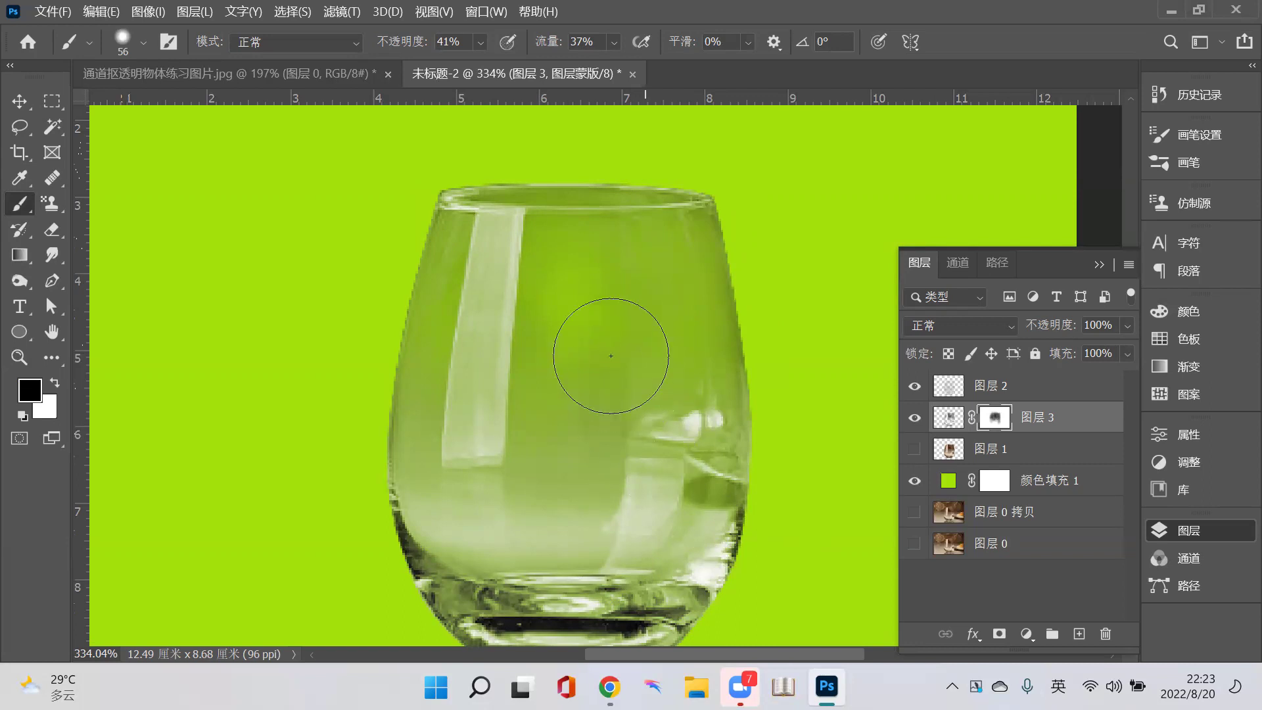
key(ctrl+z)
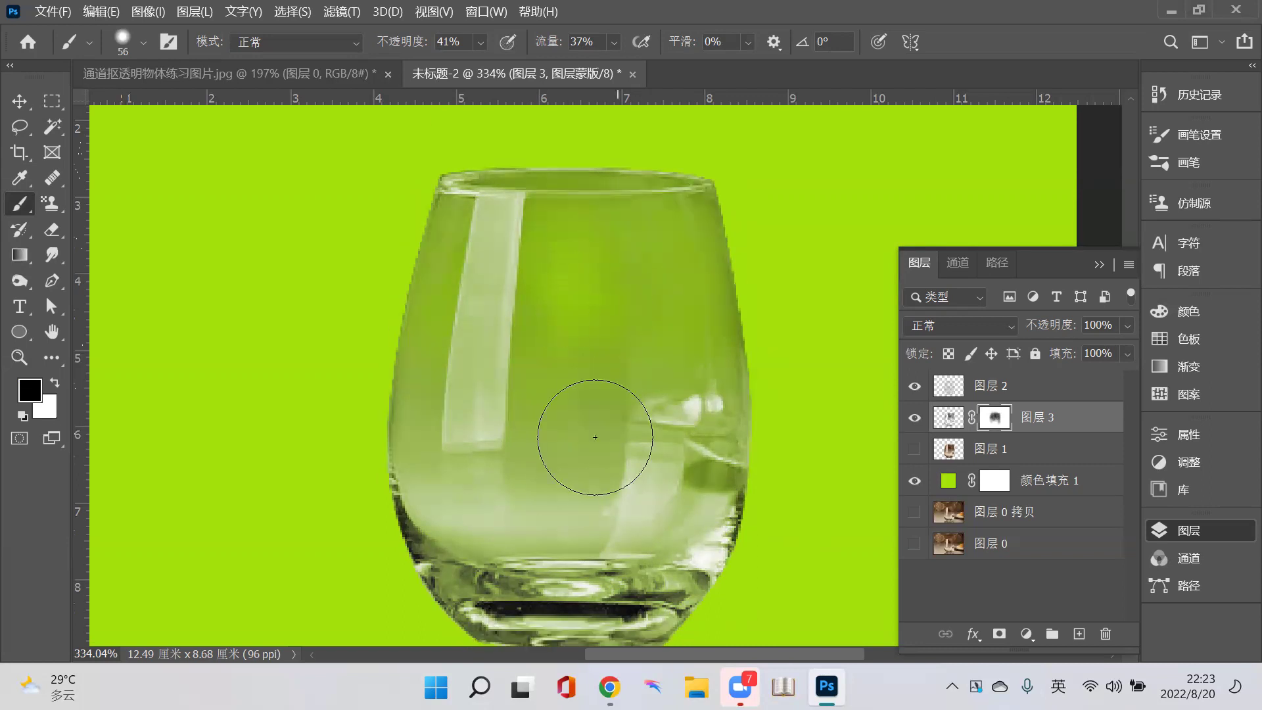
click(948, 480)
double_click(950, 479)
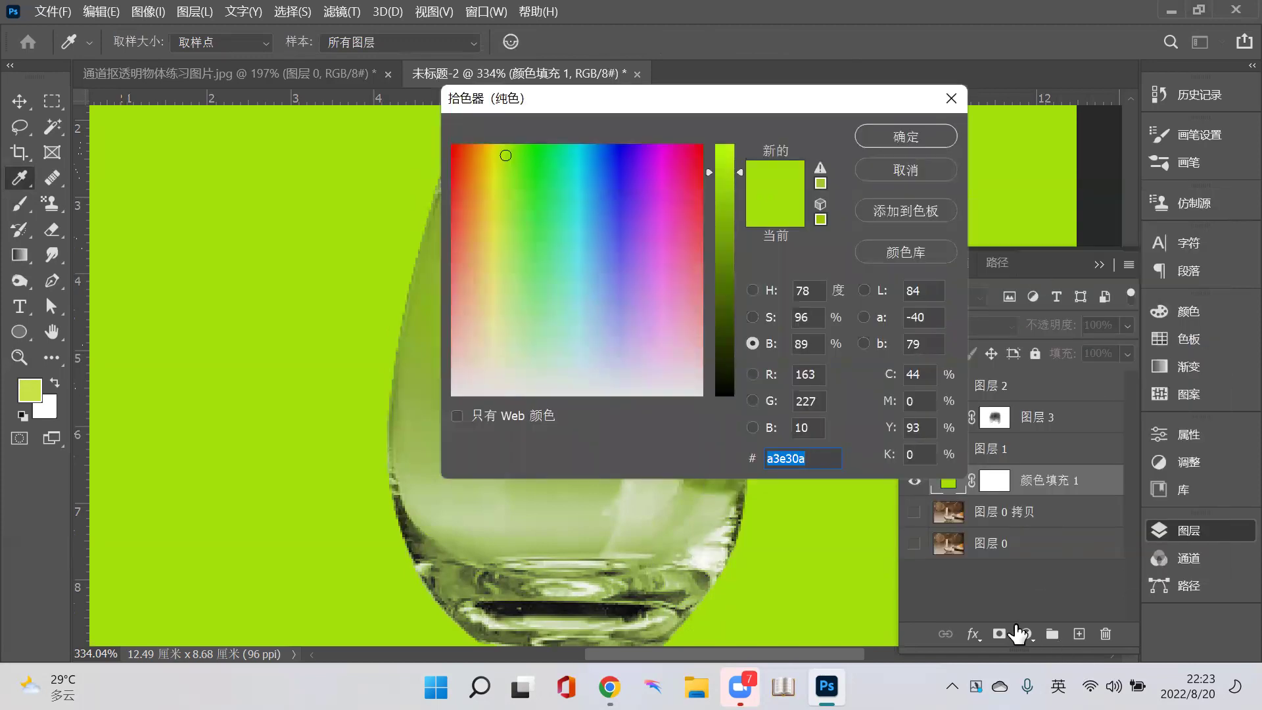
key(Return)
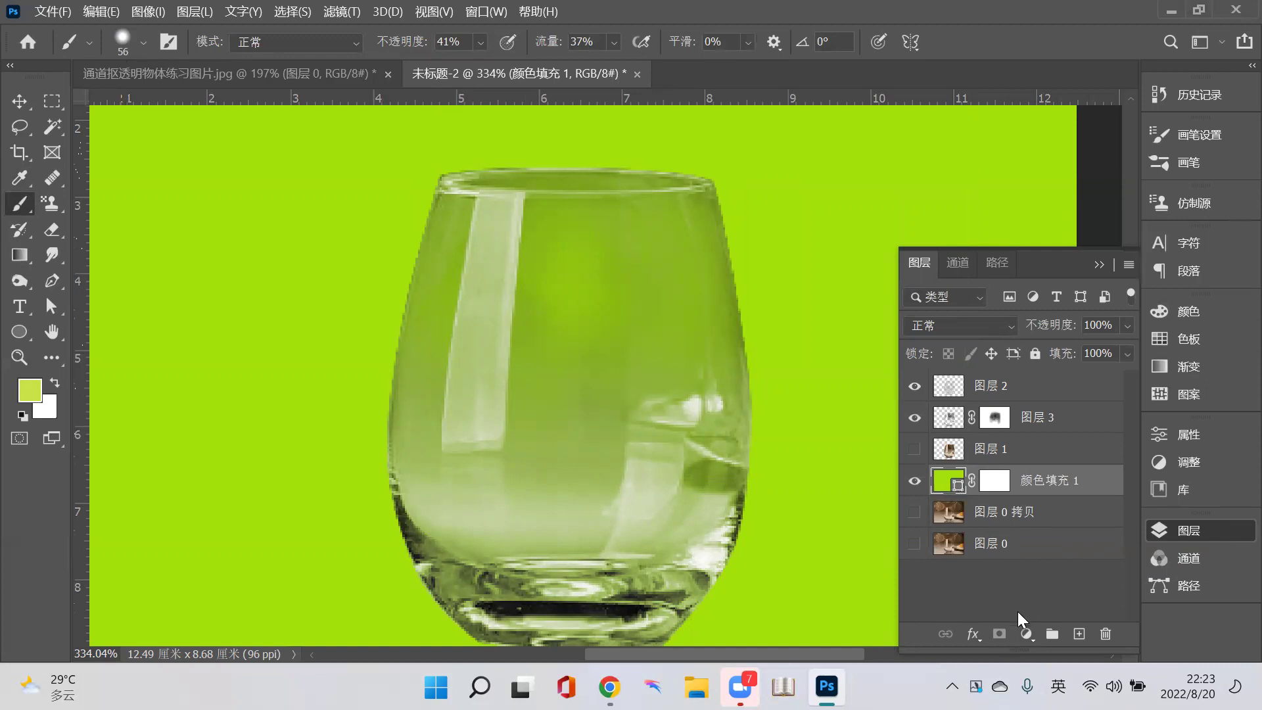
key(ctrl+z)
click(1026, 633)
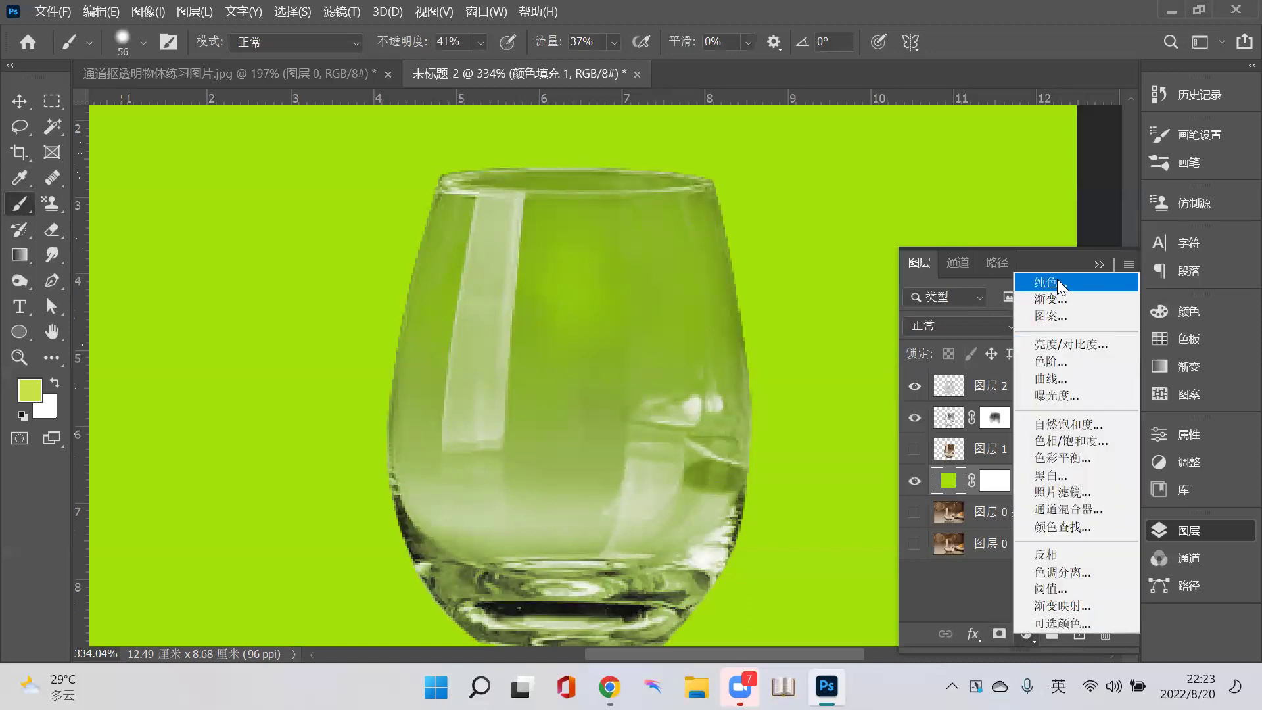
- Recolour the 颜色填充 1 layer to light blue adbbe3
click(950, 484)
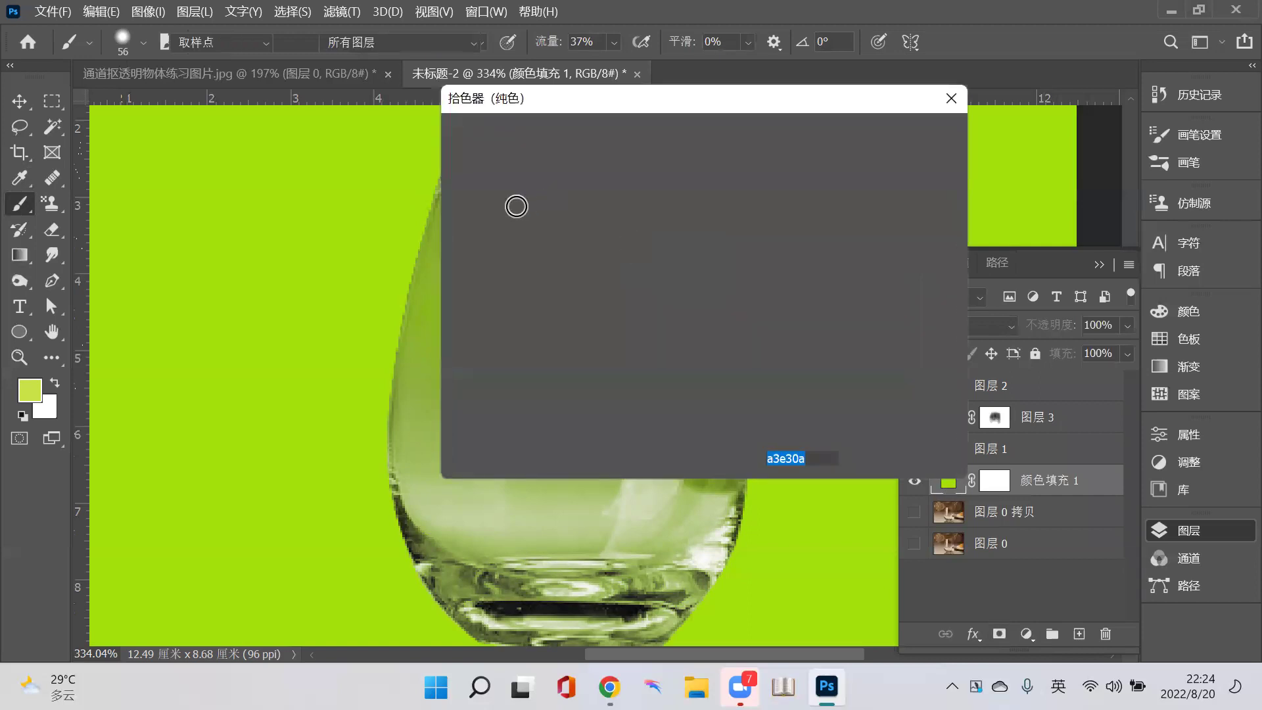
click(517, 207)
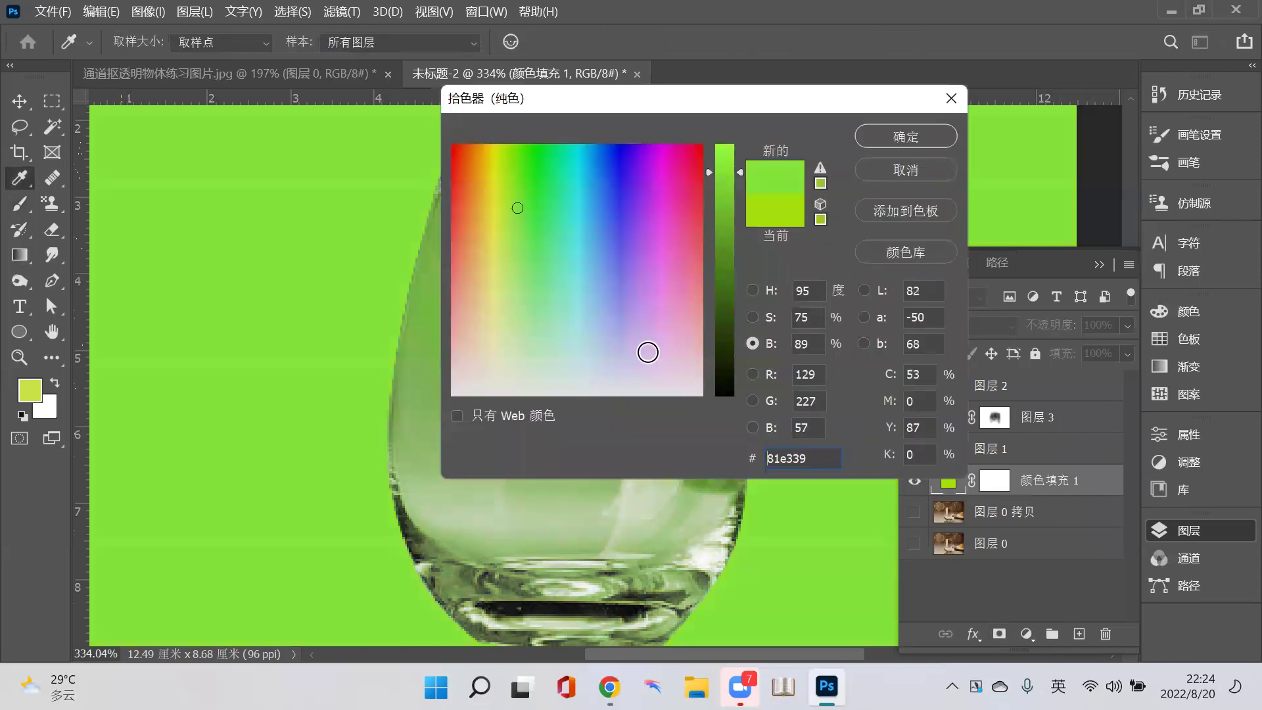
drag(499, 258, 609, 336)
key(ctrl+a)
text(adbbe3)
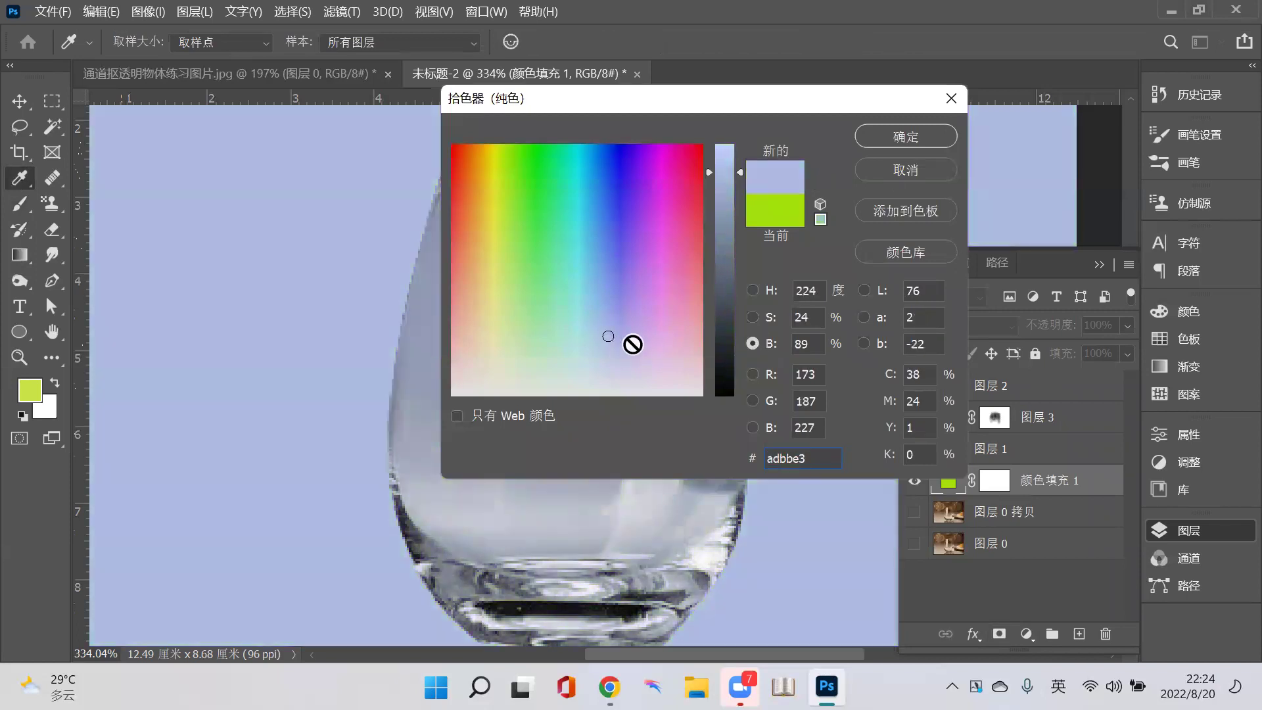
key(Return)
- Change the colour of 颜色填充 1 to pink e30774
key(b)
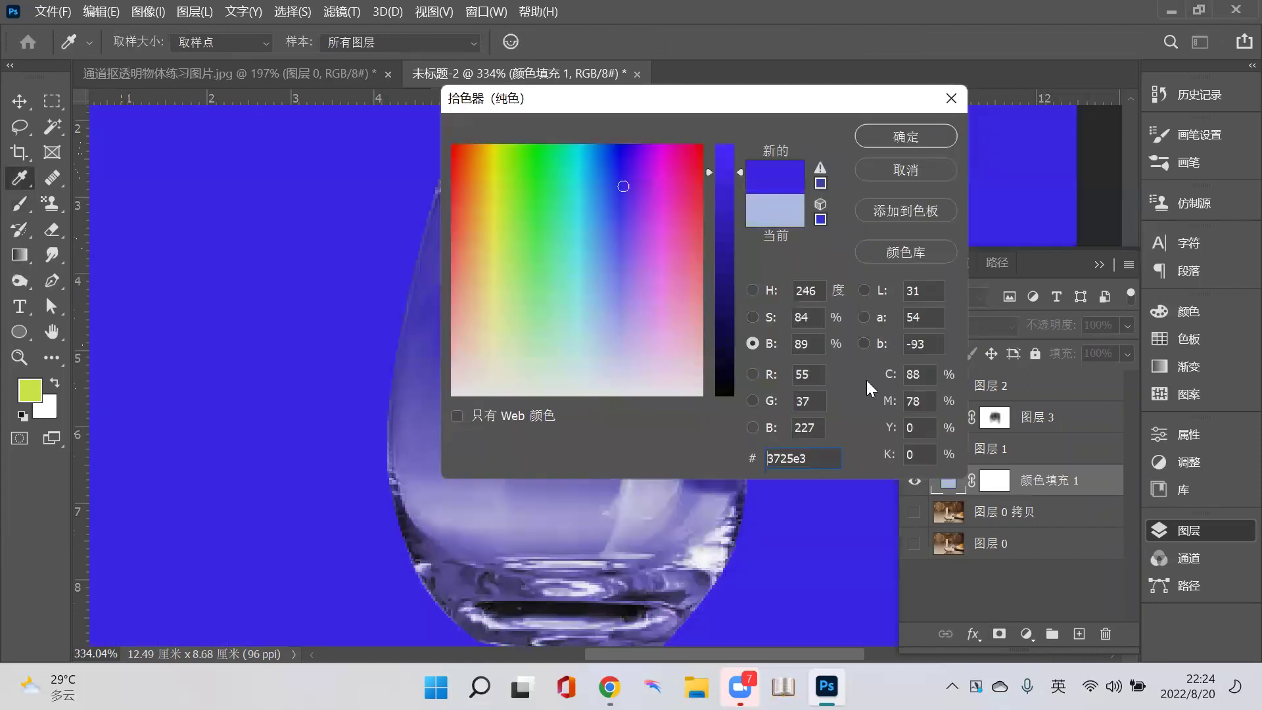
click(682, 152)
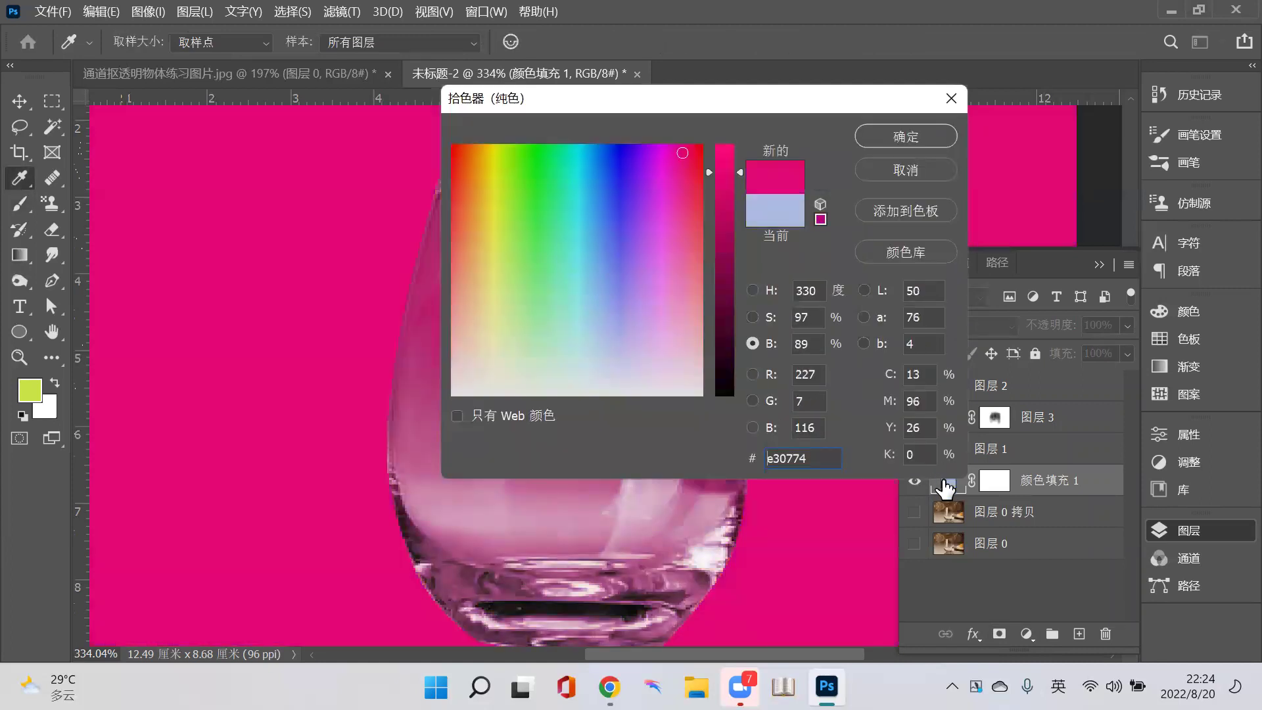
key(Return)
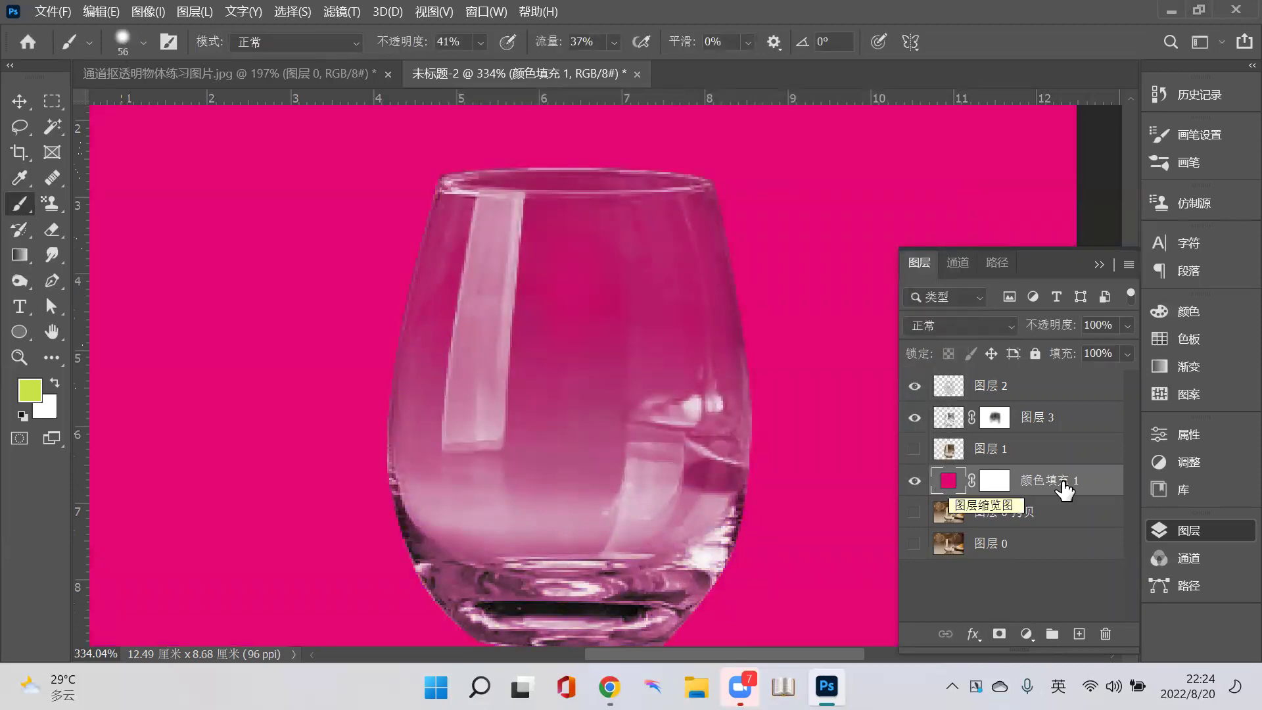
- Replace 颜色填充 1 with a new layer filled with the yellow-green foreground colour, and refill that layer with orange
drag(1105, 495, 1112, 636)
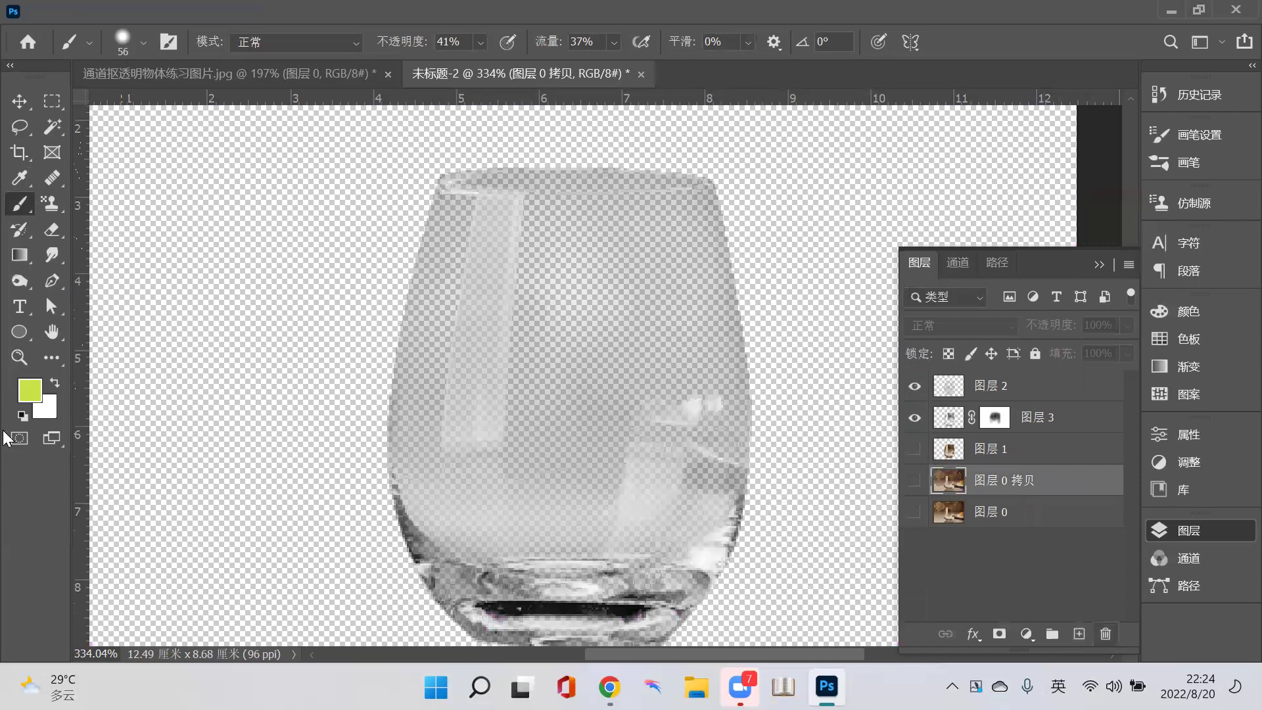
key(ctrl+shift+alt+n)
key(alt+Delete)
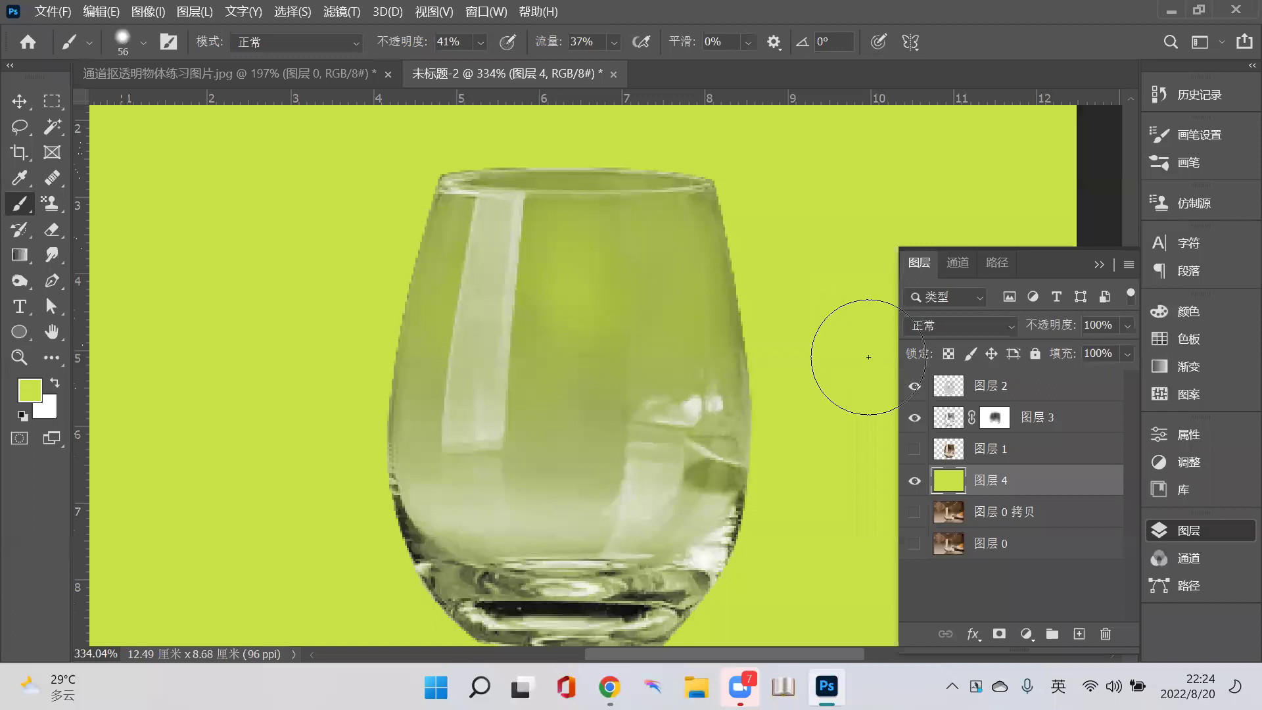
click(1228, 355)
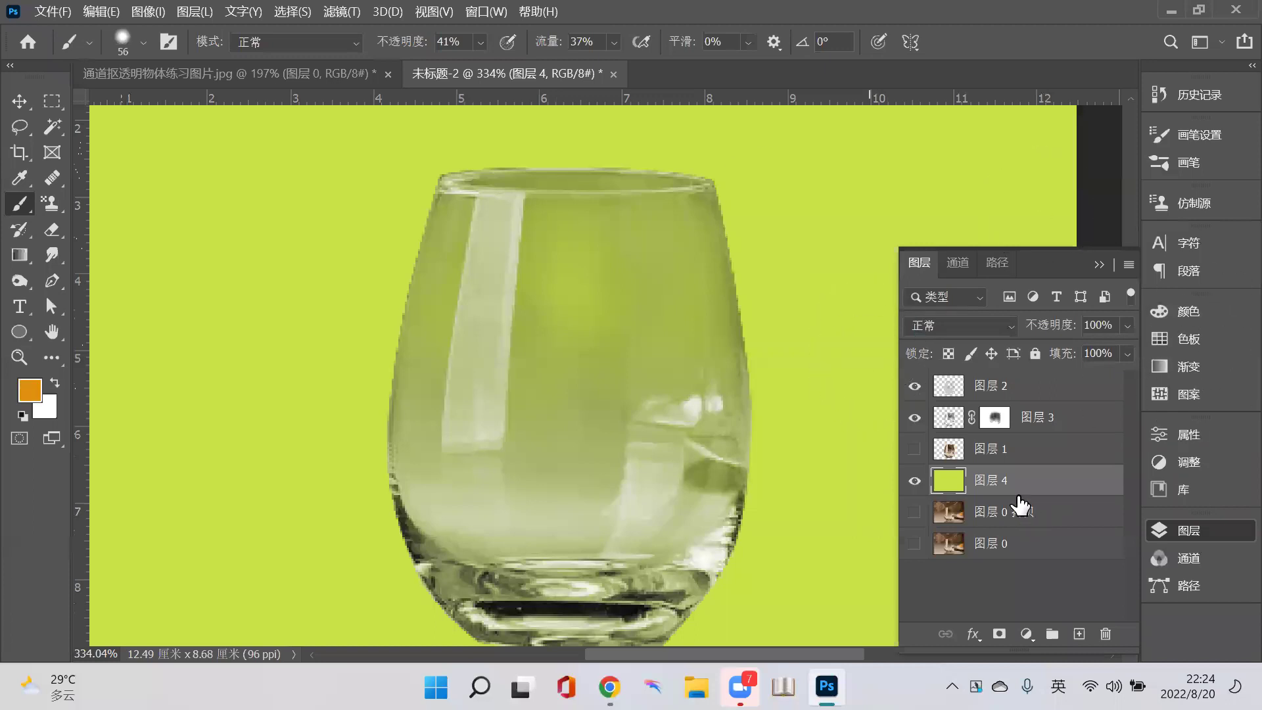
key(alt+Delete)
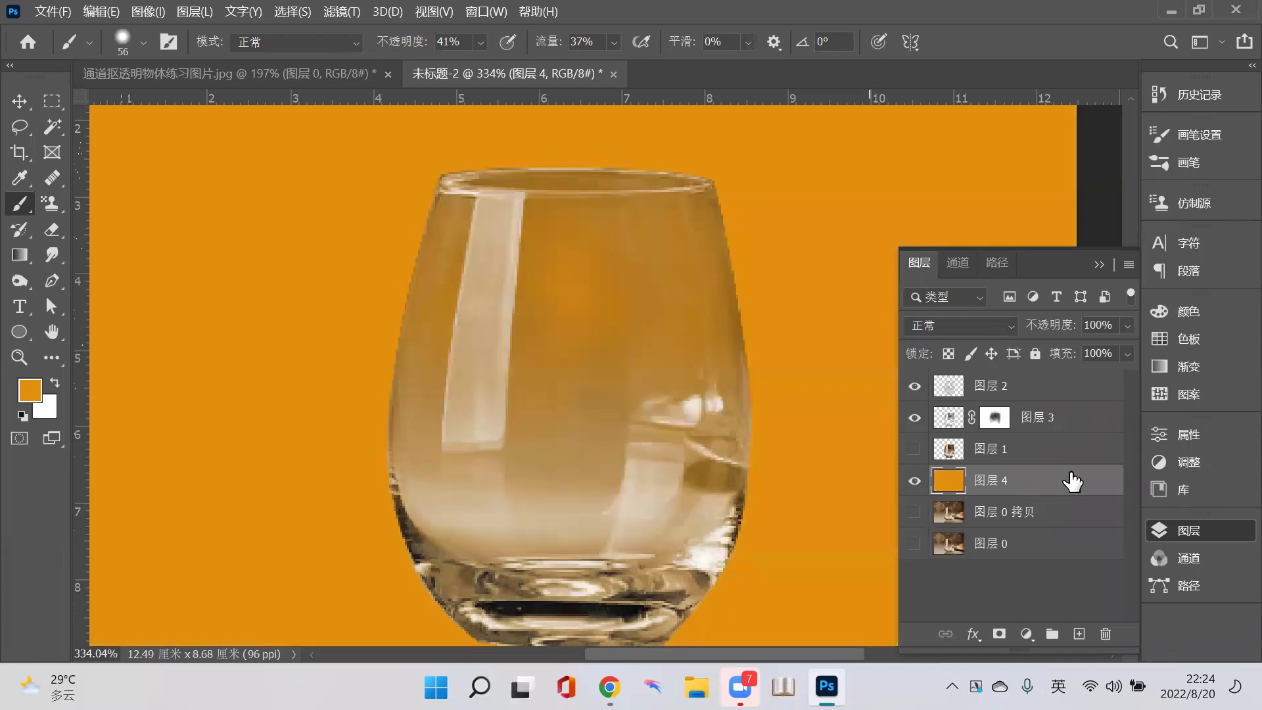
- Replace 图层 4 with a solid colour fill layer in orange e3900e above 图层 0 拷贝
drag(1073, 482, 1062, 297)
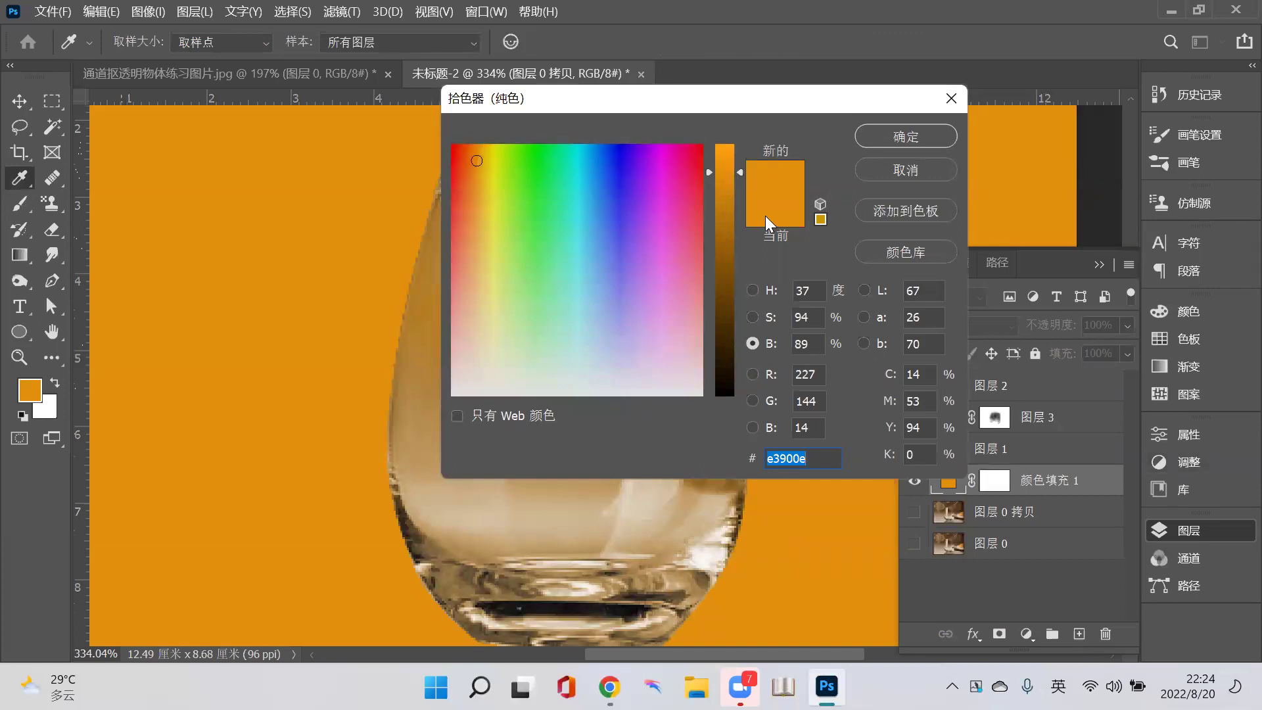
text(05e373)
key(ctrl+z)
key(Return)
key(Return)
key(b)
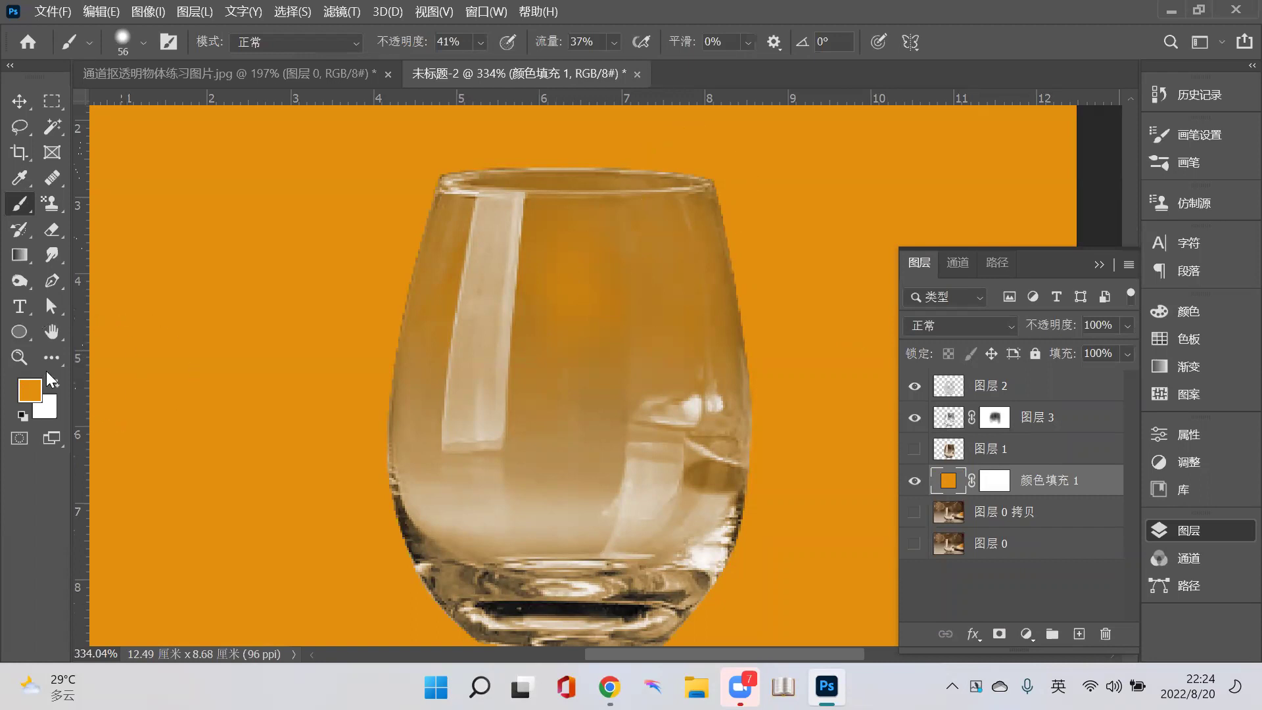
- Set the colour of 颜色填充 1 to black 000000 and inspect the glass against it
key(alt+bracketright)
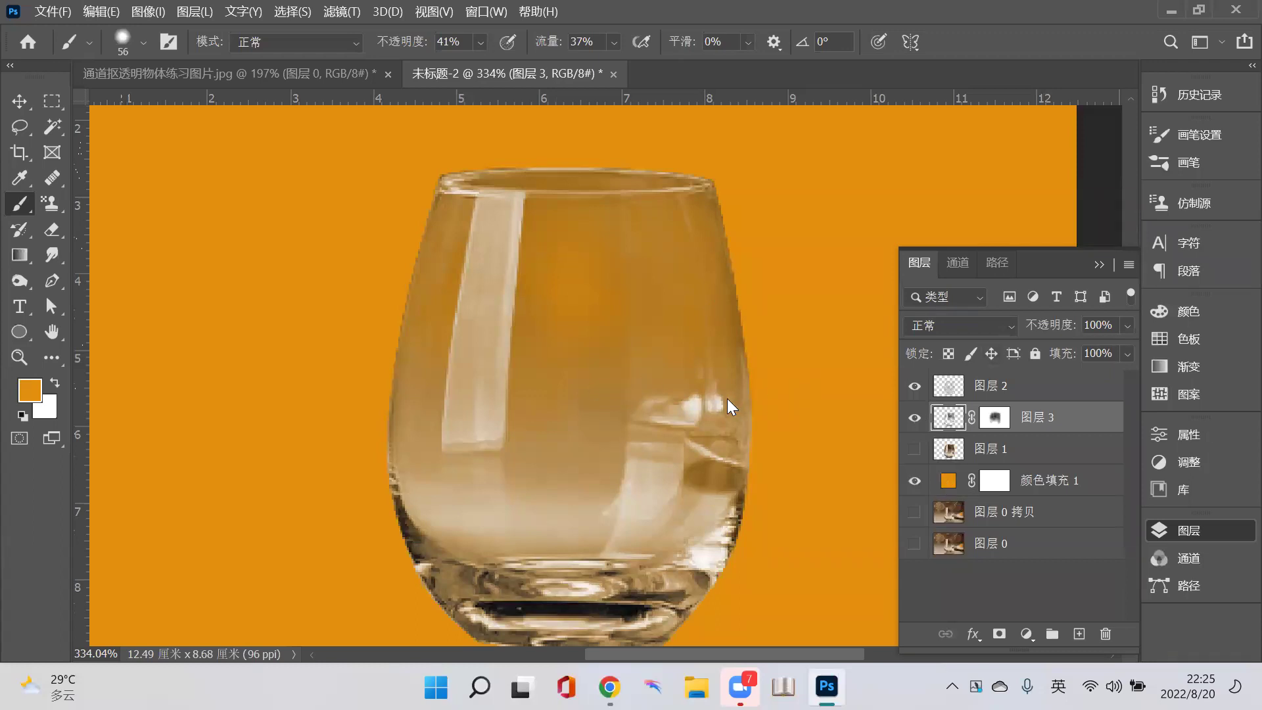
ctrl+click(703, 171)
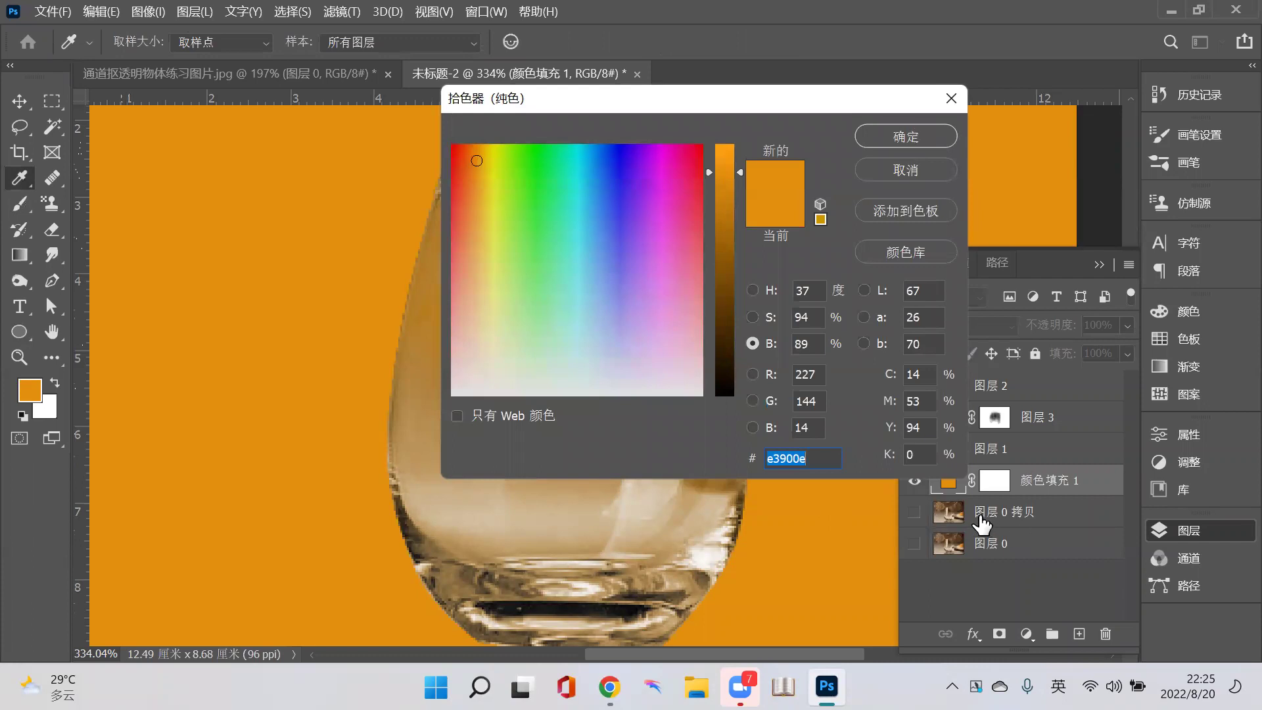
drag(724, 388, 624, 370)
key(Return)
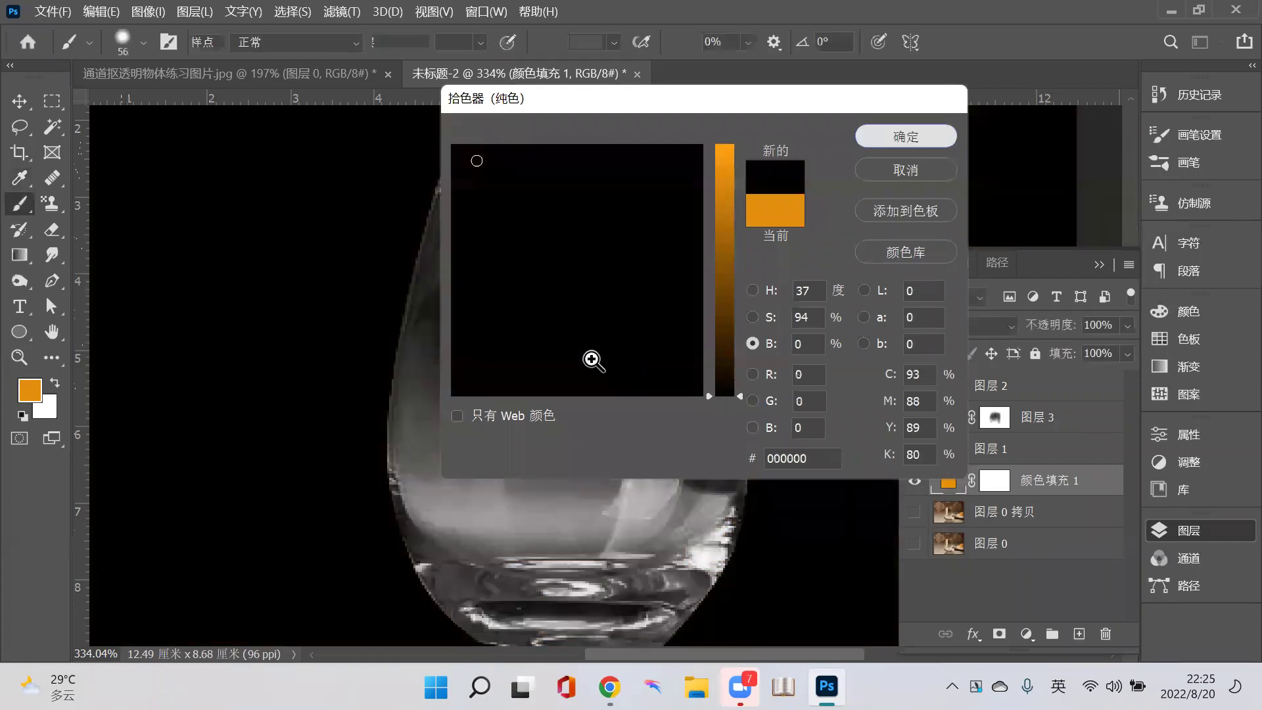
key(Return)
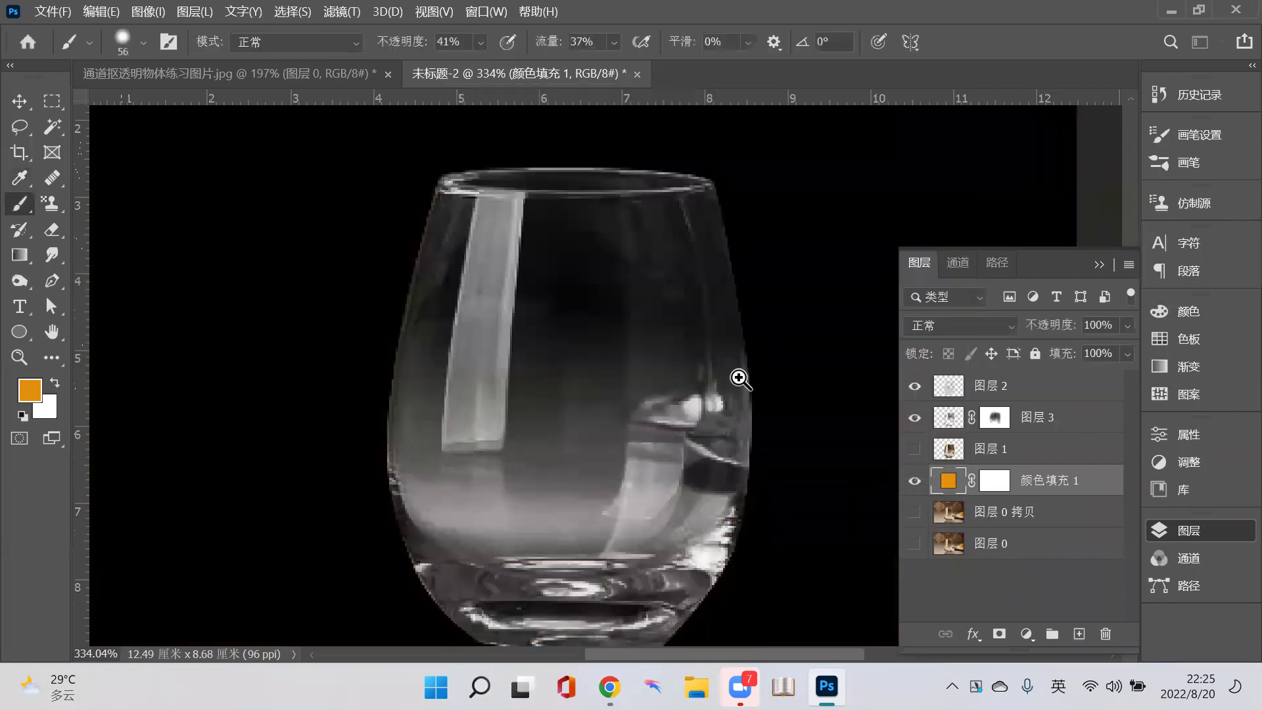
key(z)
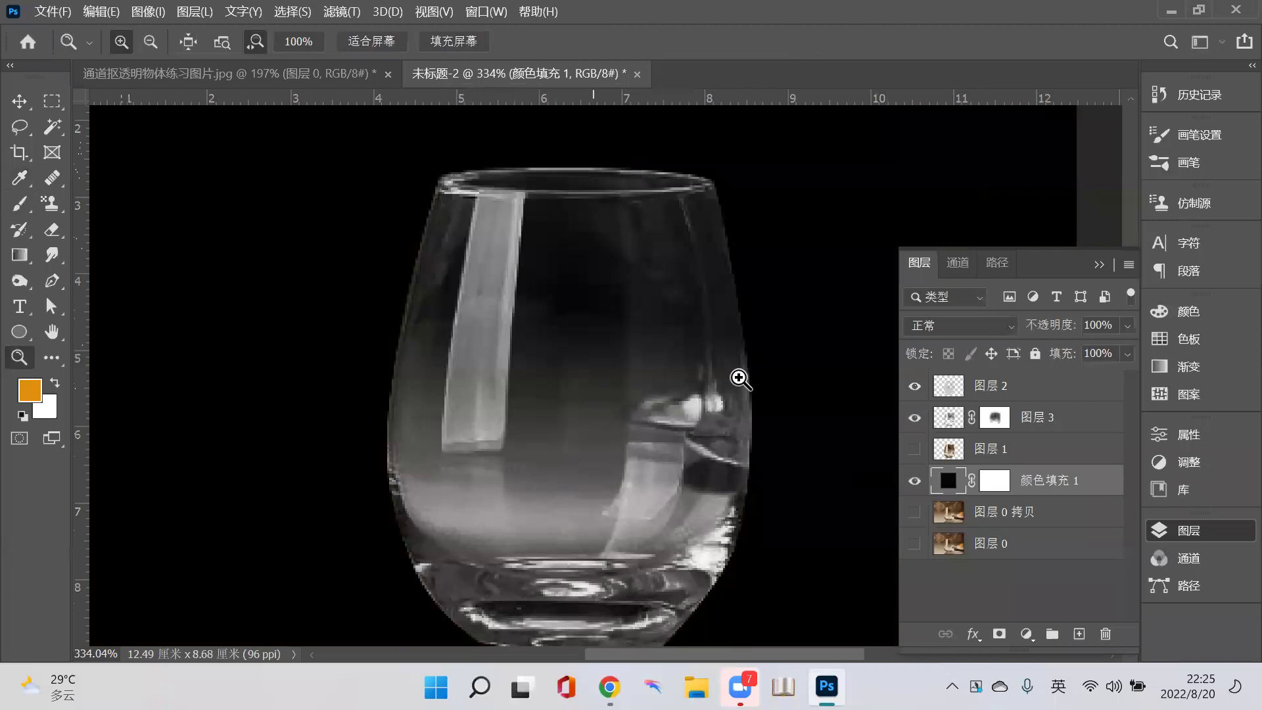
scroll(736, 371, down, 2)
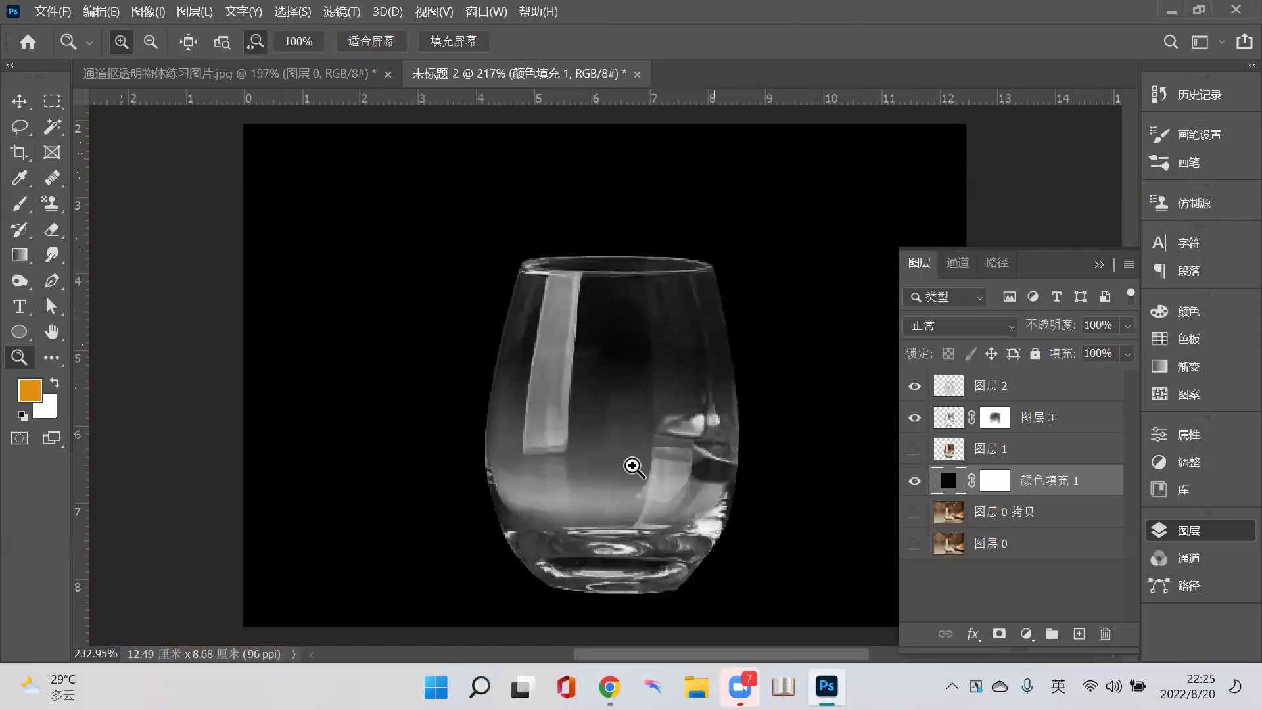
scroll(633, 466, up, 2)
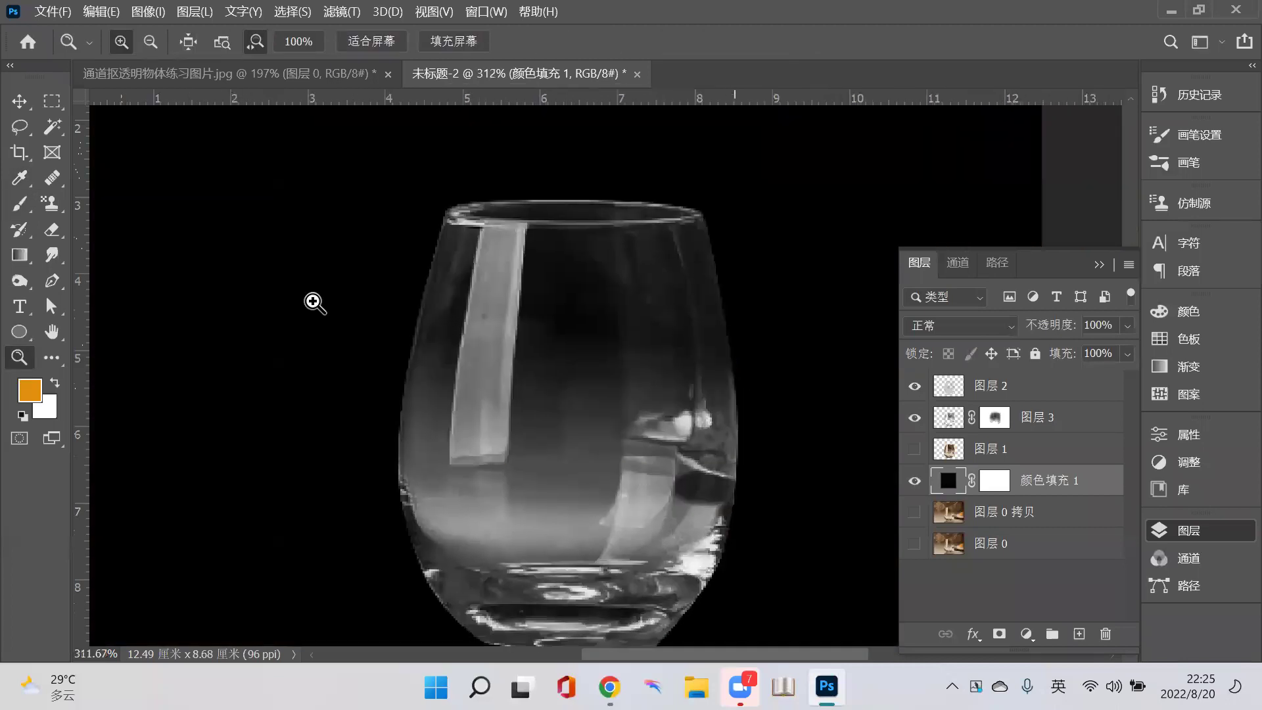
- Reset the foreground and background colours, and brush white on 图层 3's mask across the glass's middle to restore some dark tones
click(22, 413)
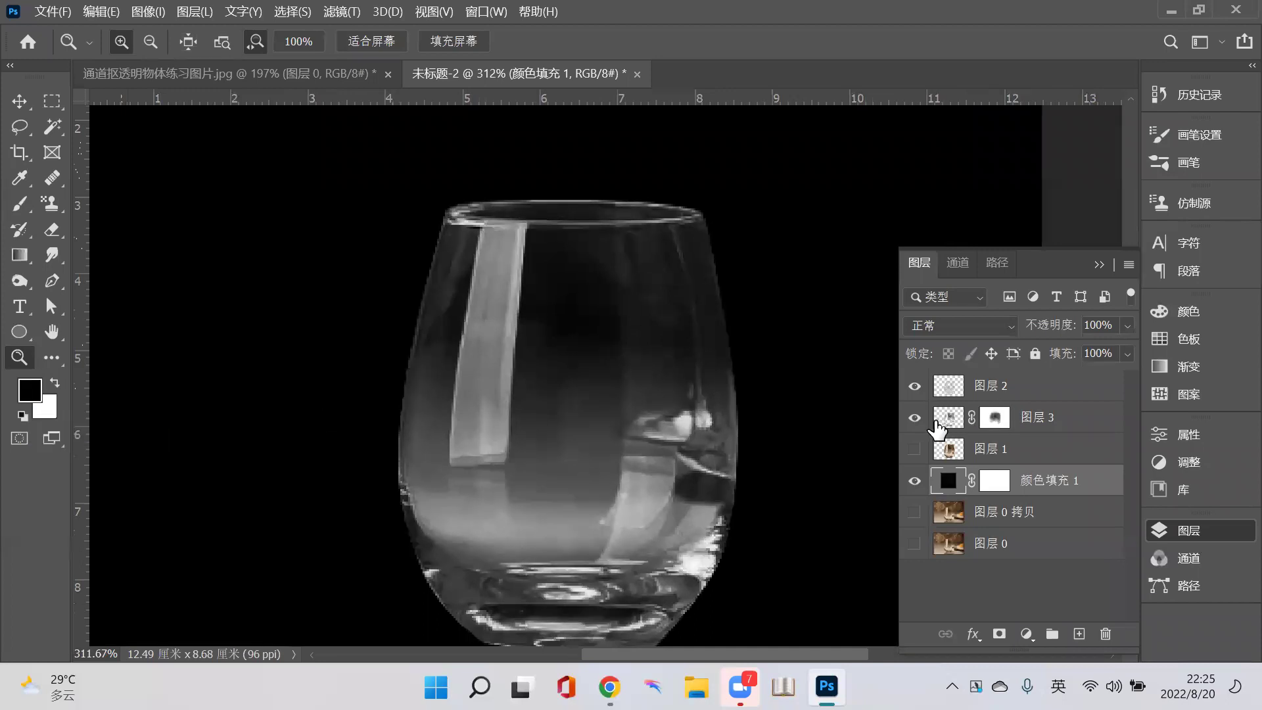
click(936, 425)
click(54, 382)
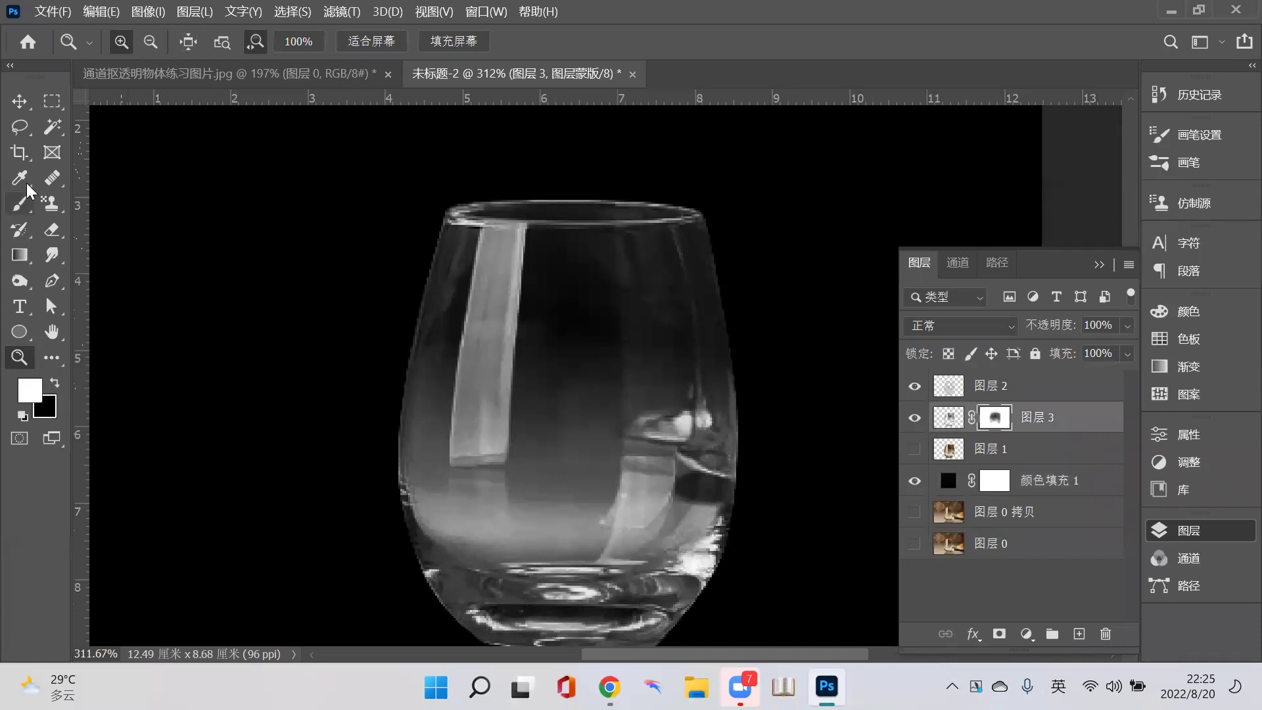
click(21, 203)
mouse_move(675, 348)
mouse_down()
mouse_move(626, 299)
mouse_move(603, 400)
mouse_move(561, 398)
mouse_move(593, 356)
mouse_move(572, 366)
mouse_move(502, 333)
mouse_move(451, 332)
mouse_up()
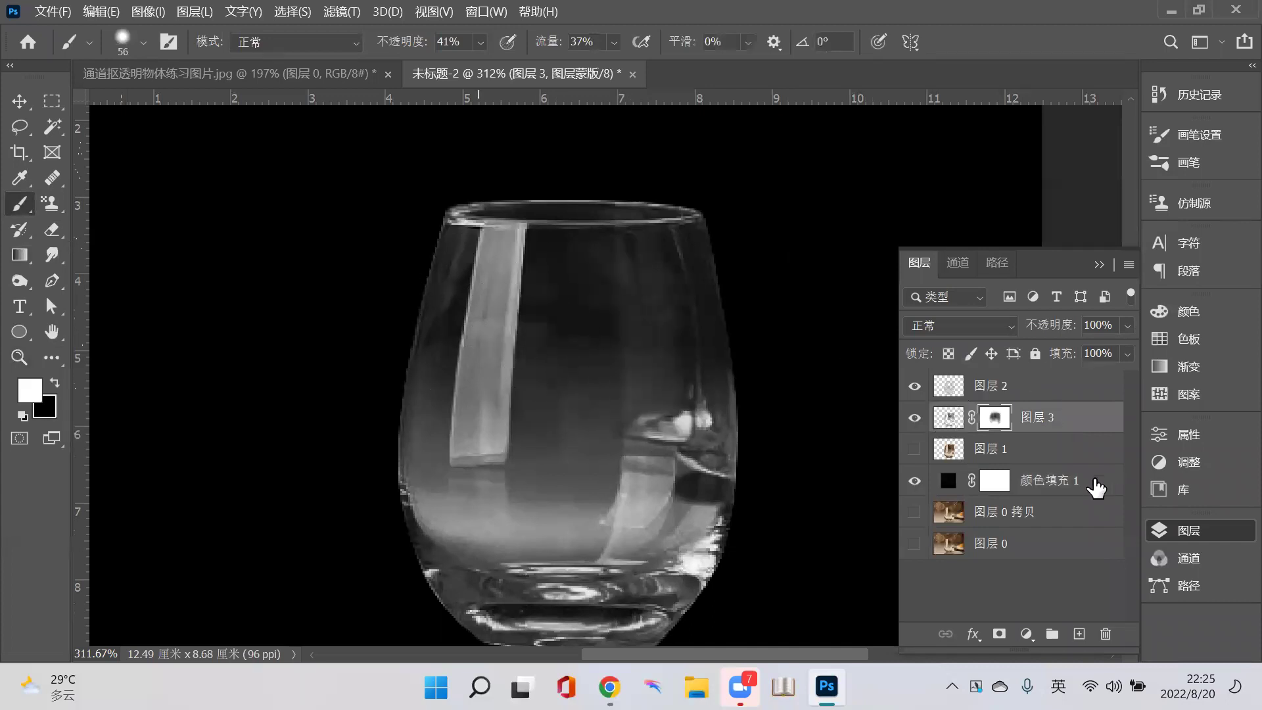
- Set the colour of 颜色填充 1 to olive yellow after previewing the glass against purple and green
double_click(944, 481)
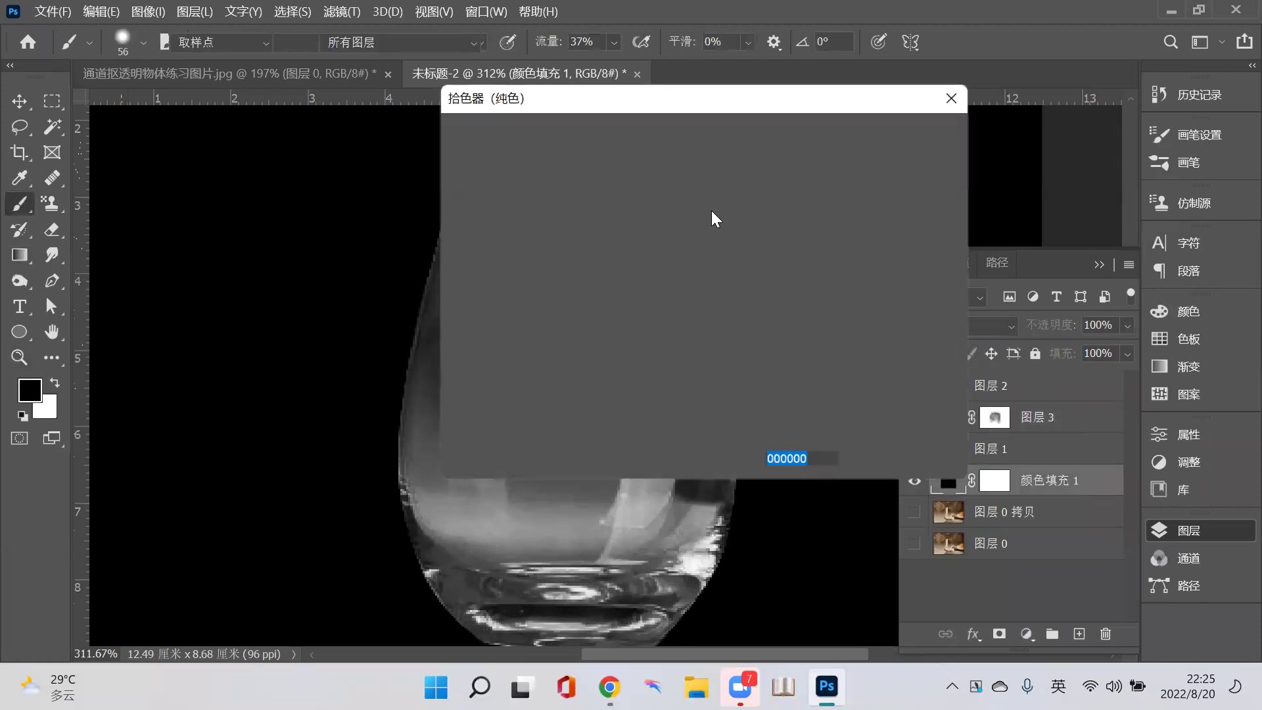
drag(608, 171, 714, 156)
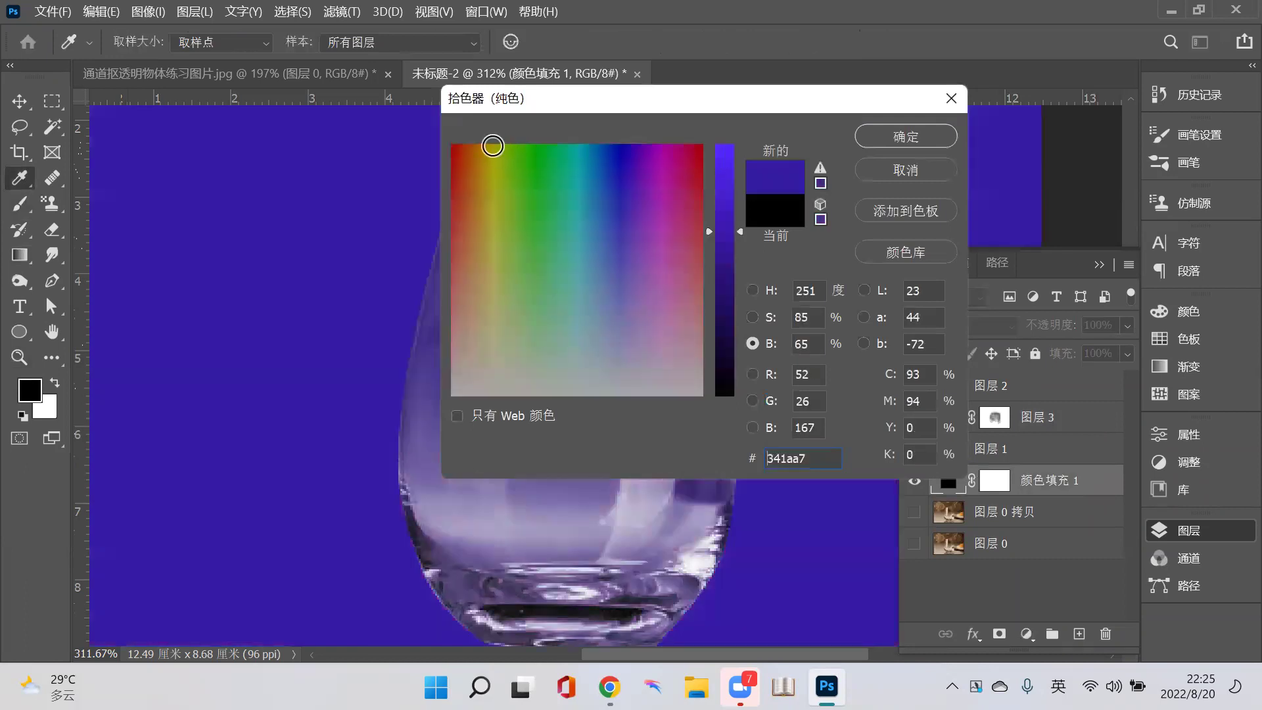
drag(545, 159, 655, 359)
click(507, 154)
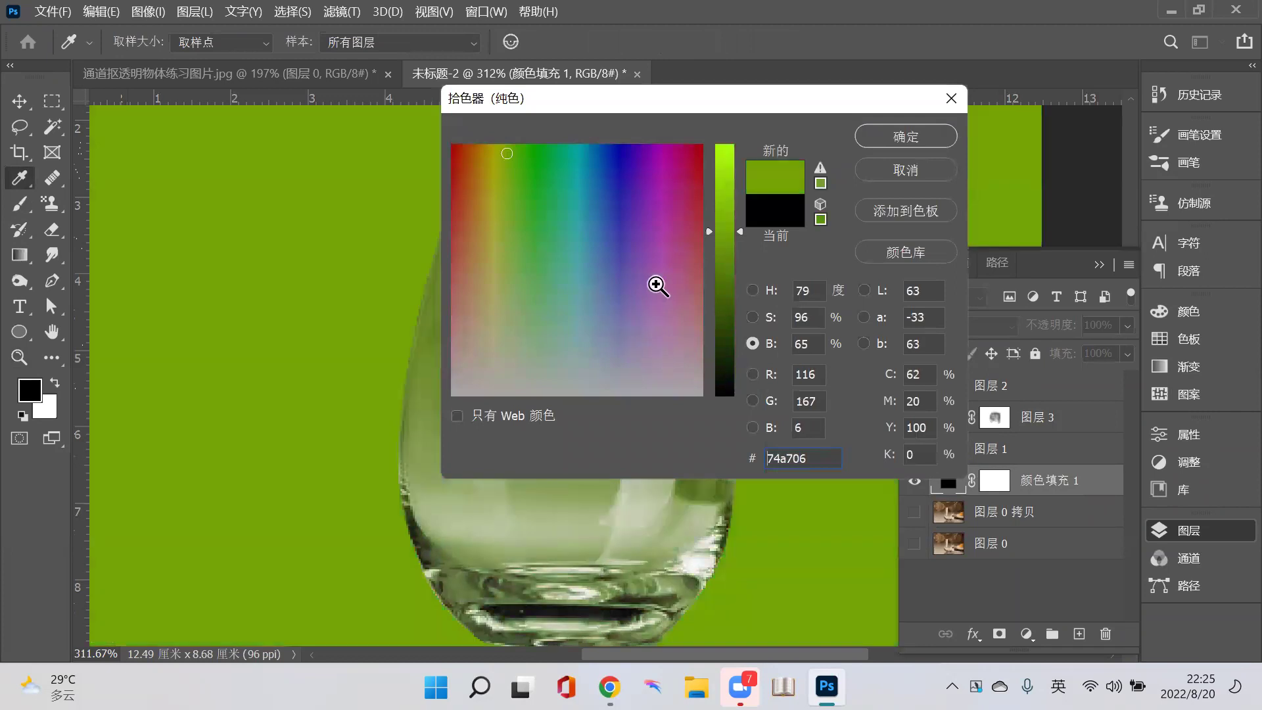
click(492, 146)
key(Return)
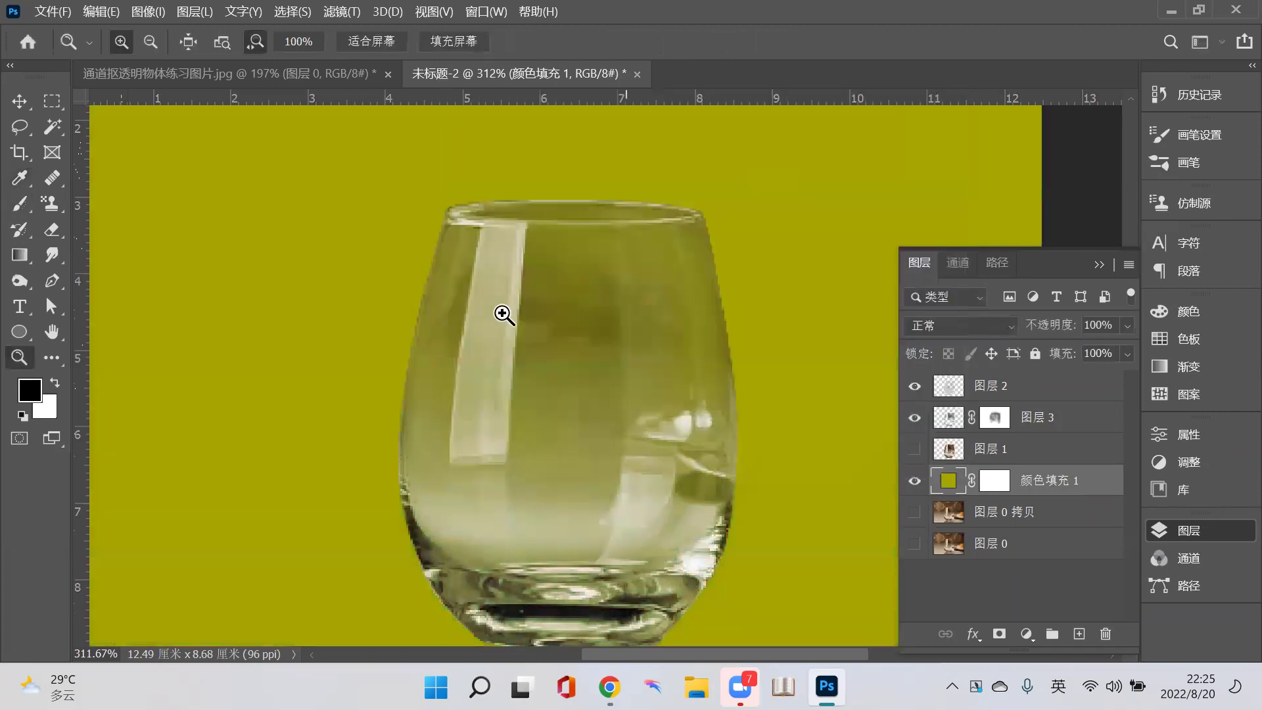
- Try brushing black directly on 图层 3's pixels across the glass's upper middle, and undo the stroke
scroll(618, 334, up, 3)
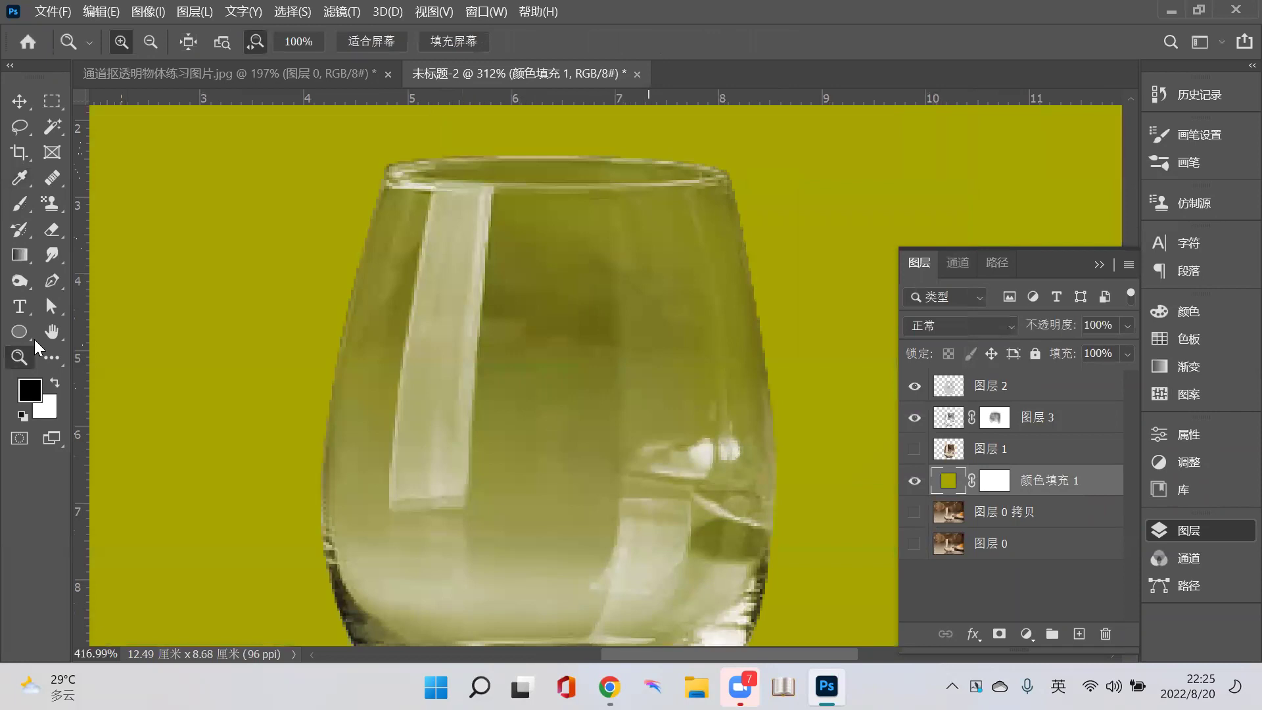
key(ctrl+plus)
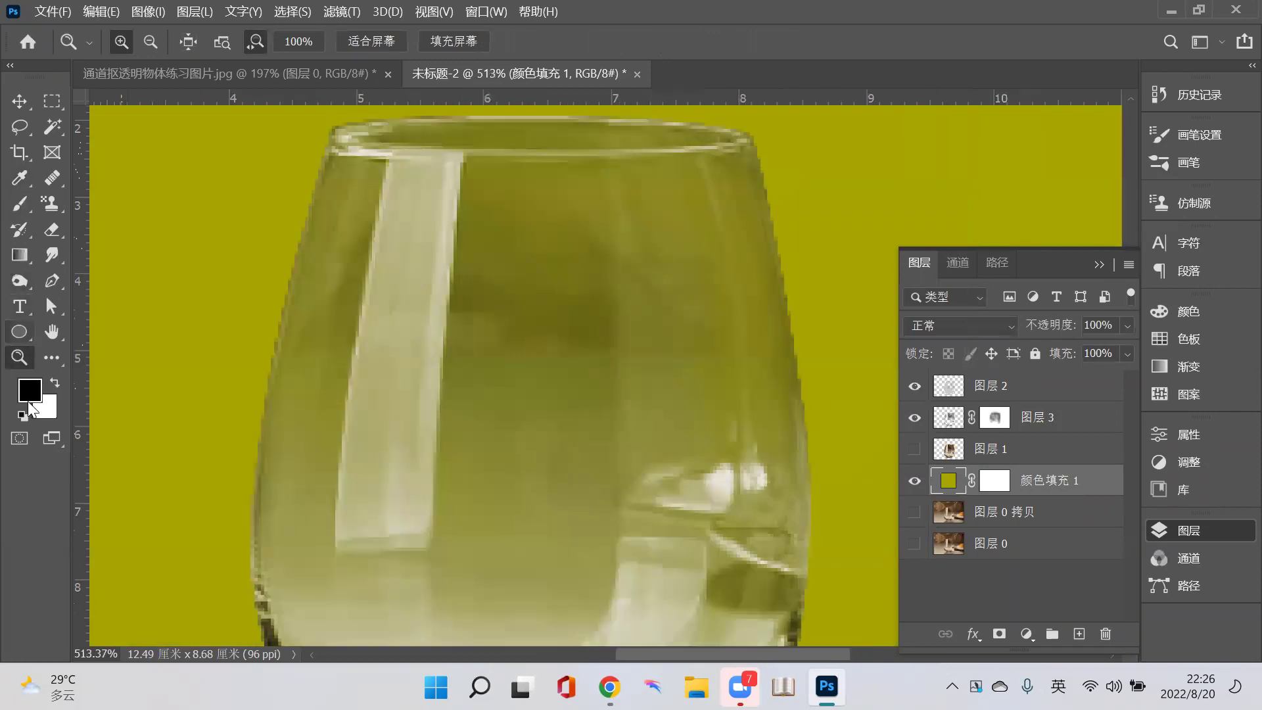
click(20, 203)
key(b)
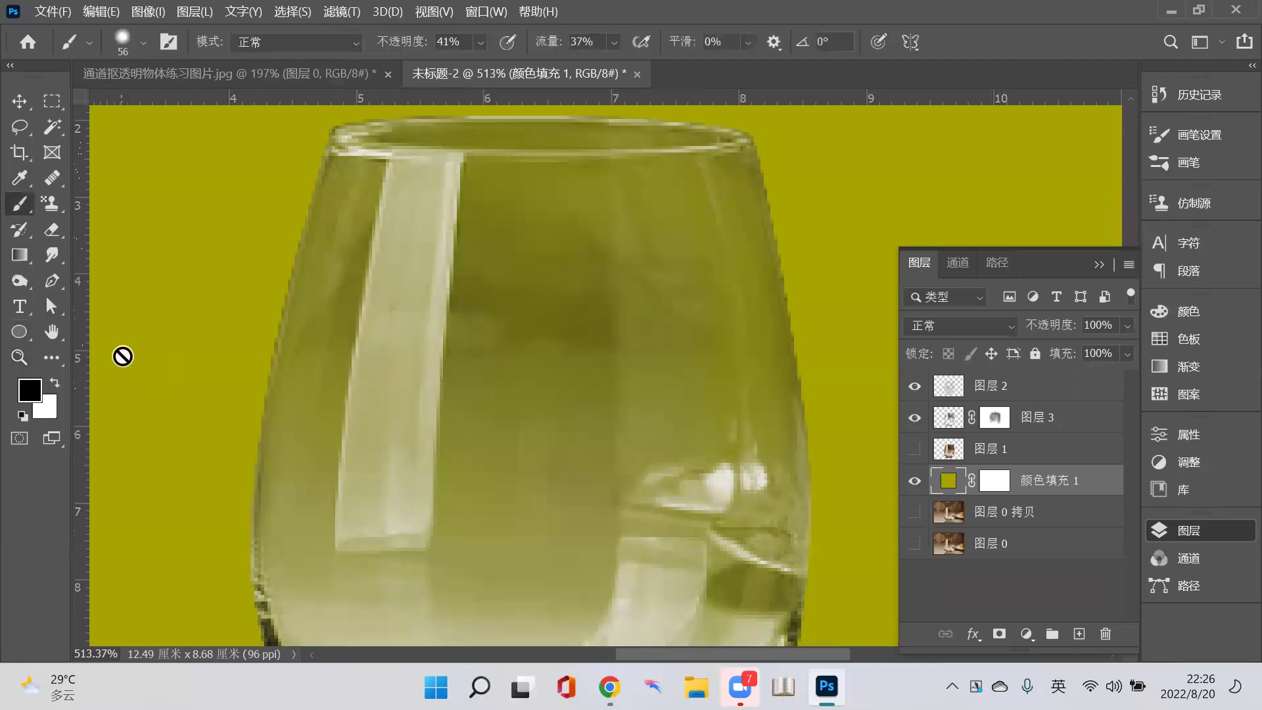
key(x)
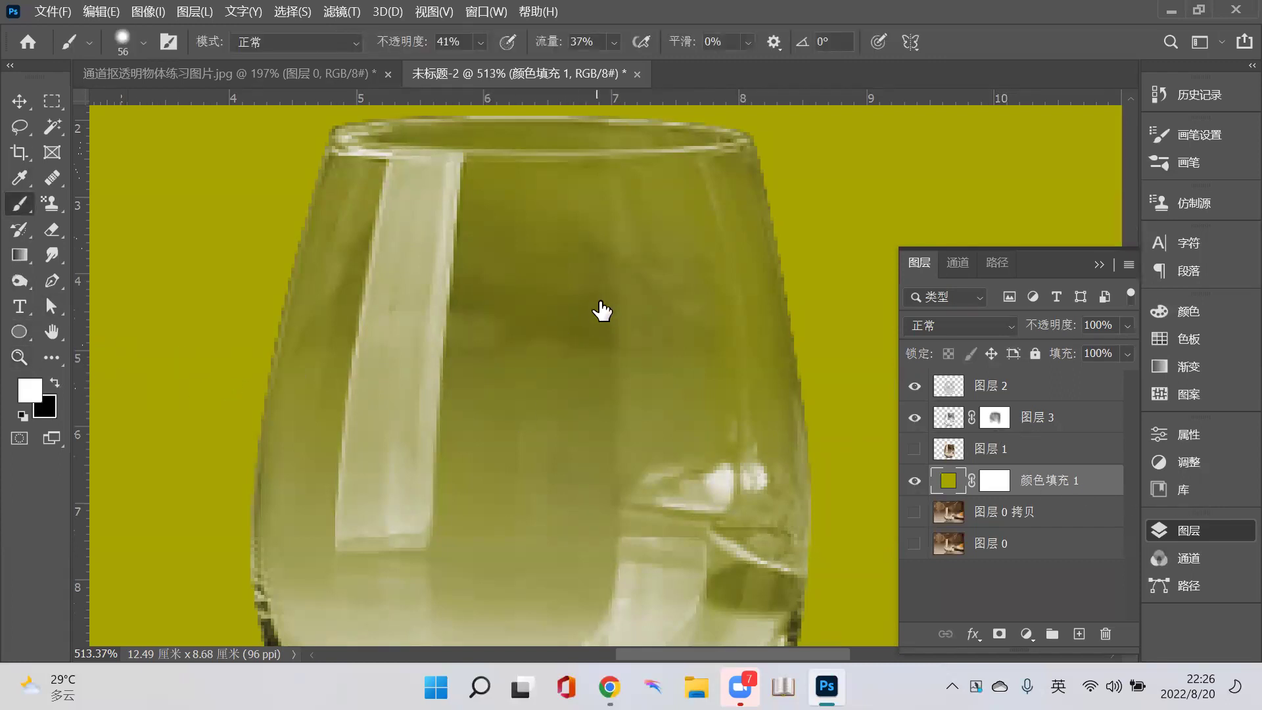
key(alt+bracketright)
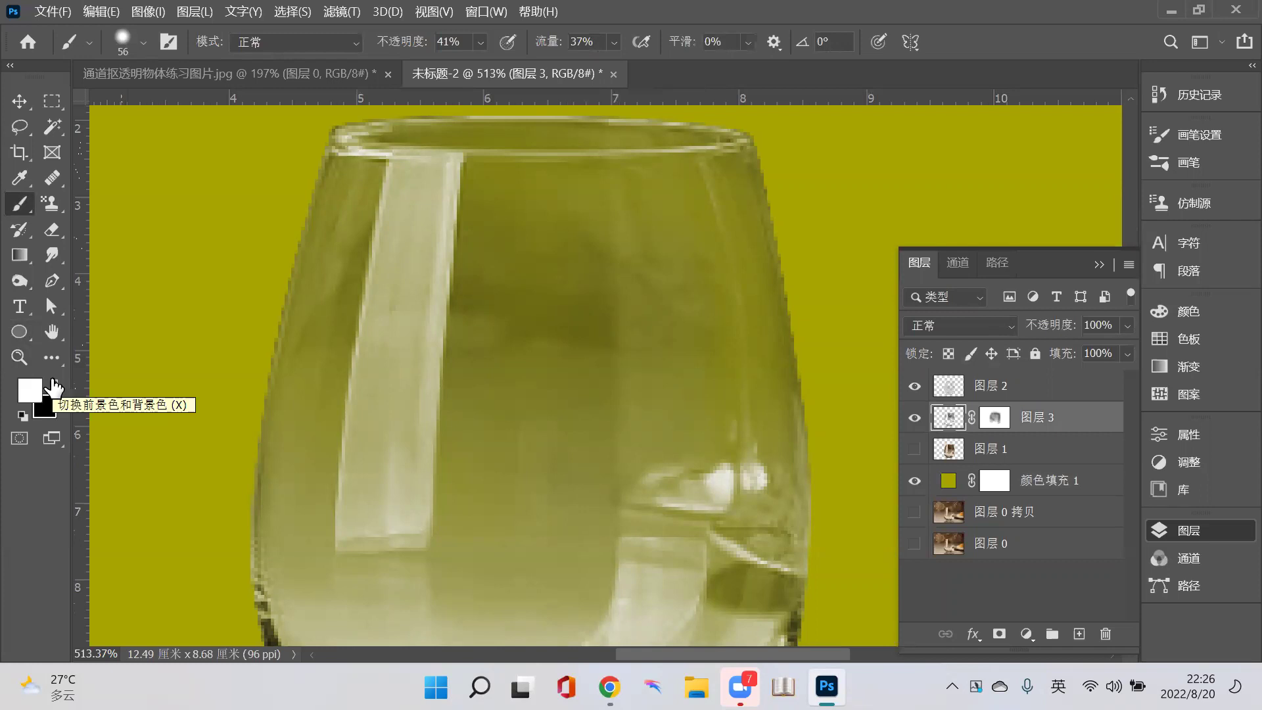
click(53, 386)
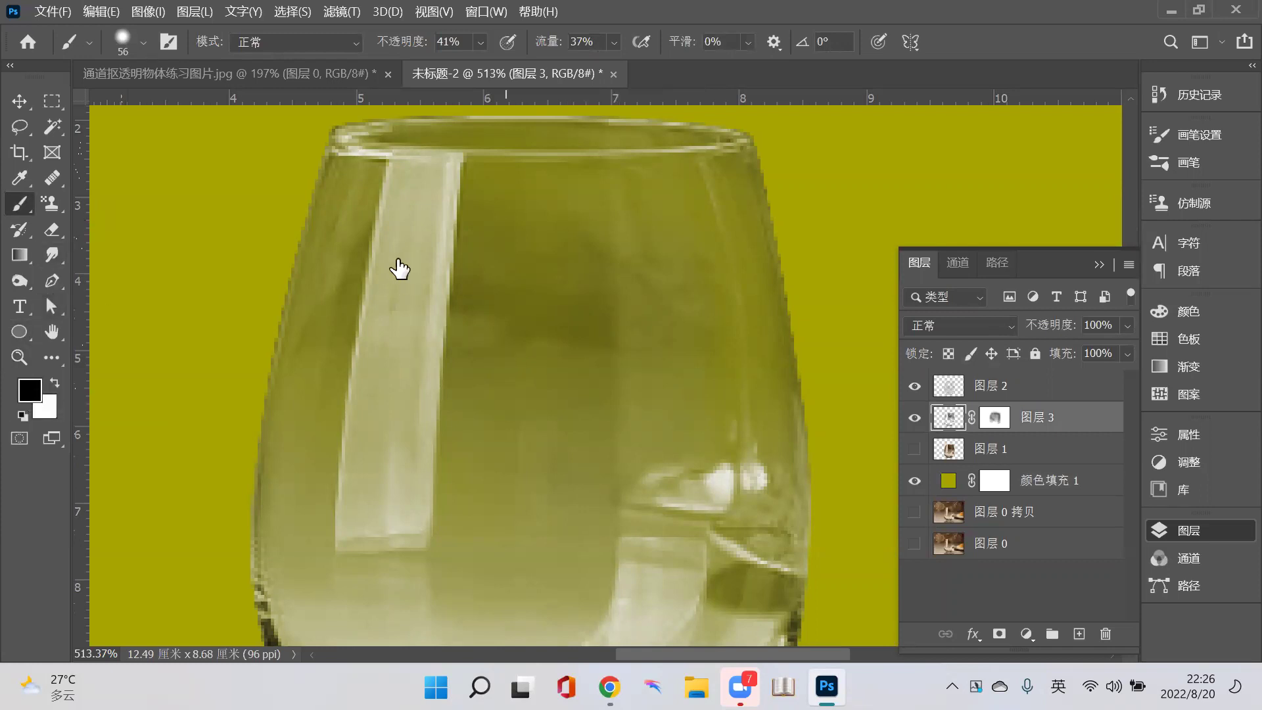
mouse_move(489, 296)
mouse_down()
mouse_move(547, 273)
mouse_move(538, 388)
mouse_up()
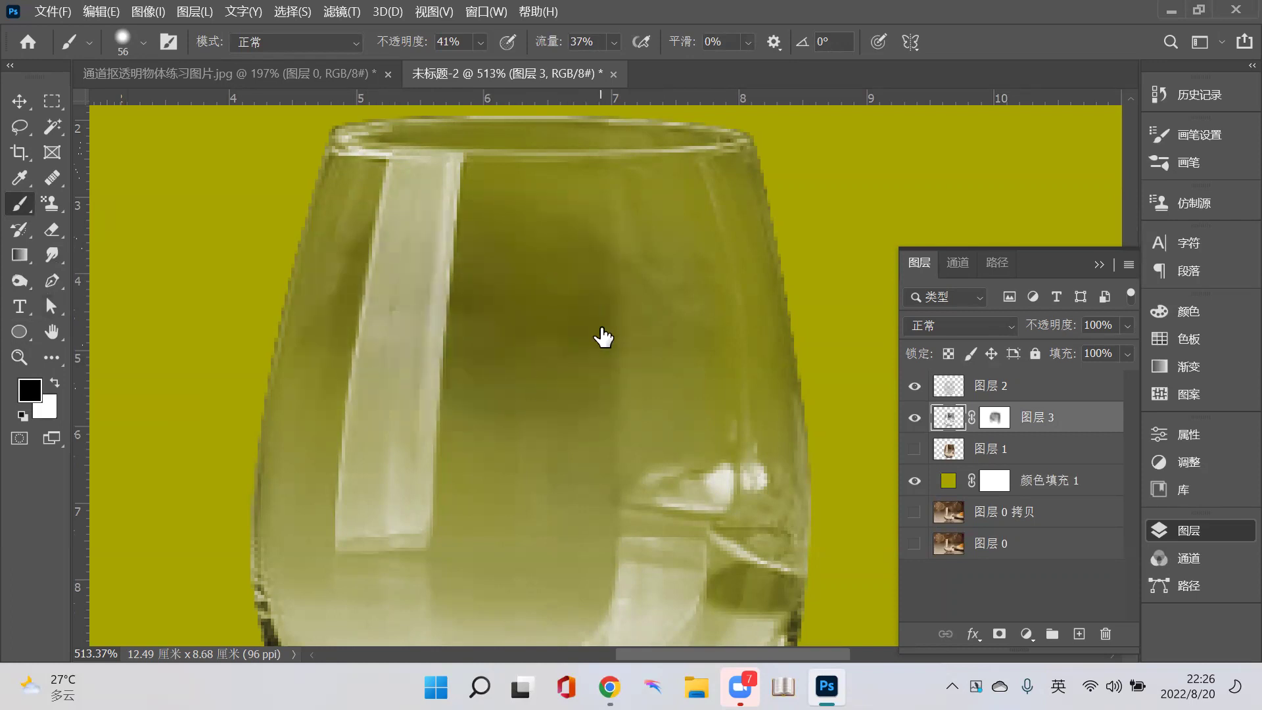
key(ctrl+z)
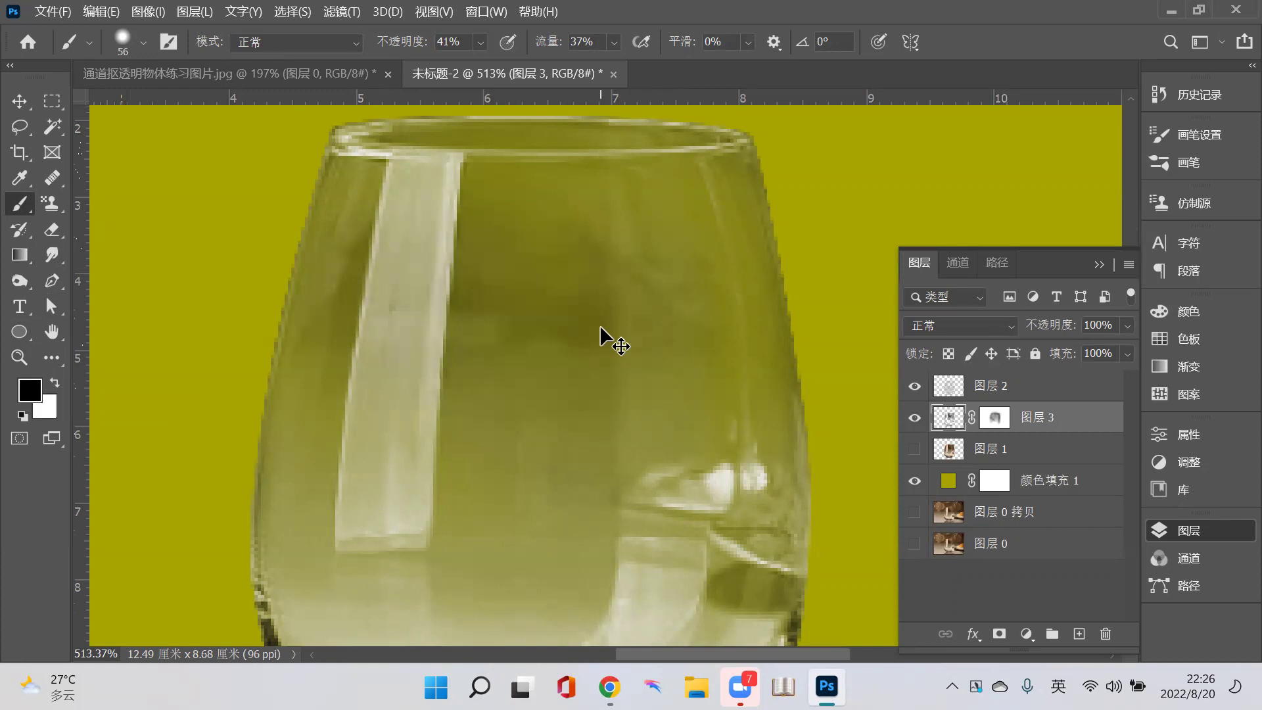
- Undo back past the last colour change of 颜色填充 1
click(996, 421)
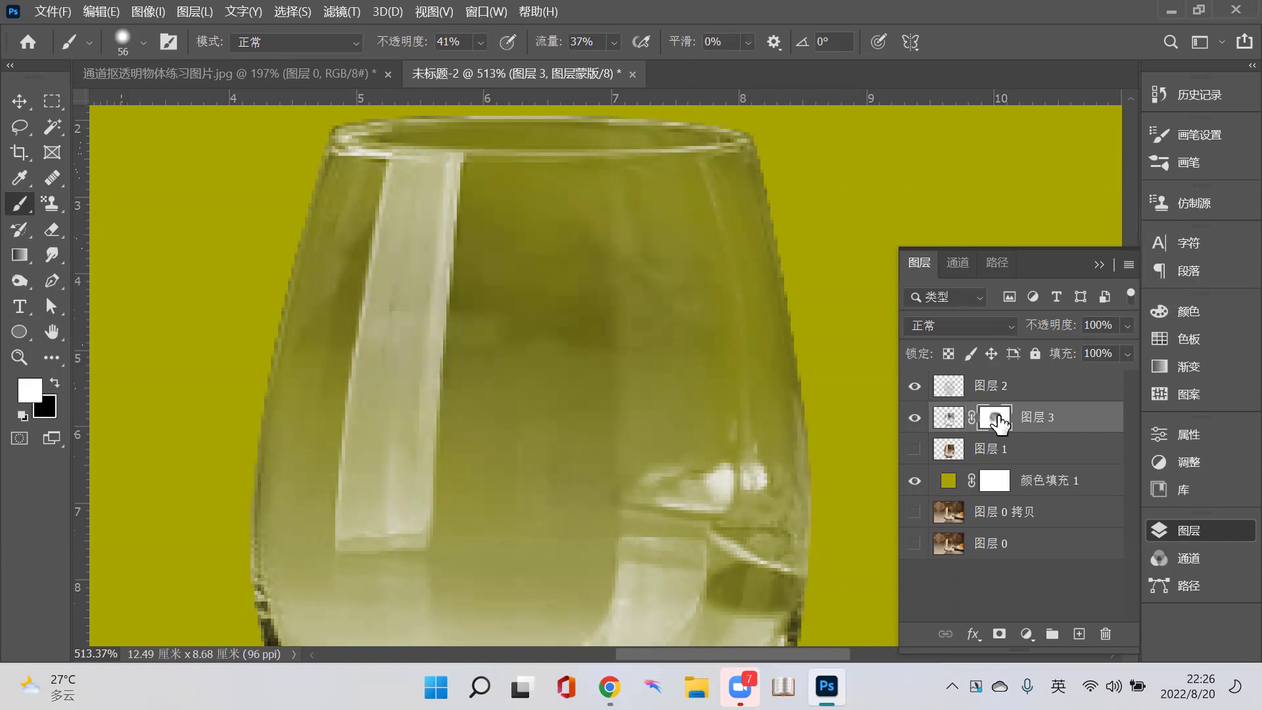
key(ctrl+z)
key(ctrl+z)
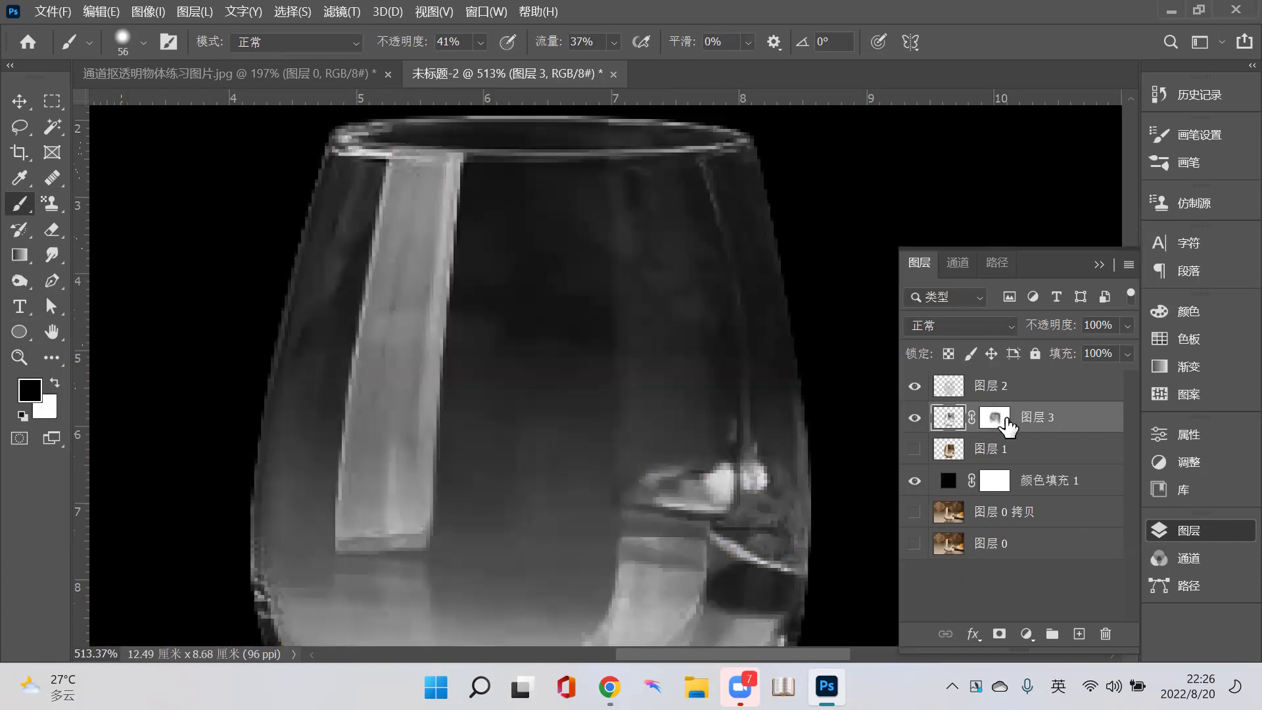
- Set the colour of 颜色填充 1 to magenta c705b2, and select 图层 3's layer mask for painting
click(952, 485)
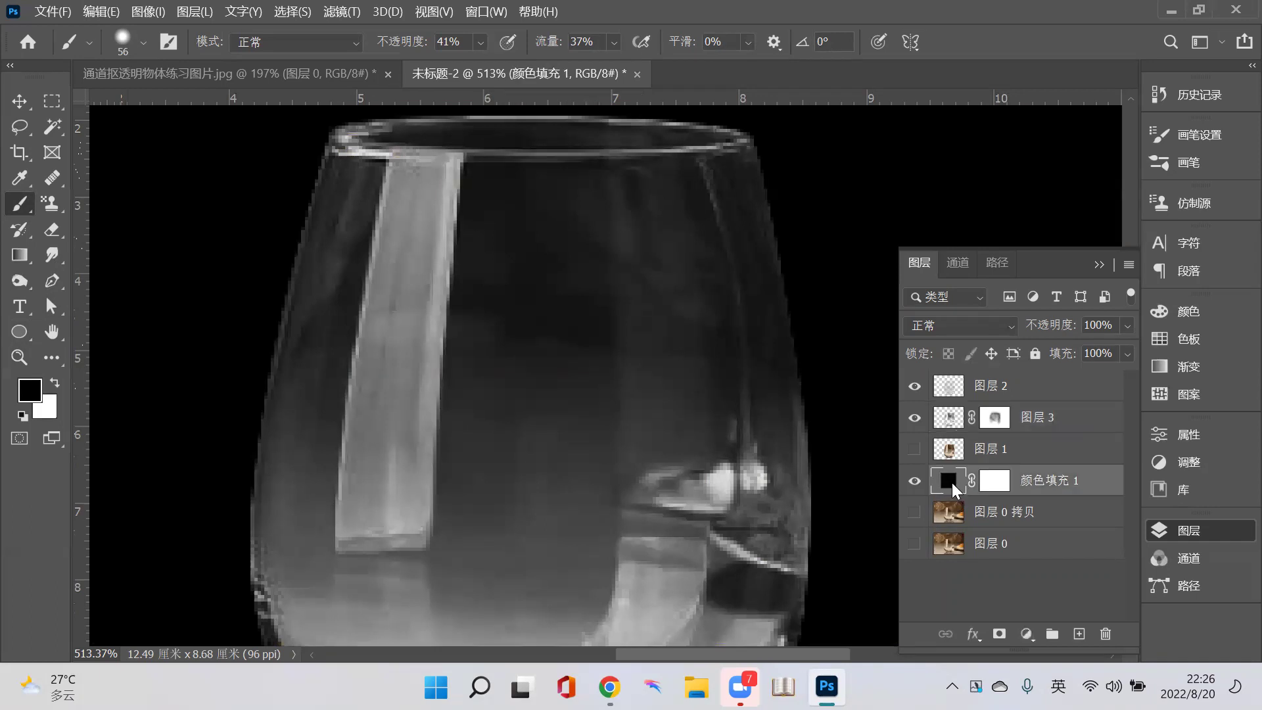
double_click(952, 484)
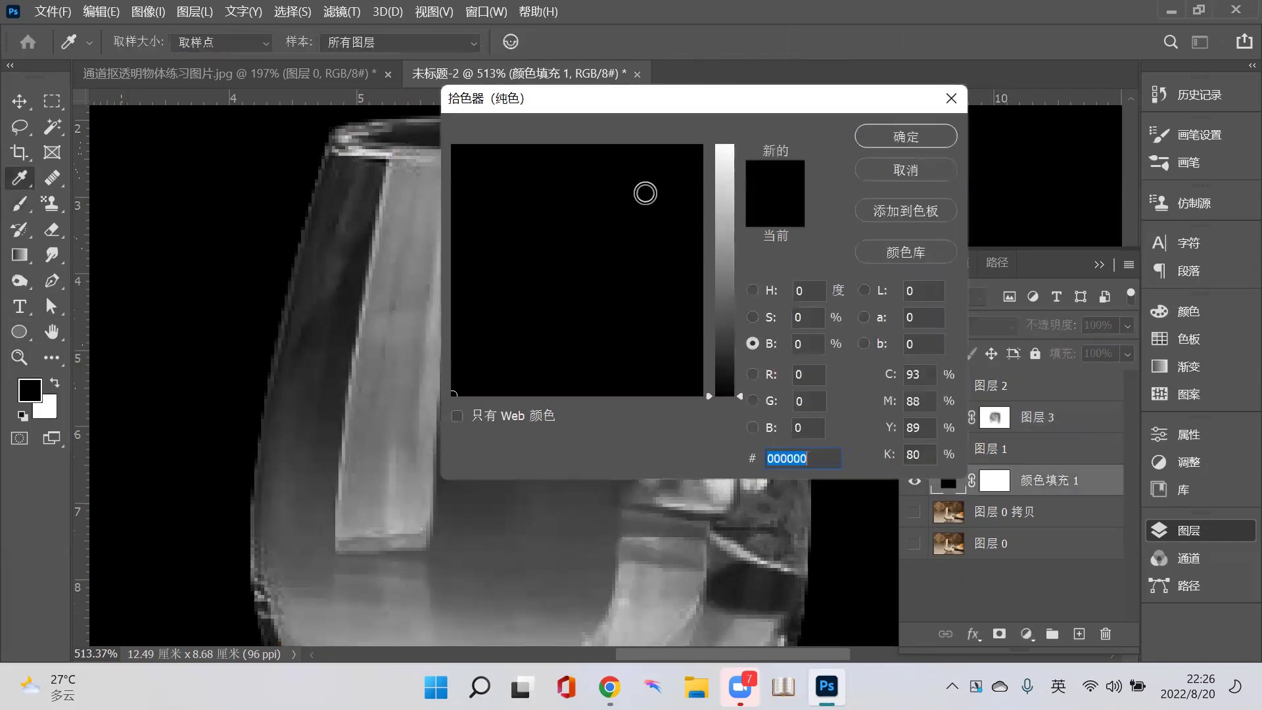
click(721, 200)
click(666, 151)
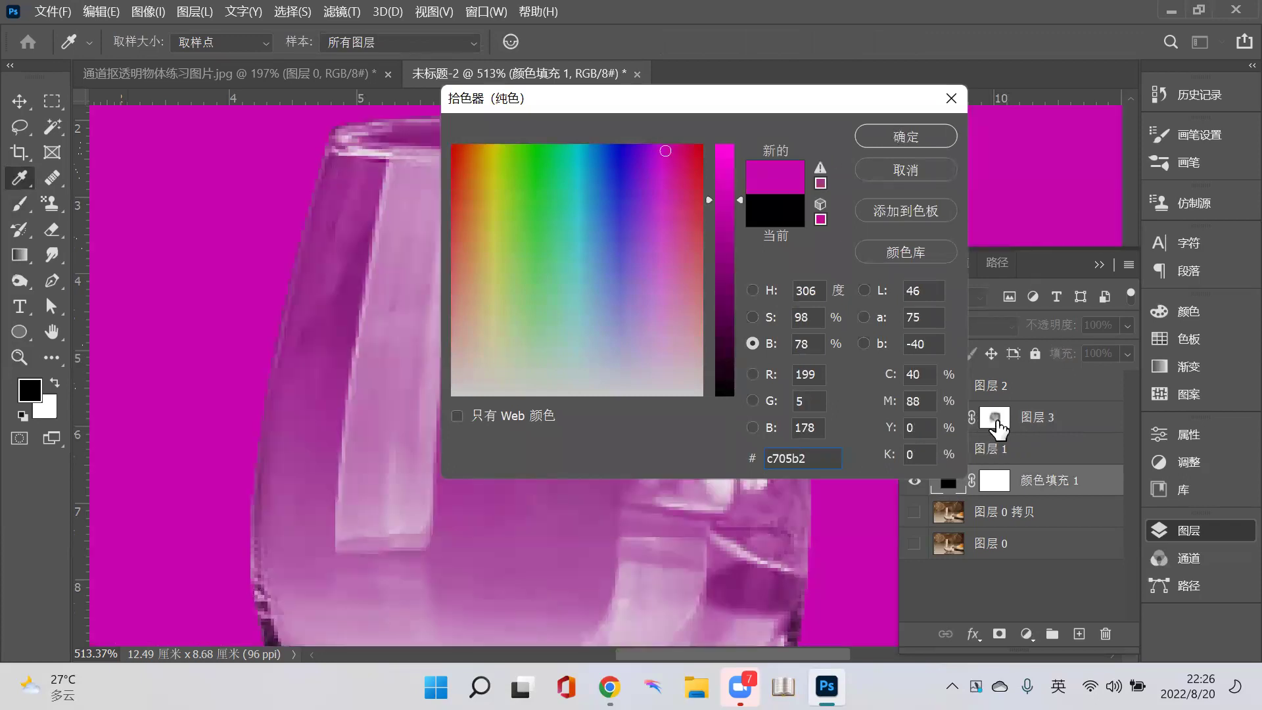
key(Return)
click(988, 418)
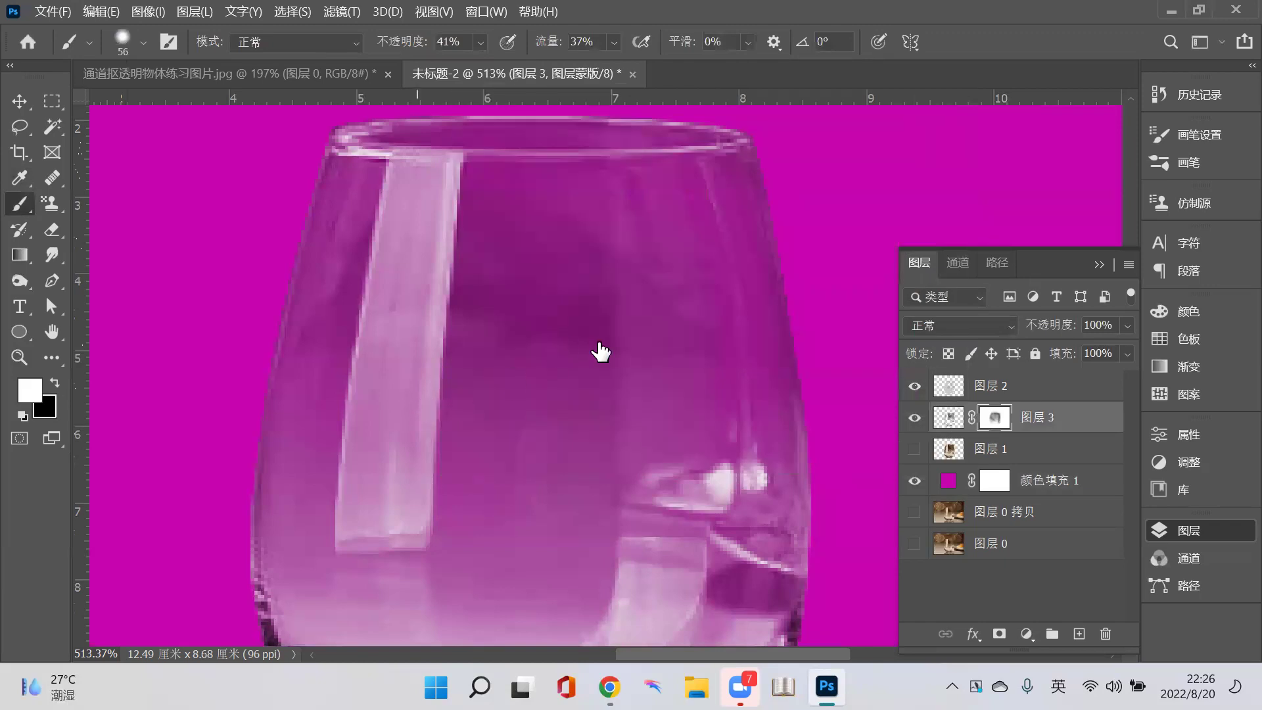
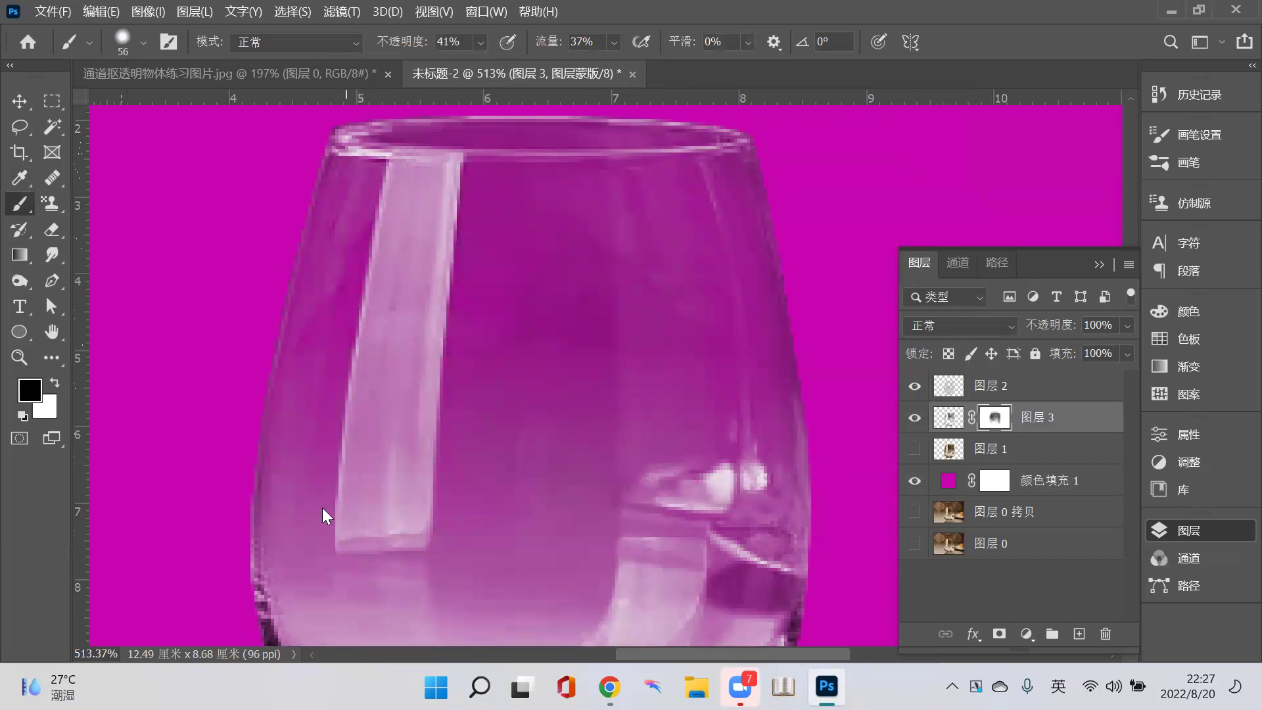
- Brush over 图层 3's layer mask across the glass's upper right area and check the whole glass
drag(650, 294, 663, 257)
scroll(667, 494, up, 1)
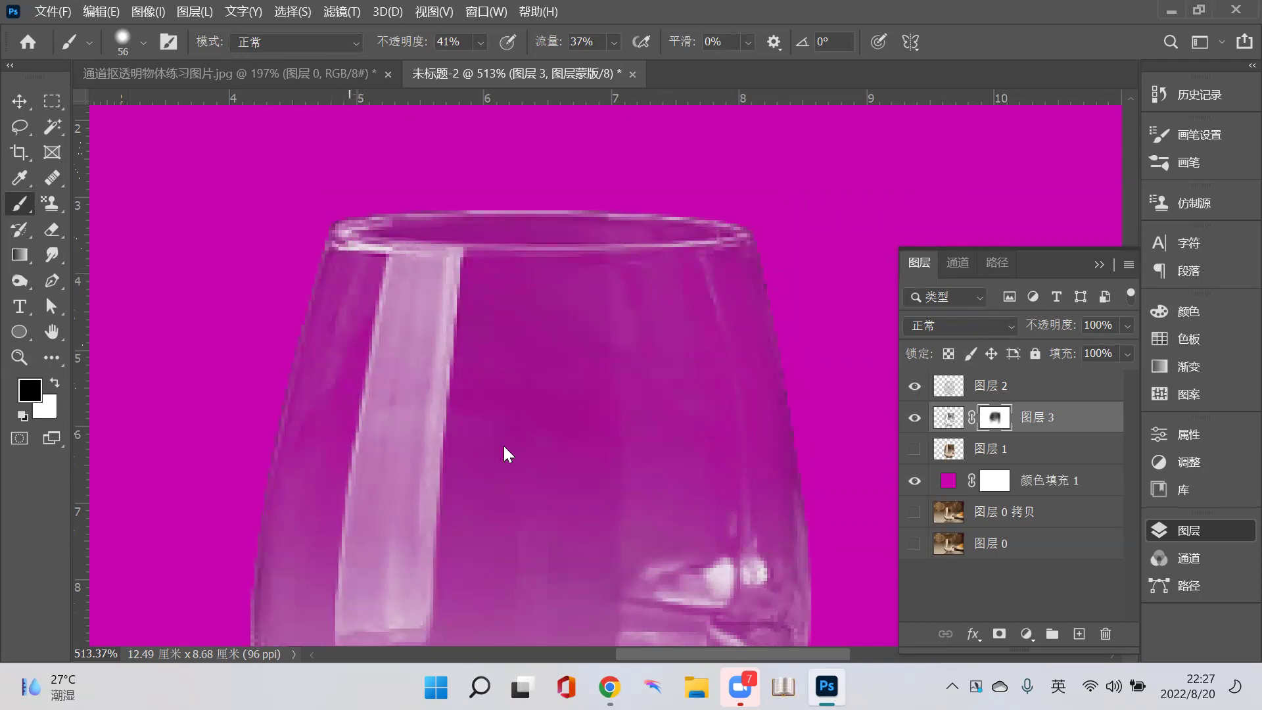
scroll(705, 331, down, 3)
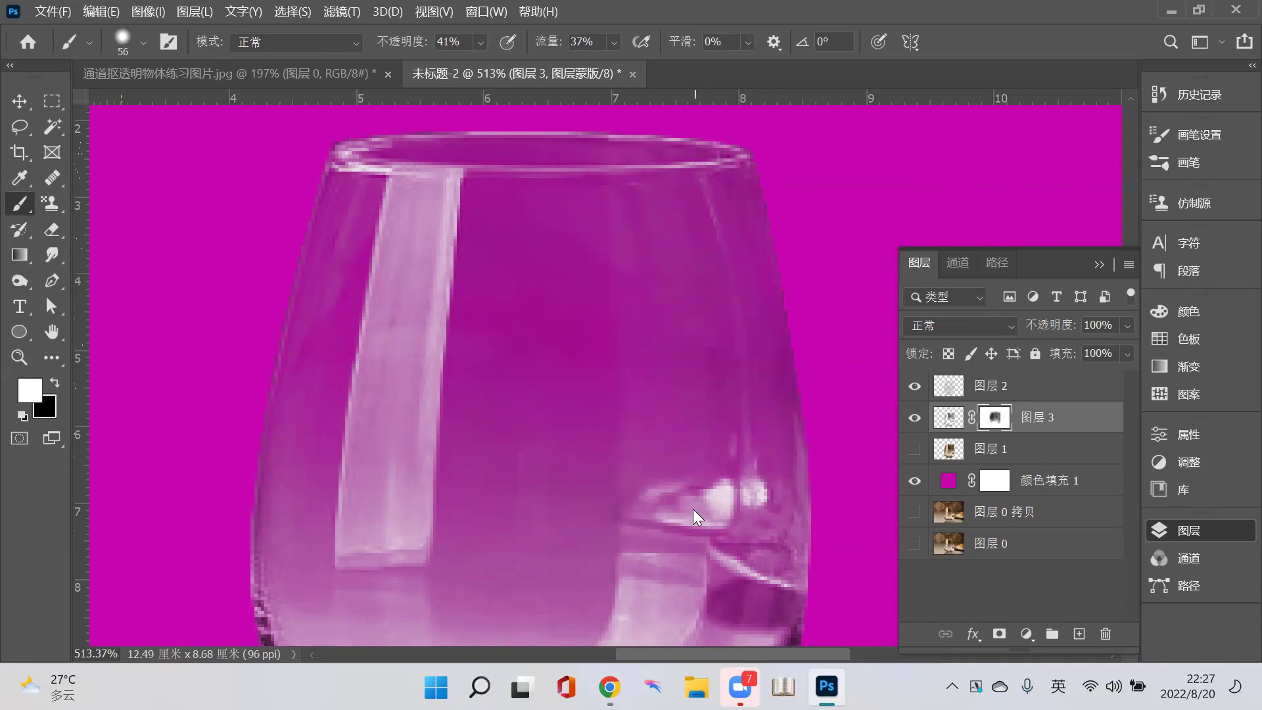
key(z)
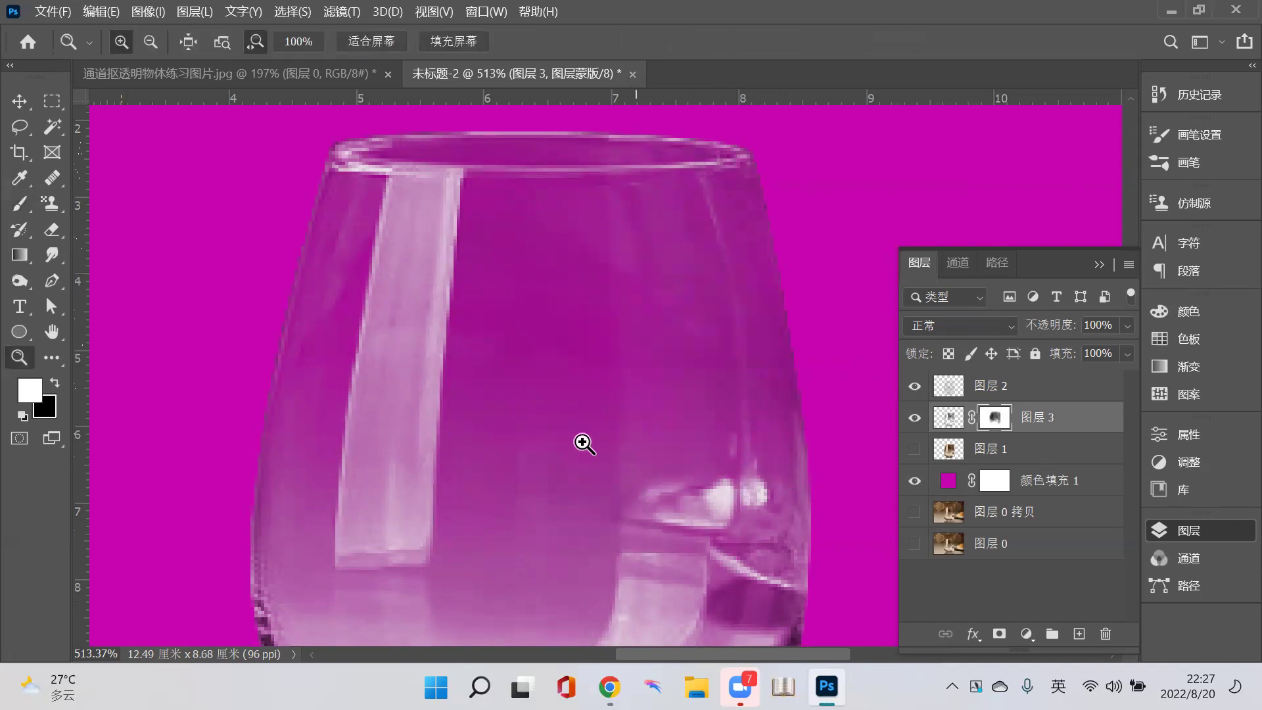
mouse_move(685, 396)
mouse_down()
mouse_move(700, 367)
mouse_move(689, 394)
mouse_up()
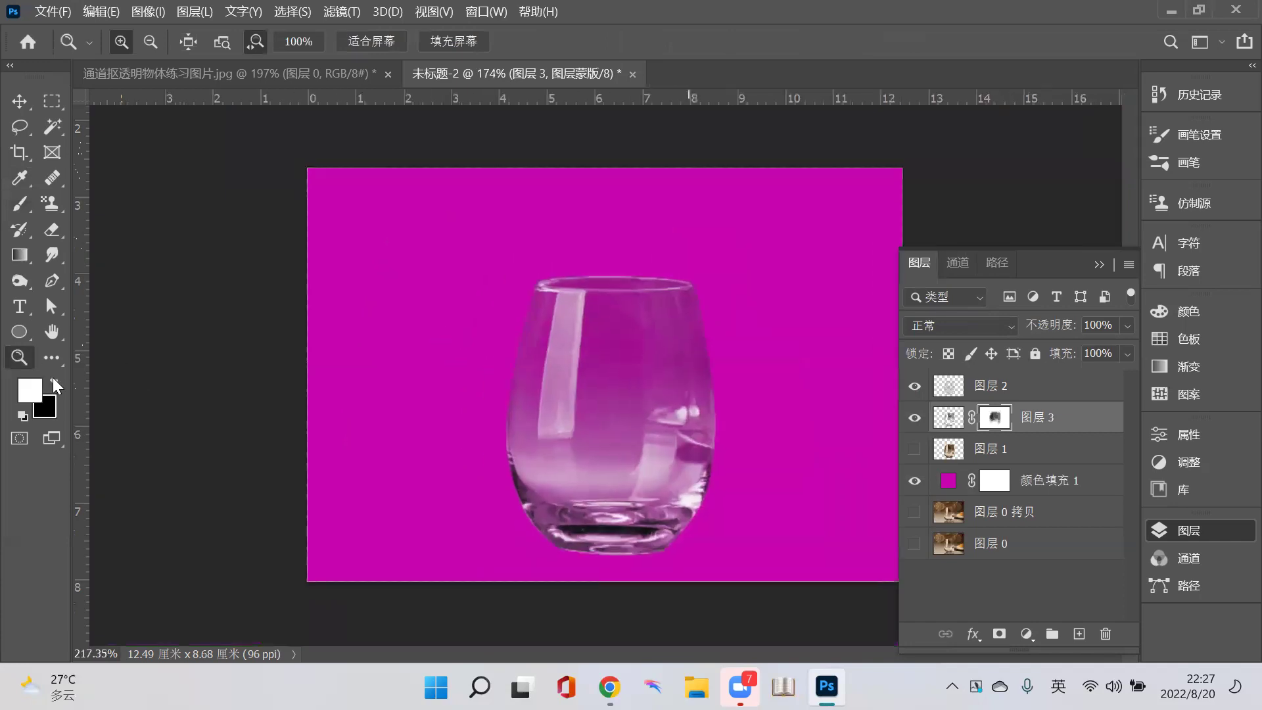
- Ready the Brush tool with black as the foreground colour and select 图层 3's layer mask
click(53, 378)
click(22, 202)
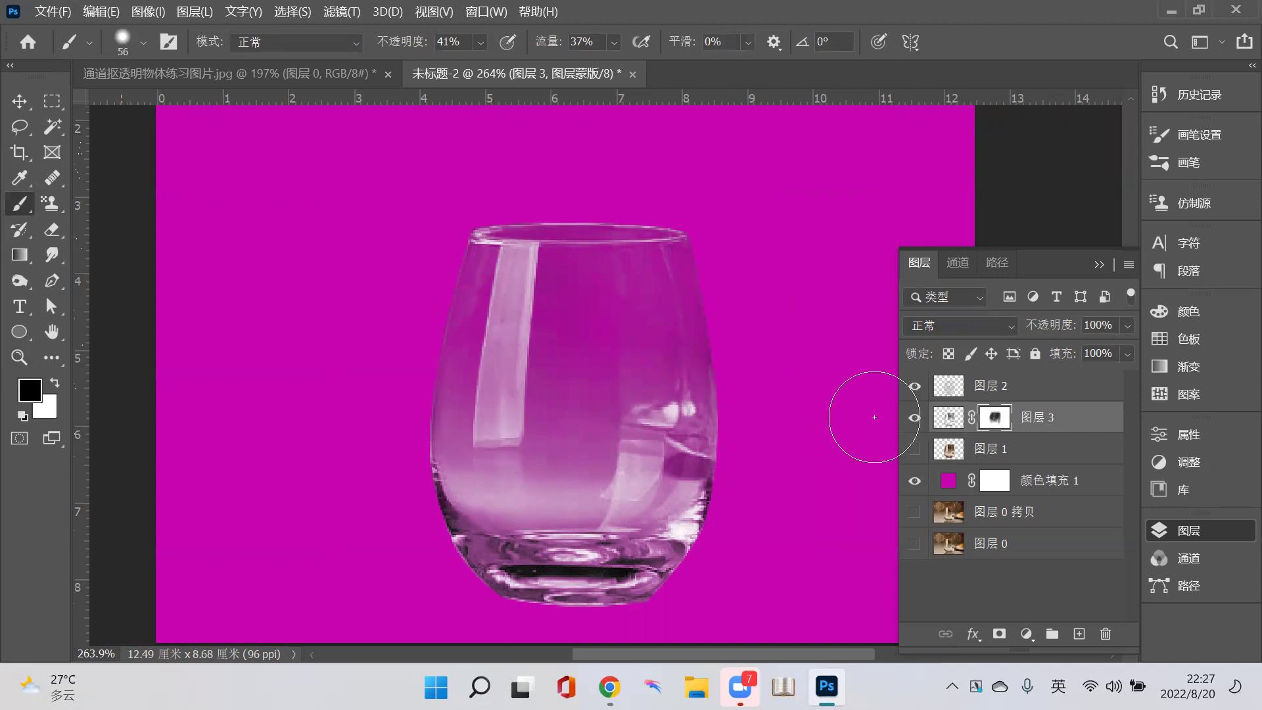
click(947, 421)
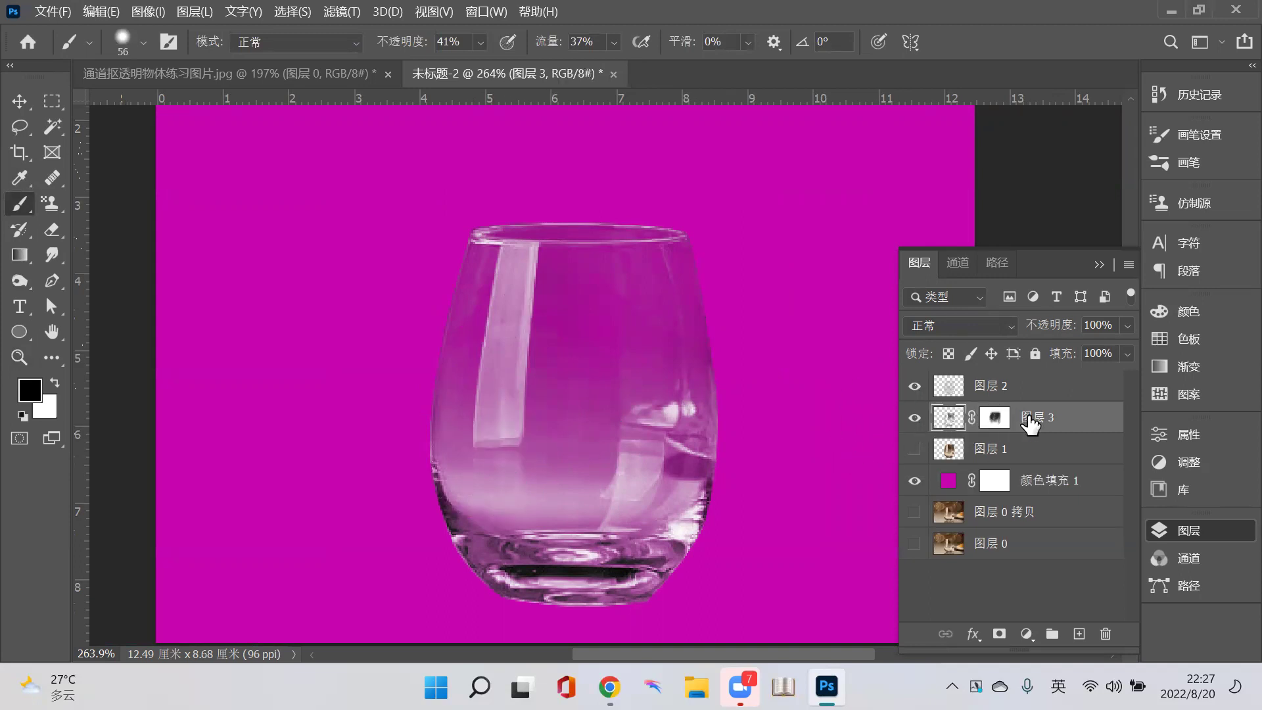
click(992, 417)
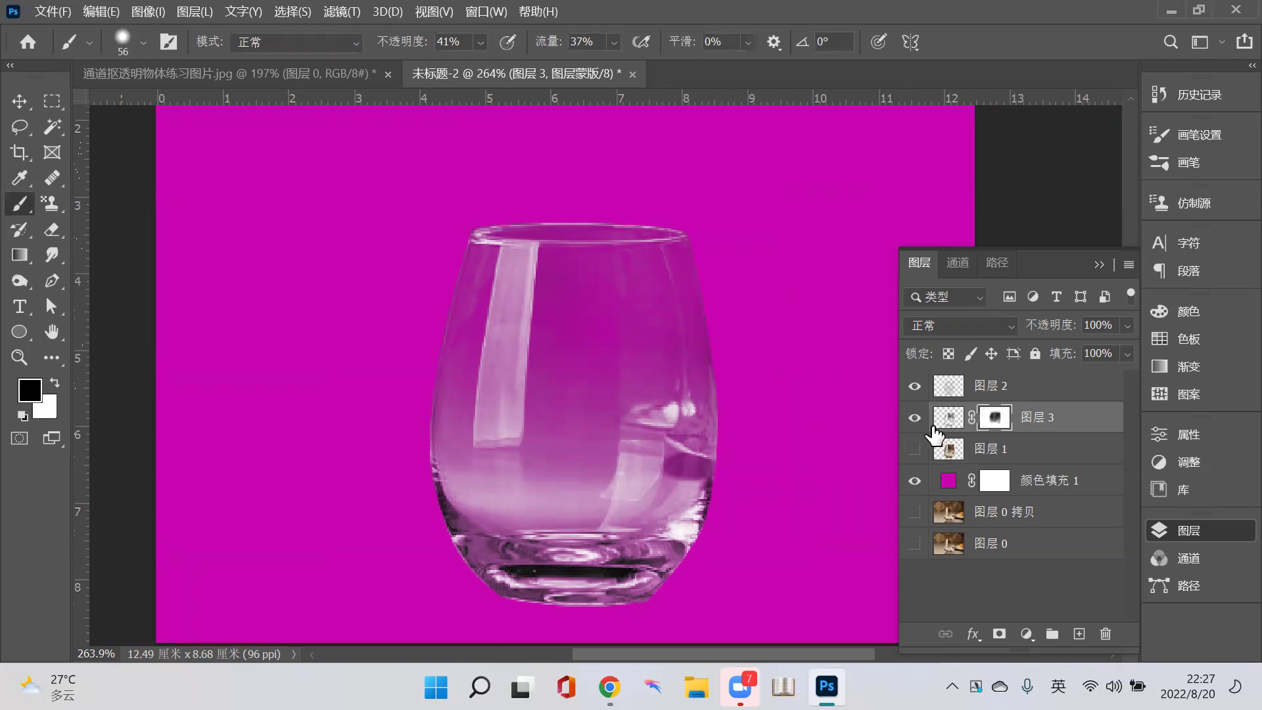
- Preview the glass with 颜色填充 1 in yellow-green, tan, orange and green, raising the brightness to 97%
click(948, 486)
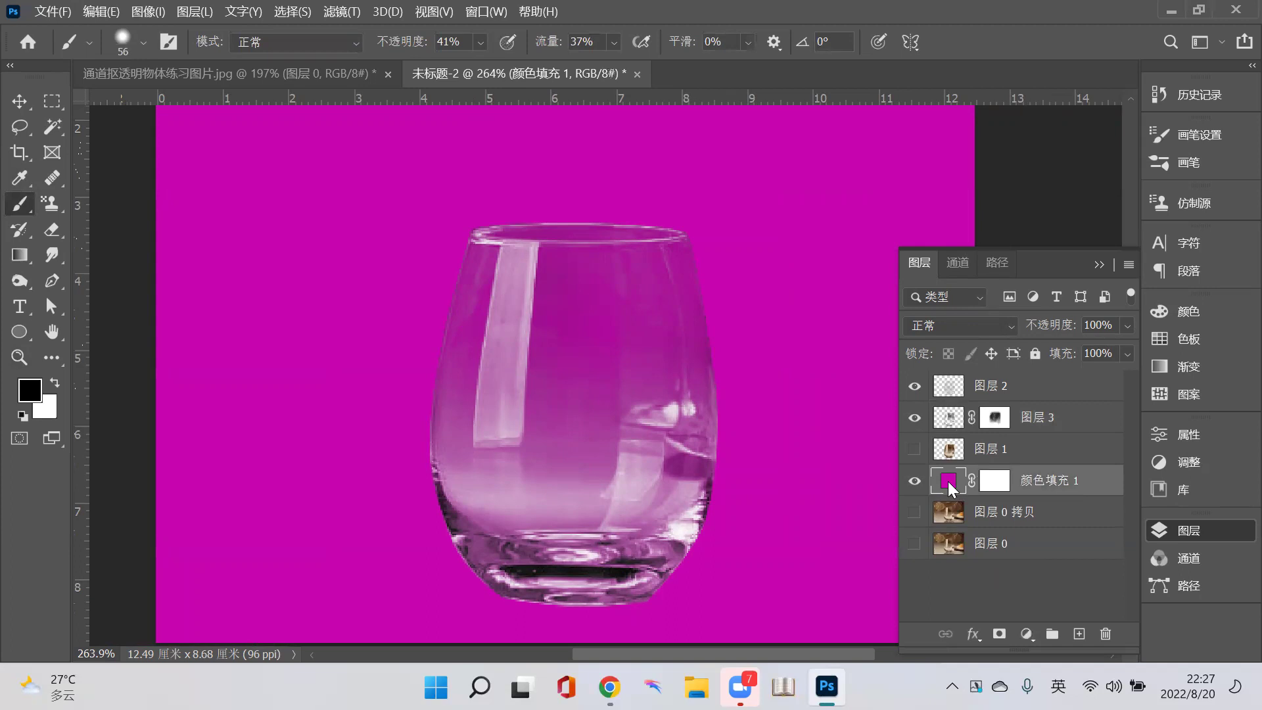
double_click(948, 487)
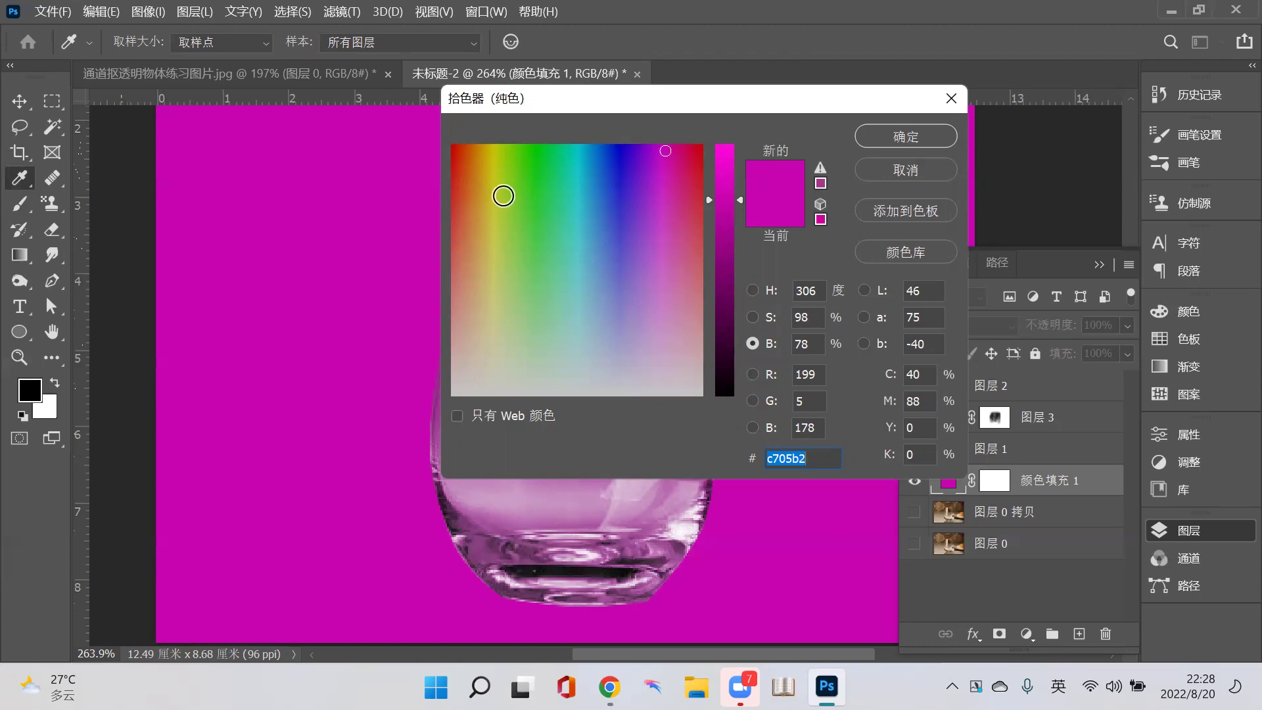
click(504, 199)
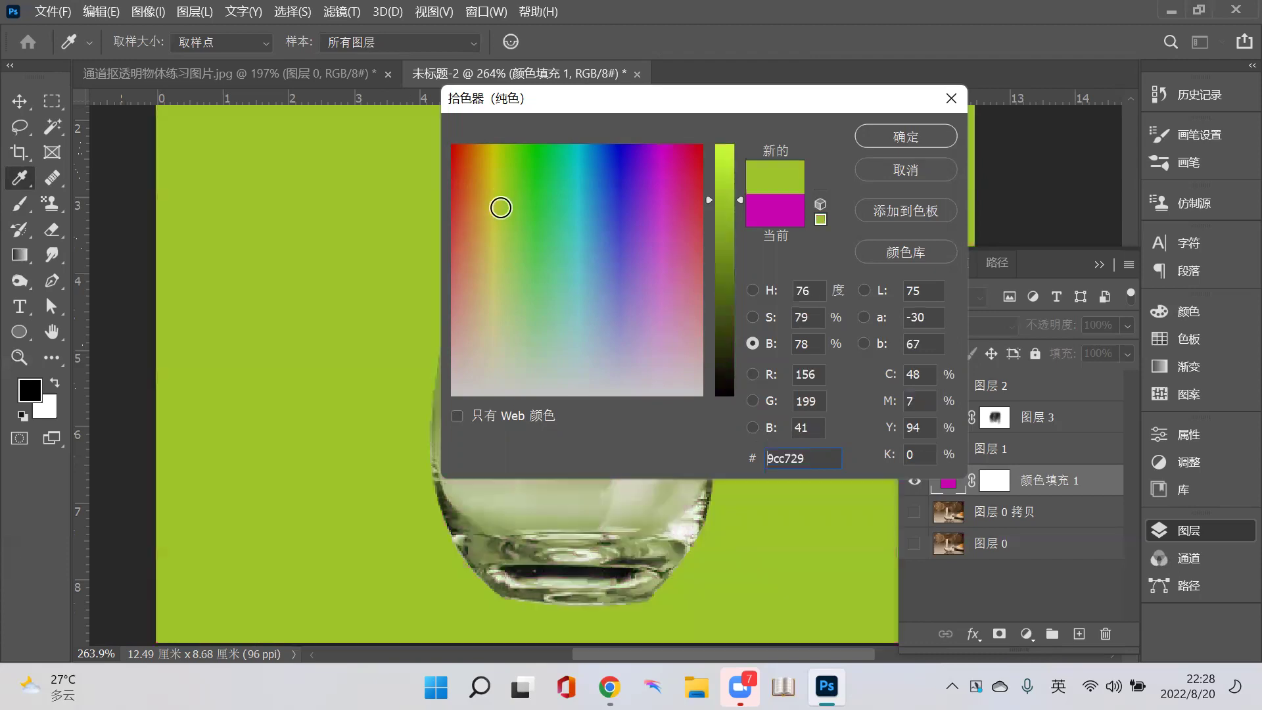
click(484, 262)
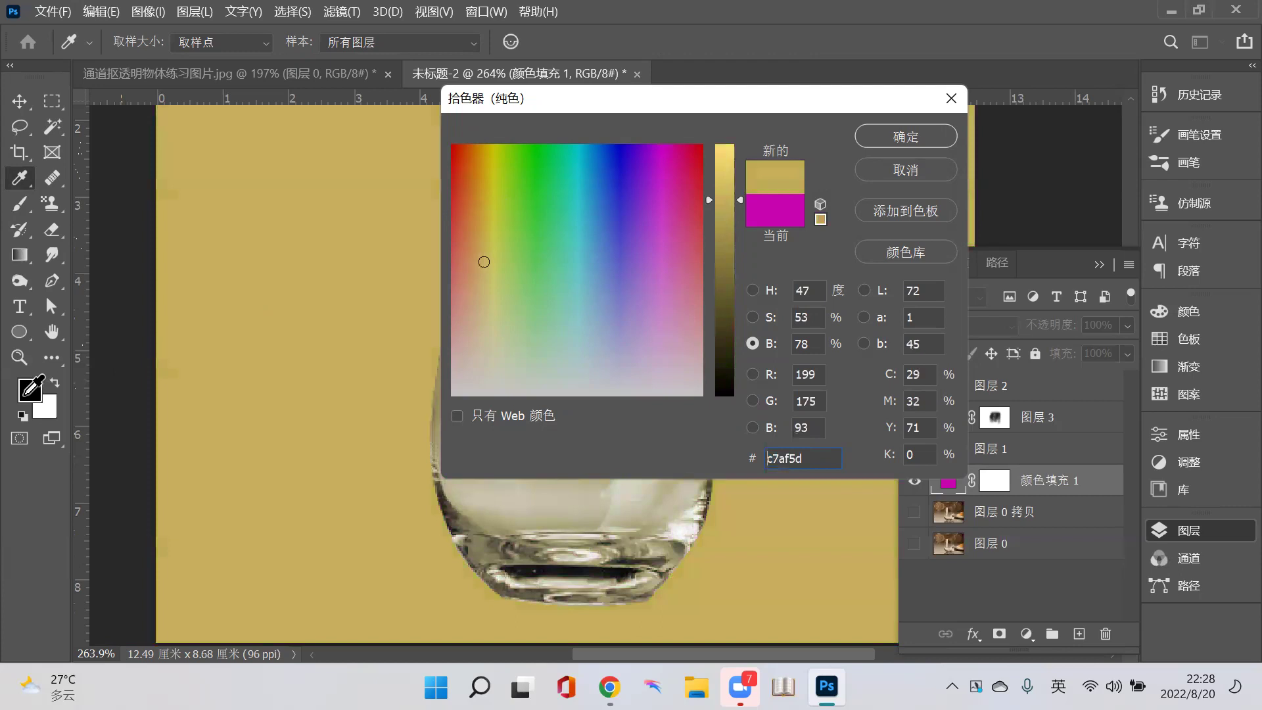
click(475, 168)
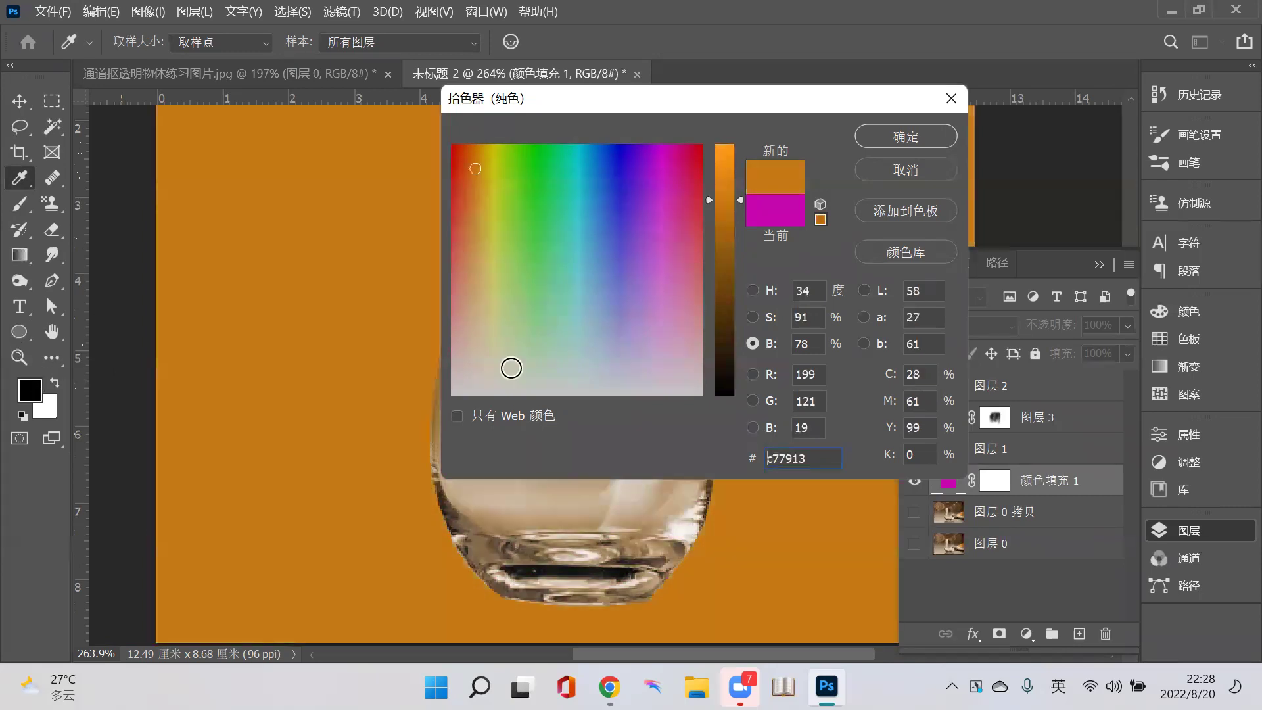
click(497, 210)
click(526, 256)
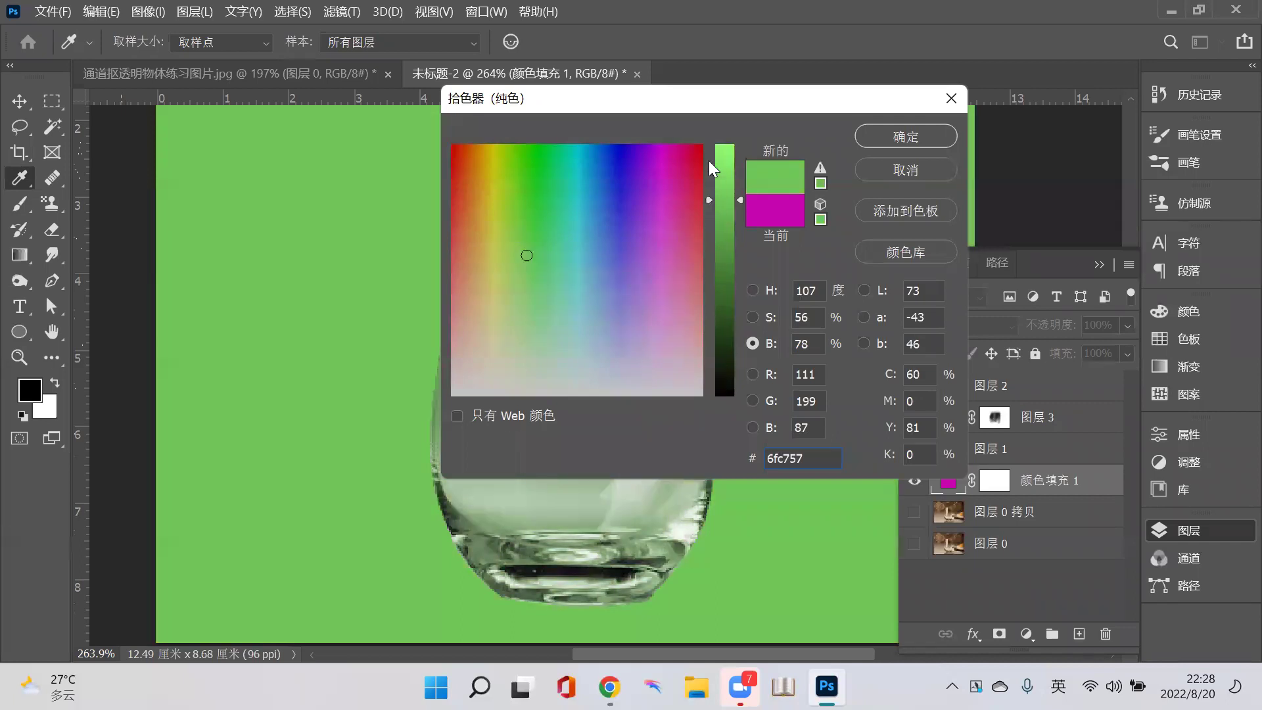
click(554, 172)
click(515, 241)
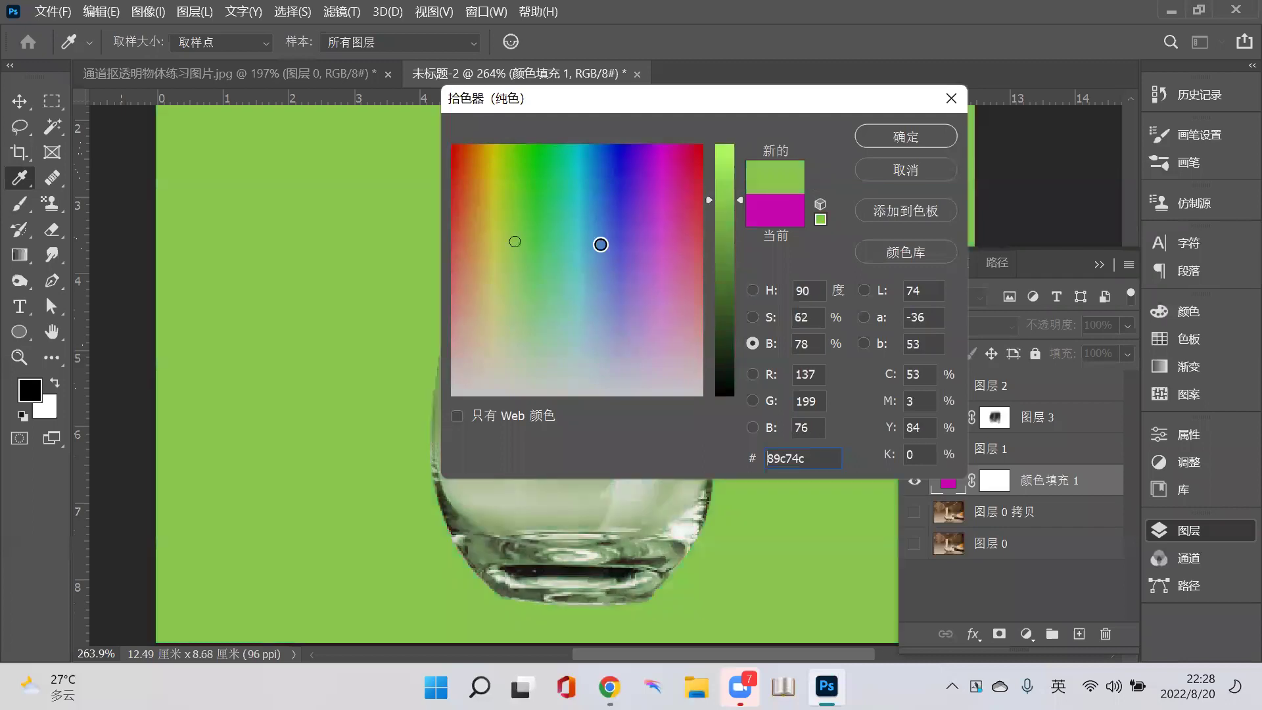
drag(711, 197, 721, 138)
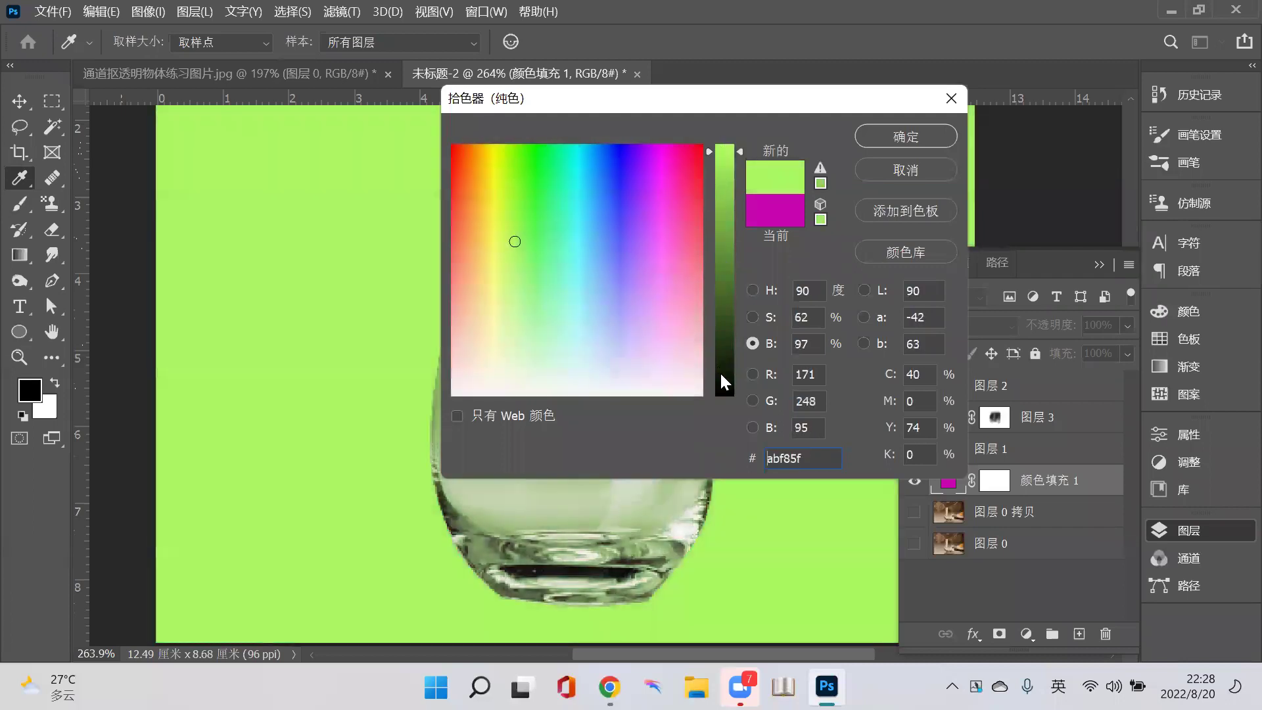
- Set the colour of 颜色填充 1 to bright green 12f894 after previewing blue, turquoise and mint
click(601, 245)
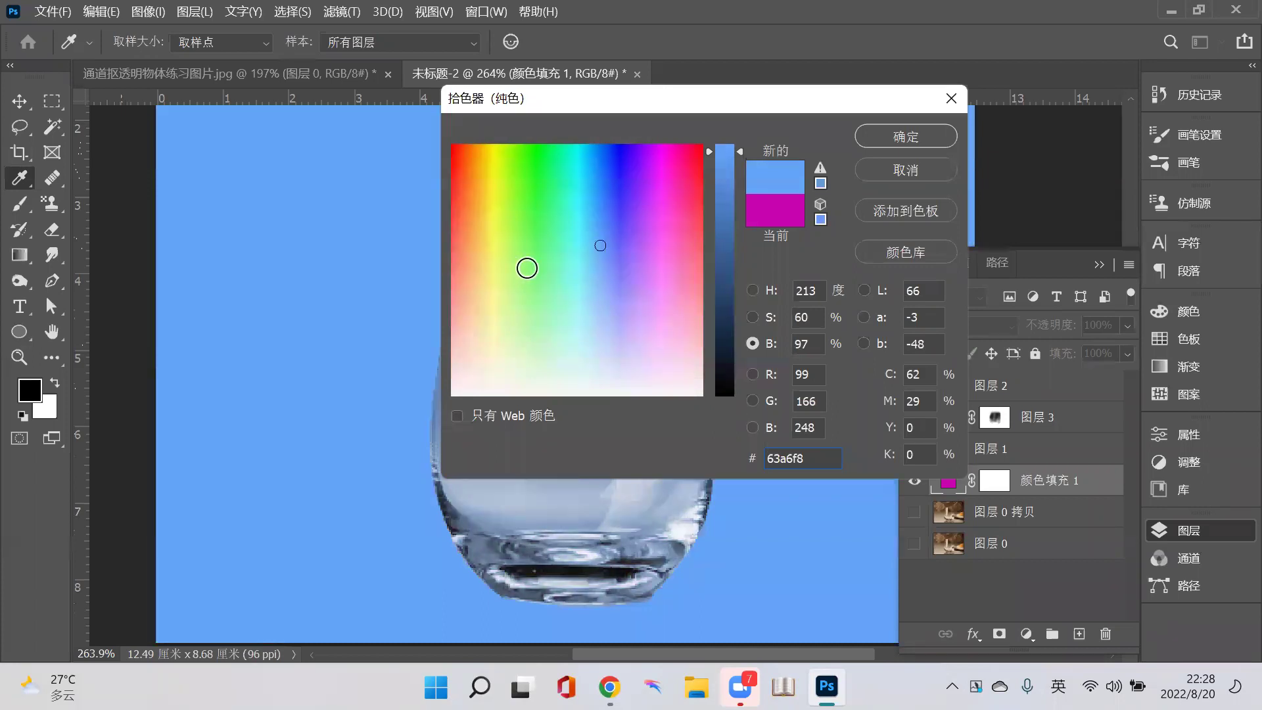
drag(527, 268, 551, 248)
click(570, 184)
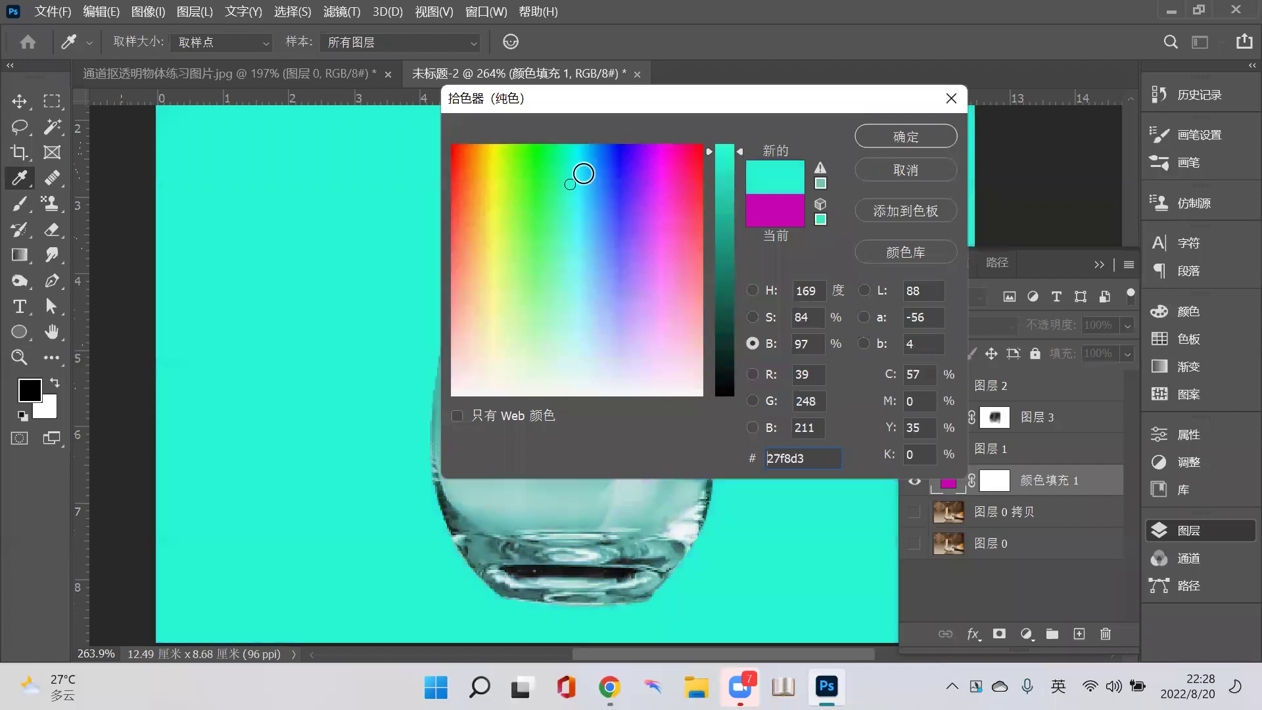
click(552, 249)
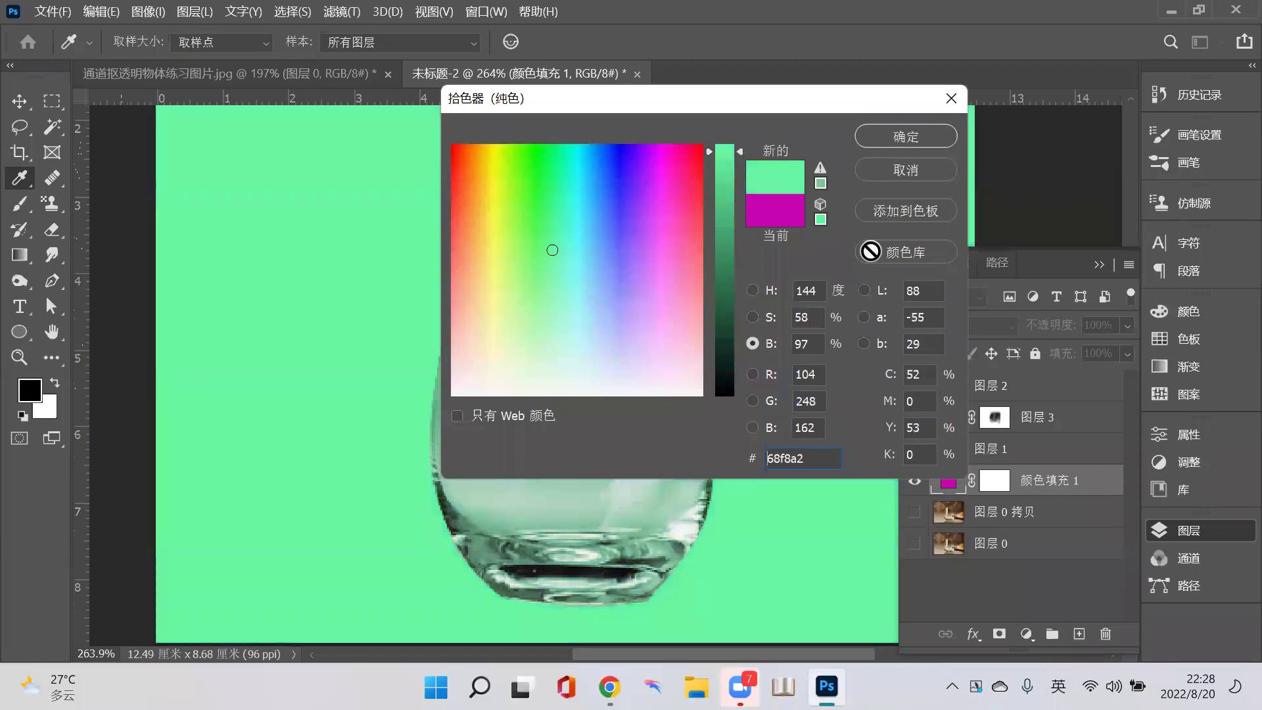
click(585, 174)
click(569, 298)
key(Return)
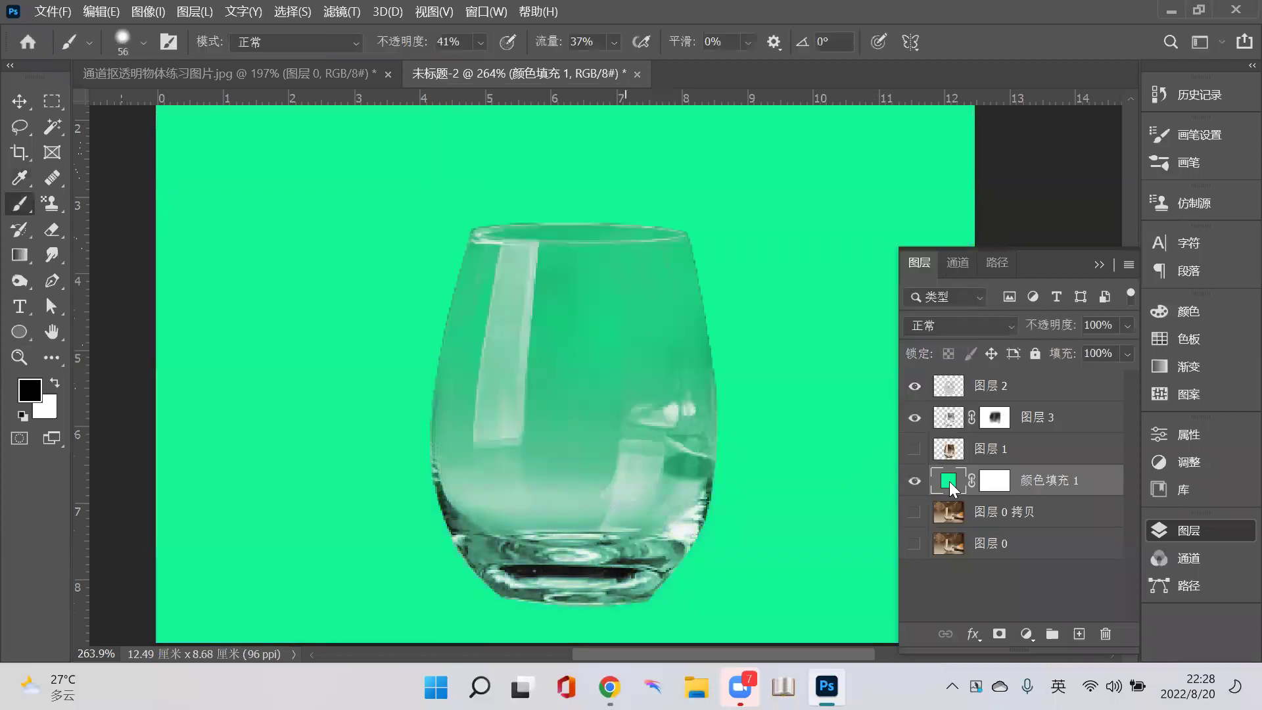
- Set the colour of 颜色填充 1 to bright yellow eaf809
double_click(949, 481)
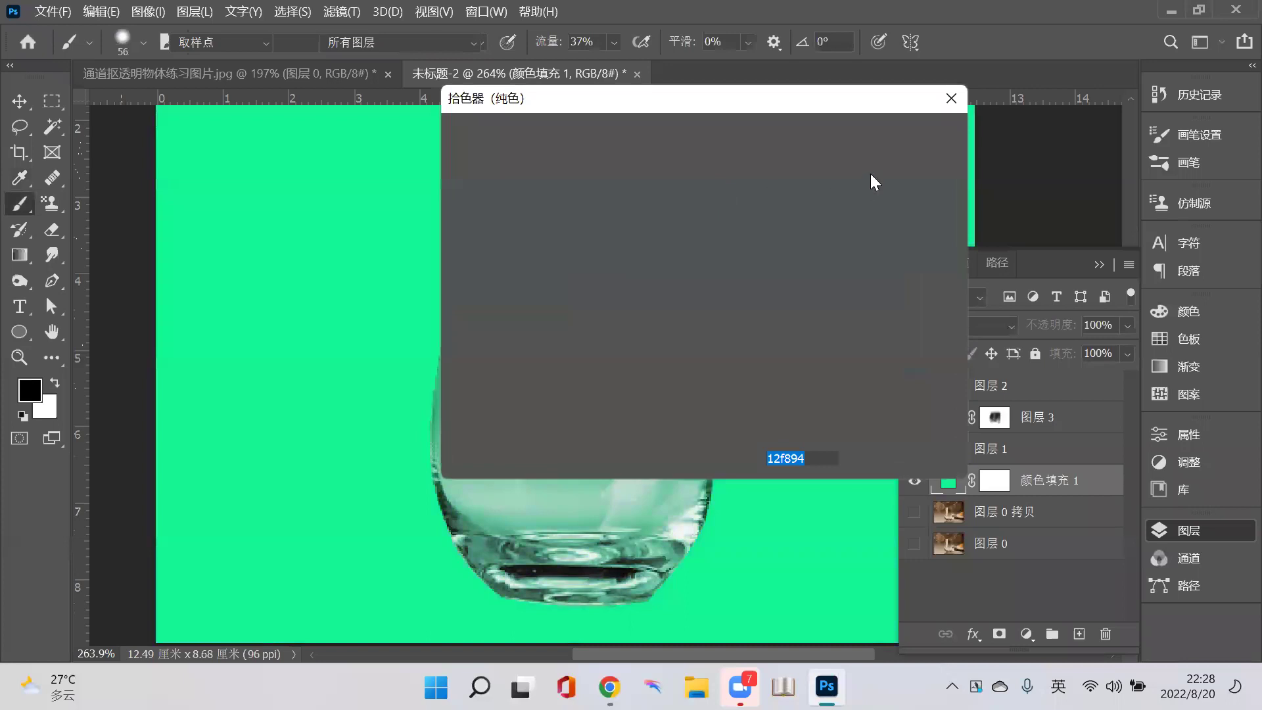
click(519, 186)
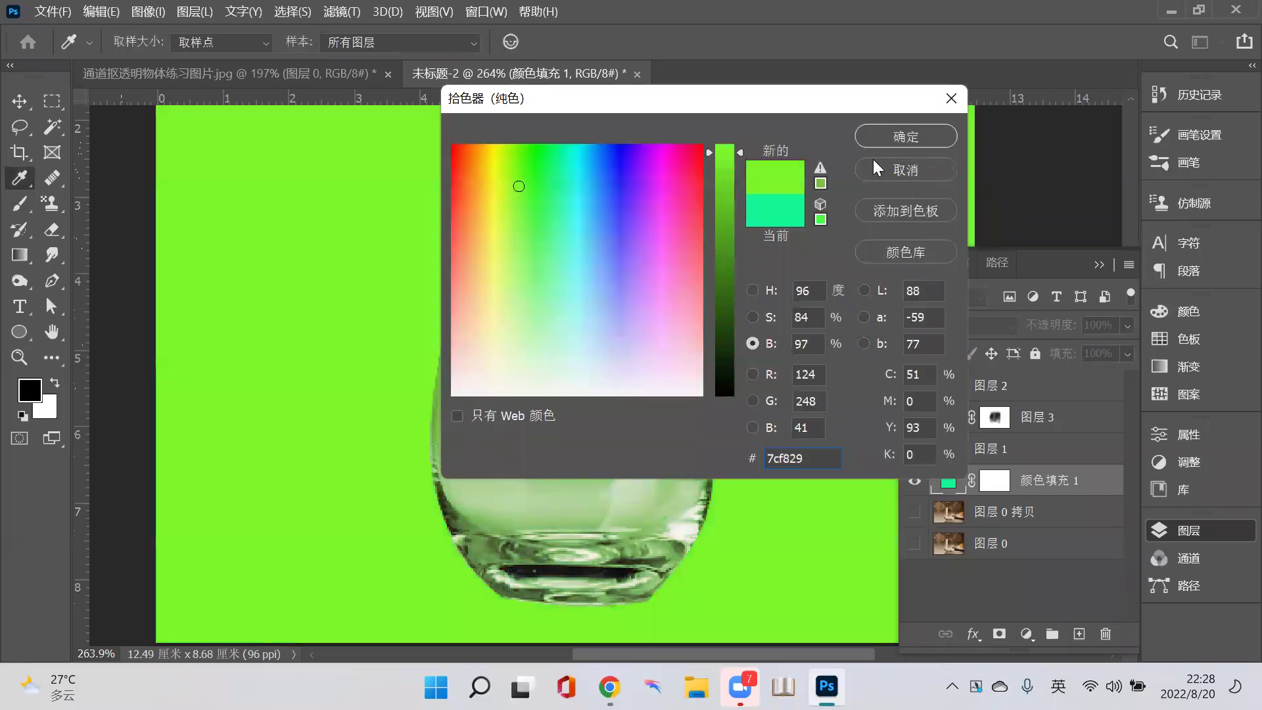
key(ctrl+a)
text(eaf809)
key(Return)
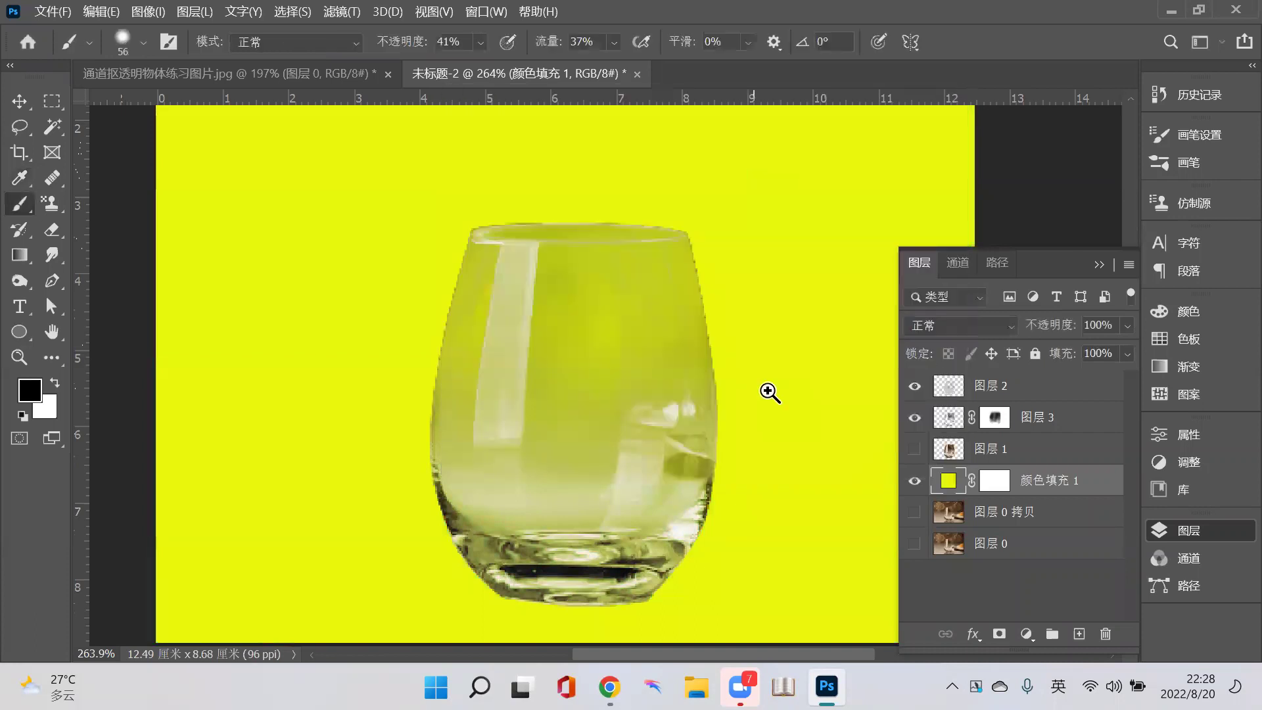
- Examine the glass's rim and outer edges closely against the yellow fill
ctrl+click(768, 392)
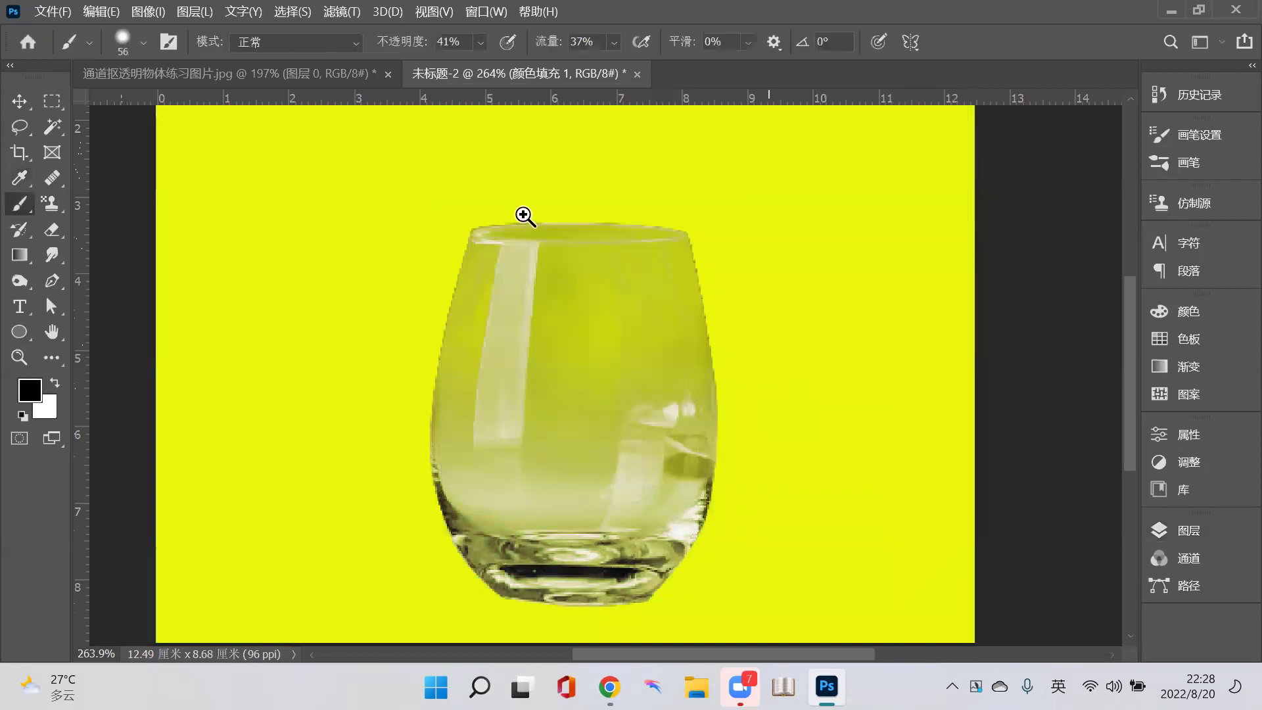
key(z)
drag(521, 211, 464, 192)
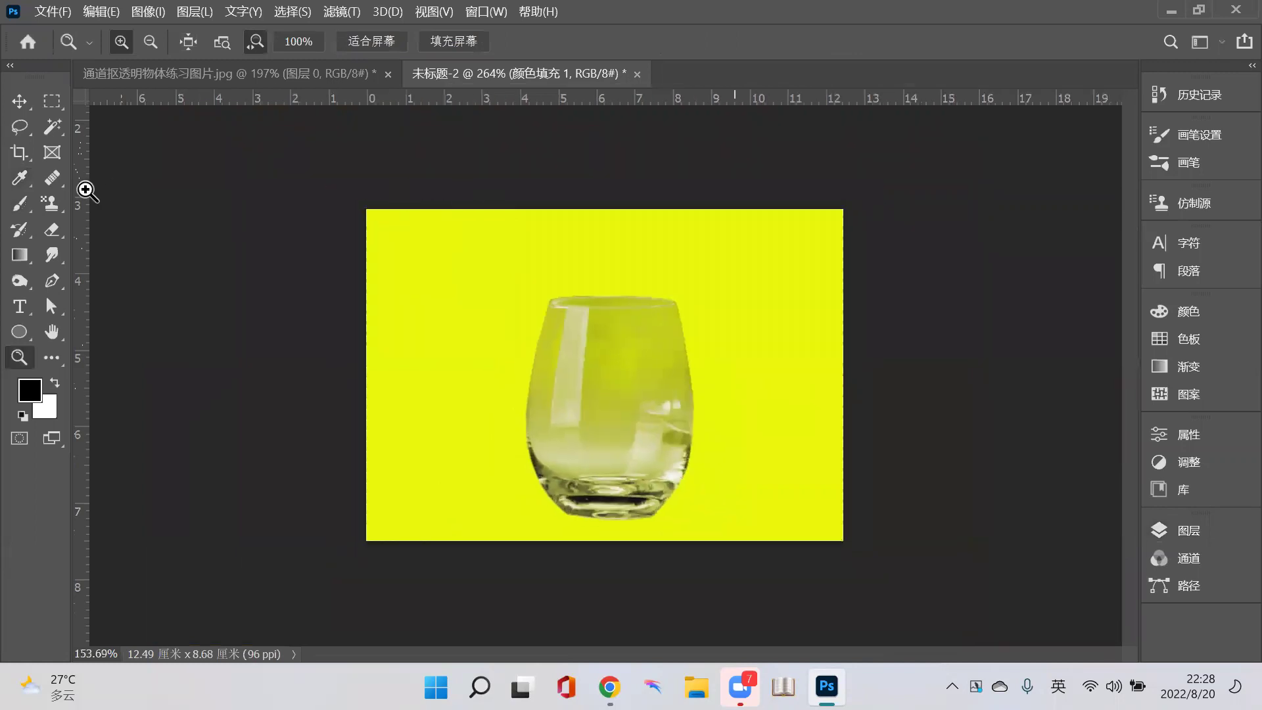
key(ctrl+equal)
key(ctrl+equal)
key(ctrl+equal)
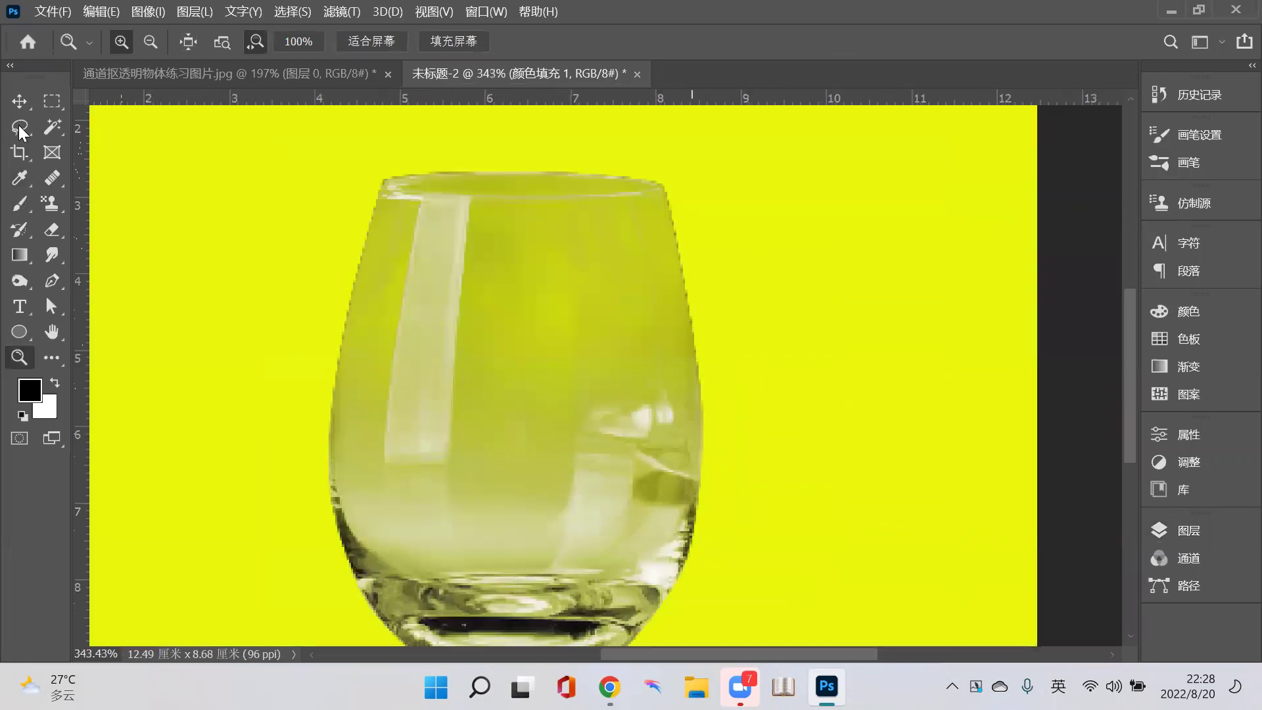
drag(19, 126, 925, 484)
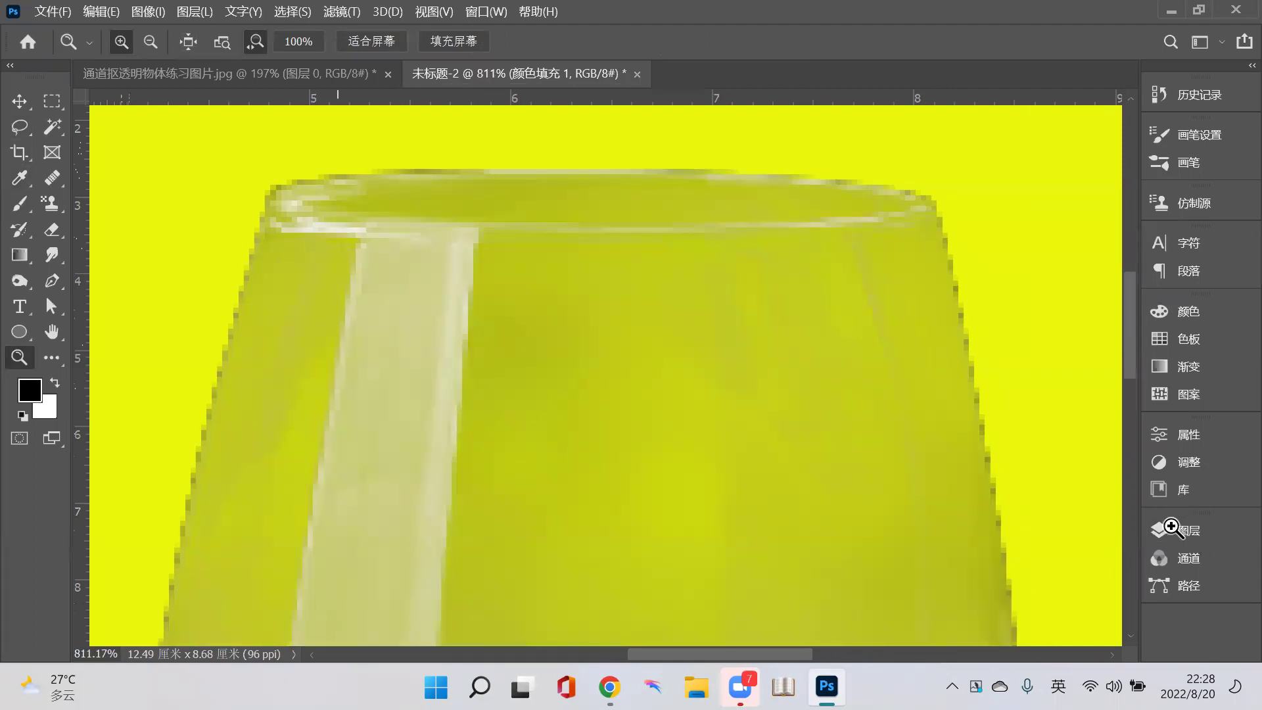
key(F7)
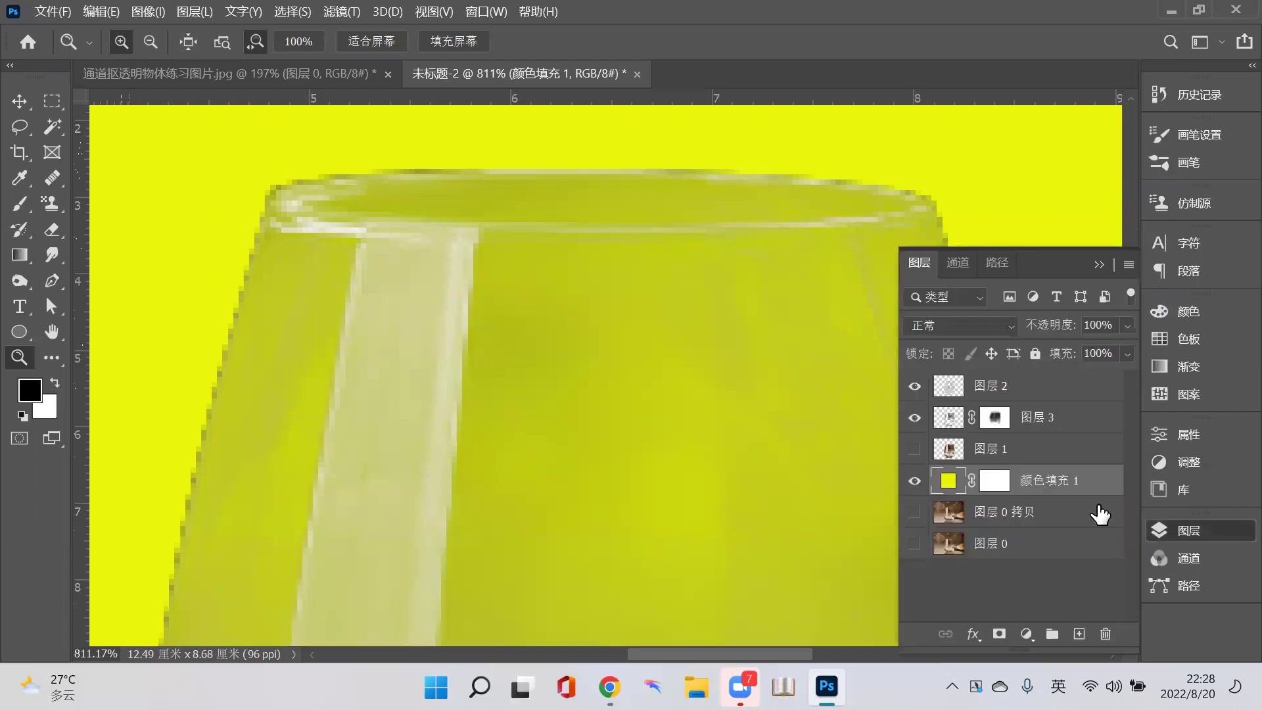
- Try lassoing the fringe outside the rim's left corner on 图层 3, switch to 图层 2, and clear the selection
click(952, 421)
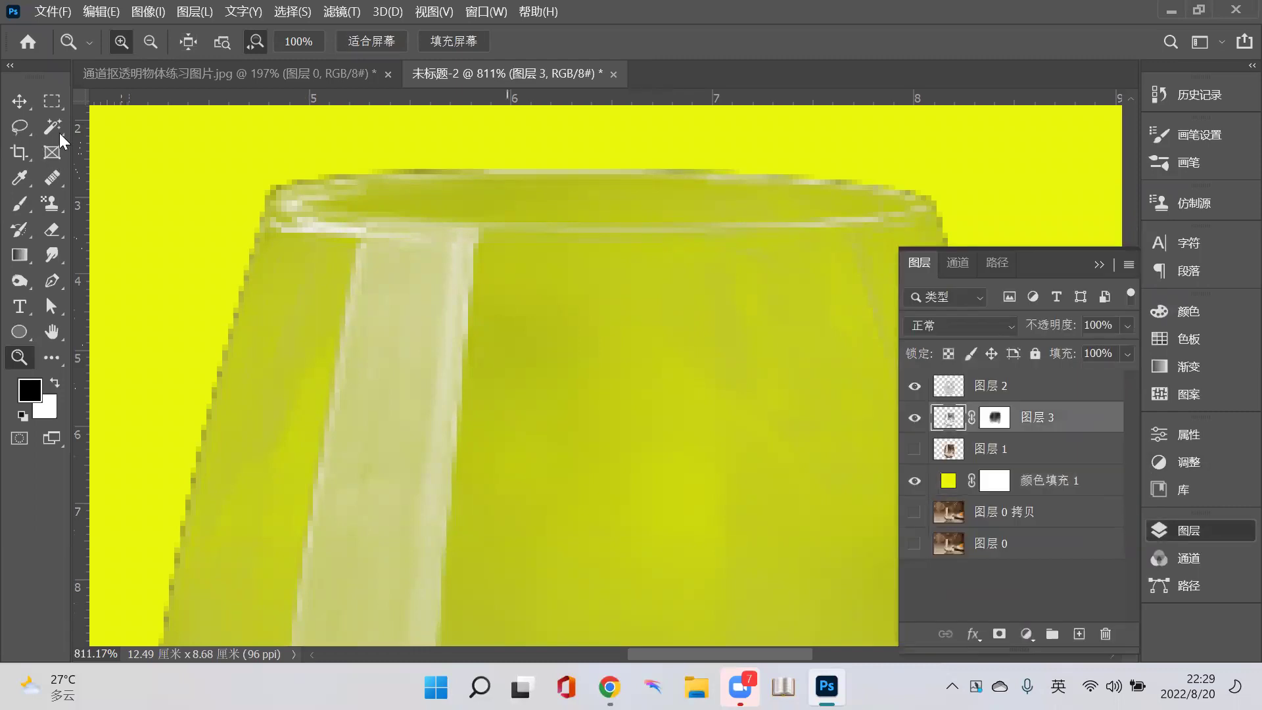
key(l)
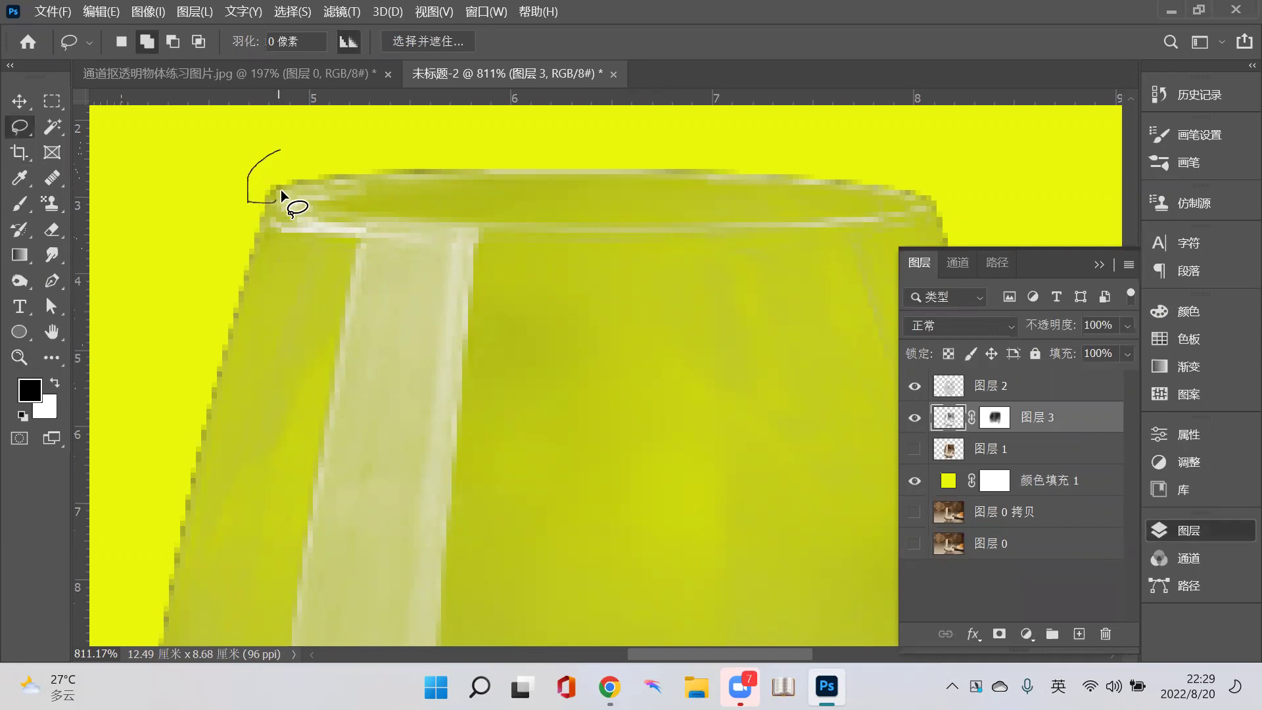
mouse_move(301, 142)
mouse_down()
mouse_move(276, 153)
mouse_move(314, 180)
mouse_up()
key(ctrl+d)
drag(317, 156, 288, 144)
click(951, 385)
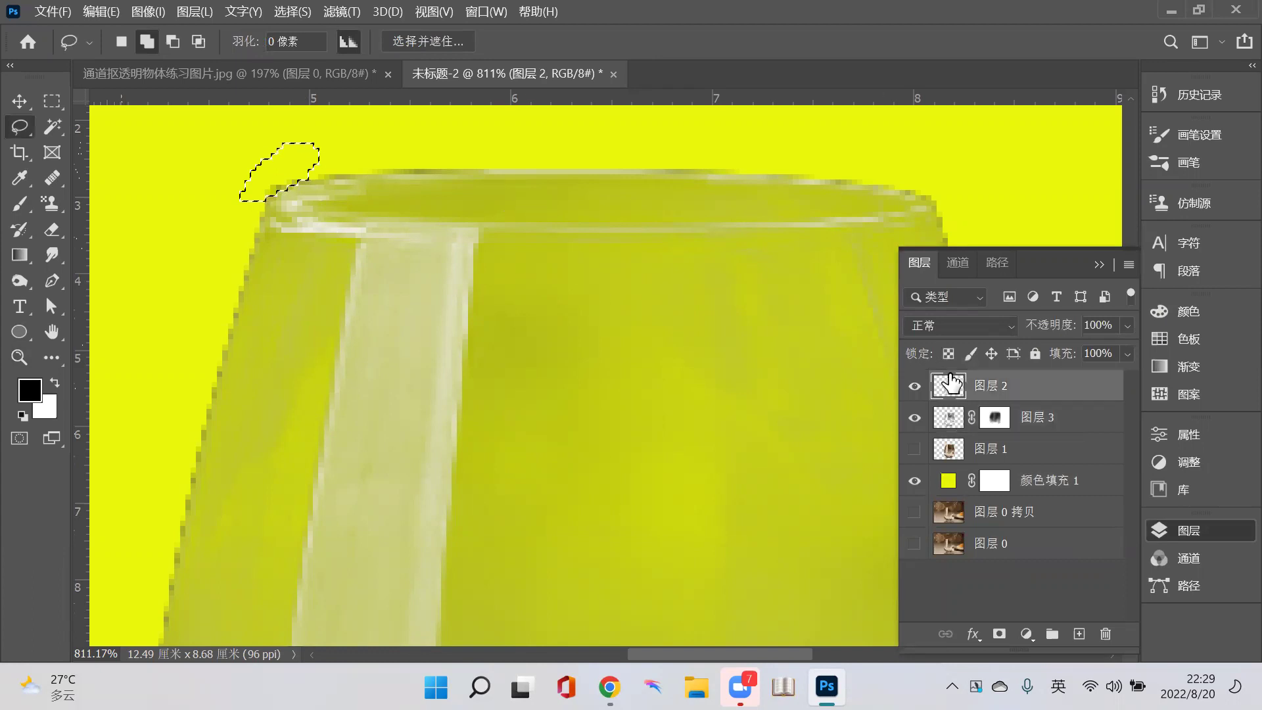
key(ctrl+d)
- Check the glass as a whole and its rim up close against the yellow fill, and select 图层 3's pixels
key(z)
scroll(551, 398, down, 5)
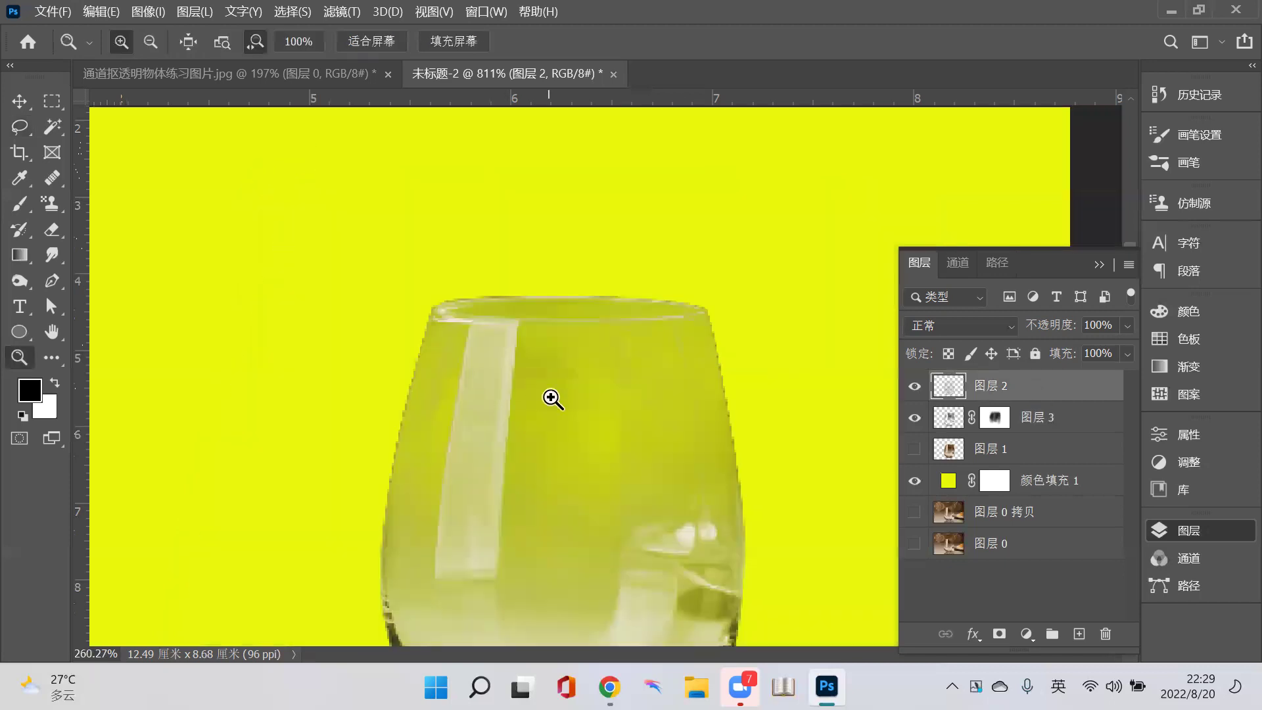
scroll(551, 398, down, 1)
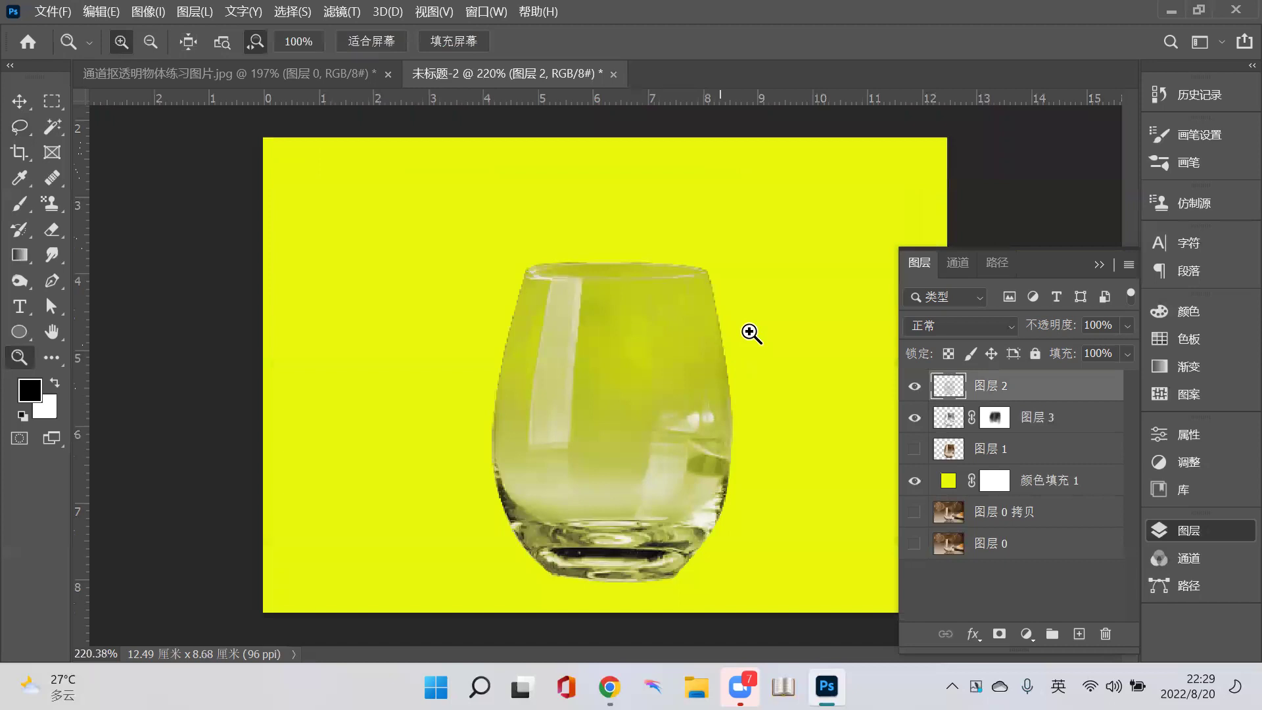
scroll(751, 334, up, 3)
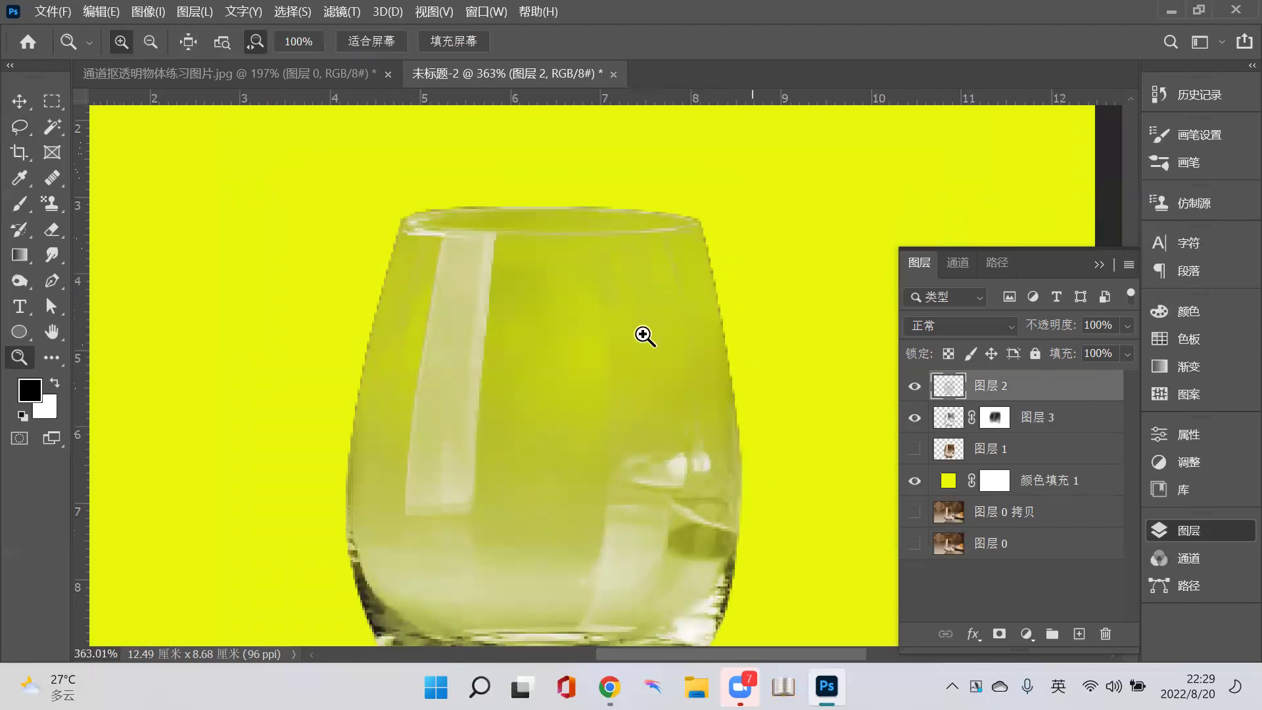
scroll(664, 245, up, 5)
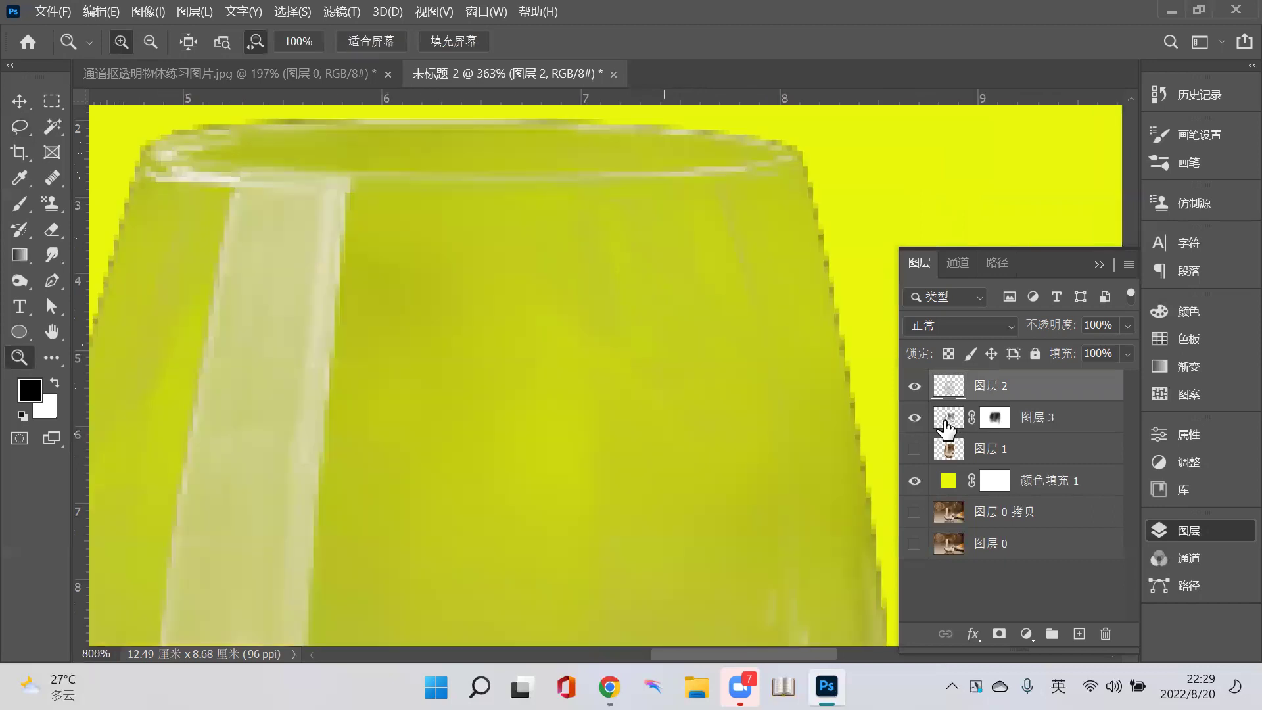
click(996, 419)
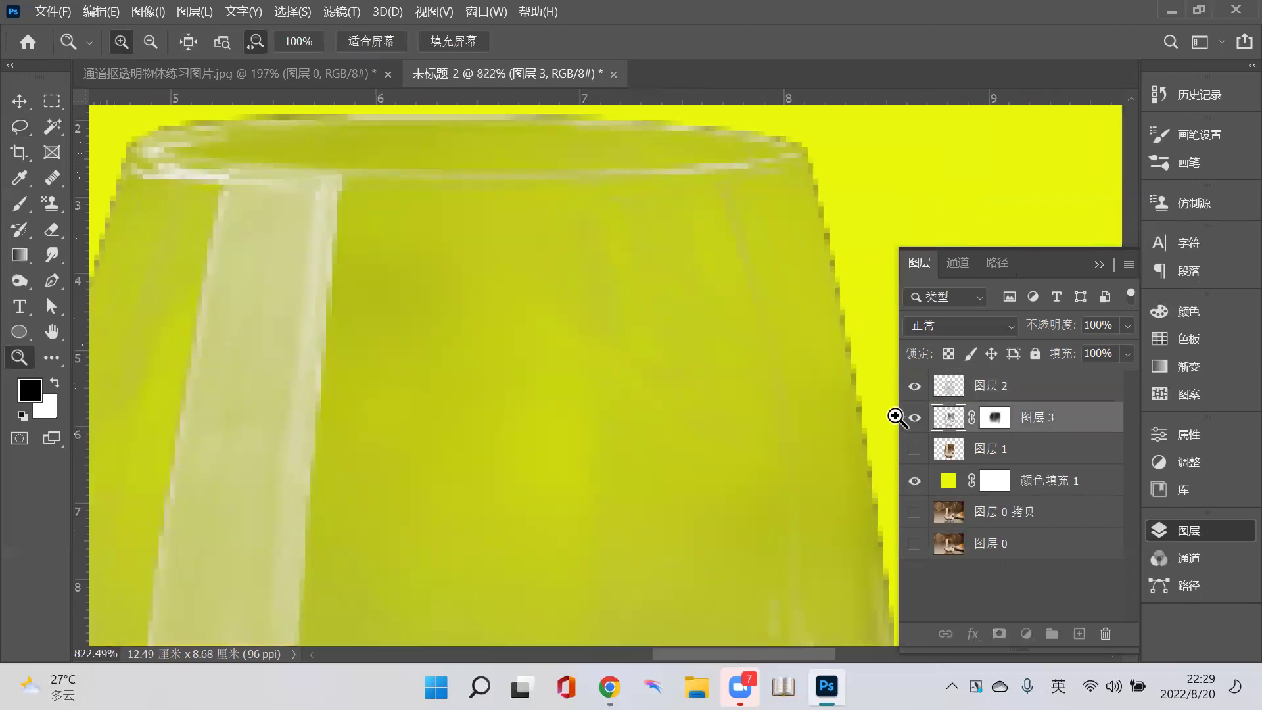
- Target 图层 3's layer mask and ready the Brush with black 000000 as the foreground colour
click(28, 389)
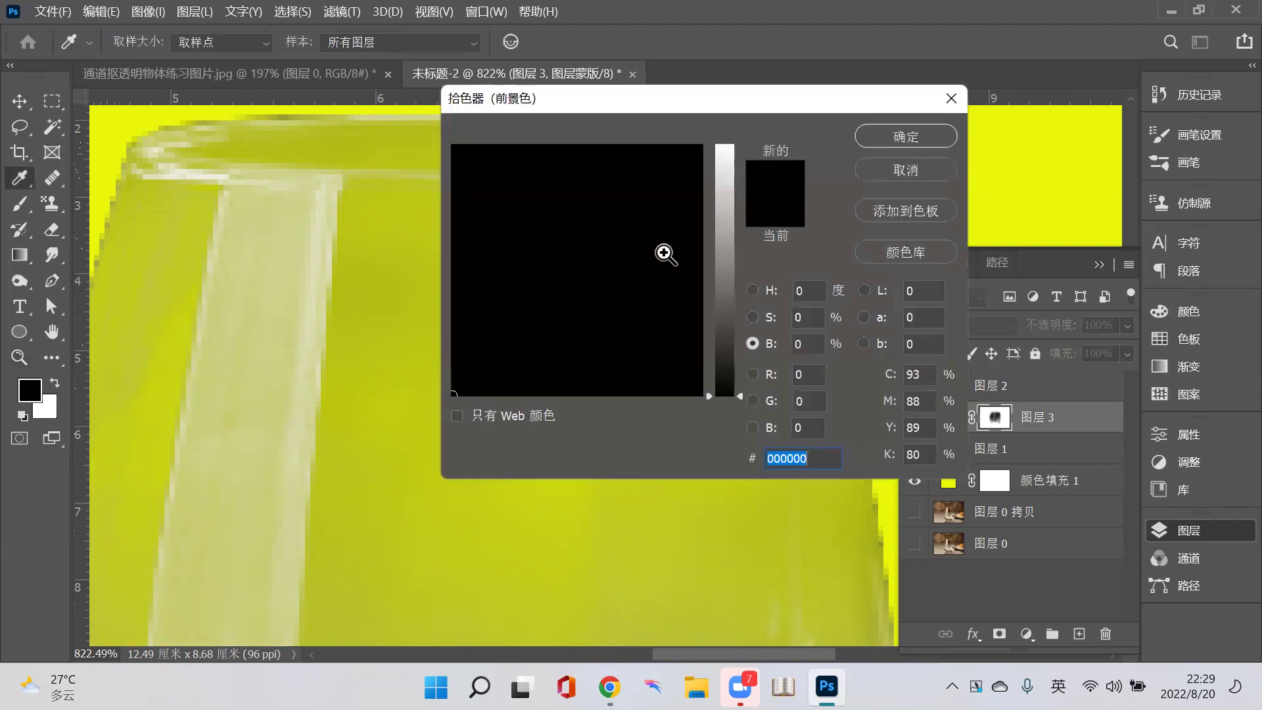
key(Return)
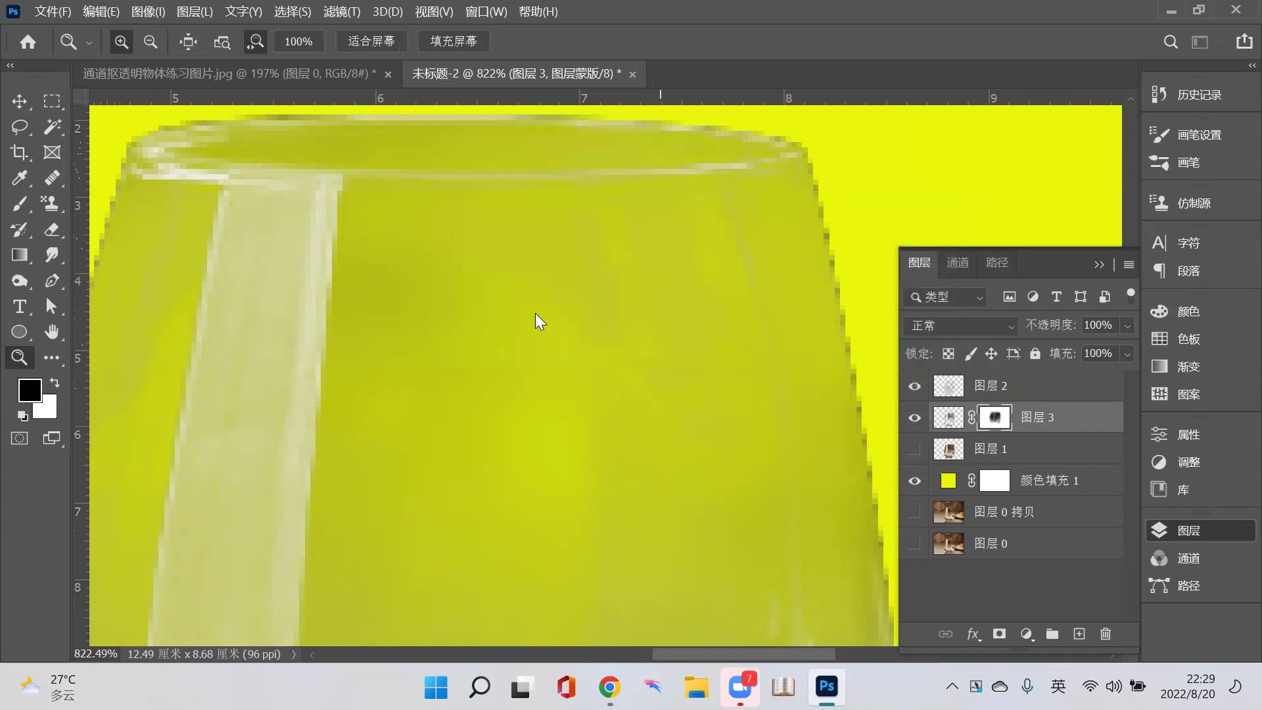
key(b)
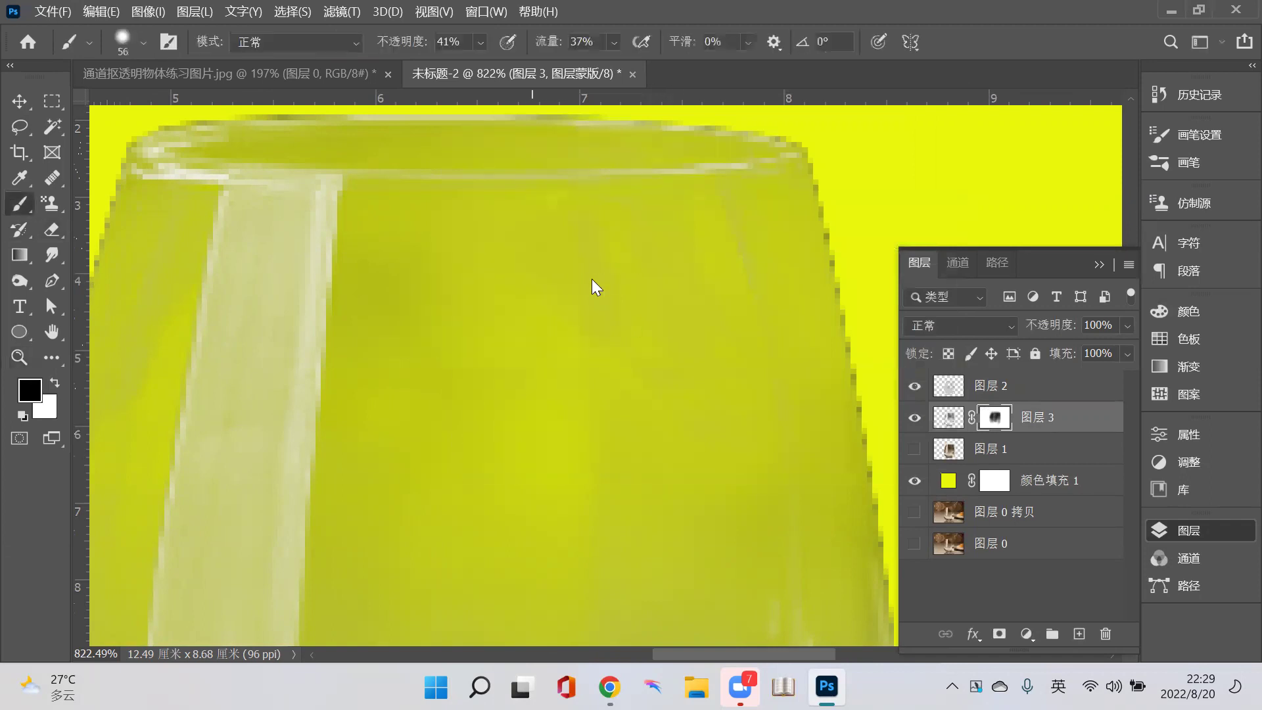
scroll(592, 280, up, 1)
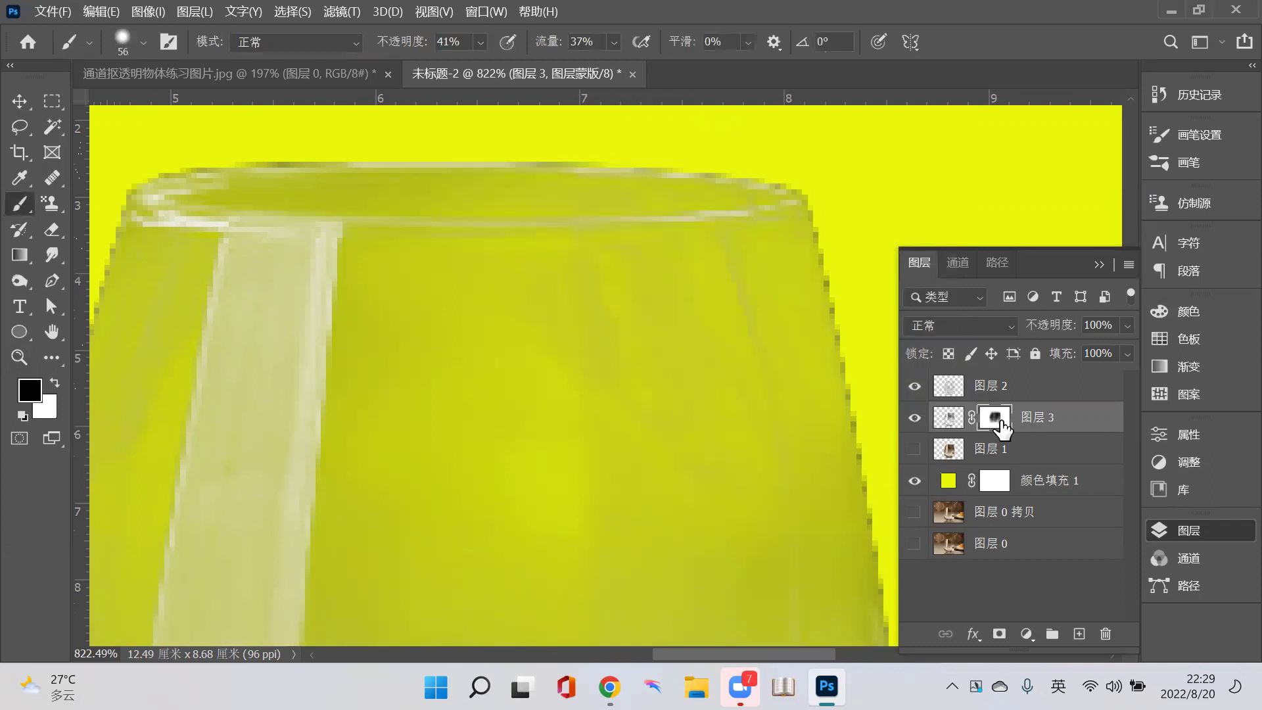
- Check the glass against transparency by hiding 颜色填充 1, and show the yellow fill again
click(915, 480)
click(914, 483)
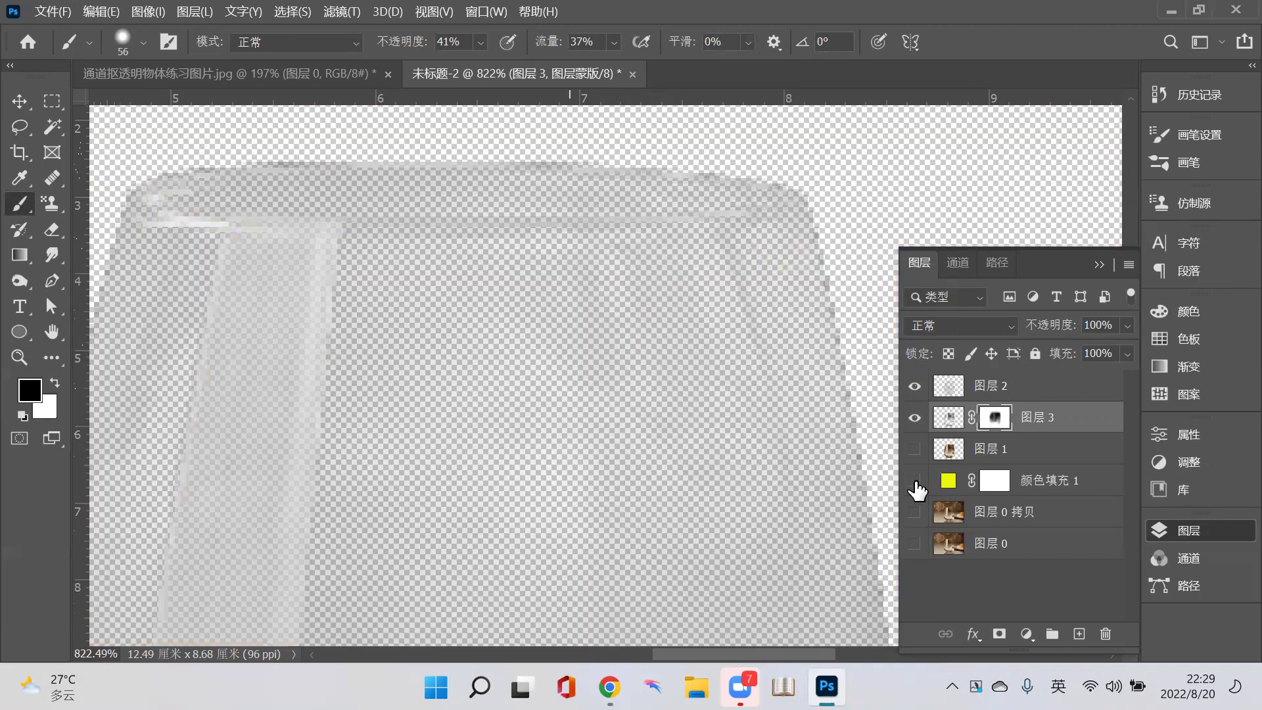
click(914, 481)
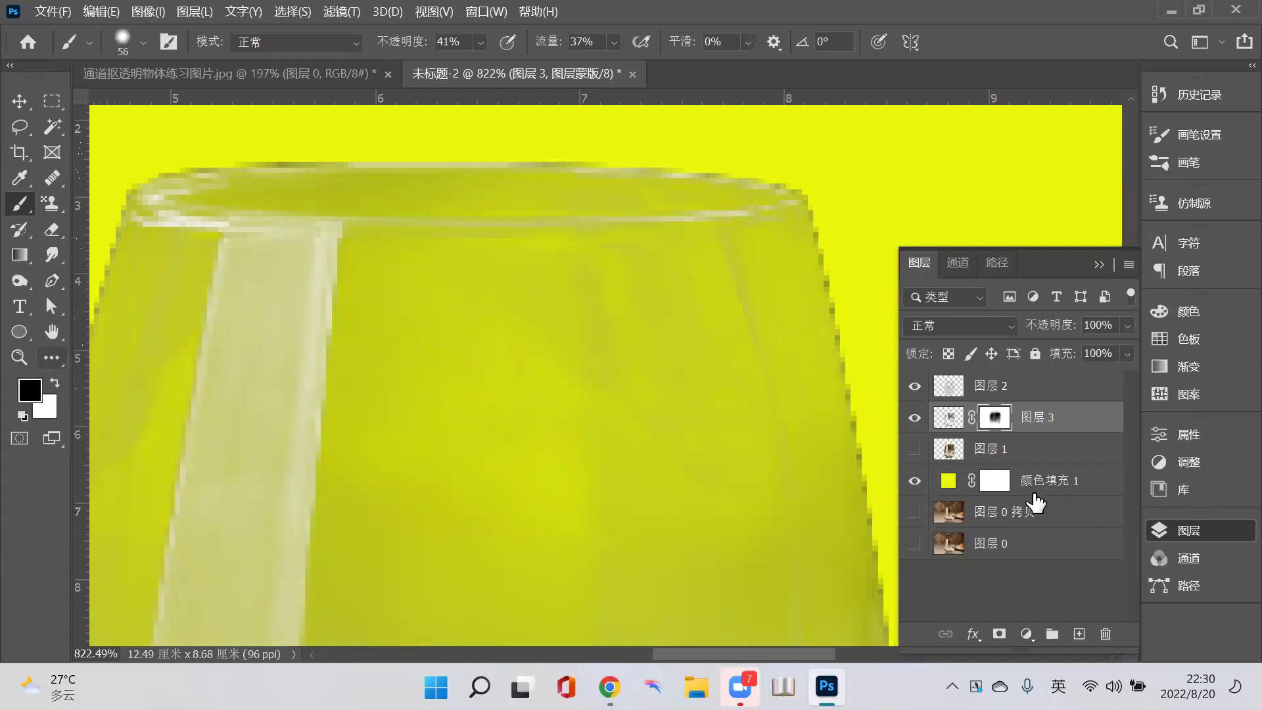
- Make 图层 3's mask active again and check the rim and the whole glass over the yellow fill
click(1012, 474)
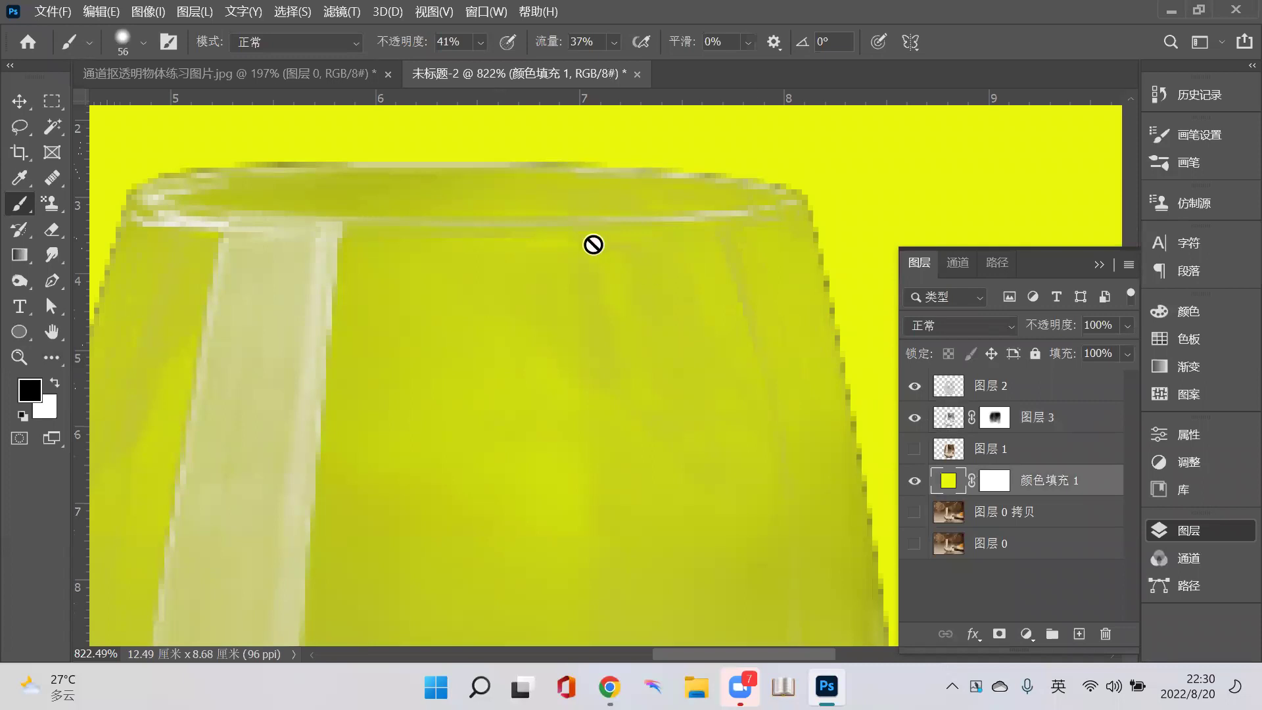
click(951, 418)
key(ctrl+backslash)
key(z)
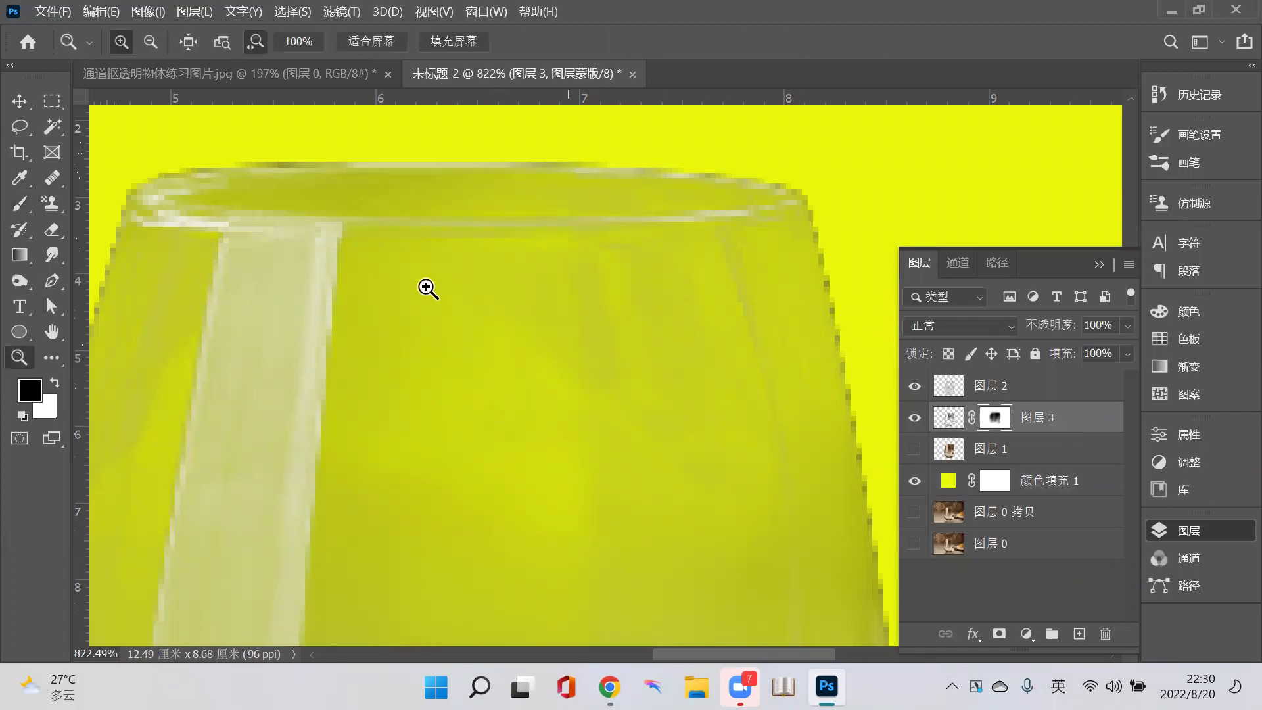
drag(567, 319, 426, 287)
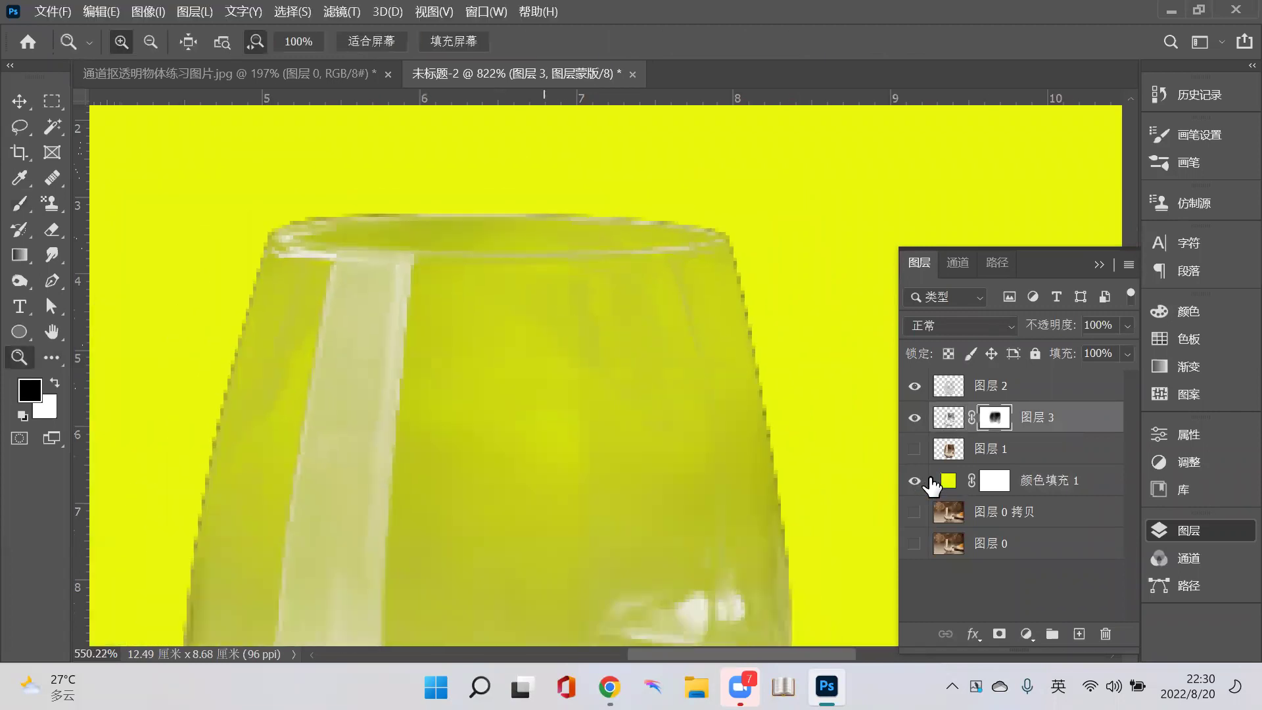
scroll(565, 394, down, 2)
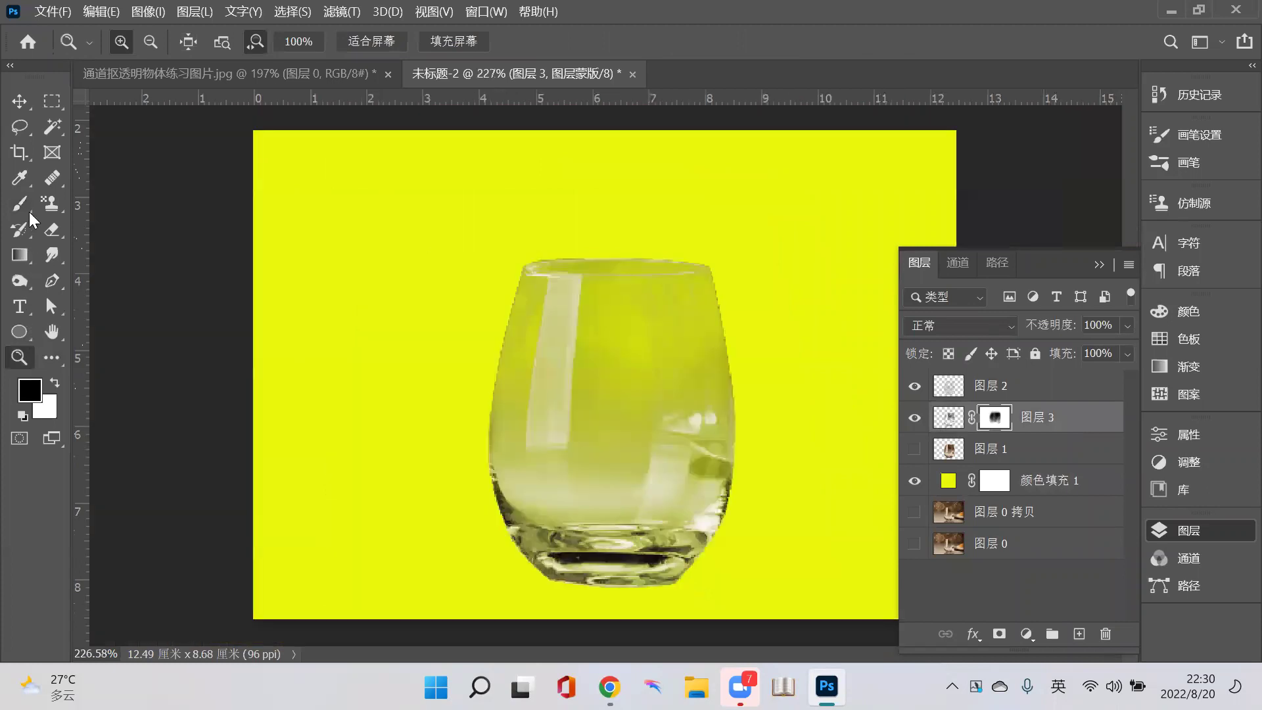
- Select 图层 0 拷贝 and show only that layer to view the original photo of the glass
key(alt+bracketleft)
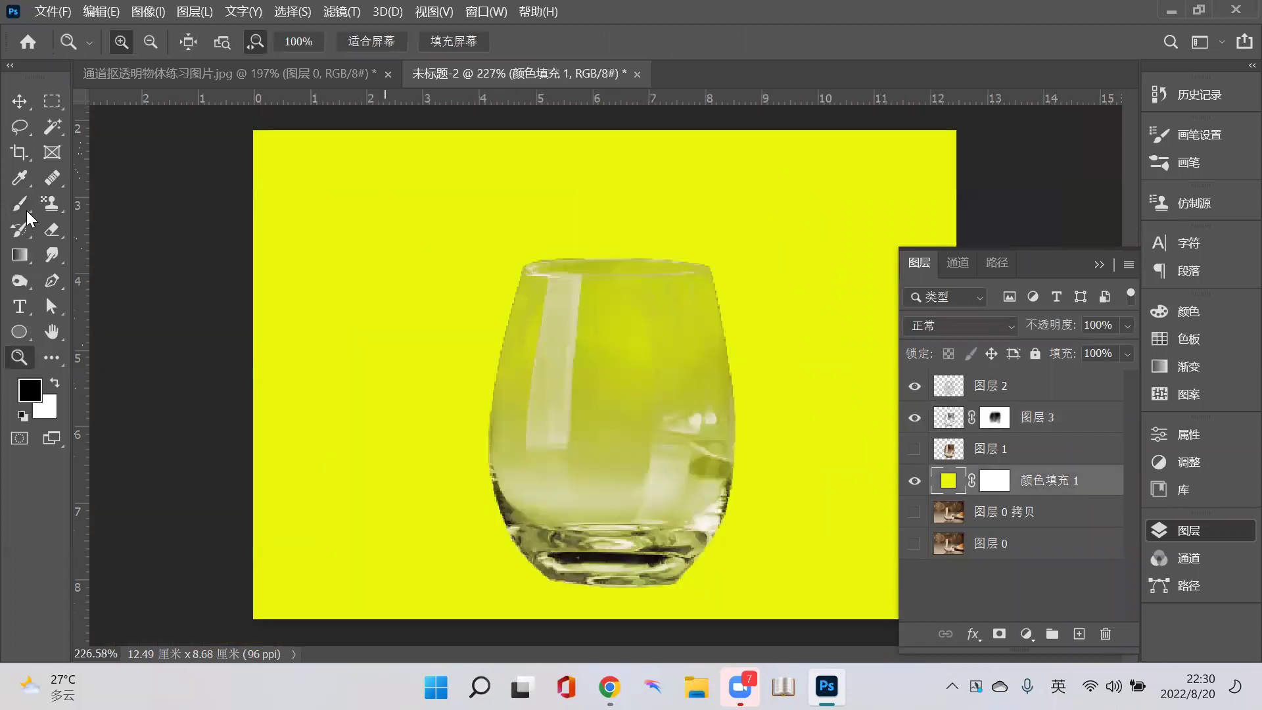
click(26, 210)
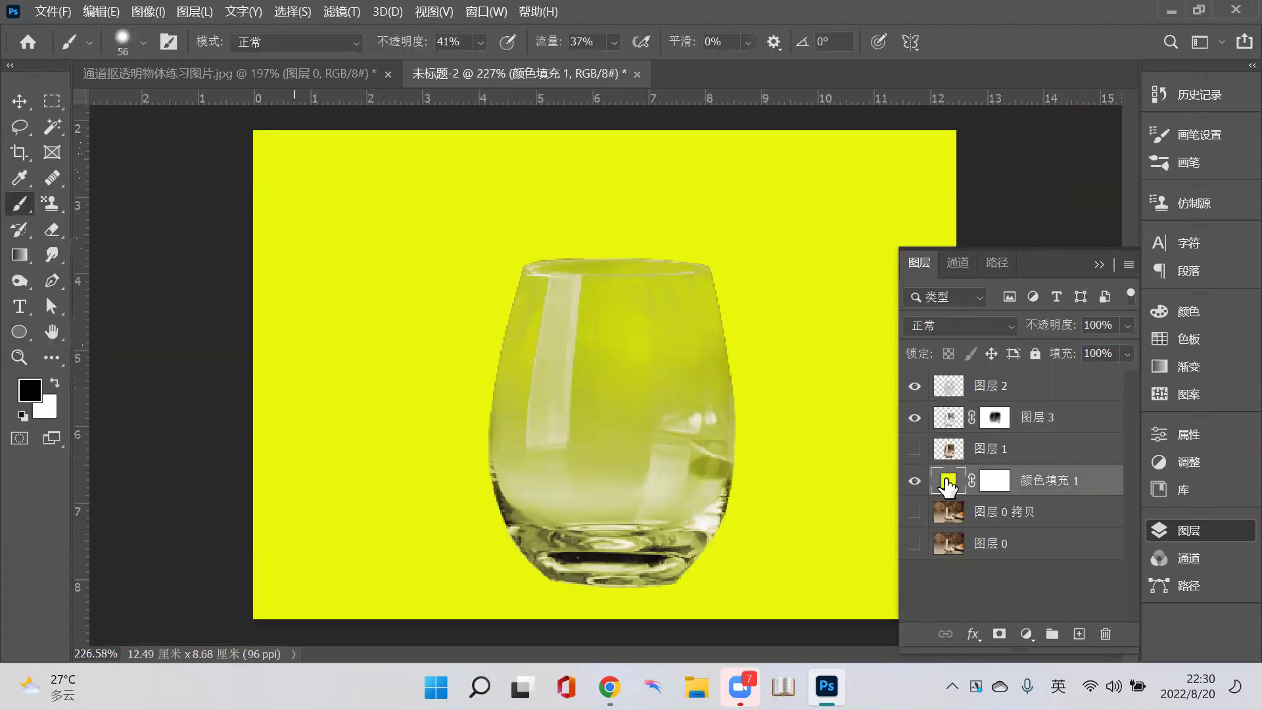
click(993, 486)
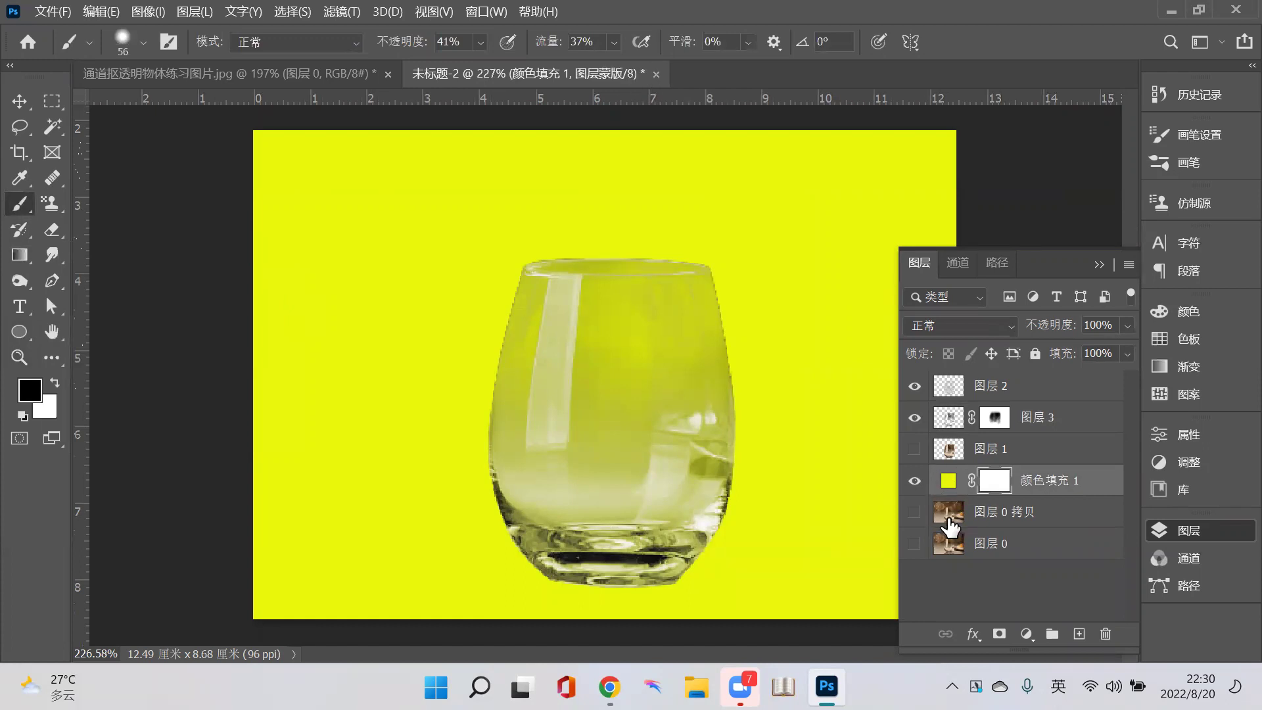
click(928, 513)
click(949, 516)
click(915, 481)
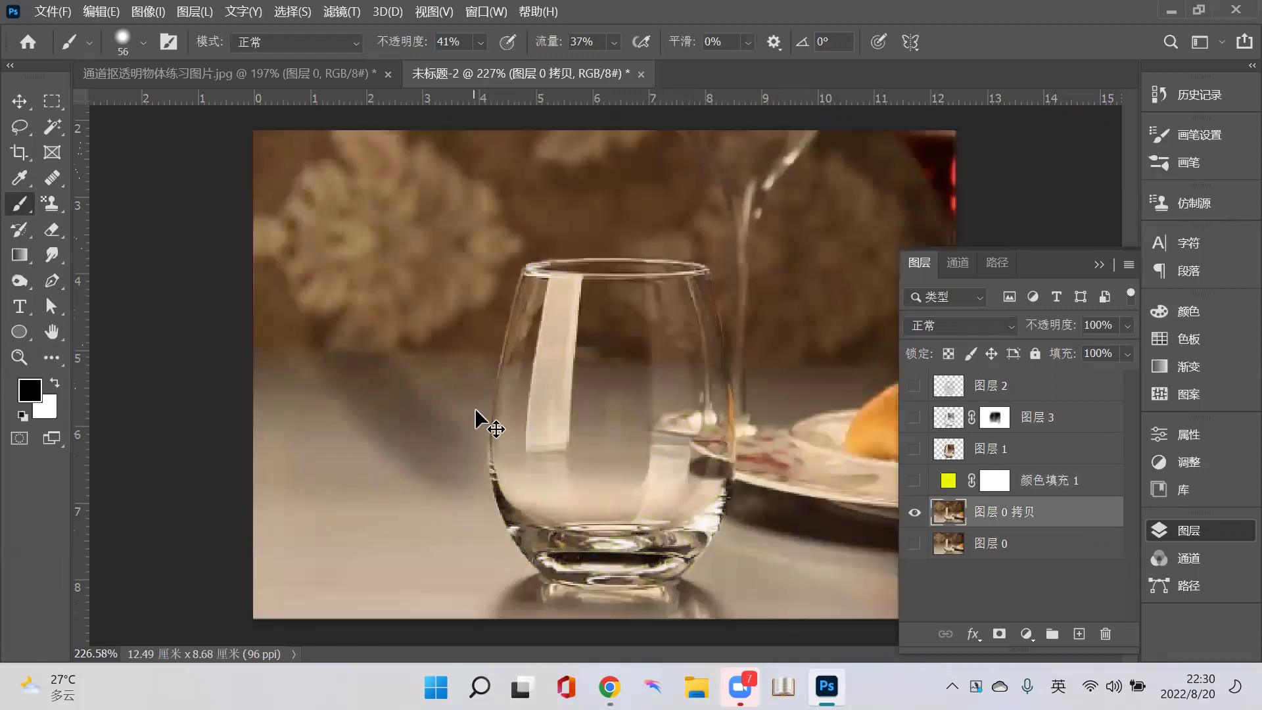
- Hide 图层 0 拷贝 and show 图层 2, 图层 3 and 颜色填充 1, keeping 图层 1 hidden
click(915, 387)
click(915, 418)
click(915, 450)
click(915, 480)
click(914, 512)
click(915, 449)
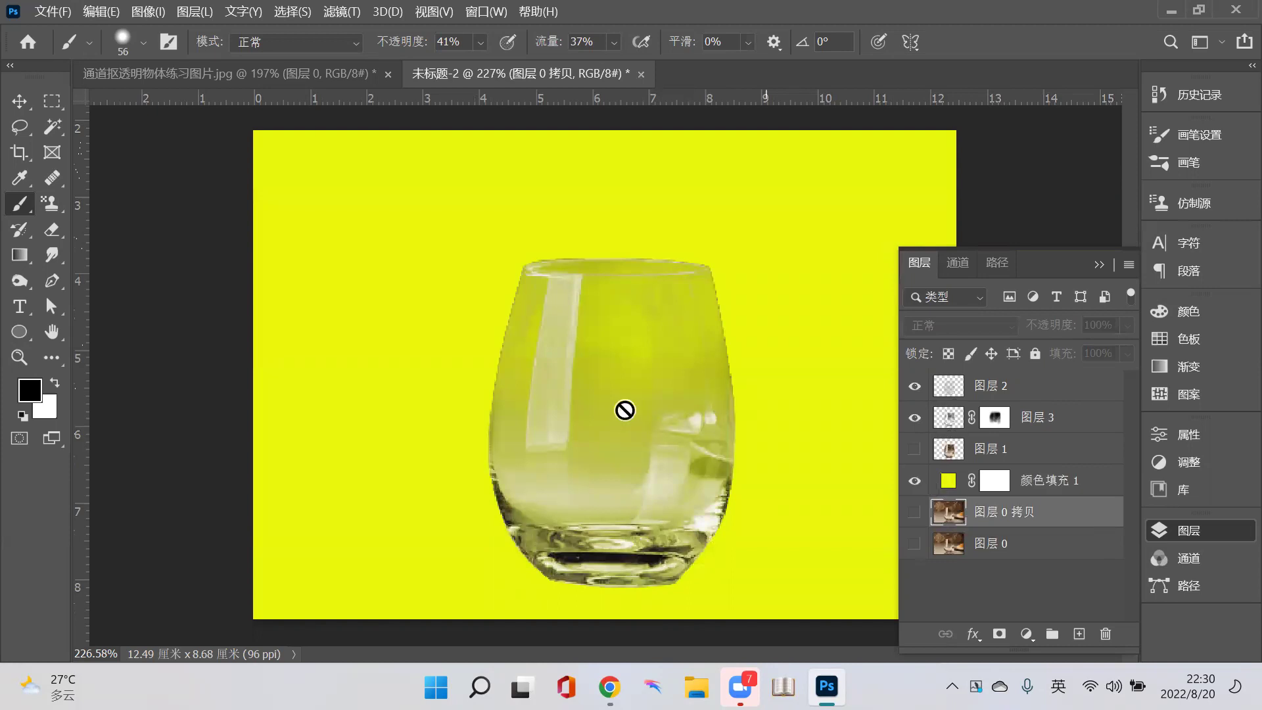
- Set the Brush to 50% opacity and 61% flow with 图层 3's mask active
key(z)
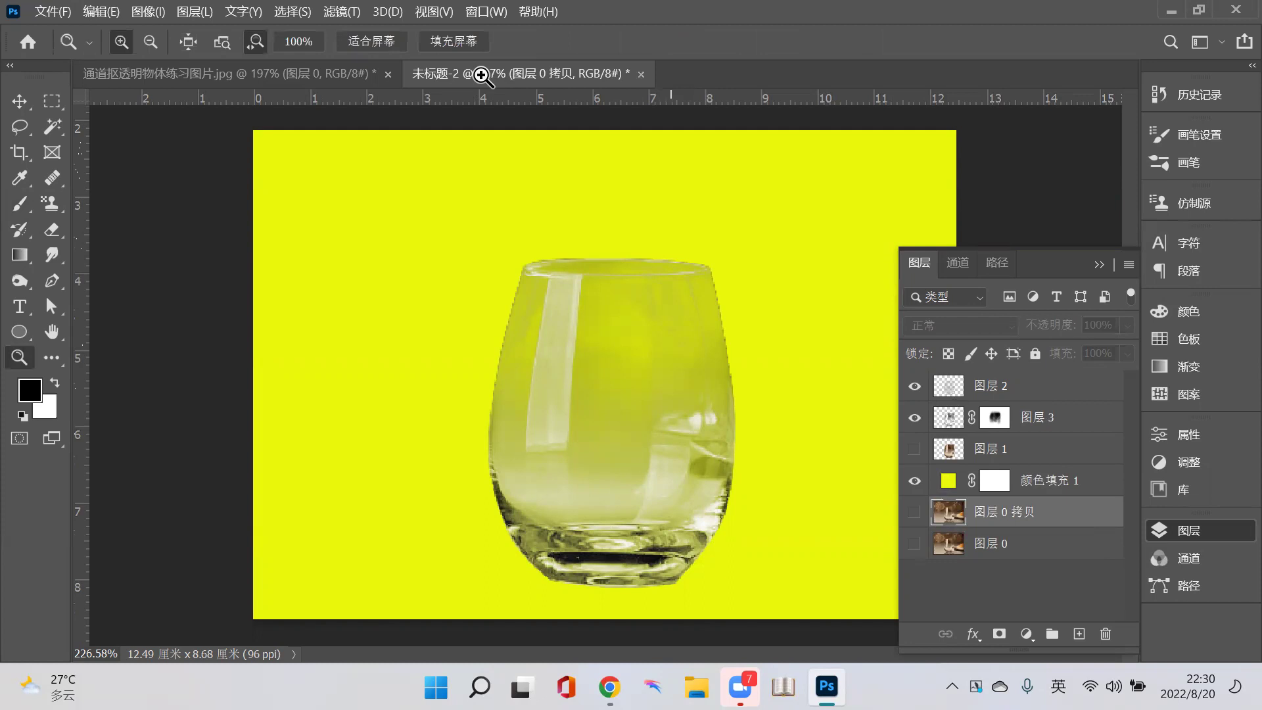
scroll(486, 73, up, 3)
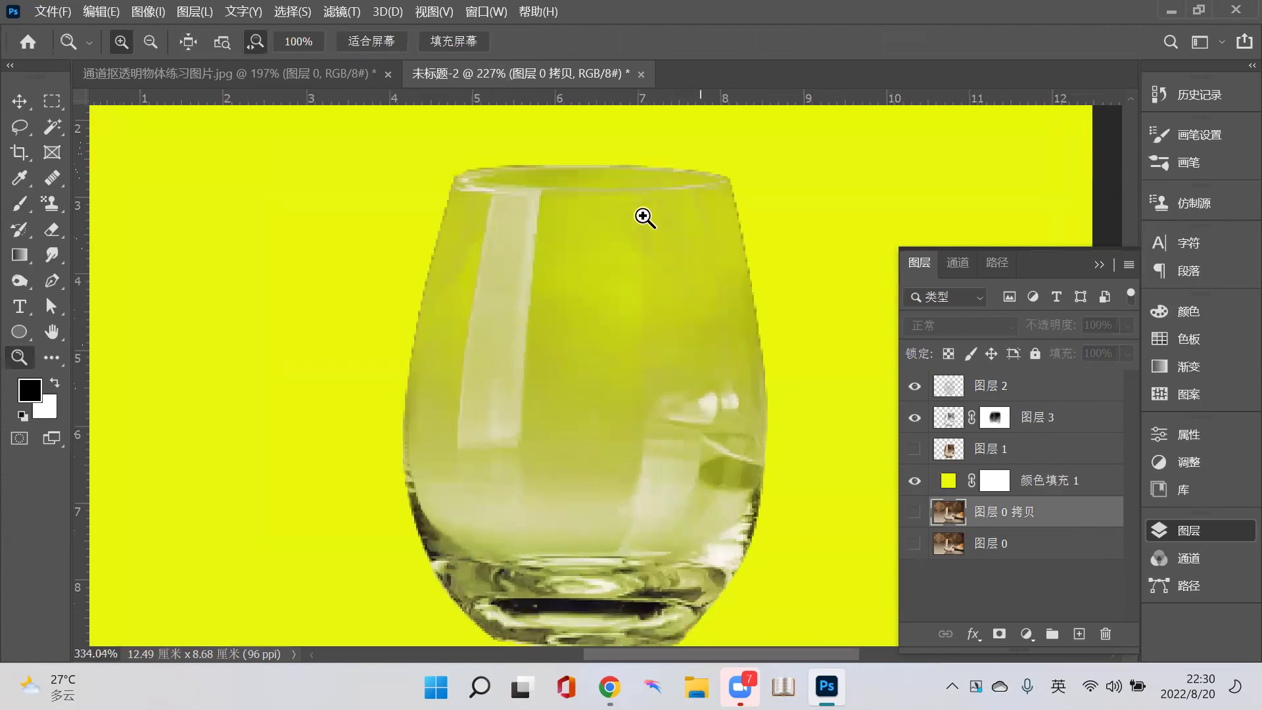
scroll(431, 267, up, 1)
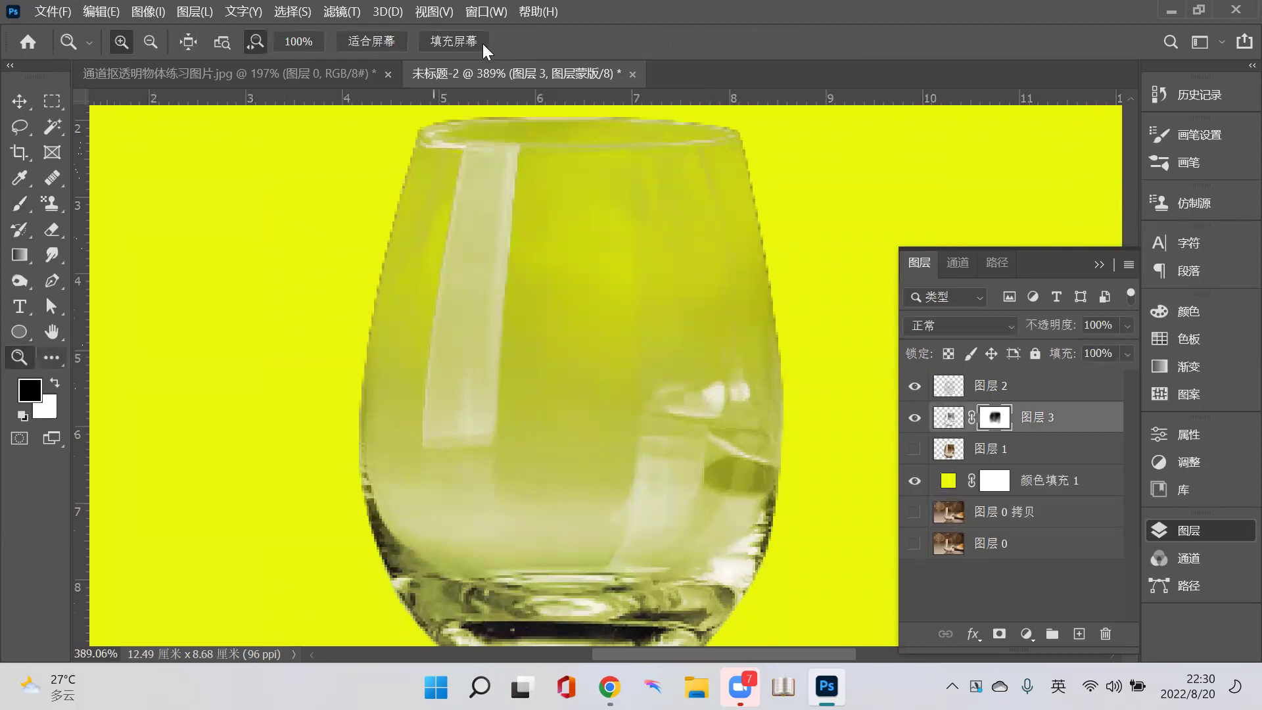
key(b)
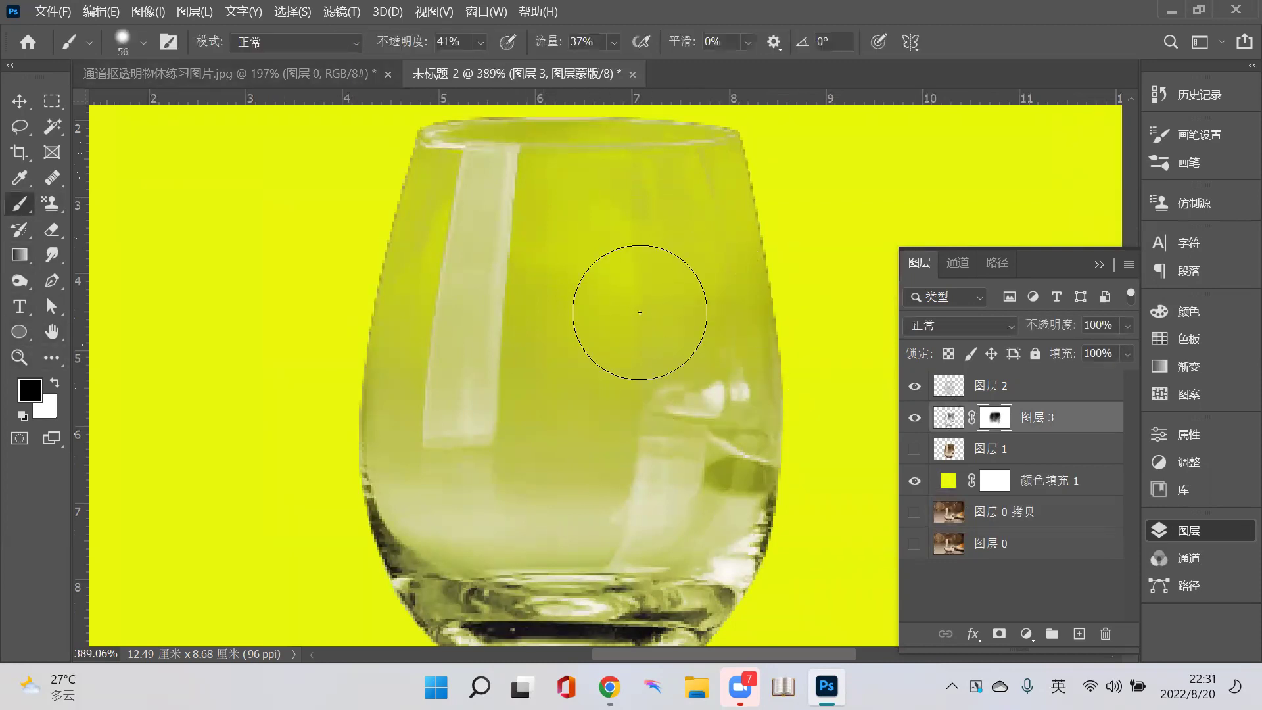
click(481, 42)
drag(495, 65, 498, 66)
key(5)
key(2)
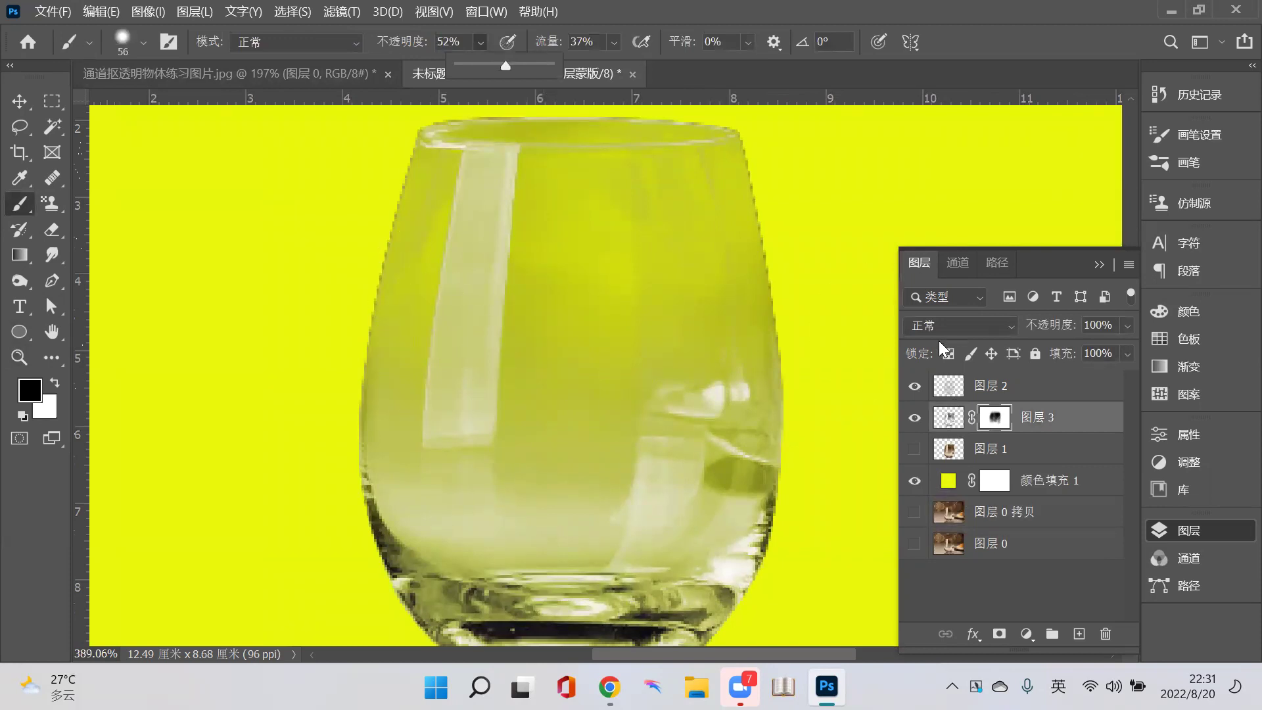
scroll(662, 408, up, 3)
key(shift+6)
key(shift+1)
key(5)
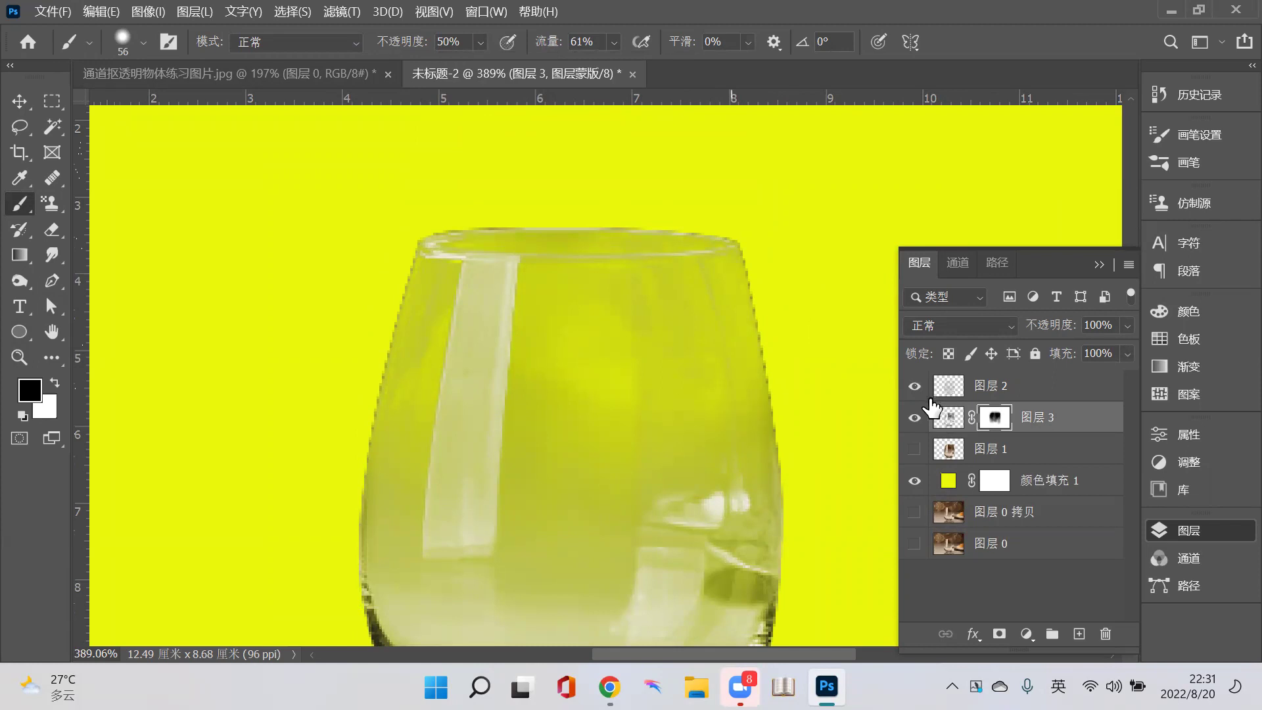
- Examine the finished glass as a whole and up close over the yellow fill, and hide the layer list for an unobstructed view
scroll(931, 407, down, 6)
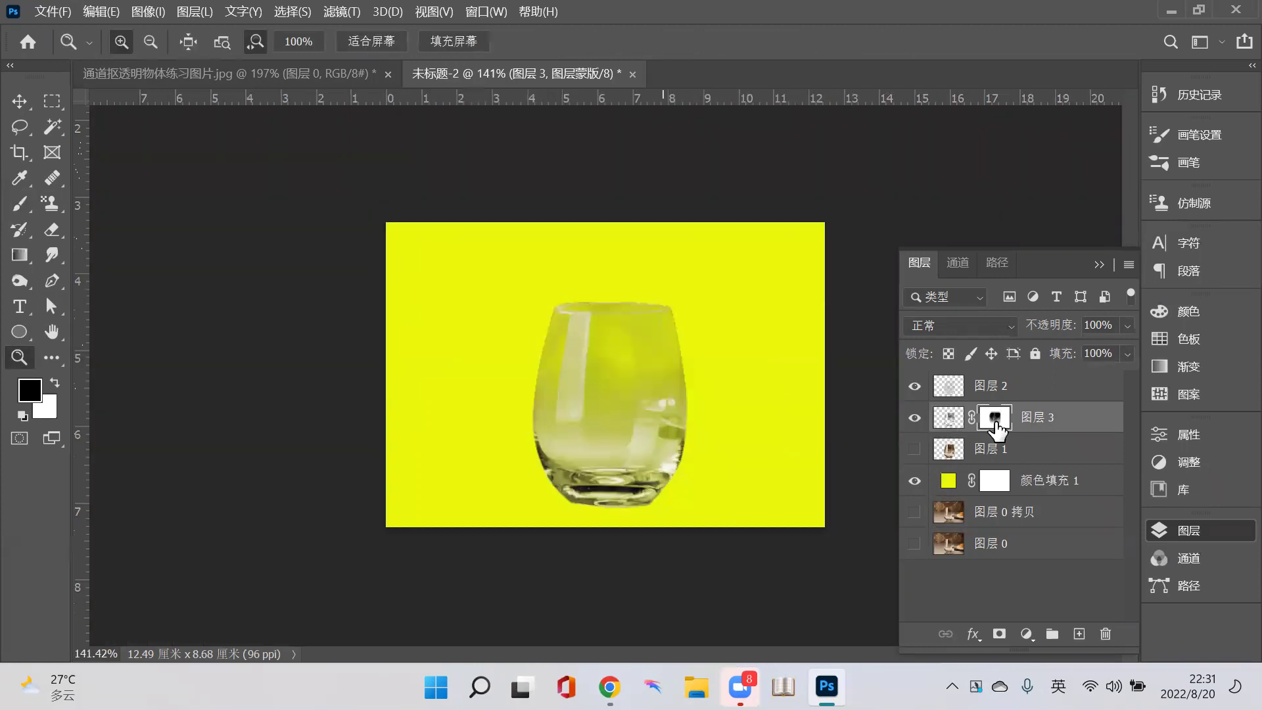
key(ctrl+plus)
click(949, 419)
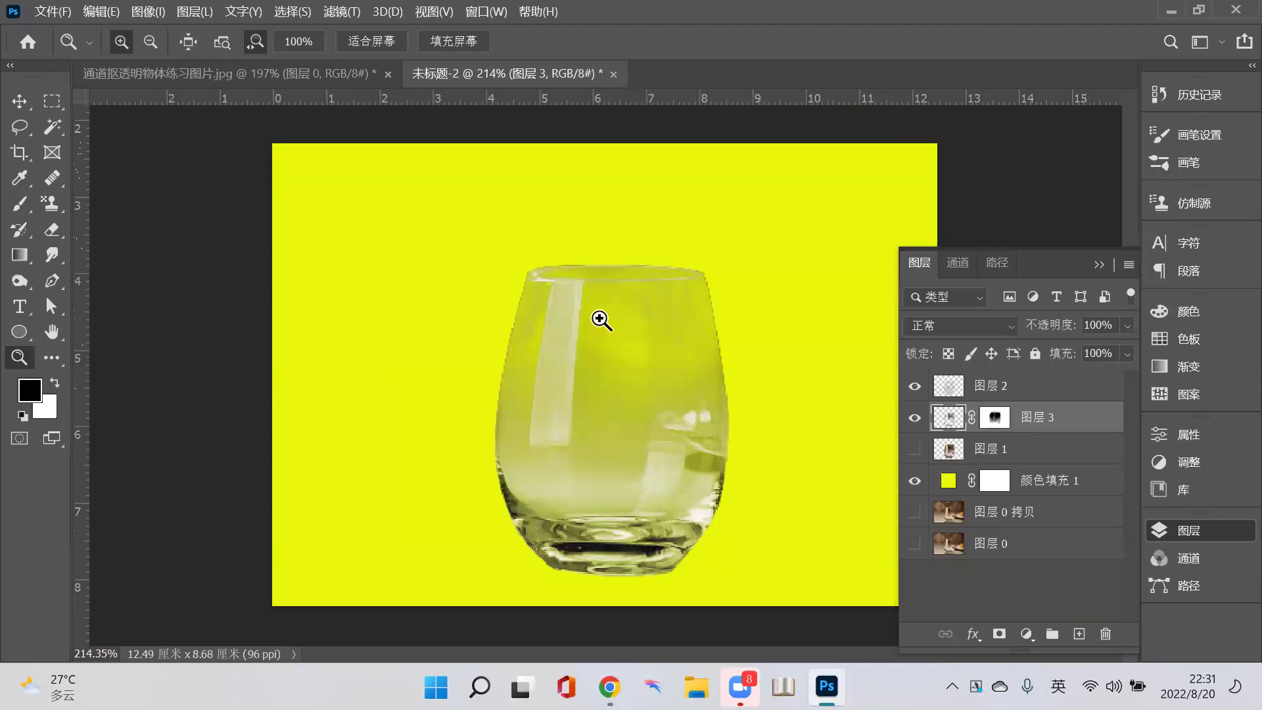
drag(692, 417, 714, 394)
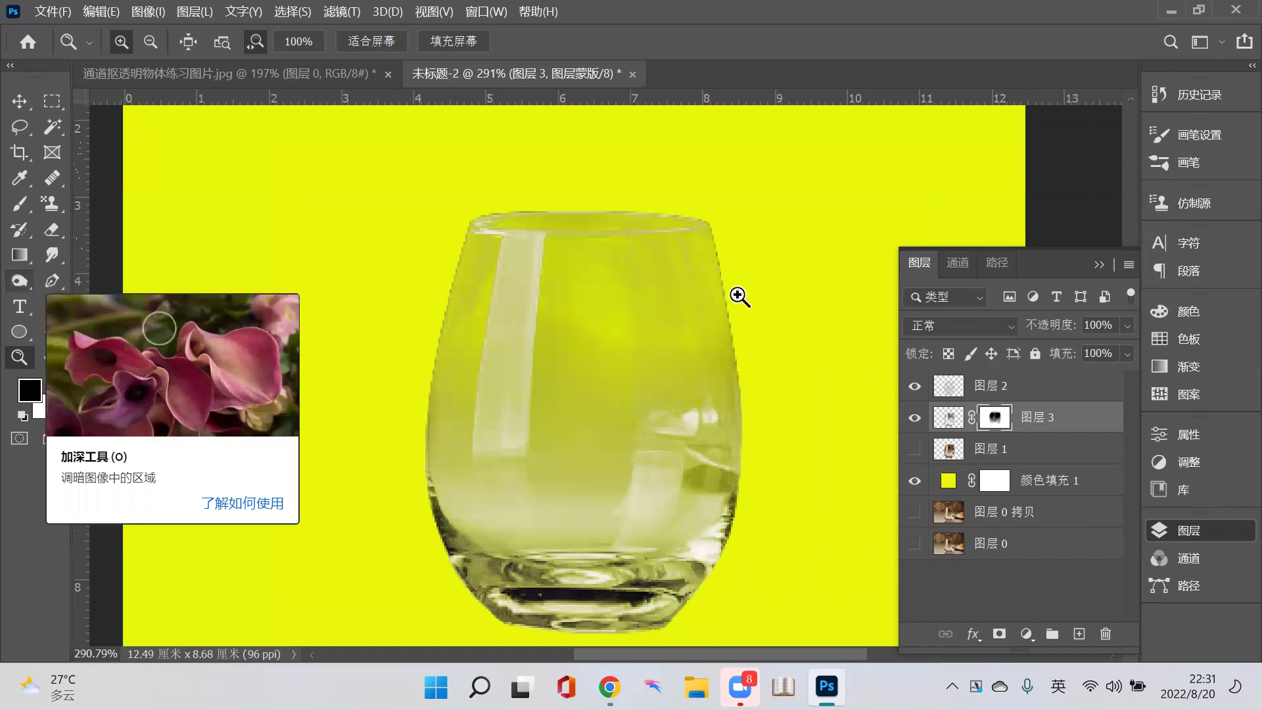
drag(730, 298, 706, 318)
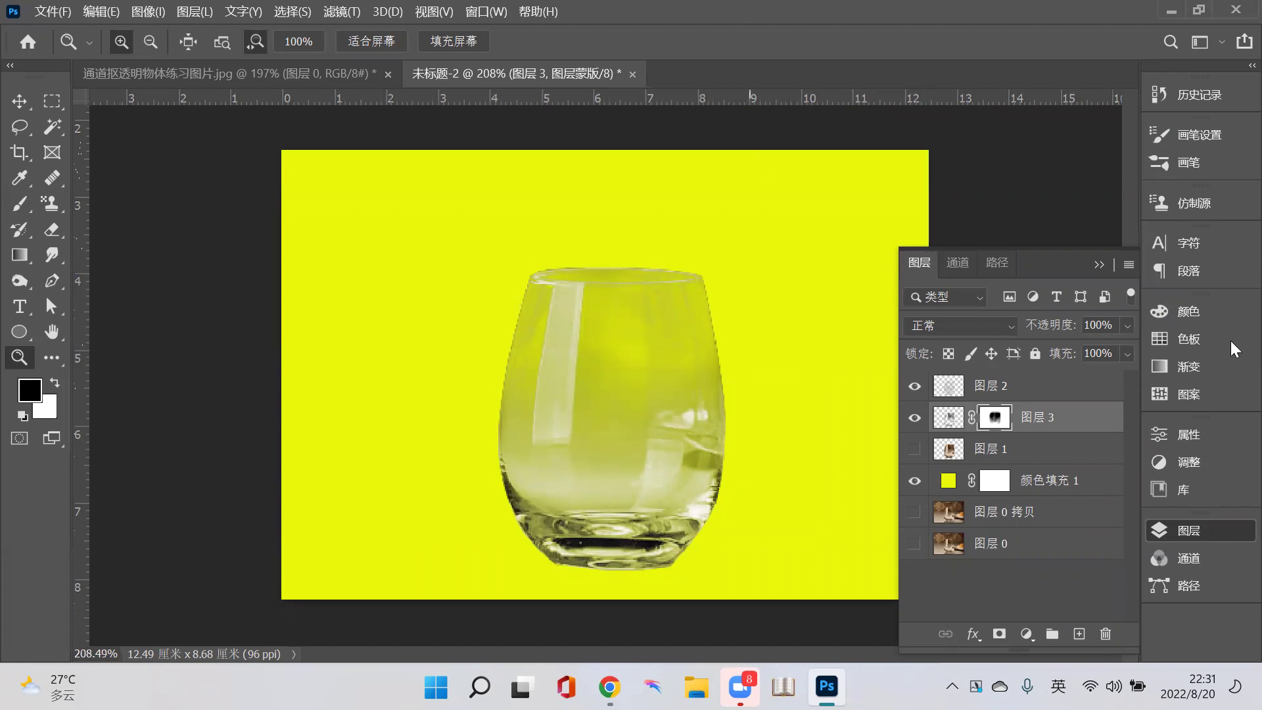
click(1190, 522)
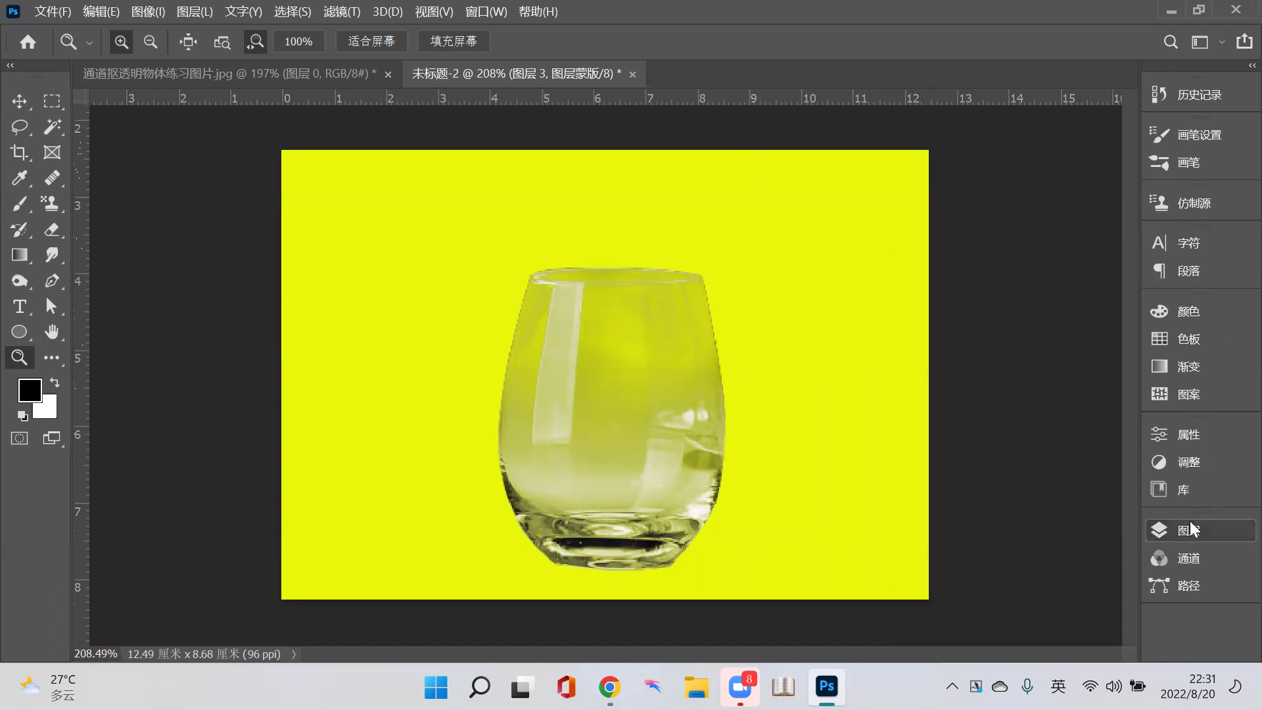
key(alt)
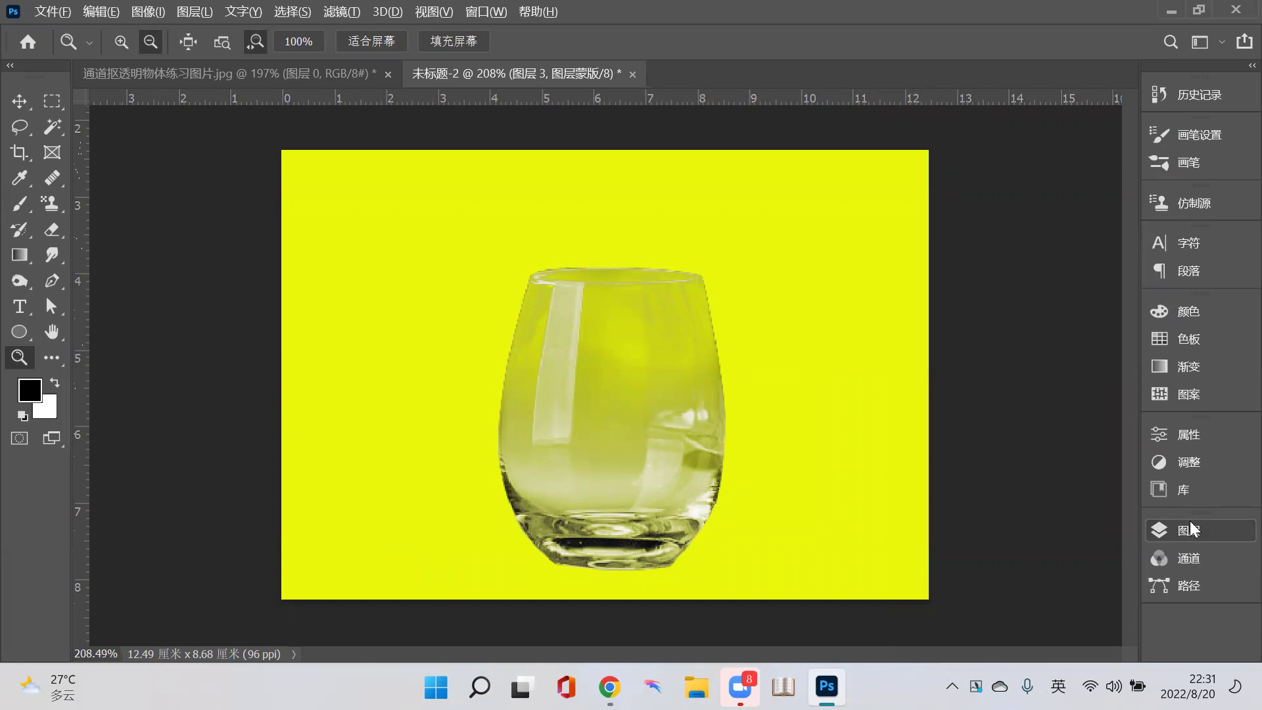
click(605, 98)
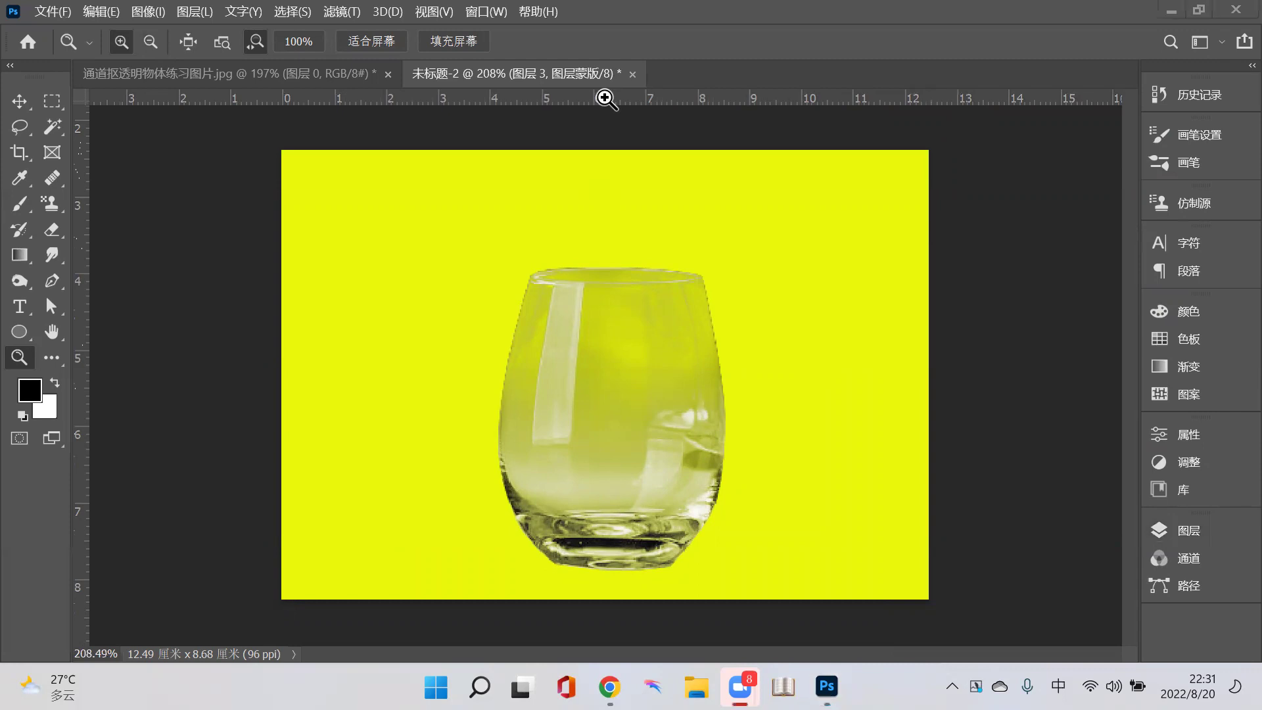